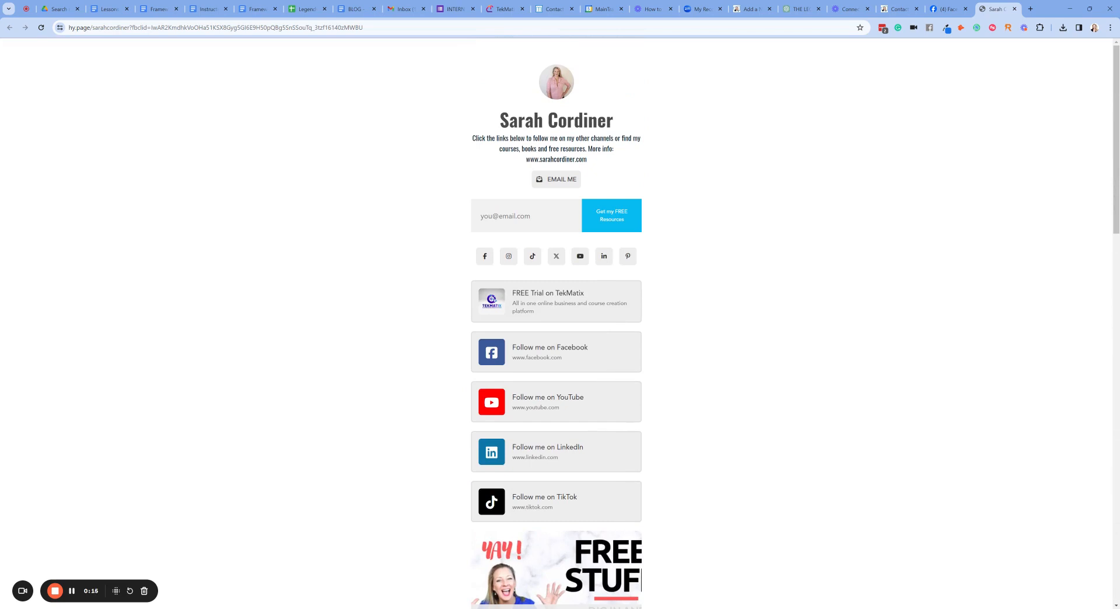
- Examine the sample link-in-bio page and the website links listed in the Facebook profile's intro
{"action": "scroll", "coordinate": [765, 332], "scroll_direction": "down", "scroll_amount": 2}
{"action": "scroll", "coordinate": [765, 332], "scroll_direction": "up", "scroll_amount": 2}
{"action": "left_click", "coordinate": [947, 9]}
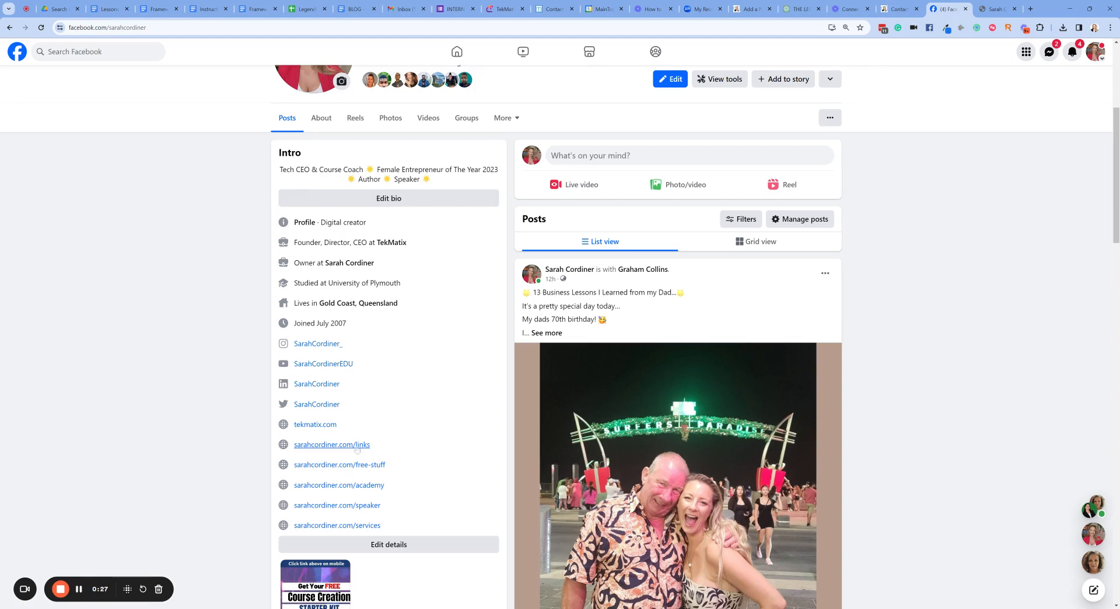
{"action": "scroll", "coordinate": [353, 432], "scroll_direction": "up", "scroll_amount": 2}
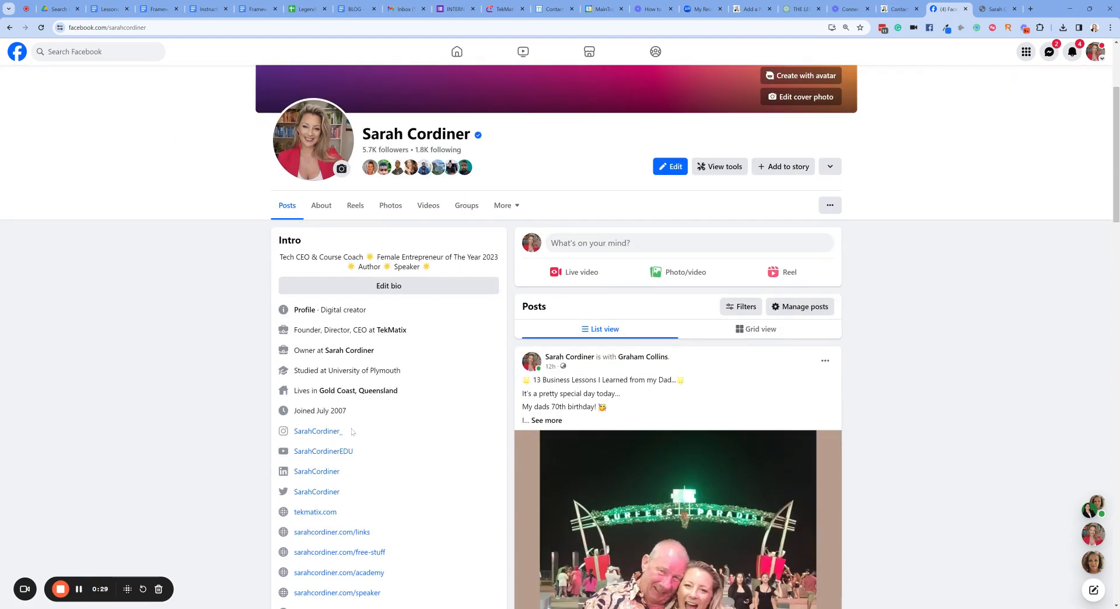
{"action": "scroll", "coordinate": [353, 432], "scroll_direction": "up", "scroll_amount": 2}
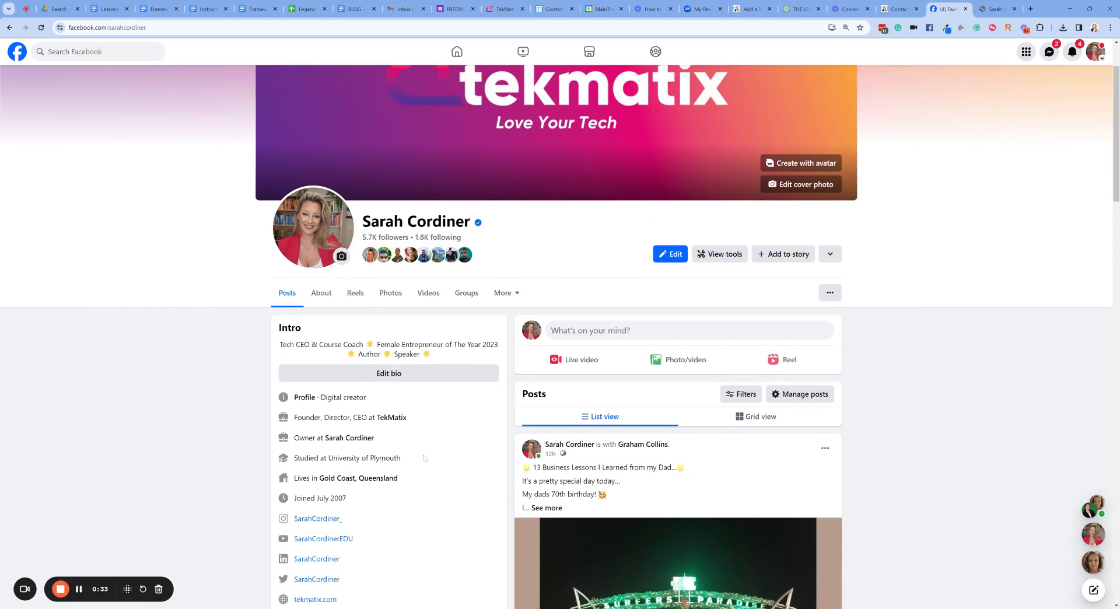
{"action": "scroll", "coordinate": [424, 459], "scroll_direction": "down", "scroll_amount": 2}
{"action": "scroll", "coordinate": [421, 461], "scroll_direction": "up", "scroll_amount": 3}
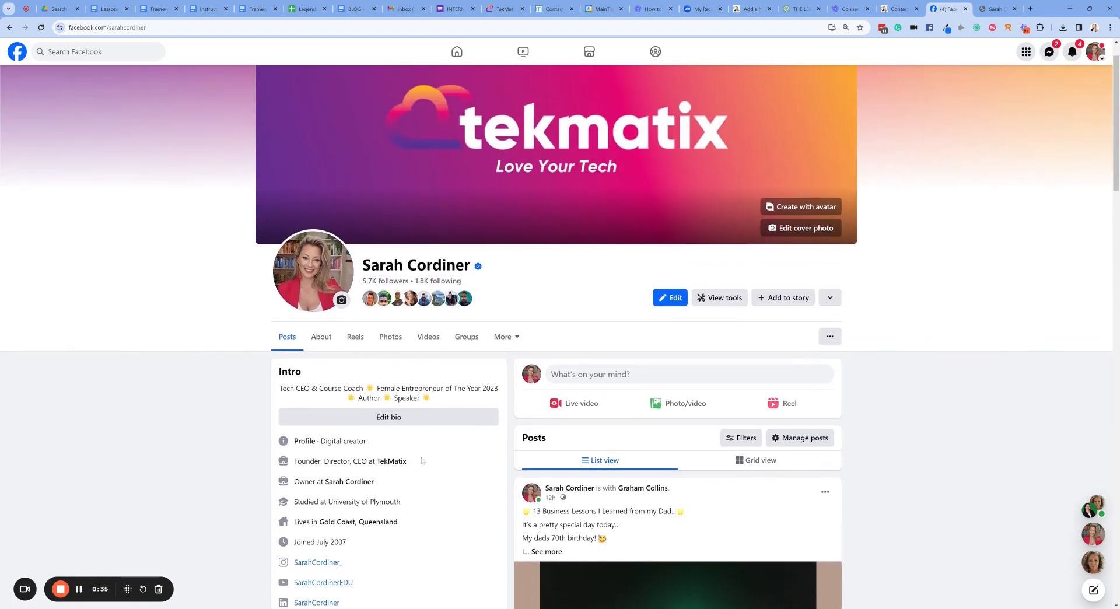
{"action": "scroll", "coordinate": [422, 460], "scroll_direction": "up", "scroll_amount": 1}
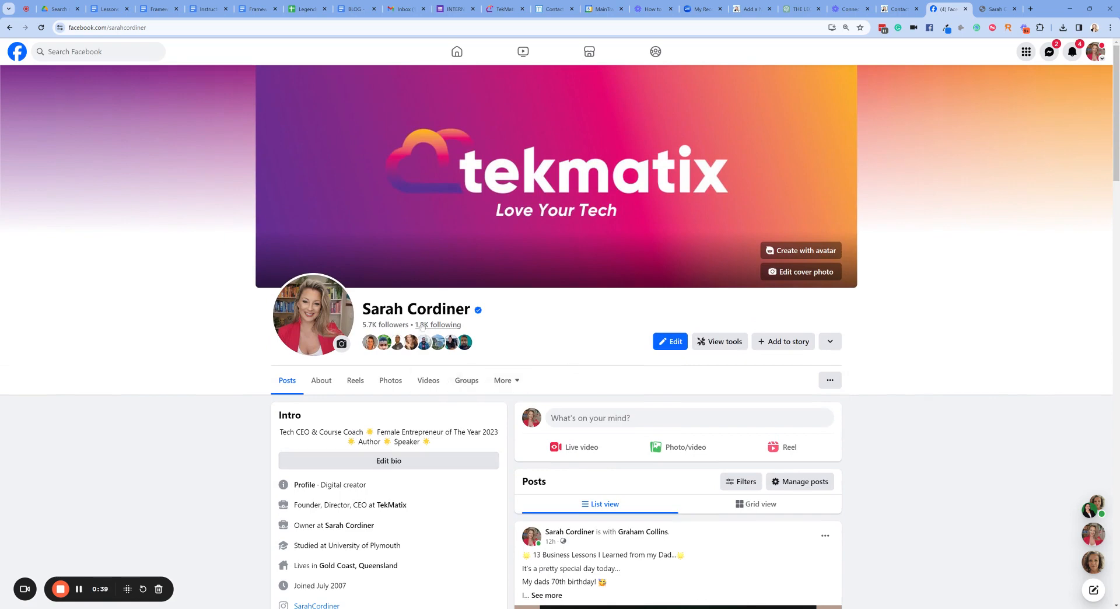
{"action": "left_click", "coordinate": [990, 9]}
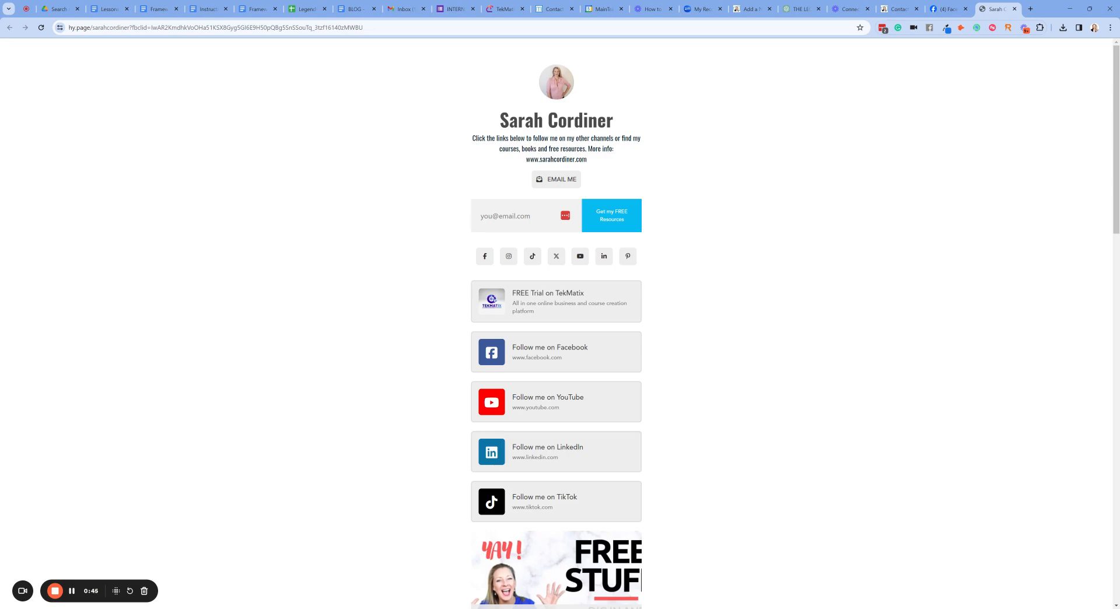
{"action": "scroll", "coordinate": [625, 285], "scroll_direction": "down", "scroll_amount": 3}
{"action": "scroll", "coordinate": [626, 285], "scroll_direction": "up", "scroll_amount": 3}
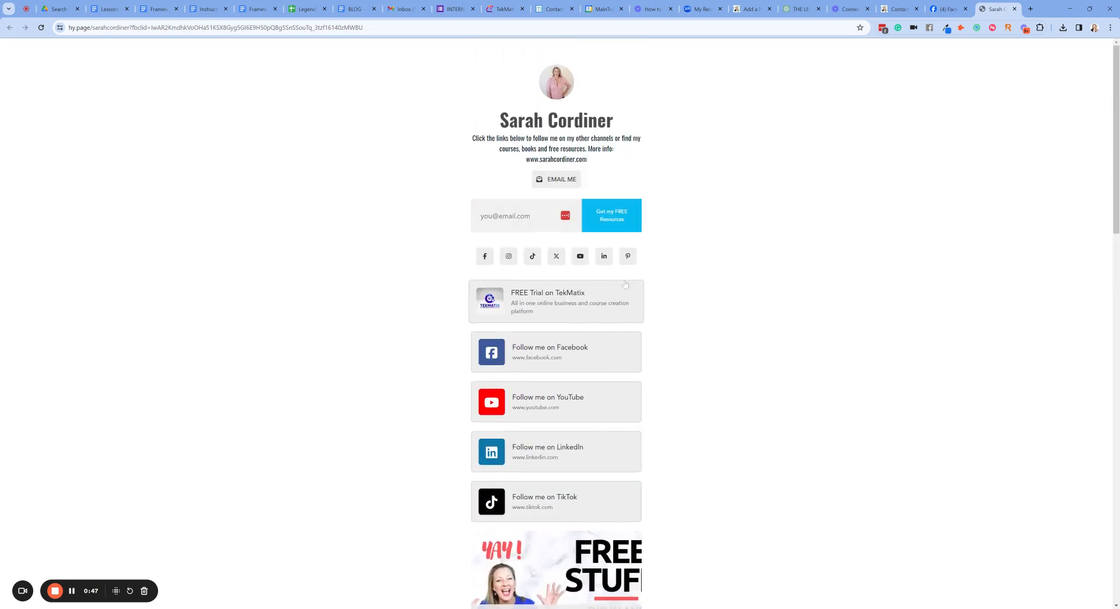
- Switch to TekMatix, search the funnels for "link" and open LinkTree Template 2 from the LinkTree Templates folder
{"action": "left_click", "coordinate": [505, 10]}
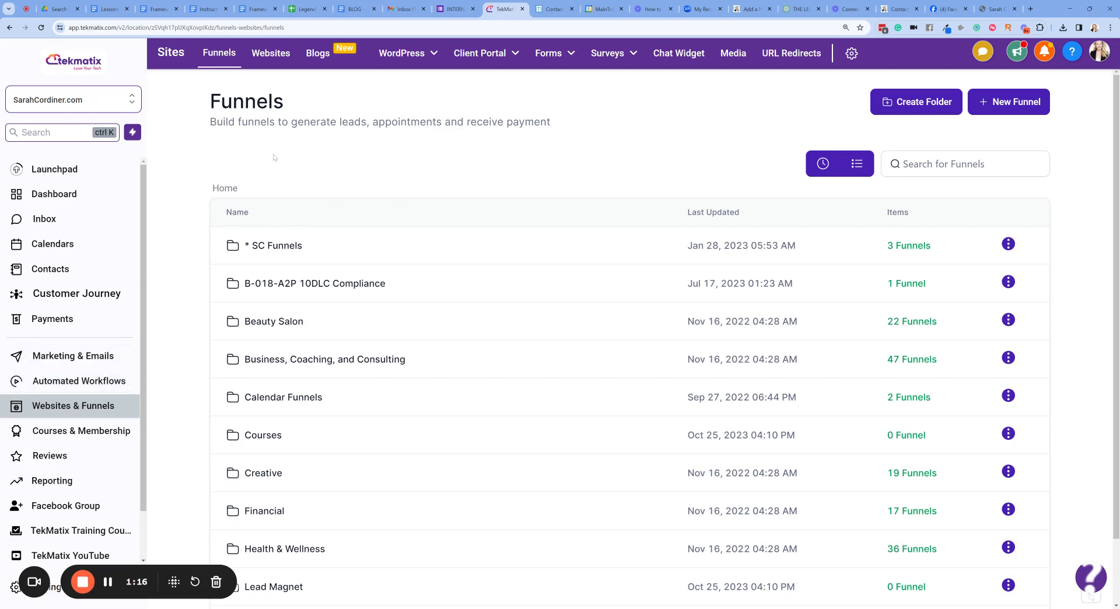
{"action": "left_click", "coordinate": [927, 162]}
{"action": "type", "text": "link"}
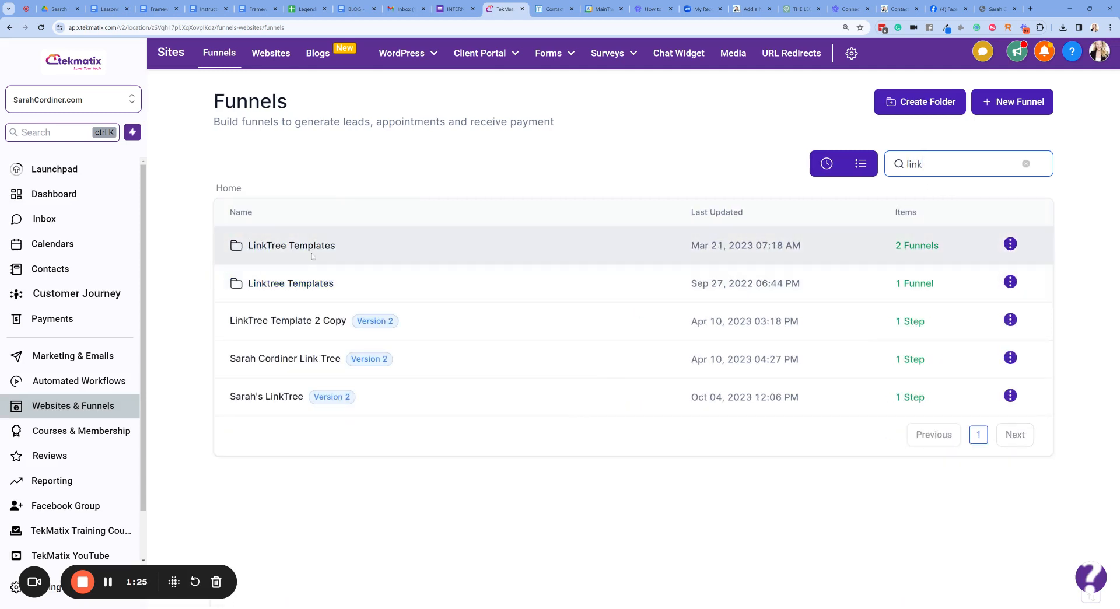
{"action": "left_click", "coordinate": [298, 249]}
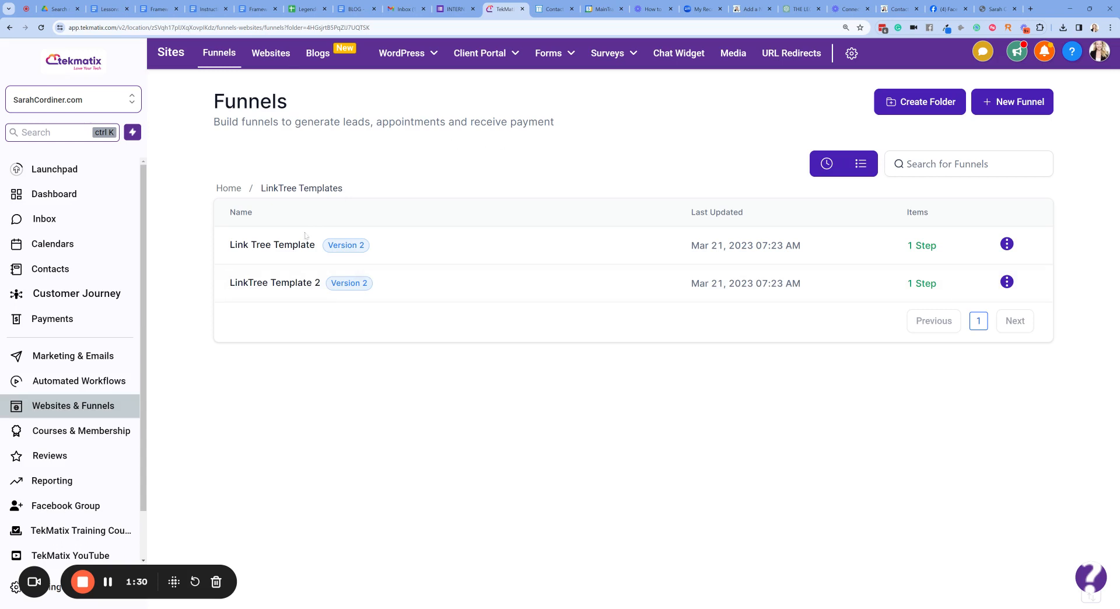
{"action": "left_click", "coordinate": [278, 285]}
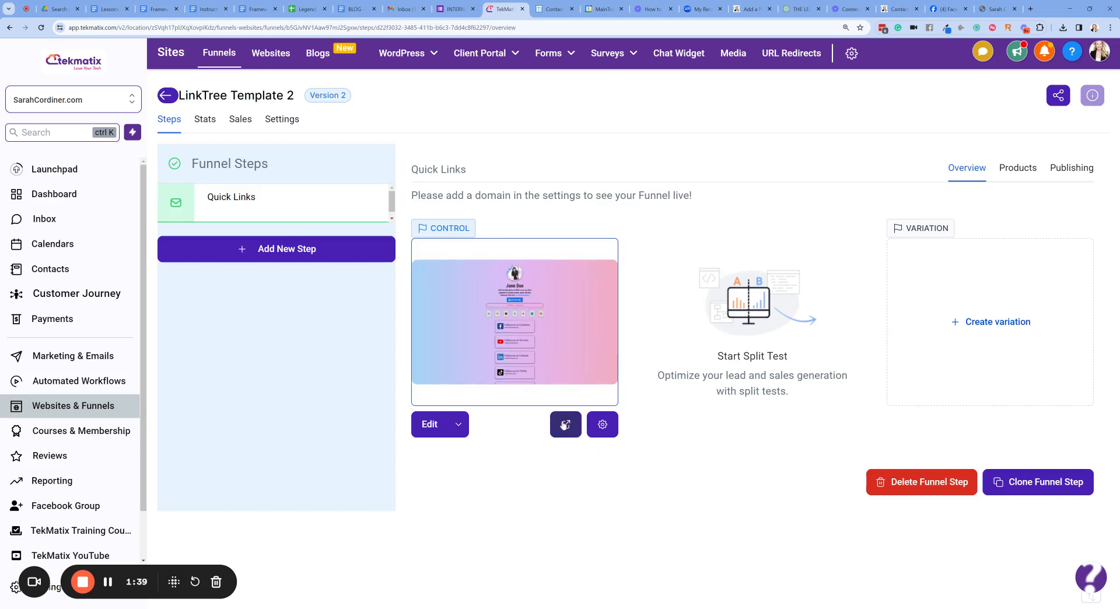
- Preview the template's Quick Links page and review its profile header, form area, social icons and link cards
{"action": "left_click", "coordinate": [565, 426]}
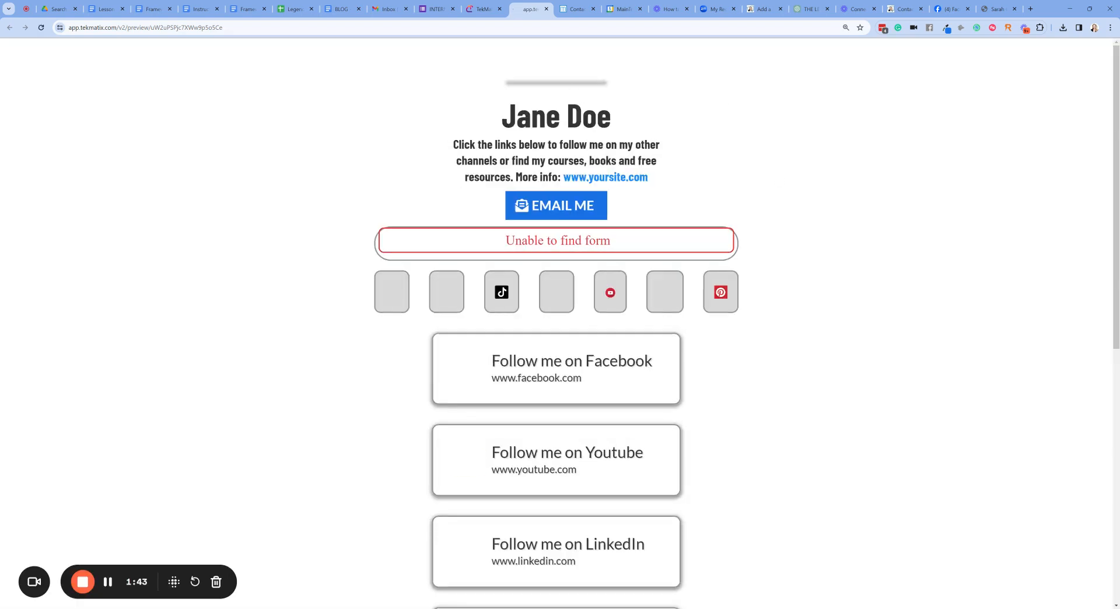
{"action": "scroll", "coordinate": [743, 244], "scroll_direction": "down", "scroll_amount": 5}
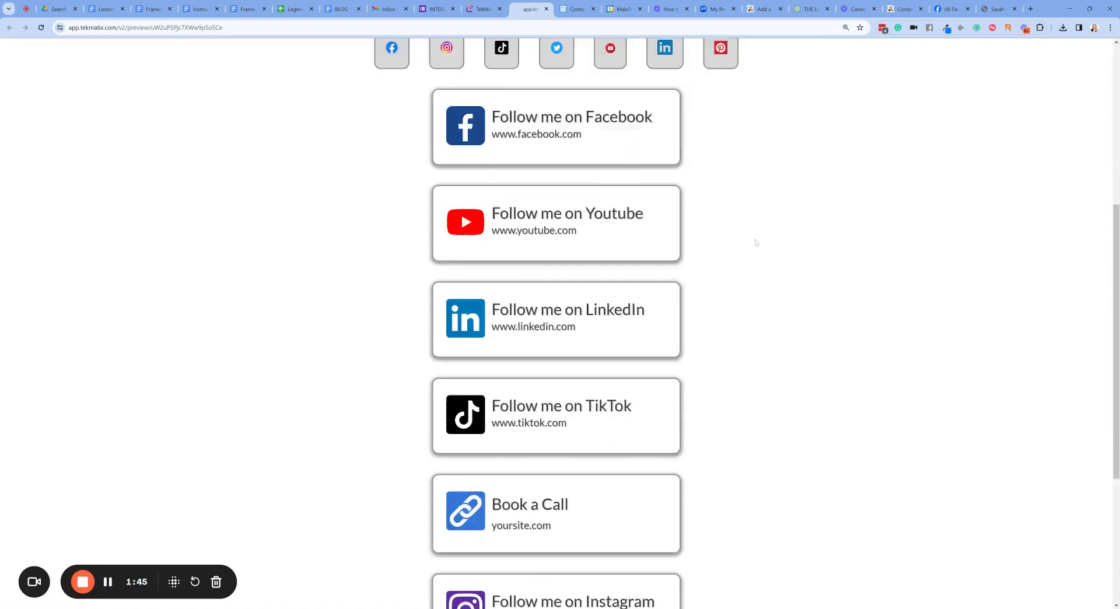
{"action": "scroll", "coordinate": [765, 236], "scroll_direction": "up", "scroll_amount": 3}
{"action": "scroll", "coordinate": [775, 229], "scroll_direction": "up", "scroll_amount": 3}
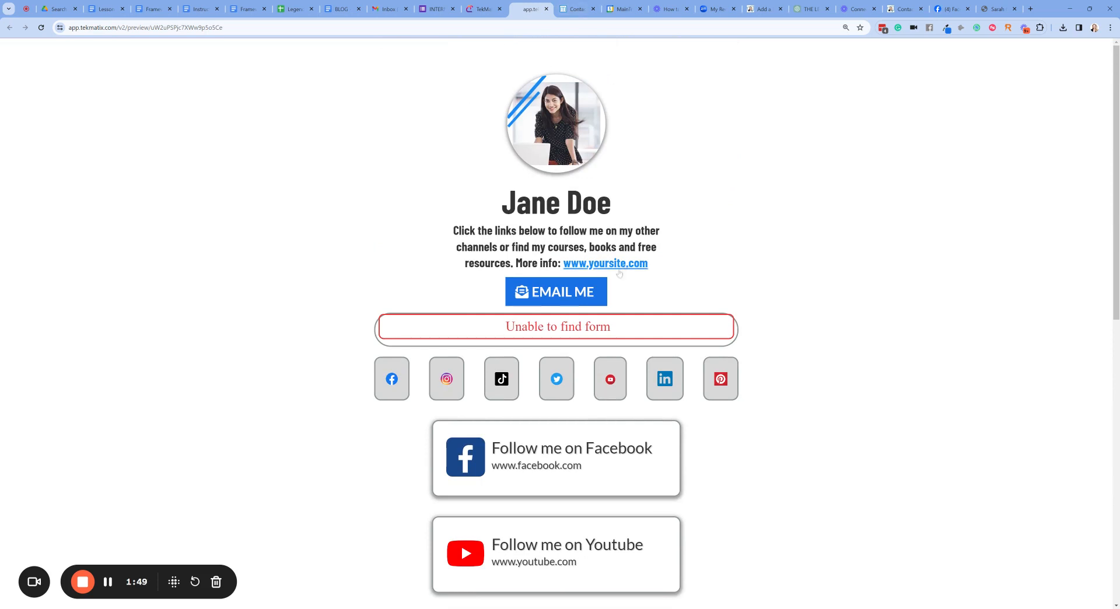
{"action": "scroll", "coordinate": [895, 350], "scroll_direction": "down", "scroll_amount": 7}
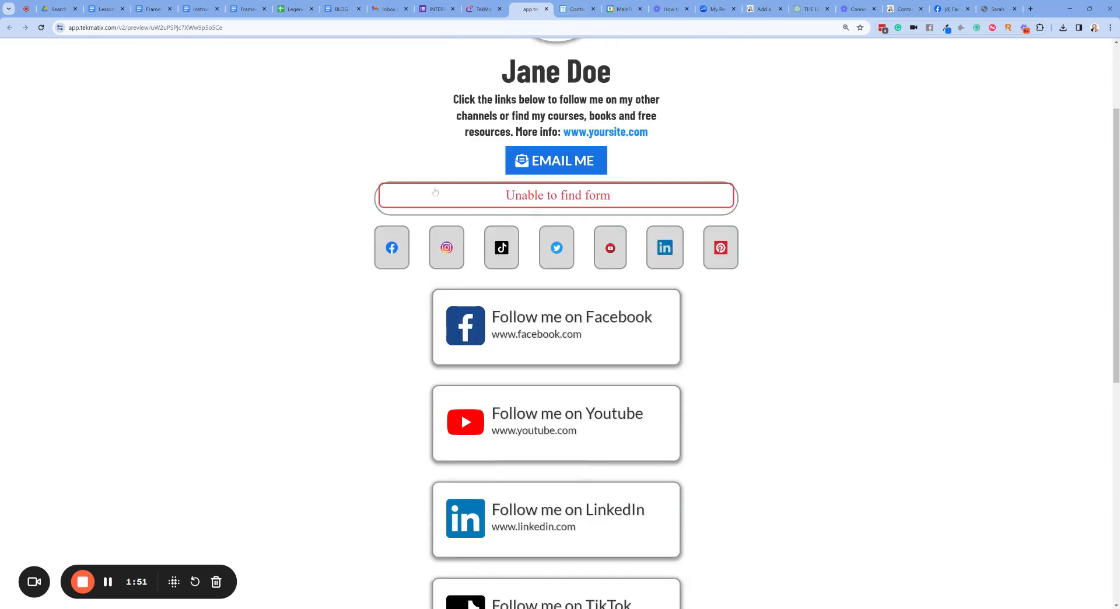
{"action": "scroll", "coordinate": [734, 339], "scroll_direction": "up", "scroll_amount": 10}
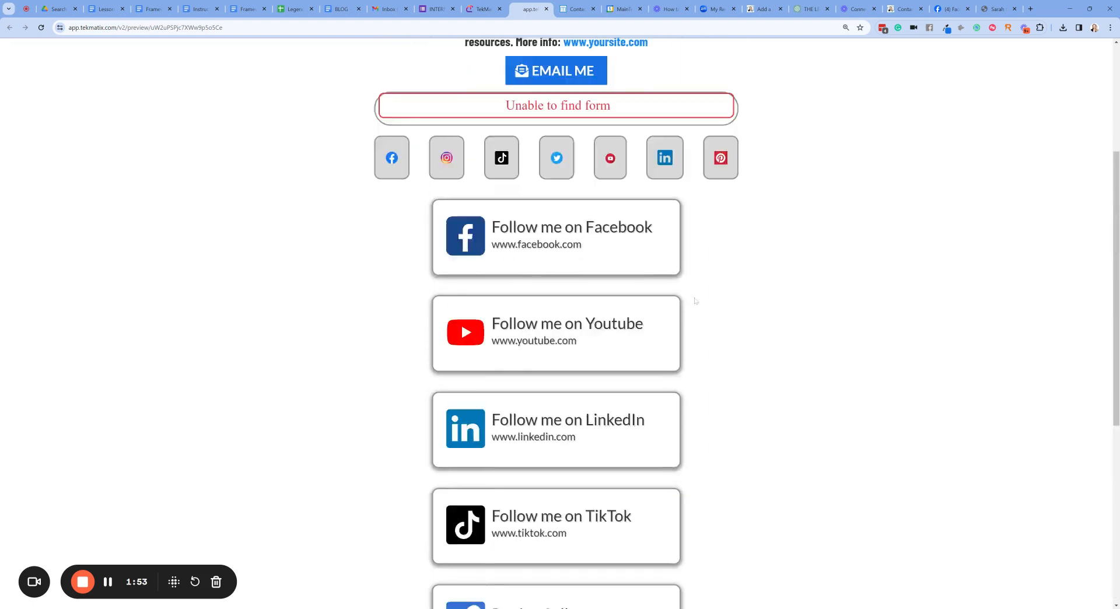
- Return to the funnels and open the Quick Links page of the personalised Link Tree funnel for editing
{"action": "left_click", "coordinate": [479, 10]}
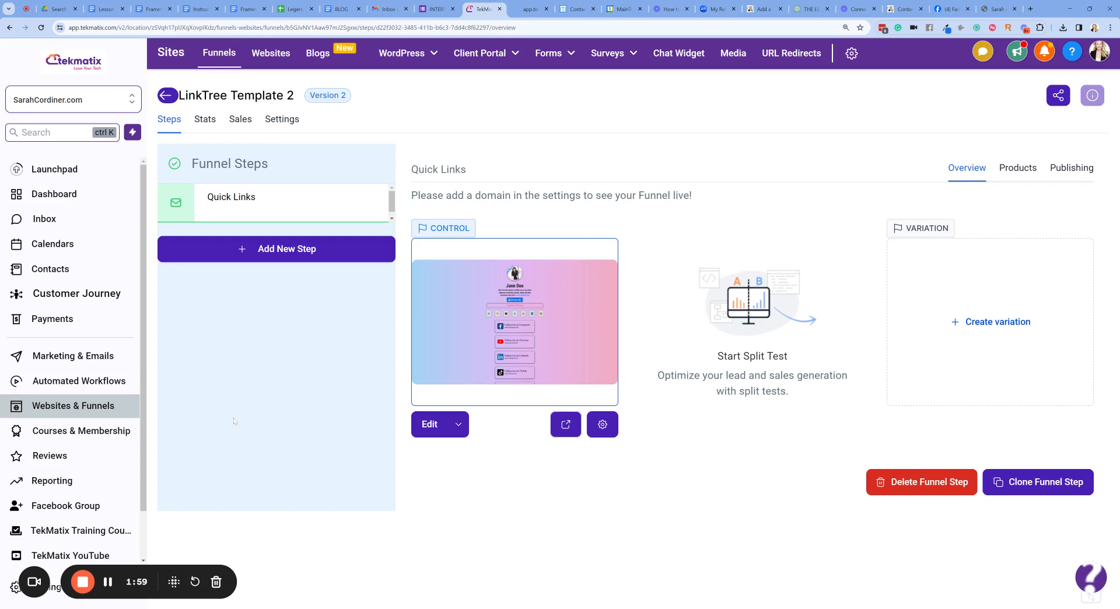
{"action": "left_click", "coordinate": [108, 581]}
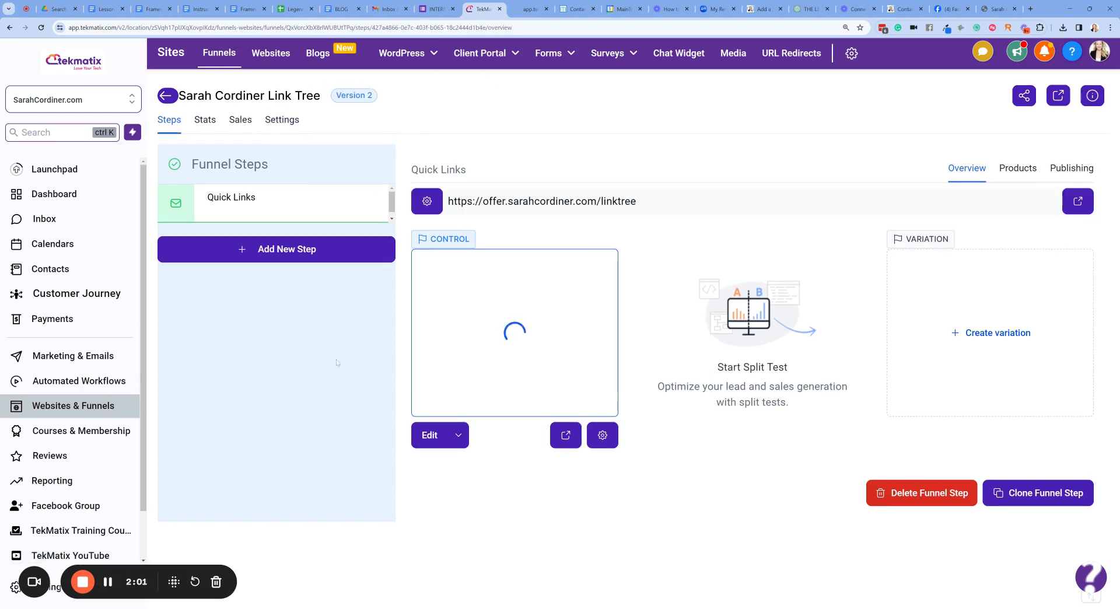
{"action": "left_click", "coordinate": [431, 437]}
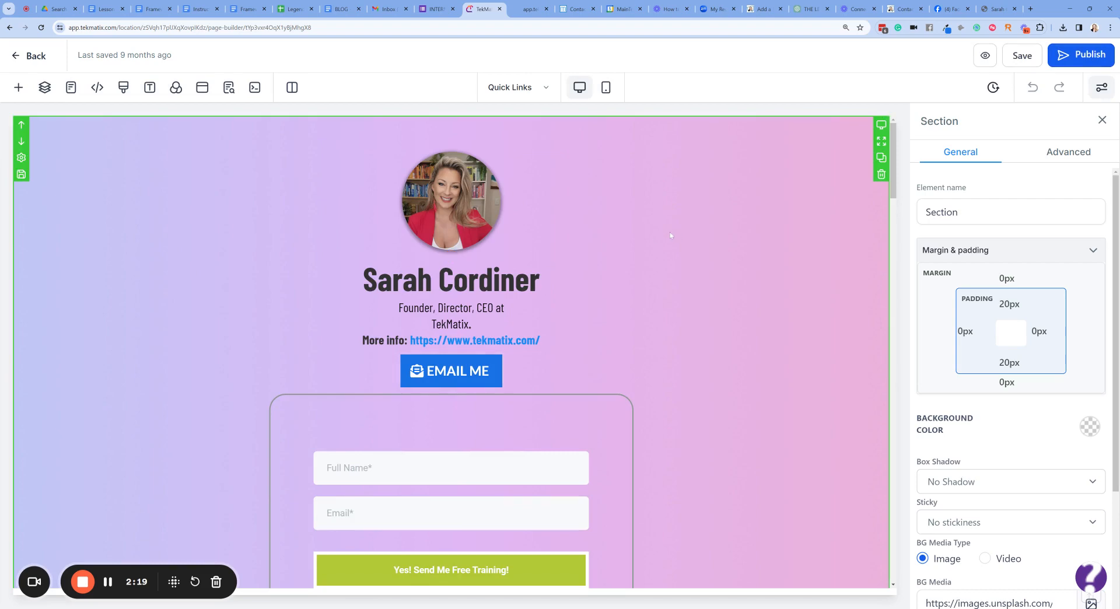
- Select the page's header section and examine its margin, padding and background media settings
{"action": "scroll", "coordinate": [326, 255], "scroll_direction": "down", "scroll_amount": 4}
{"action": "scroll", "coordinate": [326, 255], "scroll_direction": "down", "scroll_amount": 1}
{"action": "scroll", "coordinate": [388, 247], "scroll_direction": "up", "scroll_amount": 6}
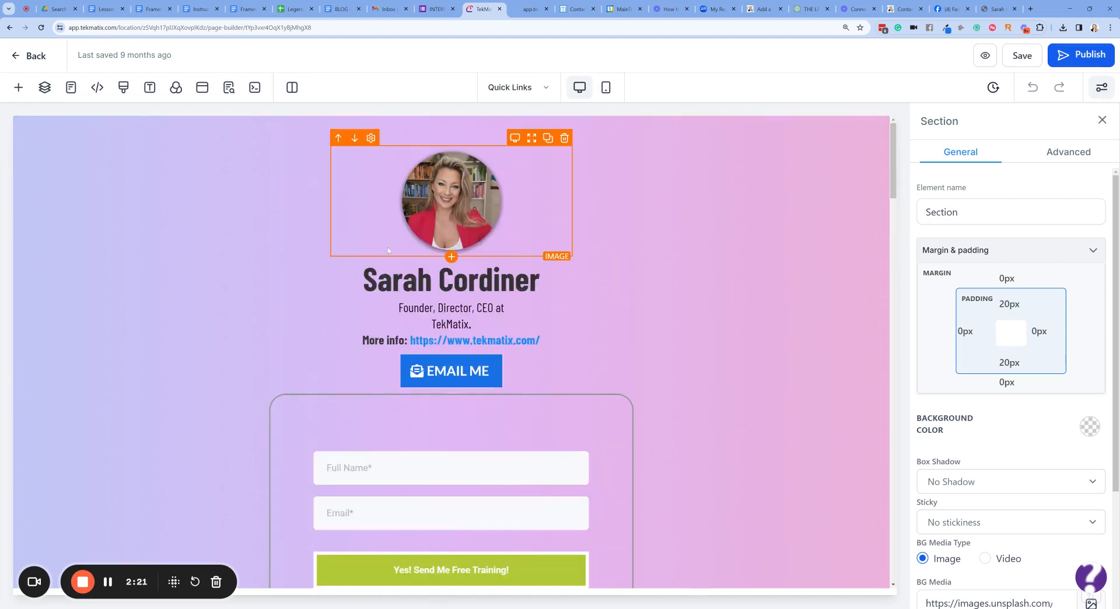
{"action": "left_click", "coordinate": [146, 224]}
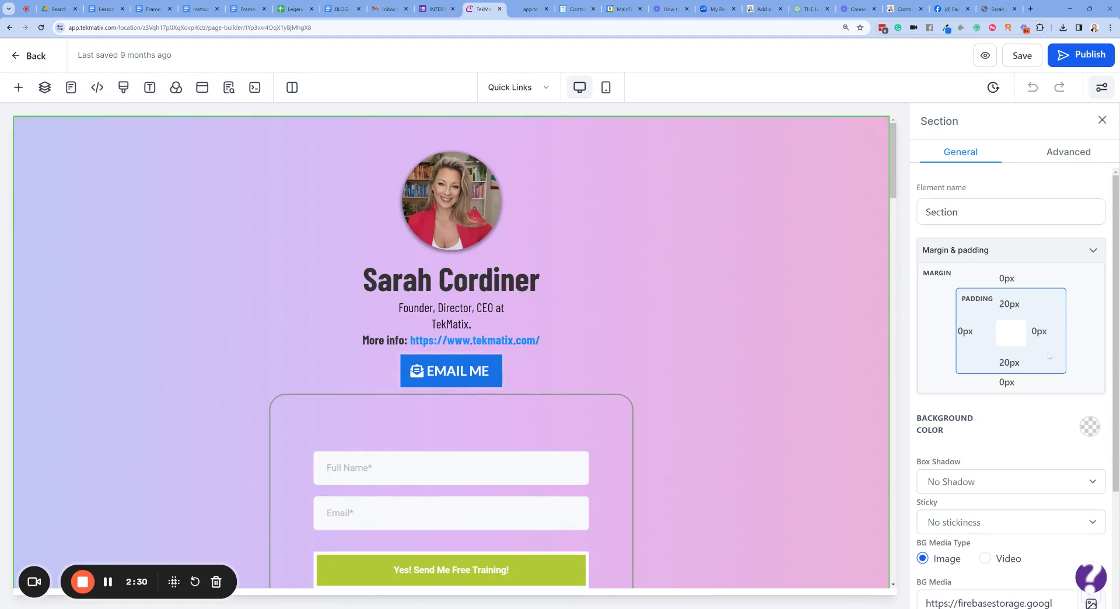
{"action": "scroll", "coordinate": [978, 269], "scroll_direction": "down", "scroll_amount": 3}
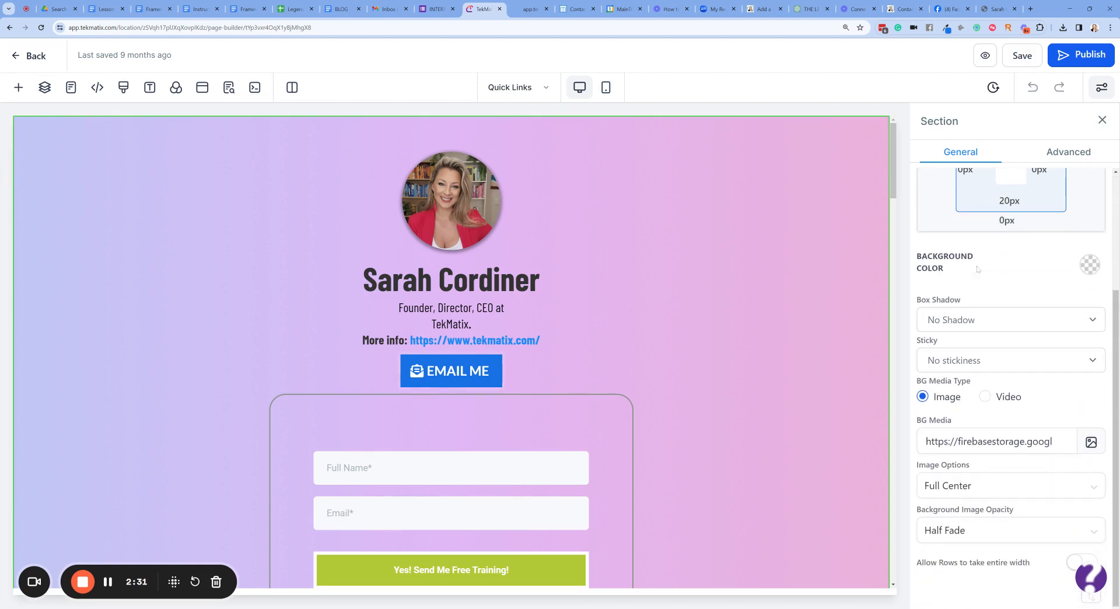
{"action": "left_click", "coordinate": [998, 441]}
{"action": "scroll", "coordinate": [1000, 350], "scroll_direction": "up", "scroll_amount": 3}
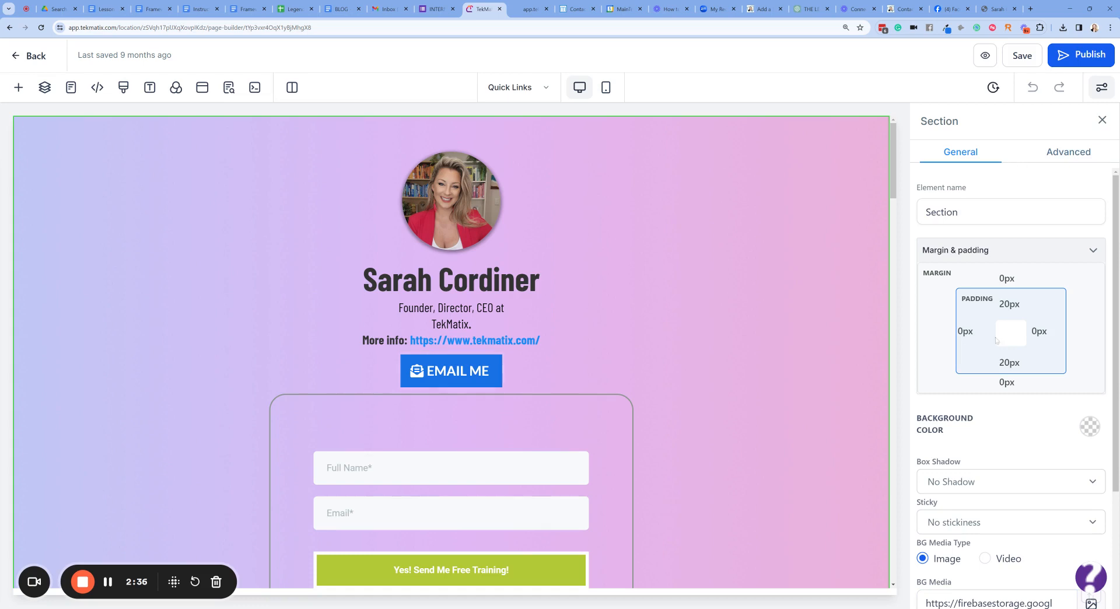
{"action": "scroll", "coordinate": [997, 341], "scroll_direction": "down", "scroll_amount": 3}
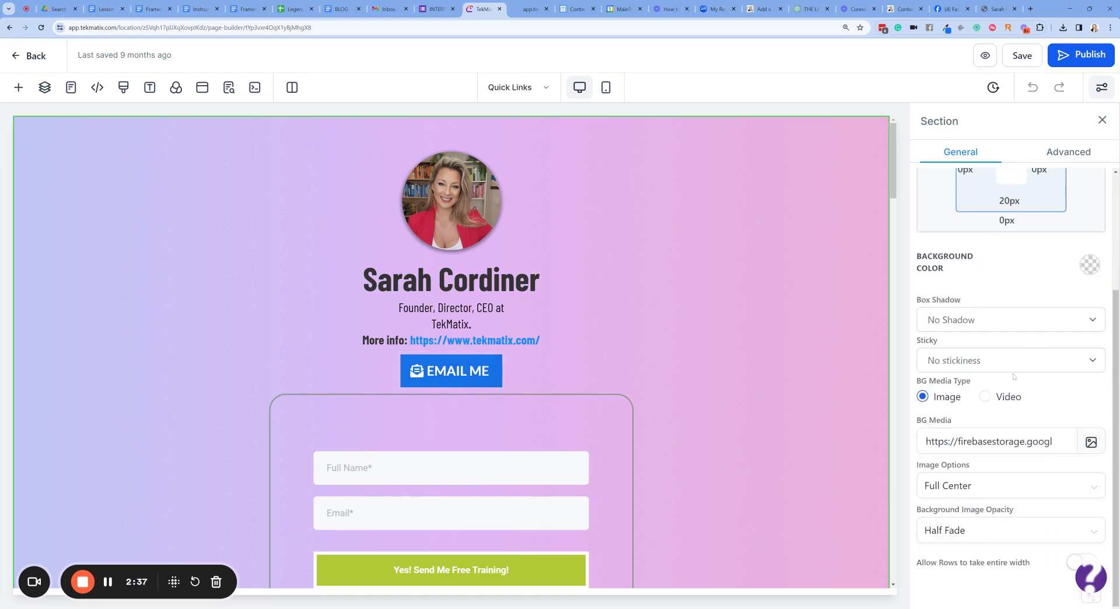
{"action": "left_click", "coordinate": [995, 442]}
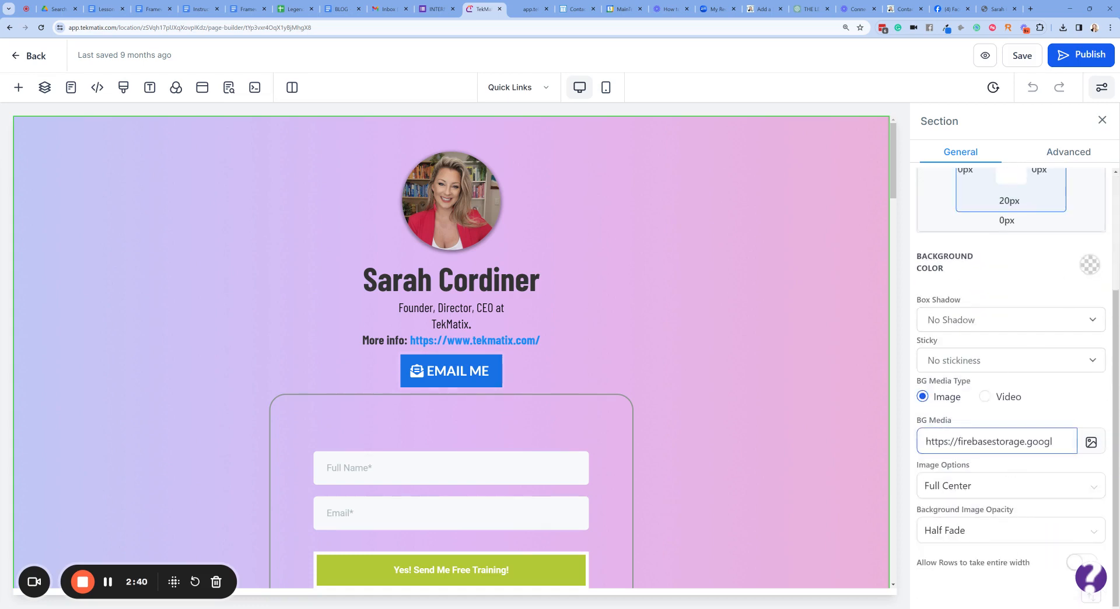
{"action": "scroll", "coordinate": [1013, 350], "scroll_direction": "up", "scroll_amount": 3}
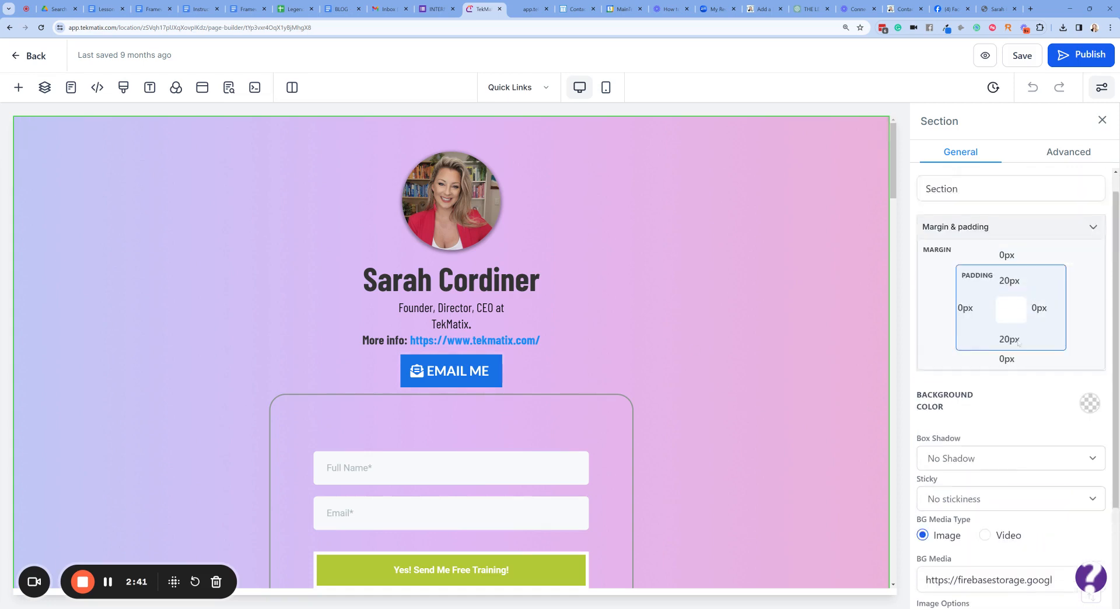
- Try a full border on the header section and set the border back to No Border
{"action": "left_click", "coordinate": [1069, 153]}
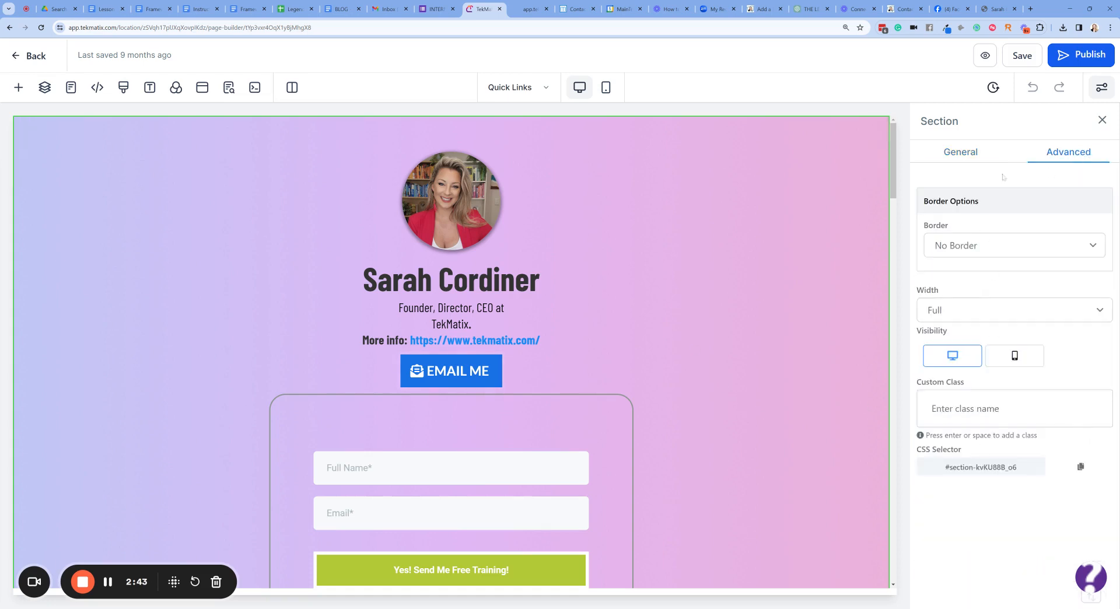
{"action": "left_click", "coordinate": [1033, 245]}
{"action": "left_click", "coordinate": [1014, 261]}
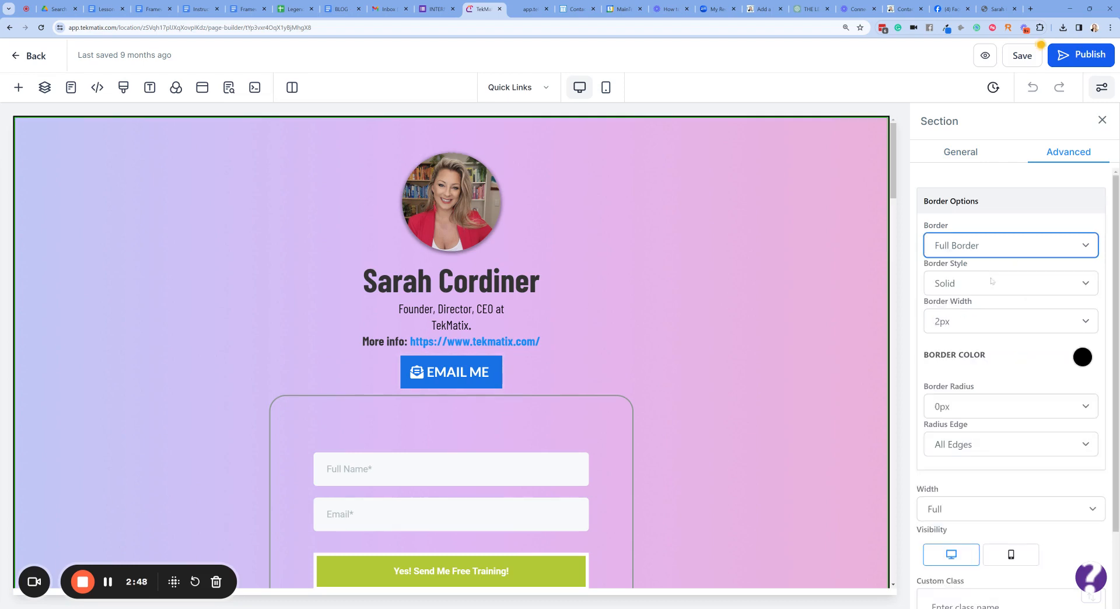
{"action": "left_click", "coordinate": [993, 246]}
{"action": "left_click", "coordinate": [985, 264]}
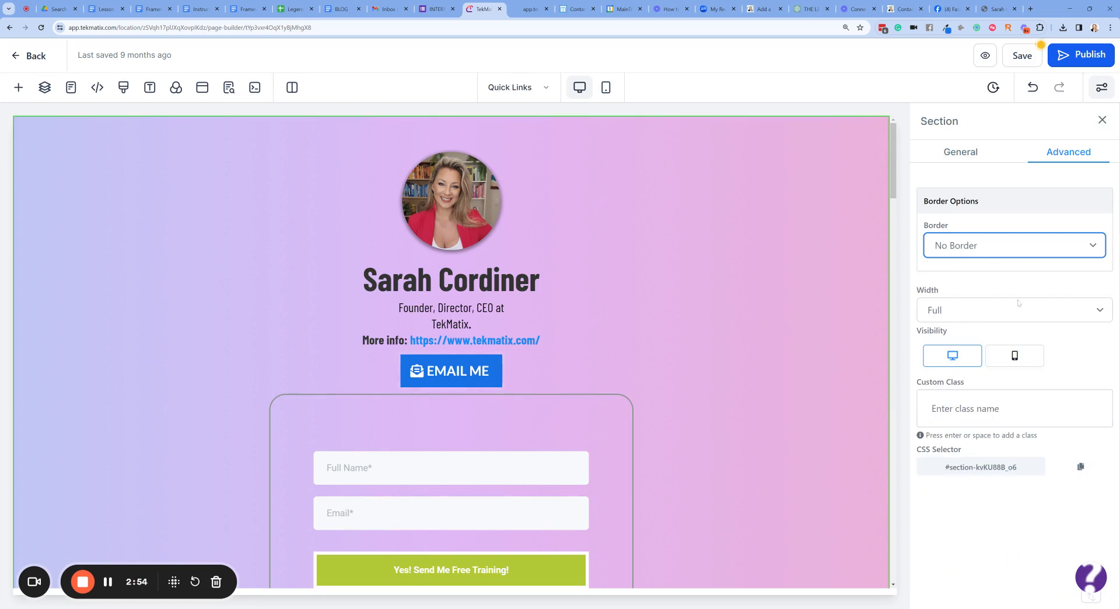
- Enable mobile visibility for the header section and return to its general settings
{"action": "left_click", "coordinate": [1014, 356]}
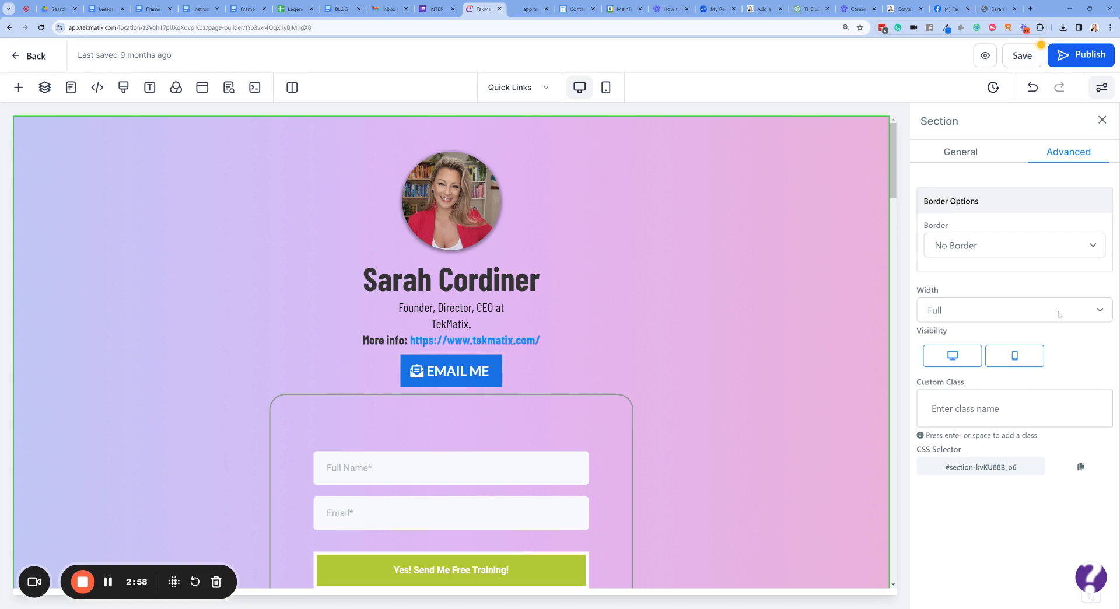
{"action": "left_click", "coordinate": [966, 152]}
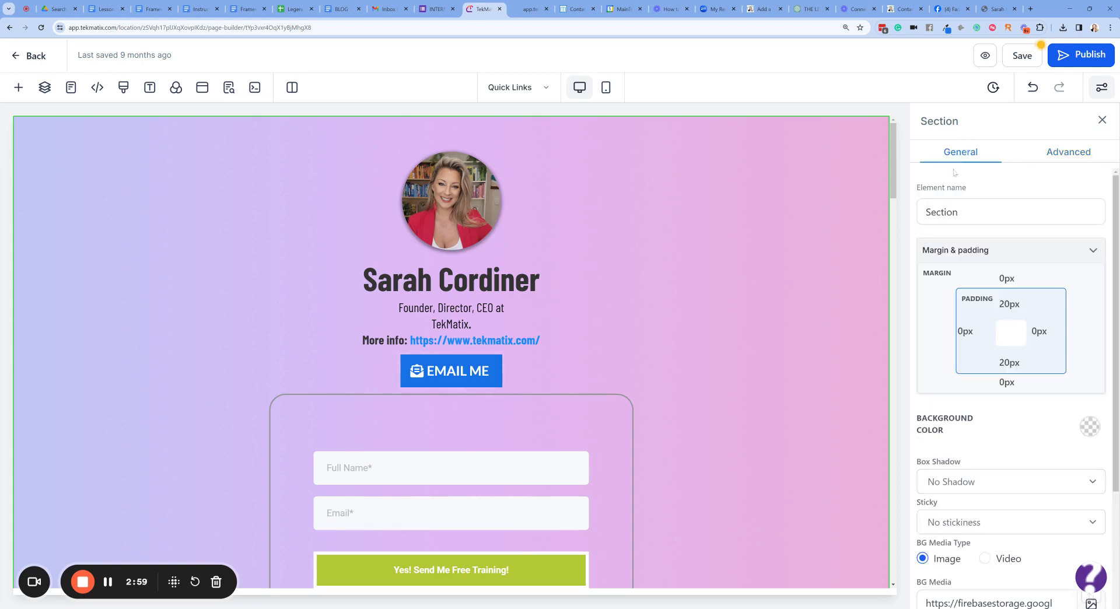
- Give the EMAIL ME button the custom magenta background colour #ec008c from the brand style guide in Google Drive
{"action": "scroll", "coordinate": [508, 205], "scroll_direction": "down", "scroll_amount": 1}
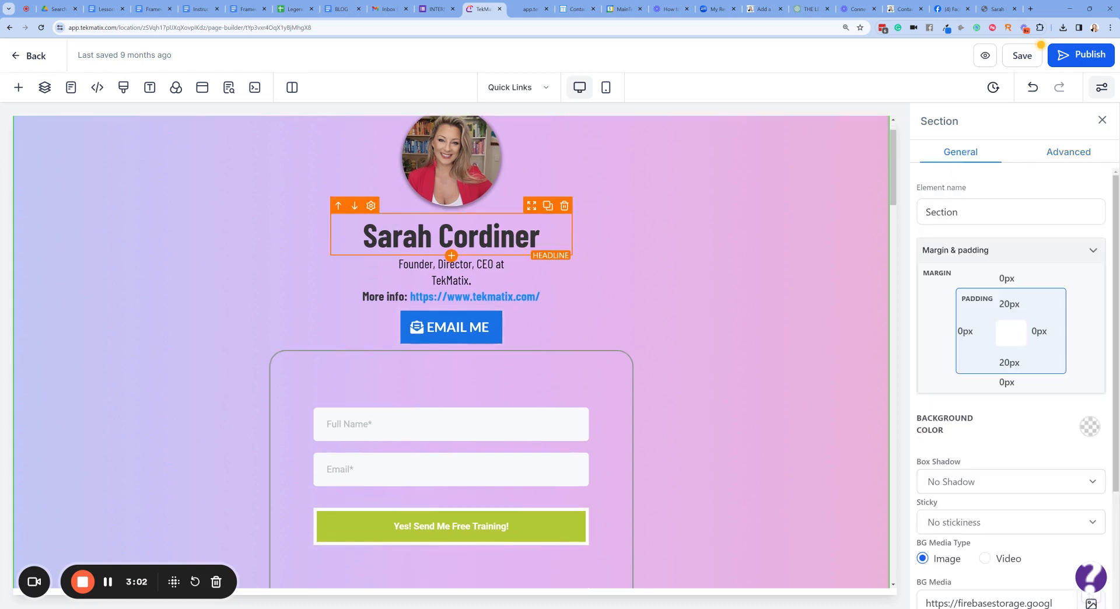
{"action": "scroll", "coordinate": [451, 254], "scroll_direction": "down", "scroll_amount": 2}
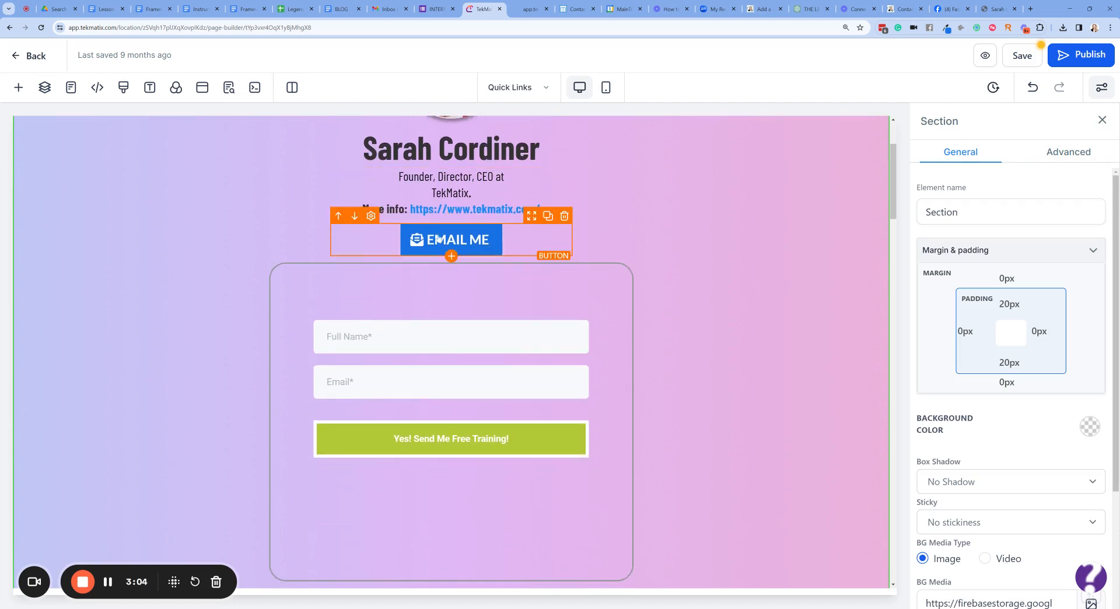
{"action": "left_click", "coordinate": [459, 243]}
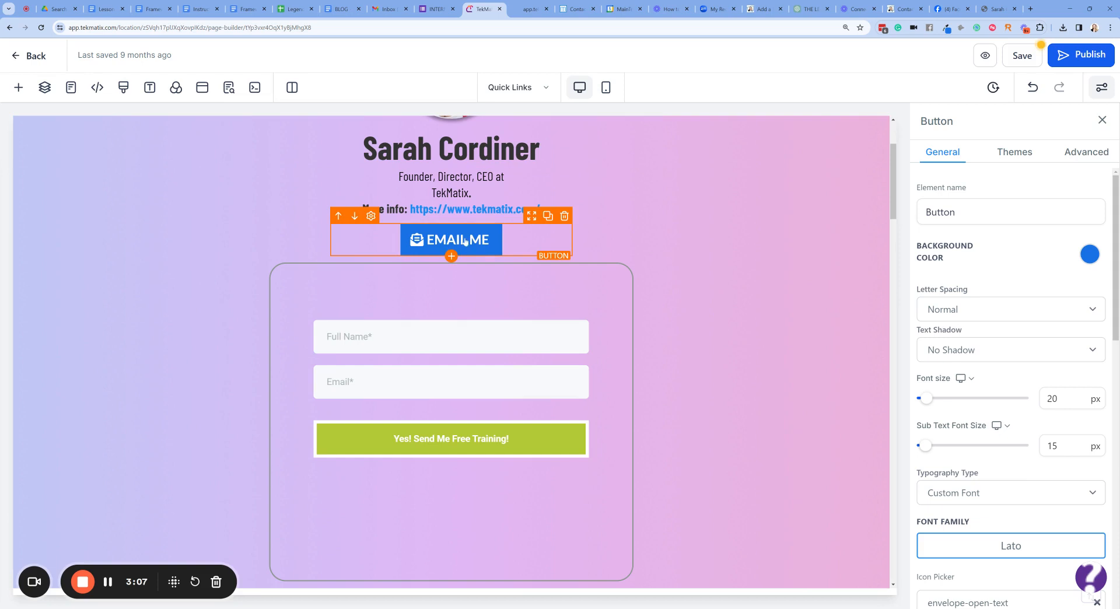
{"action": "scroll", "coordinate": [489, 249], "scroll_direction": "up", "scroll_amount": 3}
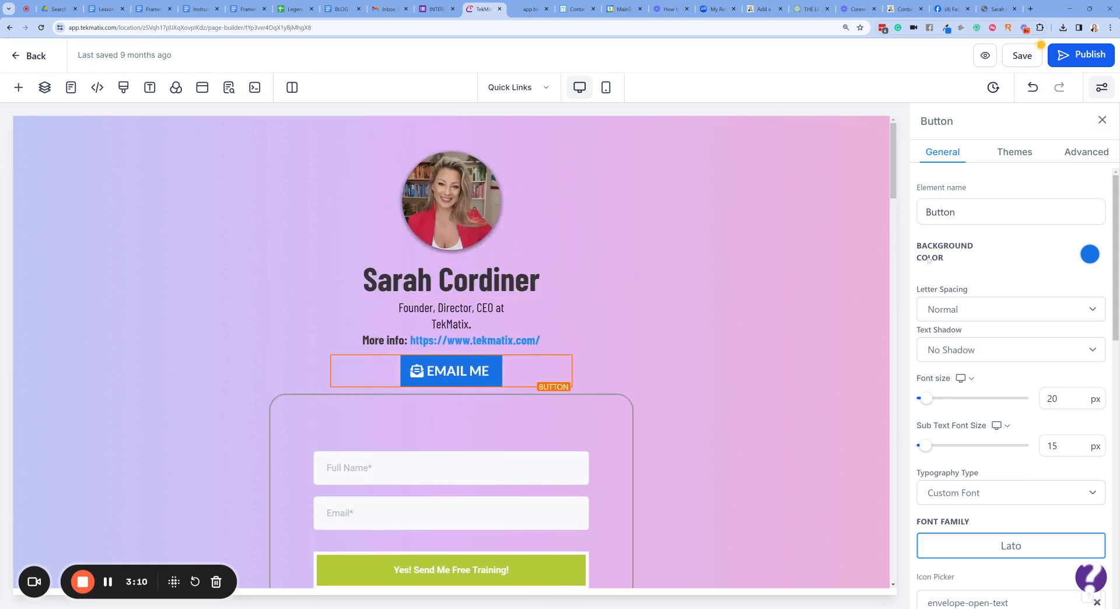
{"action": "left_click", "coordinate": [1093, 255]}
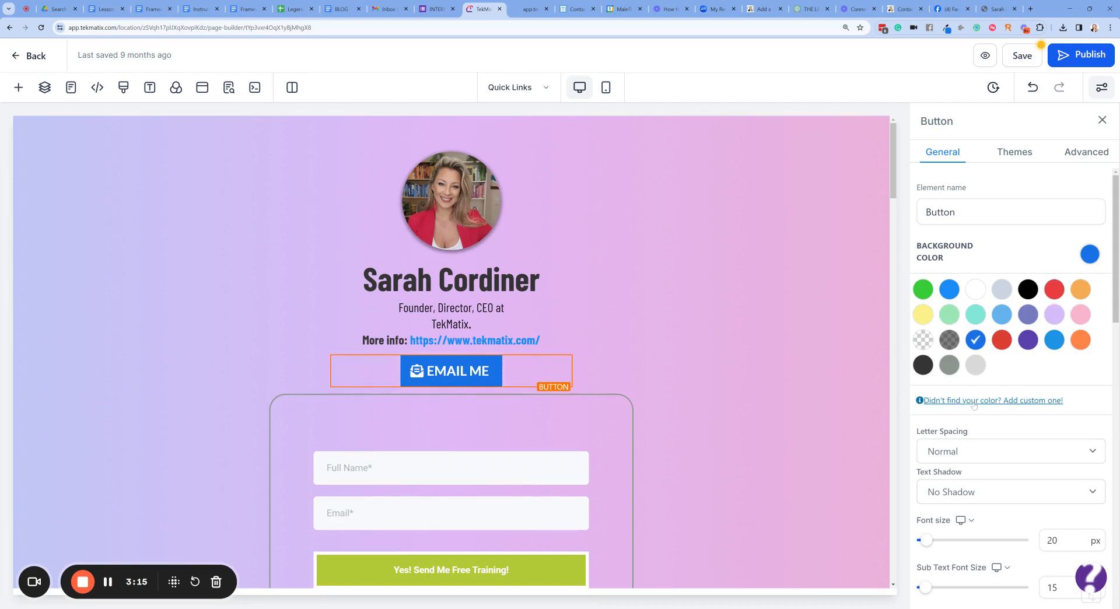
{"action": "left_click", "coordinate": [975, 402]}
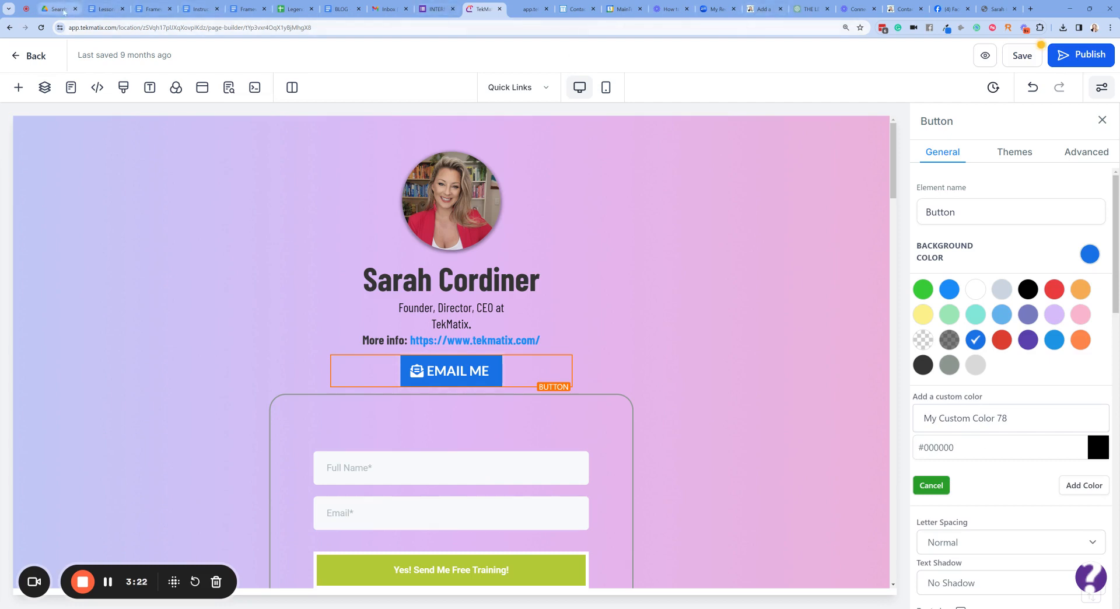
{"action": "left_click", "coordinate": [58, 9]}
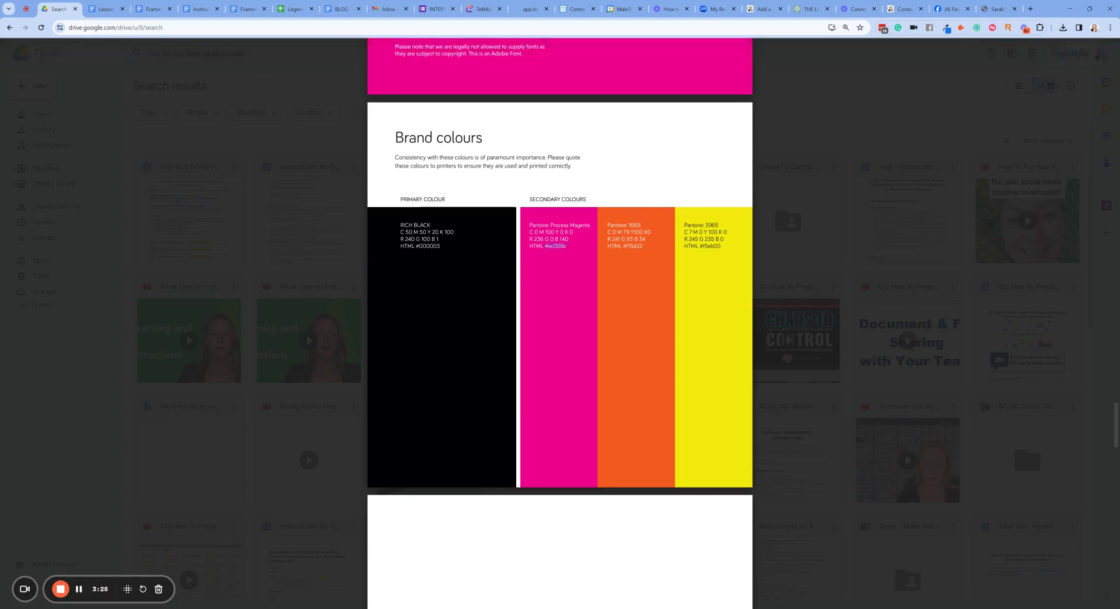
{"action": "left_click", "coordinate": [483, 9]}
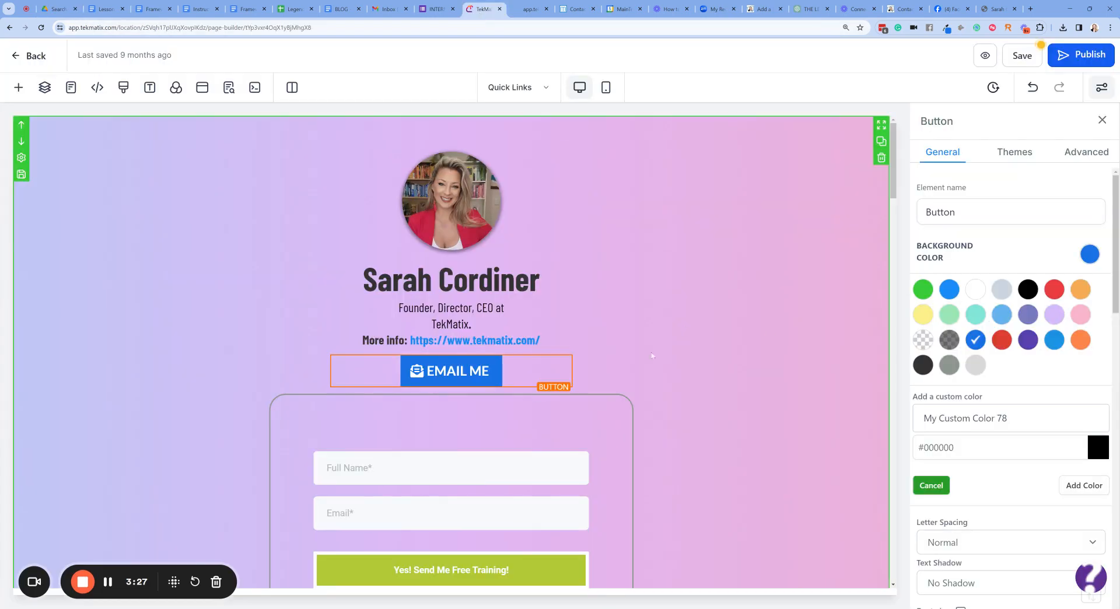
{"action": "triple_click", "coordinate": [937, 448]}
{"action": "type", "text": "#ec008c"}
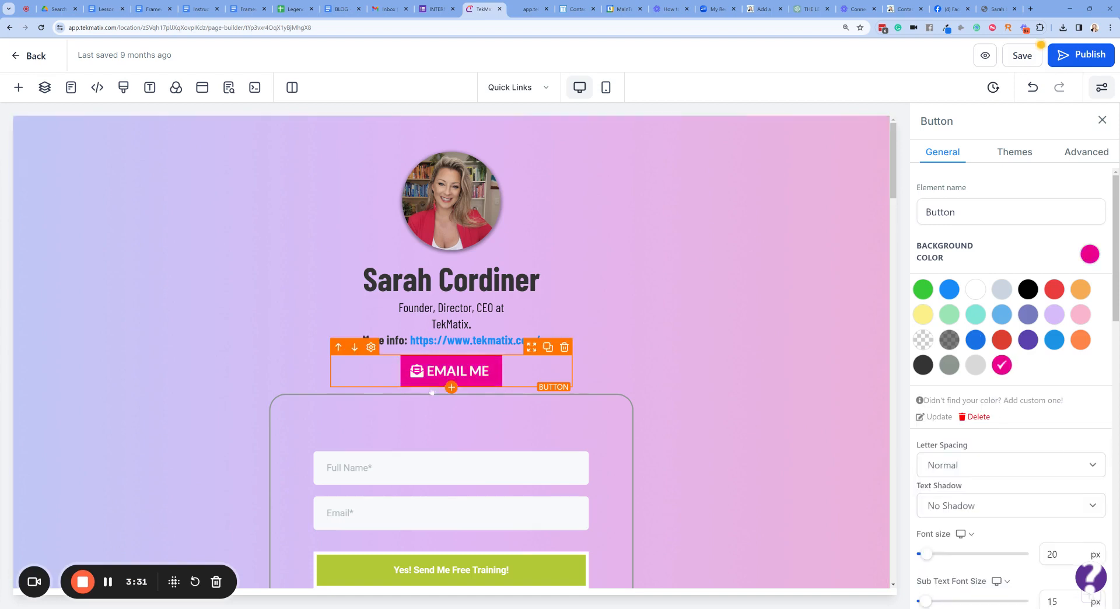
- Select the section behind the profile header, undo the last change and clear the section's background media URL
{"action": "left_click", "coordinate": [788, 210]}
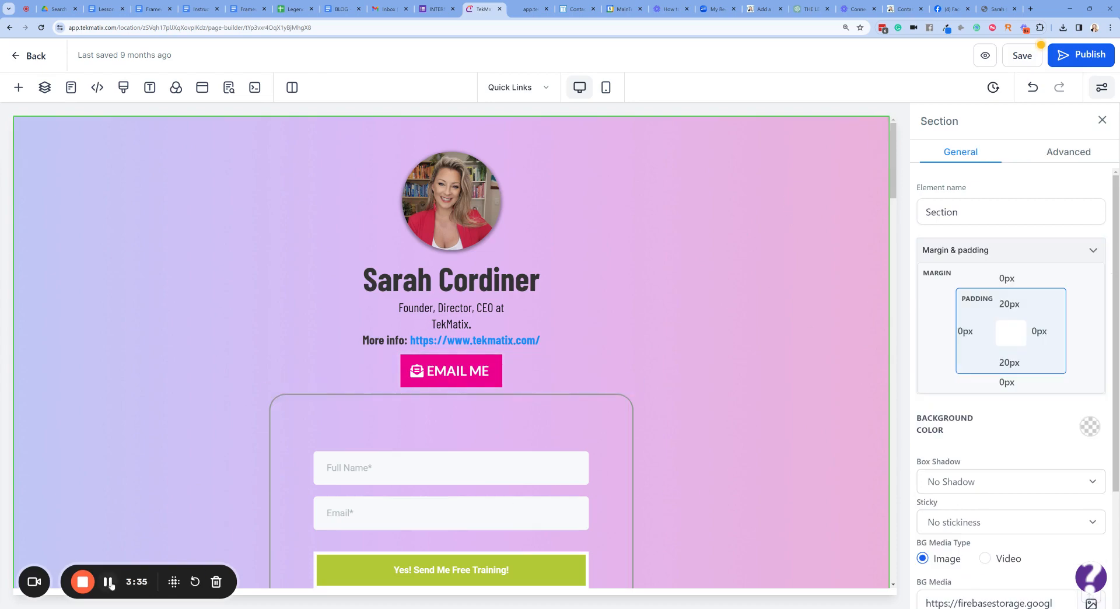
{"action": "key", "text": "ctrl+z"}
{"action": "scroll", "coordinate": [873, 445], "scroll_direction": "down", "scroll_amount": 2}
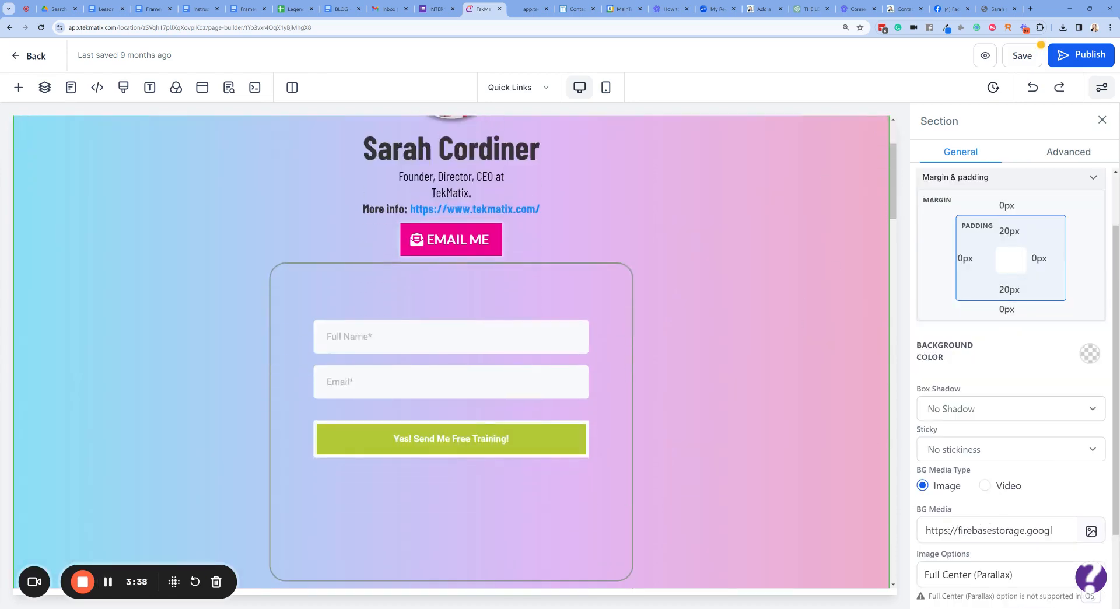
{"action": "scroll", "coordinate": [586, 174], "scroll_direction": "up", "scroll_amount": 2}
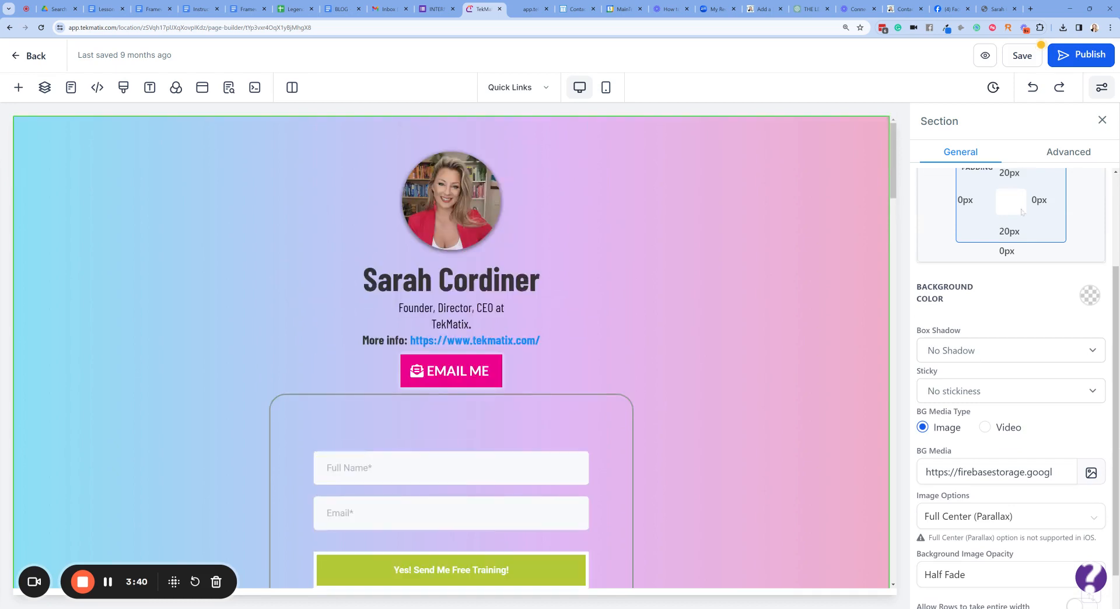
{"action": "scroll", "coordinate": [958, 412], "scroll_direction": "down", "scroll_amount": 1}
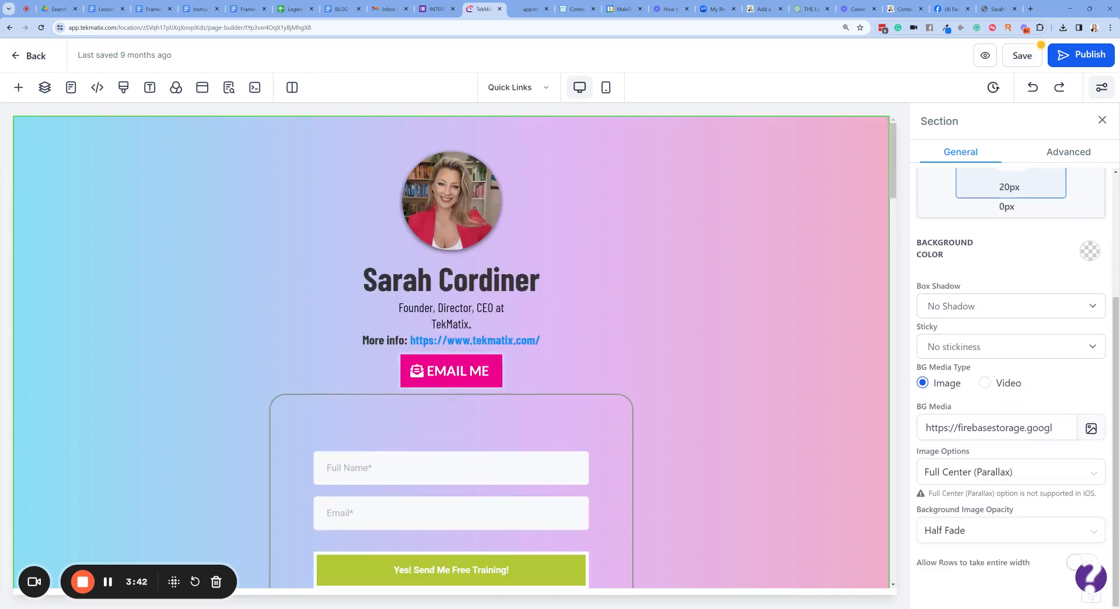
{"action": "triple_click", "coordinate": [955, 409]}
{"action": "left_click", "coordinate": [916, 413]}
{"action": "left_click", "coordinate": [962, 426]}
{"action": "key", "text": "ctrl+a"}
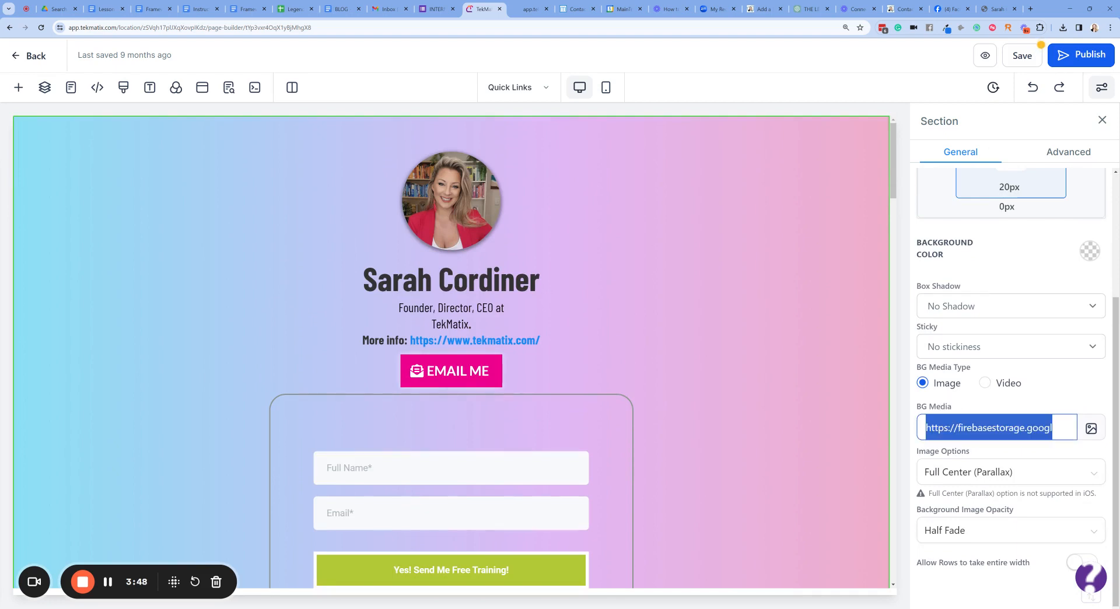
{"action": "key", "text": "BackSpace"}
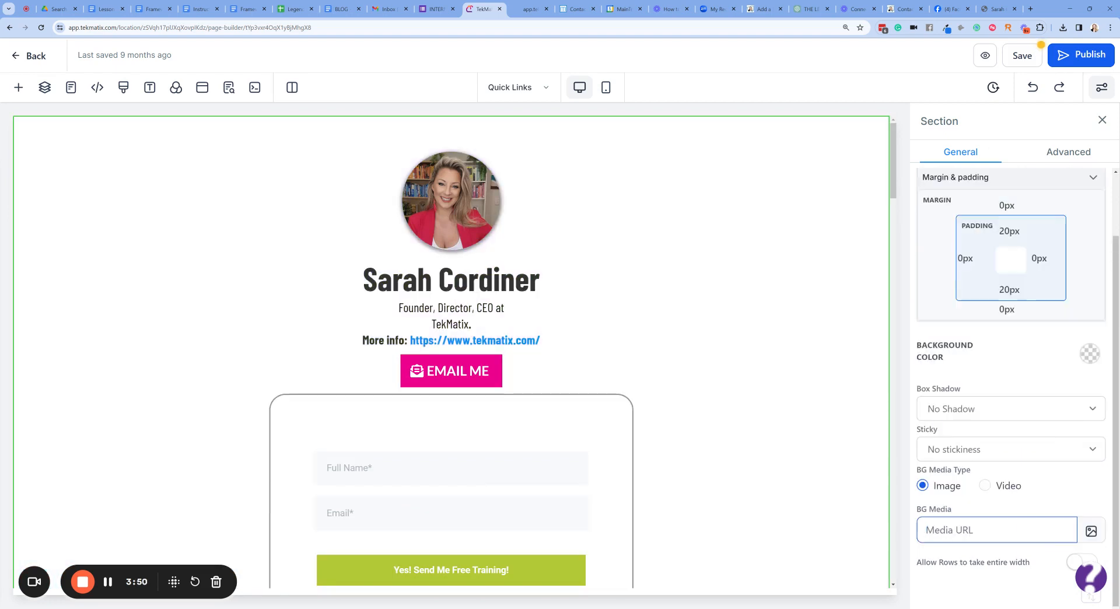
{"action": "scroll", "coordinate": [642, 374], "scroll_direction": "down", "scroll_amount": 10}
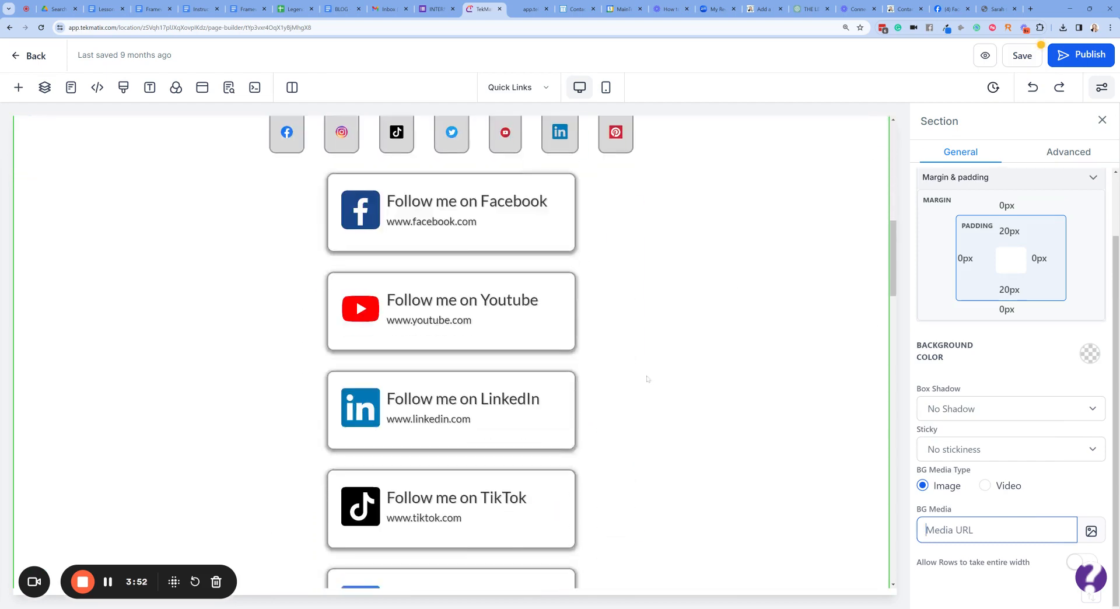
{"action": "scroll", "coordinate": [645, 379], "scroll_direction": "up", "scroll_amount": 10}
{"action": "scroll", "coordinate": [646, 379], "scroll_direction": "up", "scroll_amount": 1}
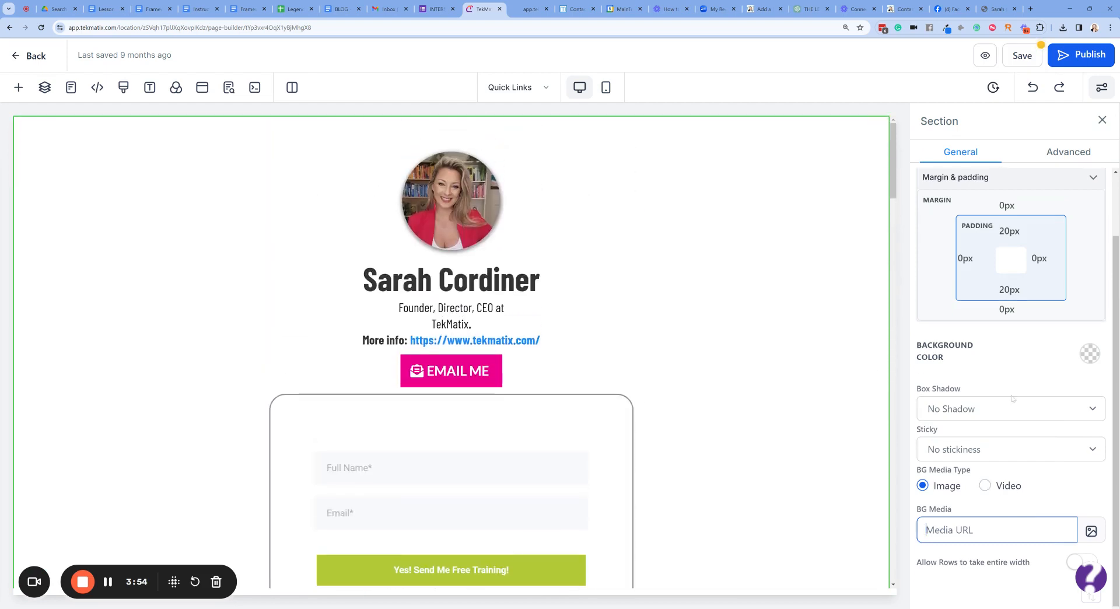
- Copy the yellow #f5eb00 from the brand style guide in Google Drive and apply it as the section's custom background colour
{"action": "left_click", "coordinate": [1090, 354]}
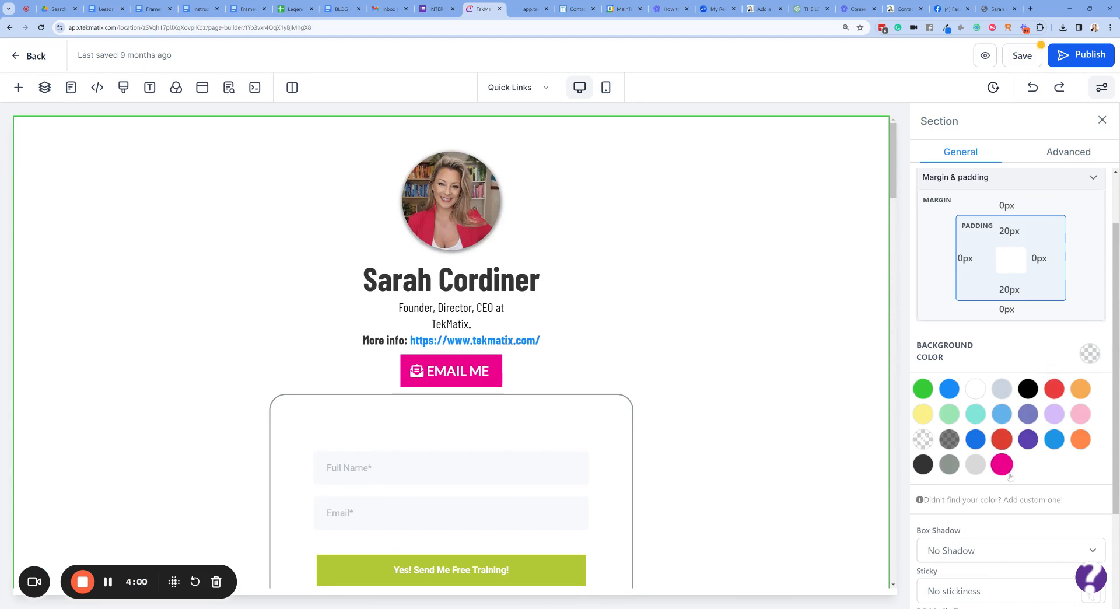
{"action": "left_click", "coordinate": [982, 500]}
{"action": "scroll", "coordinate": [1056, 496], "scroll_direction": "down", "scroll_amount": 2}
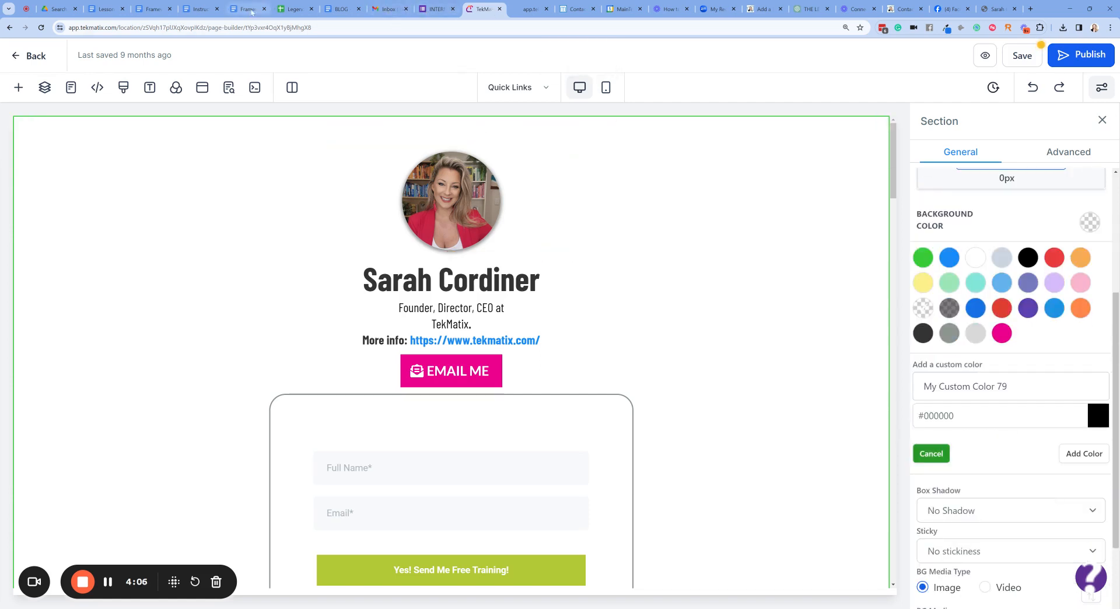
{"action": "left_click", "coordinate": [58, 9]}
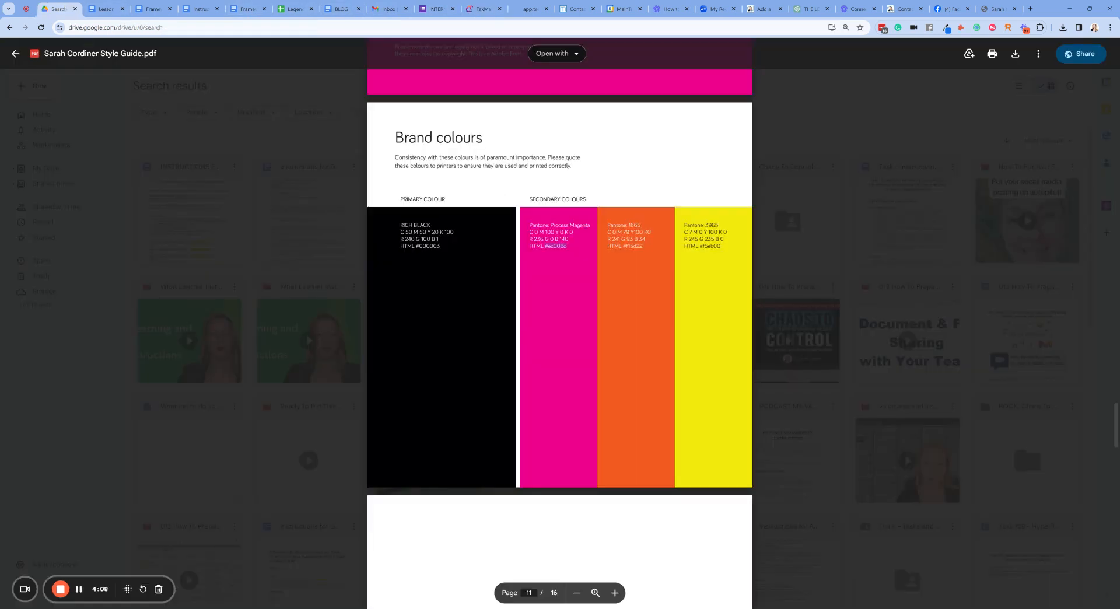
{"action": "double_click", "coordinate": [711, 246]}
{"action": "key", "text": "ctrl+c"}
{"action": "left_click", "coordinate": [483, 9]}
{"action": "triple_click", "coordinate": [965, 415]}
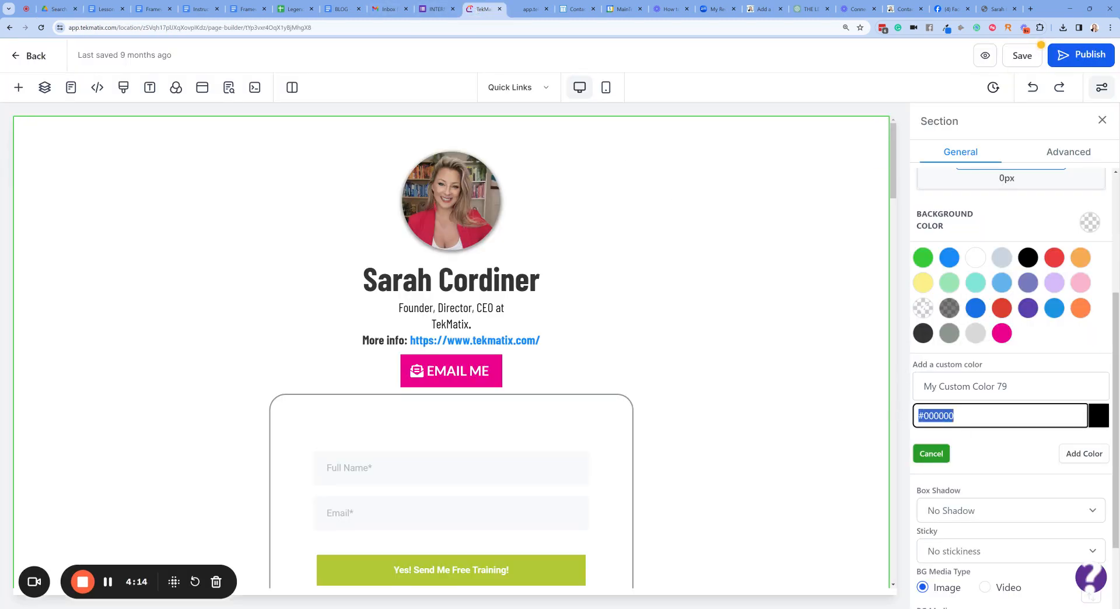
{"action": "key", "text": "ctrl+v"}
{"action": "left_click", "coordinate": [1082, 454]}
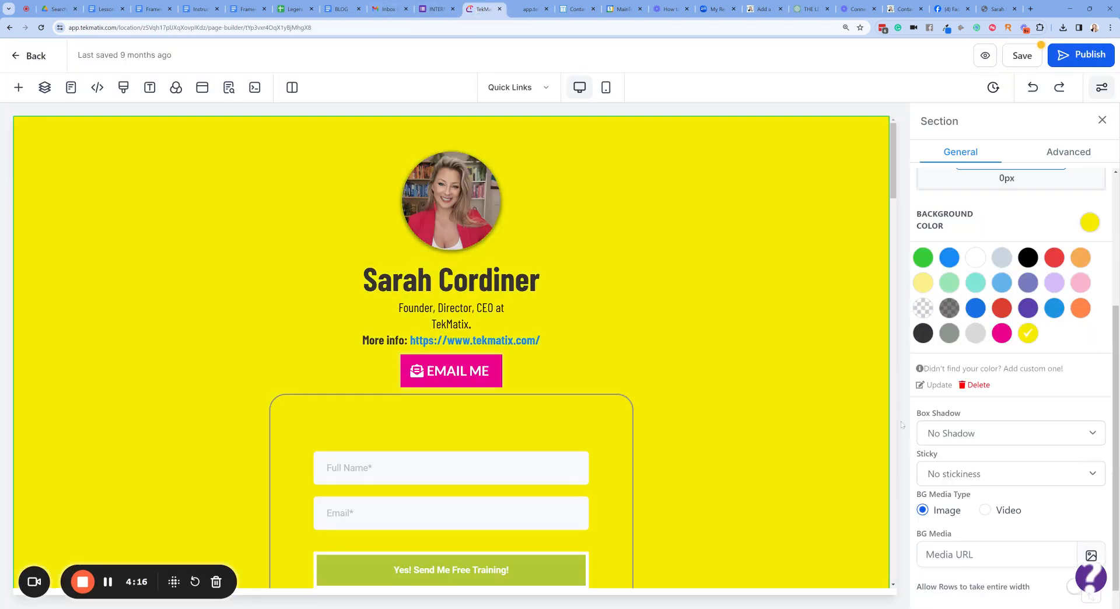
- Try light grey as the section's background colour and settle on white
{"action": "scroll", "coordinate": [726, 342], "scroll_direction": "down", "scroll_amount": 4}
{"action": "scroll", "coordinate": [723, 343], "scroll_direction": "up", "scroll_amount": 4}
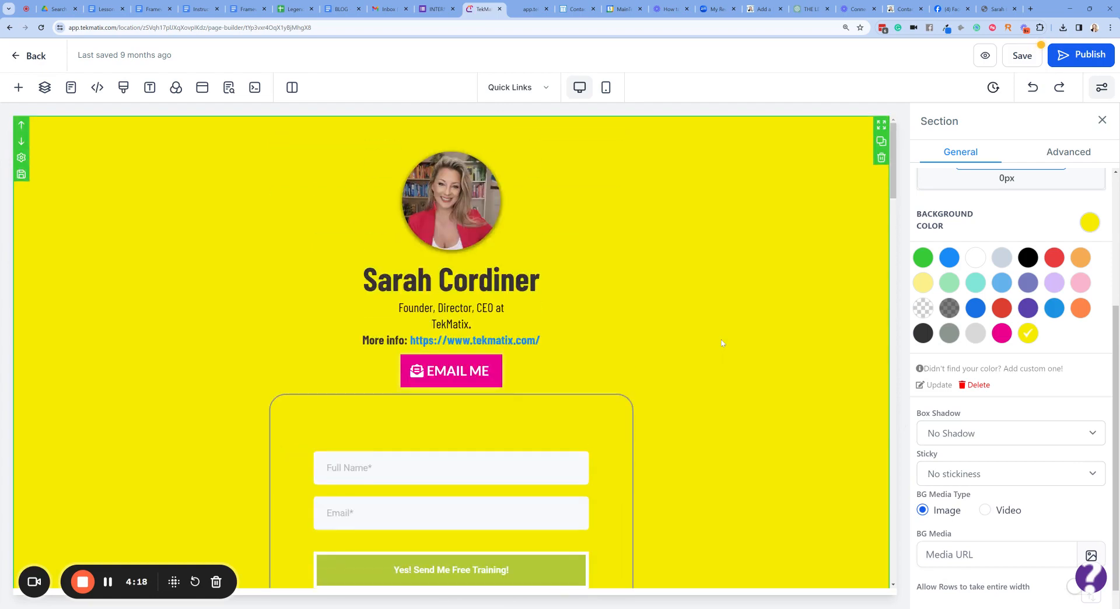
{"action": "scroll", "coordinate": [722, 343], "scroll_direction": "down", "scroll_amount": 2}
{"action": "scroll", "coordinate": [725, 345], "scroll_direction": "up", "scroll_amount": 2}
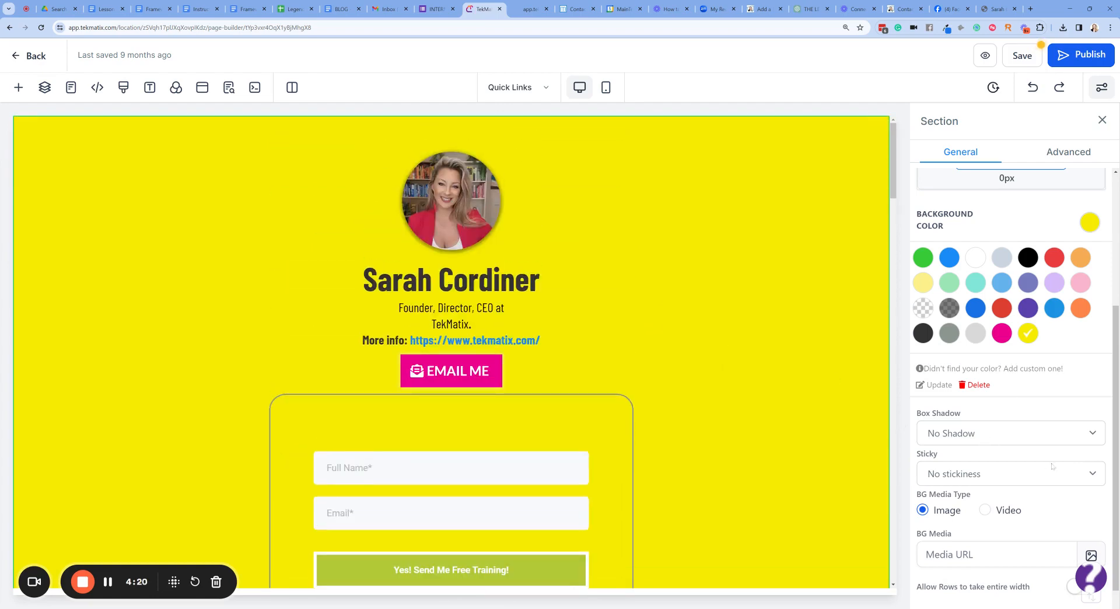
{"action": "scroll", "coordinate": [1028, 344], "scroll_direction": "up", "scroll_amount": 1}
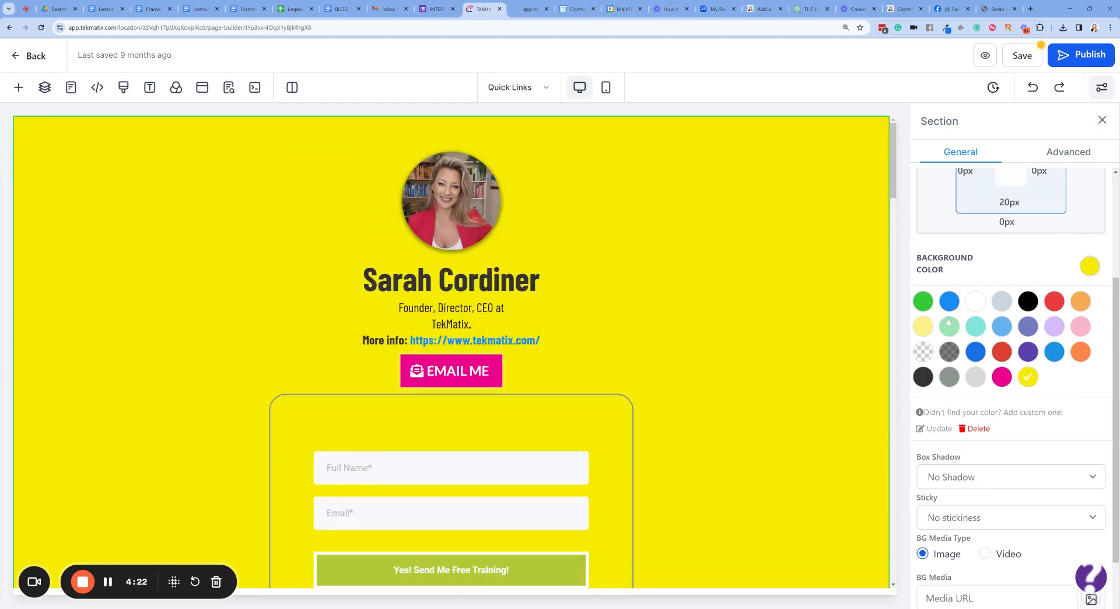
{"action": "left_click", "coordinate": [982, 301]}
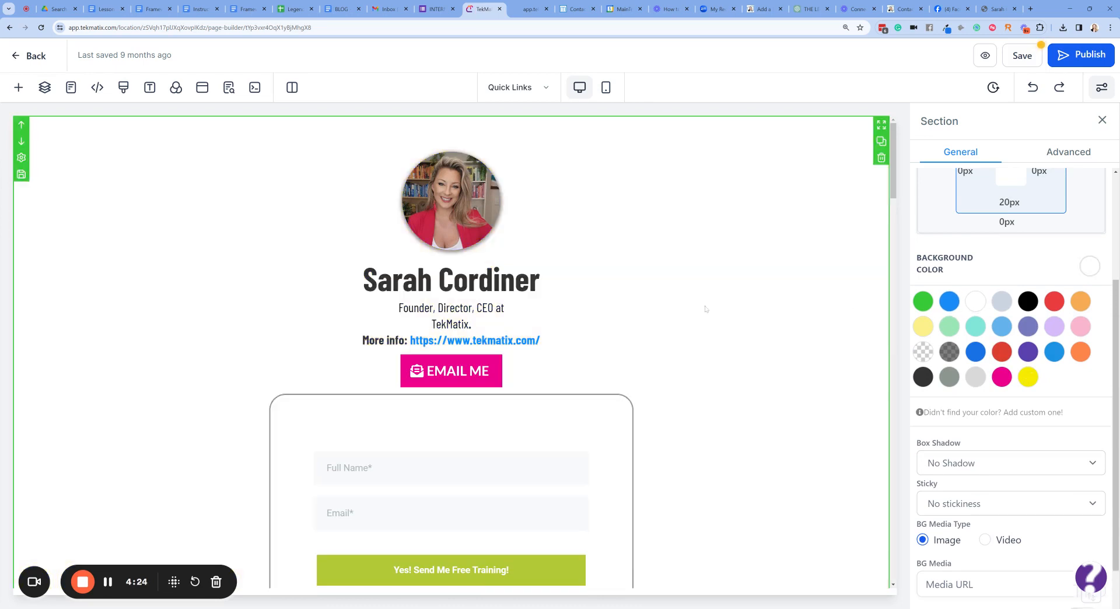
{"action": "left_click", "coordinate": [980, 379]}
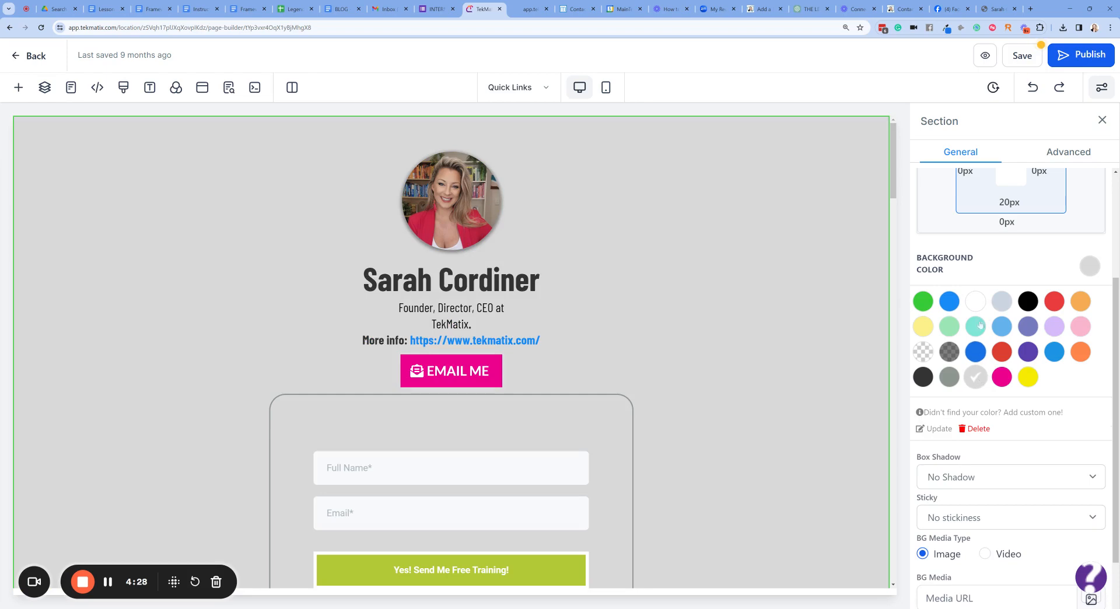
{"action": "left_click", "coordinate": [975, 301]}
{"action": "scroll", "coordinate": [703, 300], "scroll_direction": "down", "scroll_amount": 3}
{"action": "scroll", "coordinate": [703, 300], "scroll_direction": "up", "scroll_amount": 3}
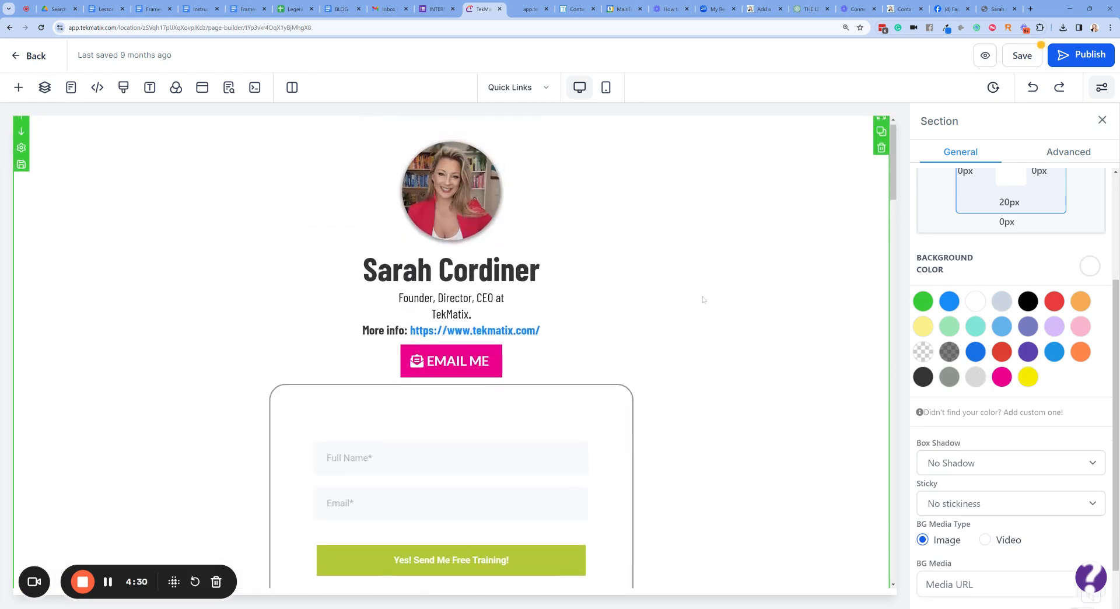
{"action": "scroll", "coordinate": [703, 300], "scroll_direction": "down", "scroll_amount": 3}
{"action": "scroll", "coordinate": [704, 300], "scroll_direction": "up", "scroll_amount": 3}
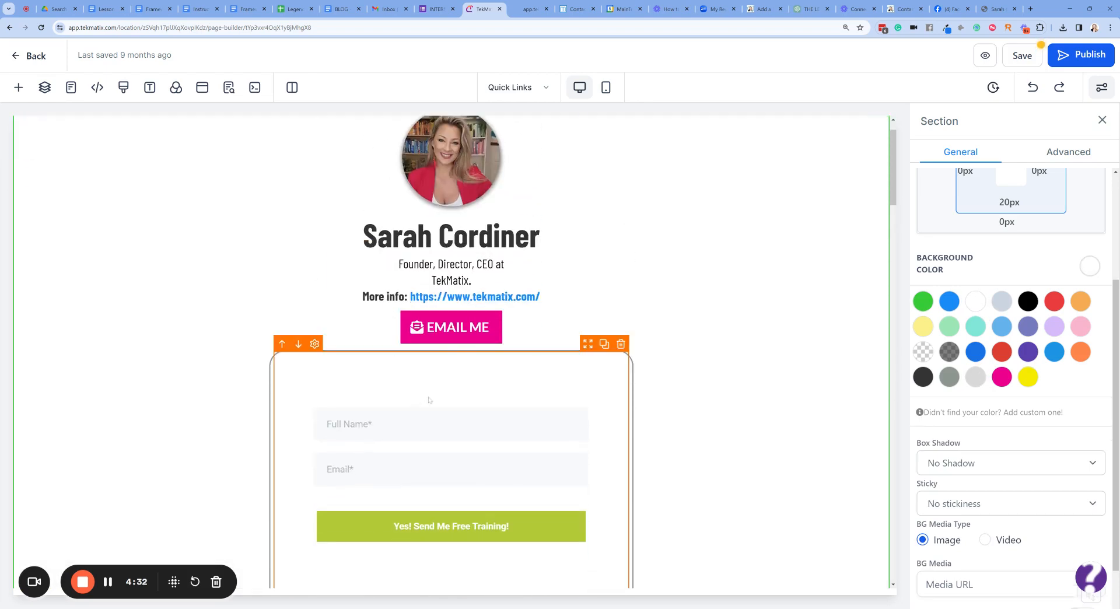
- Select the EMAIL ME button and examine its text options, link type and email address settings
{"action": "left_click", "coordinate": [475, 327]}
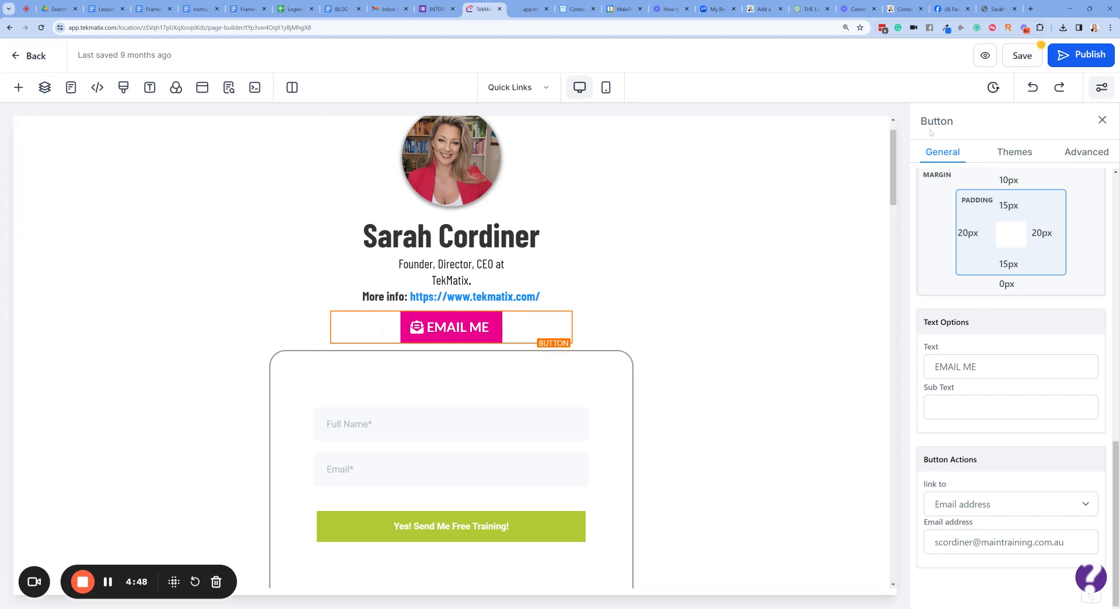
{"action": "left_click_drag", "start_coordinate": [953, 121], "coordinate": [935, 120]}
{"action": "left_click_drag", "start_coordinate": [980, 367], "coordinate": [934, 366]}
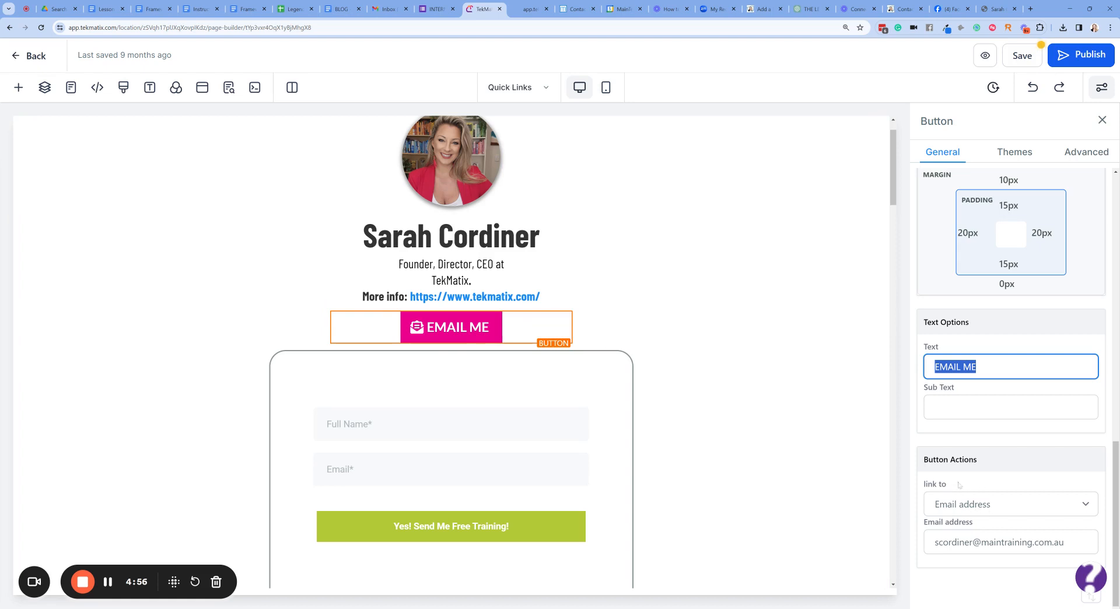
{"action": "triple_click", "coordinate": [962, 459]}
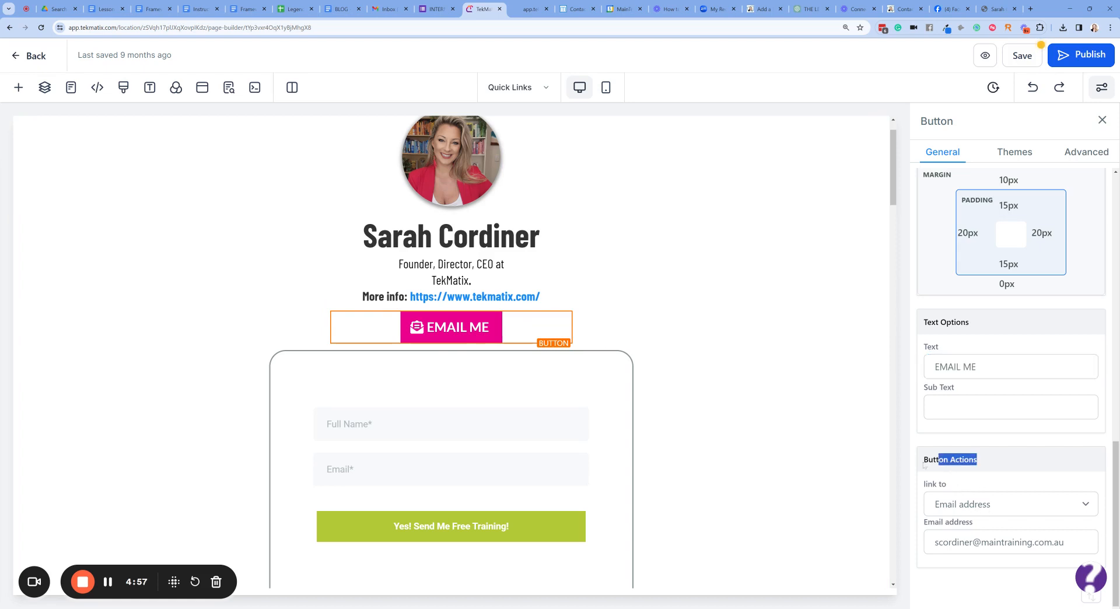
{"action": "left_click", "coordinate": [1011, 449]}
{"action": "left_click_drag", "start_coordinate": [1016, 460], "coordinate": [922, 462]}
{"action": "left_click", "coordinate": [1018, 463]}
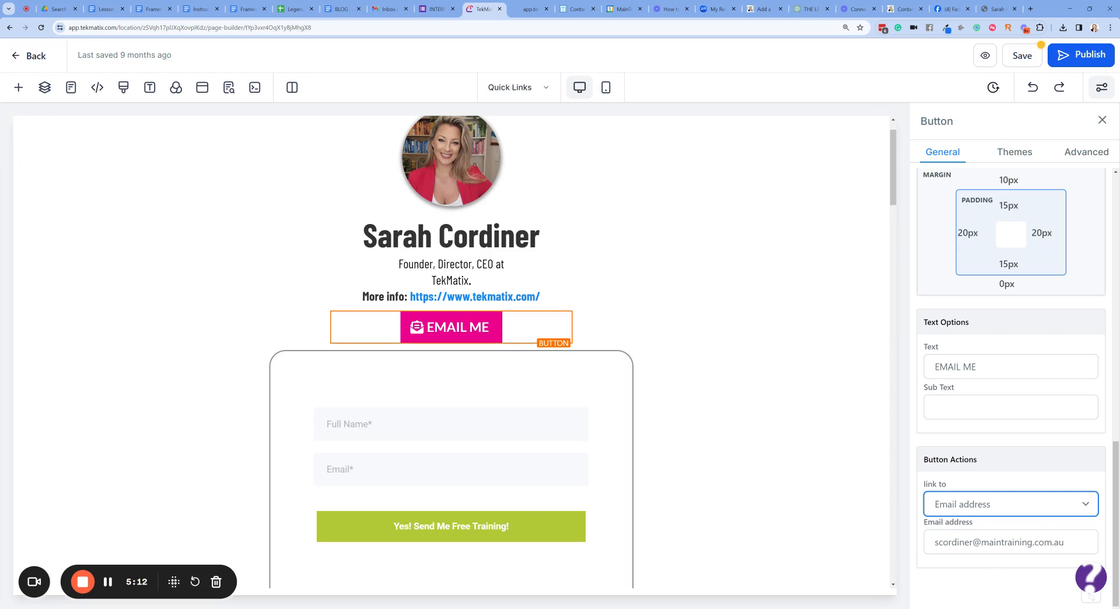
{"action": "left_click", "coordinate": [1101, 330]}
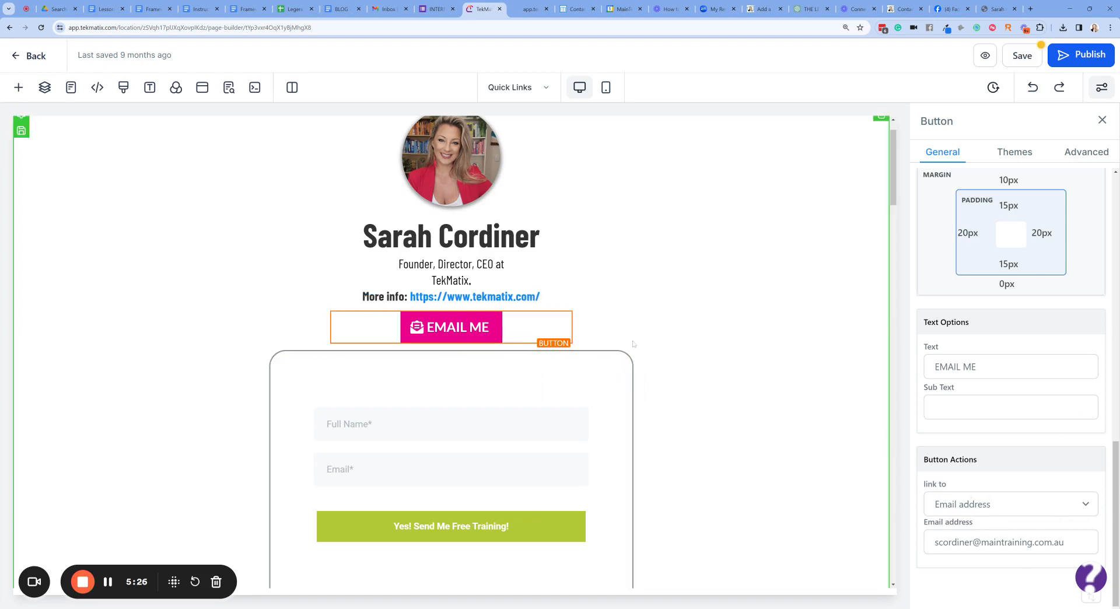
{"action": "scroll", "coordinate": [411, 393], "scroll_direction": "down", "scroll_amount": 1}
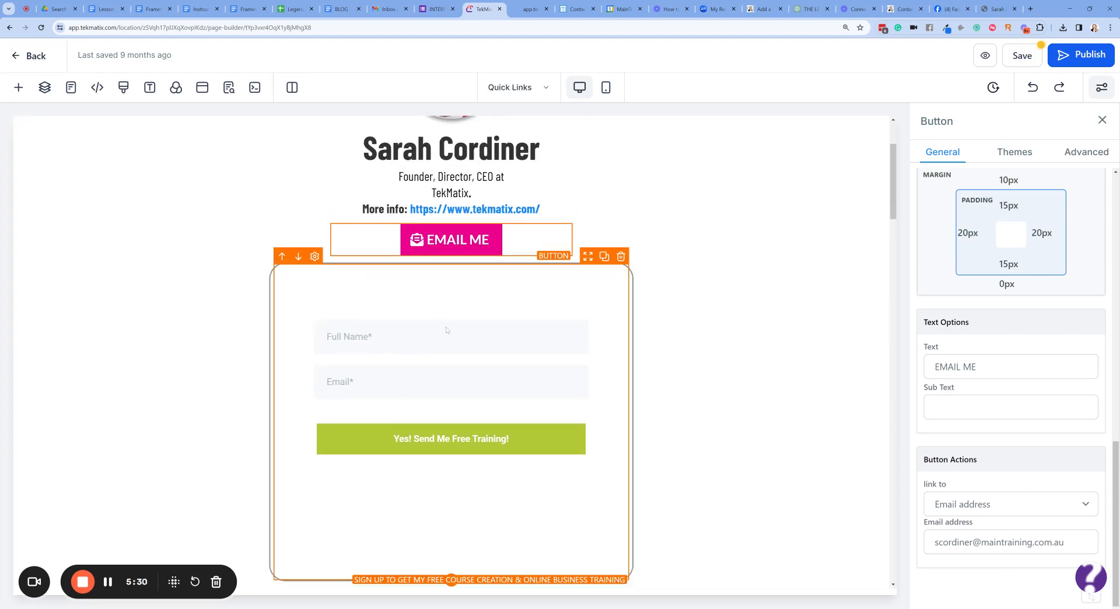
- Add a sub-headline element between the EMAIL ME button and the sign-up form
{"action": "left_click", "coordinate": [409, 307]}
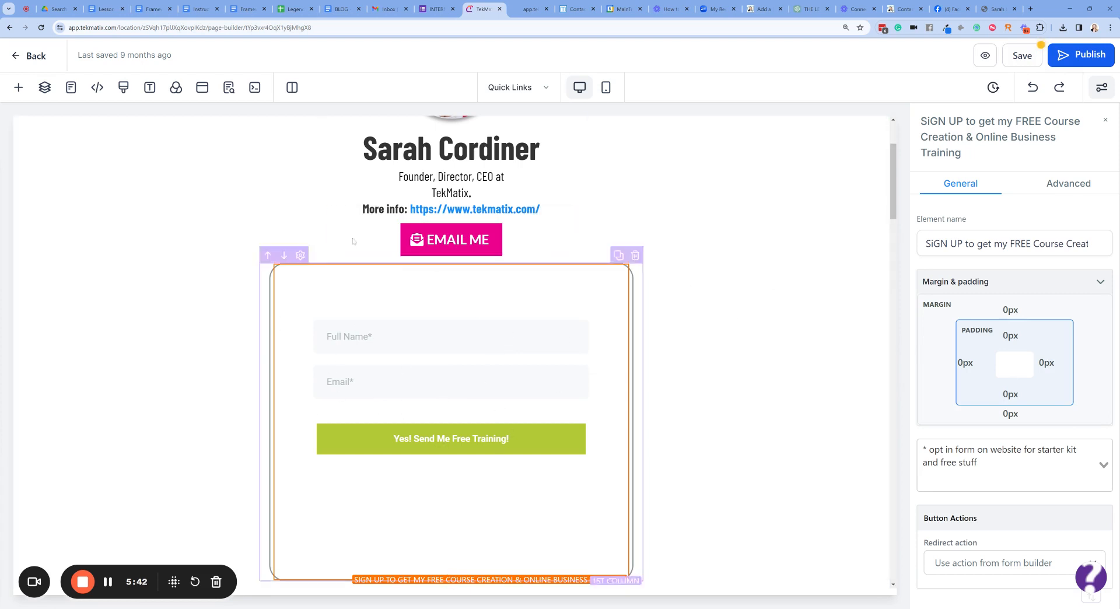
{"action": "scroll", "coordinate": [550, 366], "scroll_direction": "up", "scroll_amount": 2}
{"action": "scroll", "coordinate": [483, 321], "scroll_direction": "down", "scroll_amount": 3}
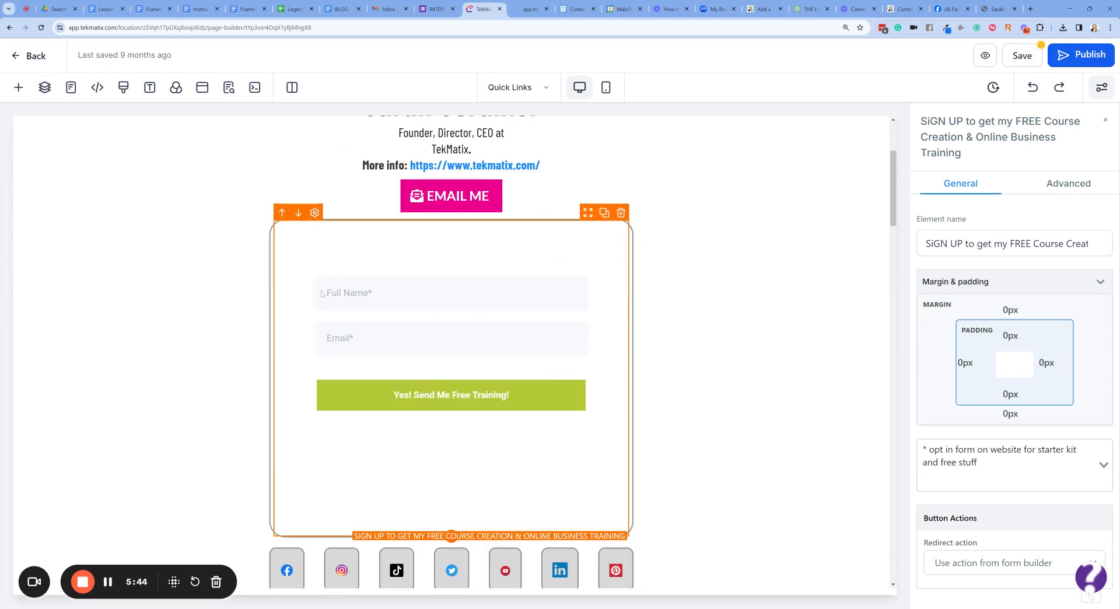
{"action": "scroll", "coordinate": [487, 286], "scroll_direction": "up", "scroll_amount": 1}
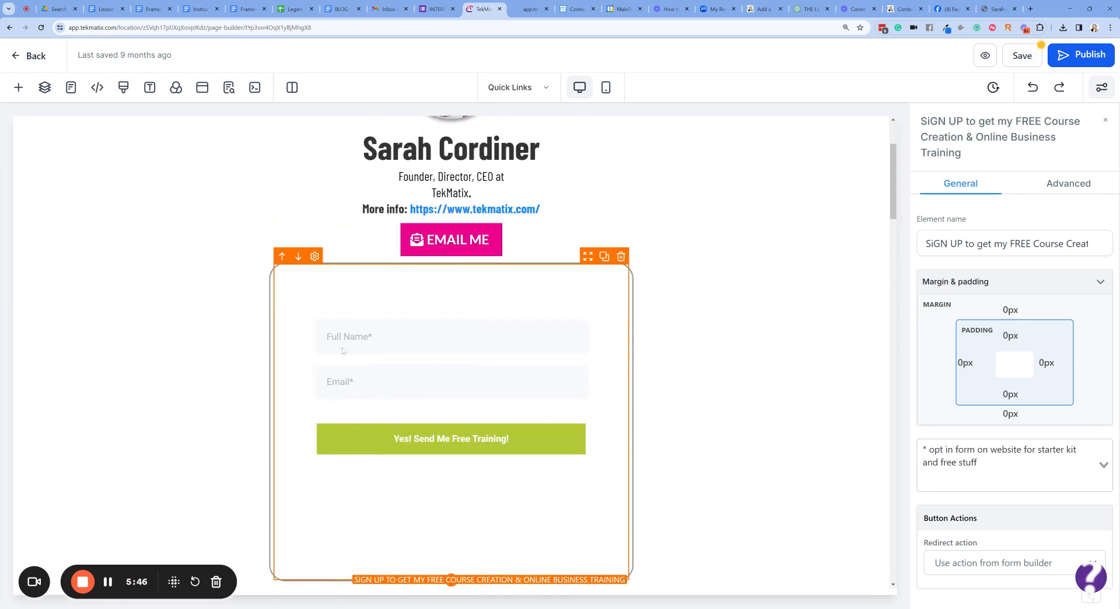
{"action": "scroll", "coordinate": [393, 364], "scroll_direction": "up", "scroll_amount": 2}
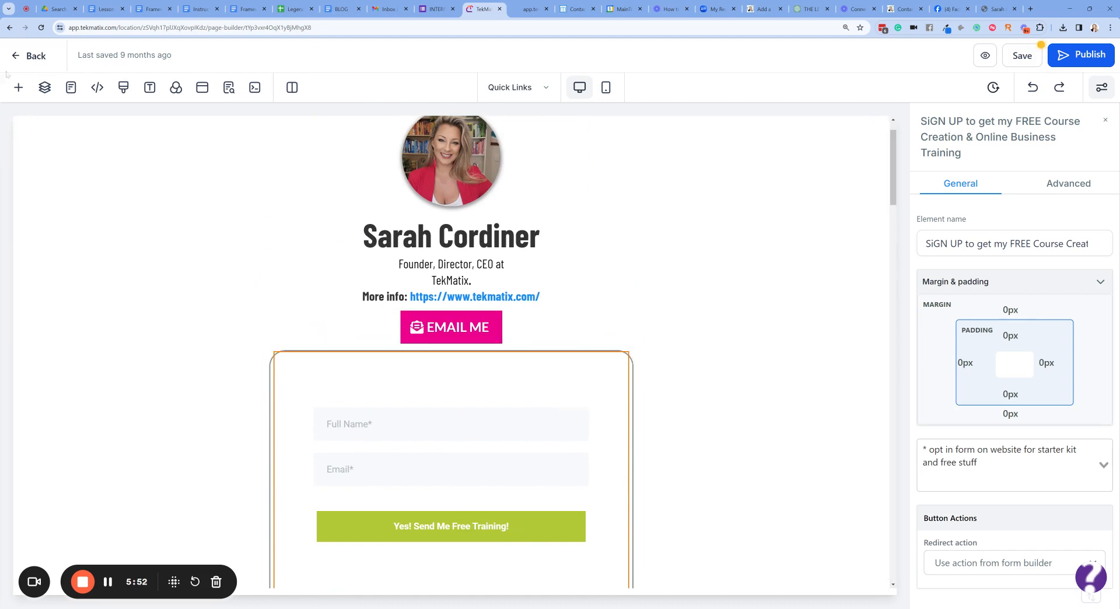
{"action": "left_click", "coordinate": [18, 87]}
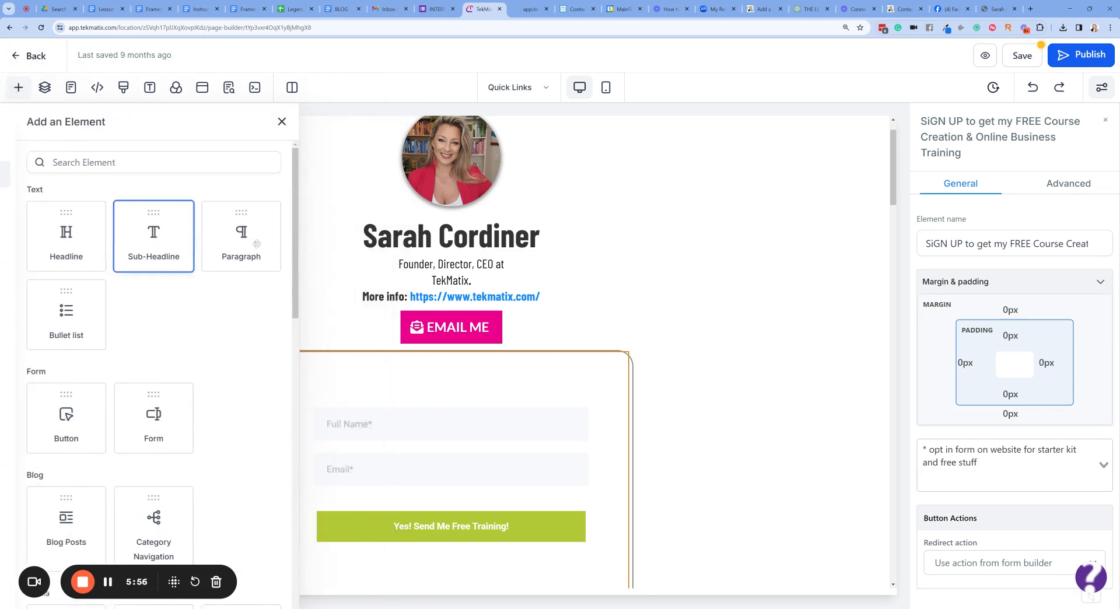
{"action": "left_click_drag", "start_coordinate": [257, 244], "coordinate": [373, 378]}
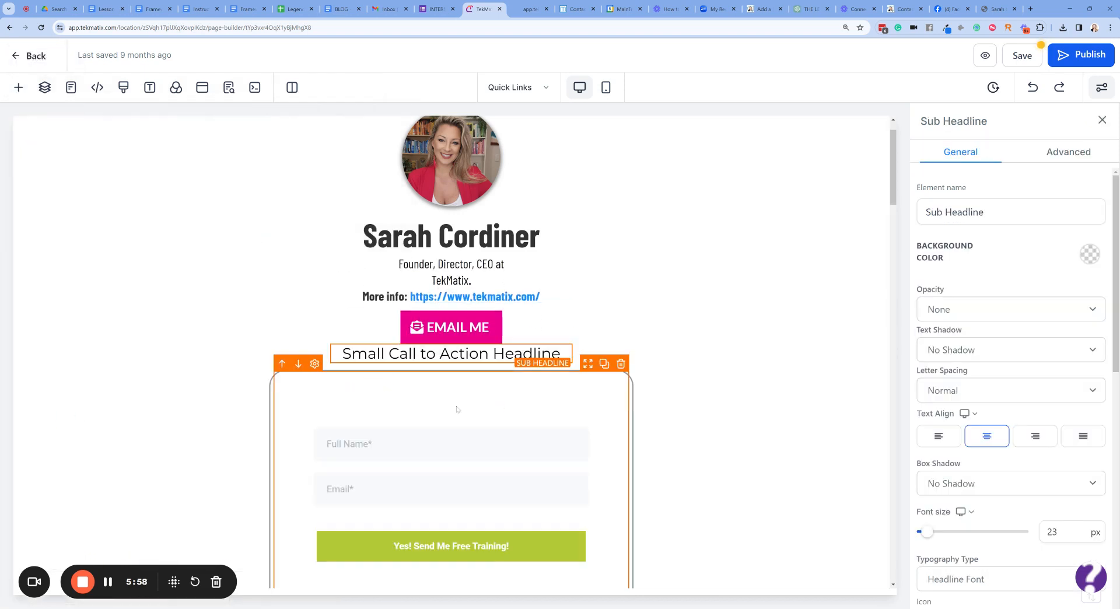
- Replace the new sub-headline's placeholder text with "Get FREE Course Creation & Business Training..."
{"action": "left_click_drag", "start_coordinate": [1008, 213], "coordinate": [921, 213]}
{"action": "left_click_drag", "start_coordinate": [342, 354], "coordinate": [561, 354]}
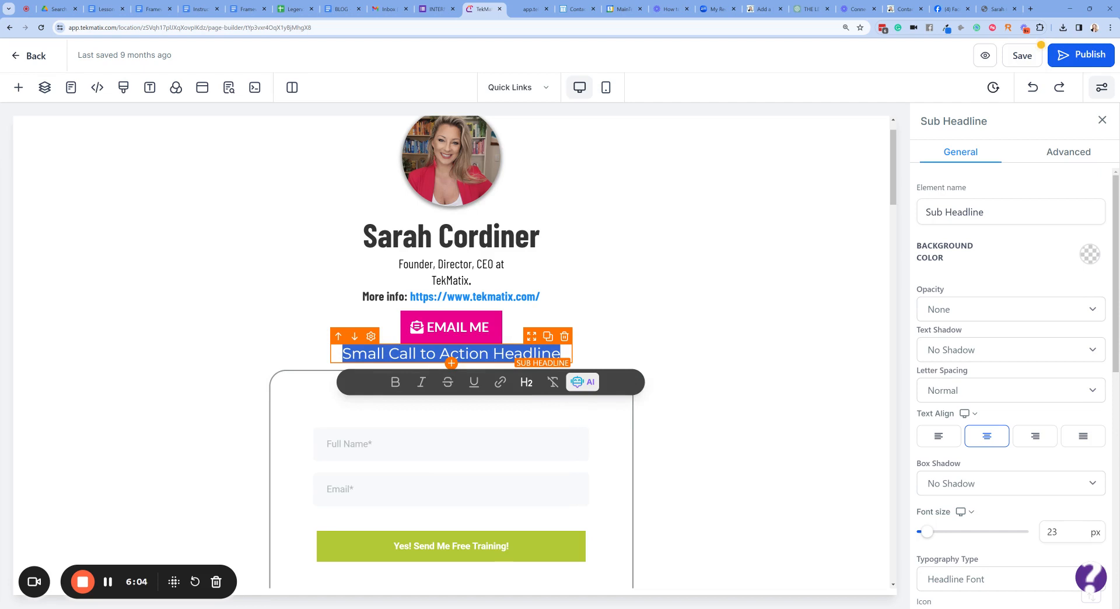
{"action": "type", "text": "Get My"}
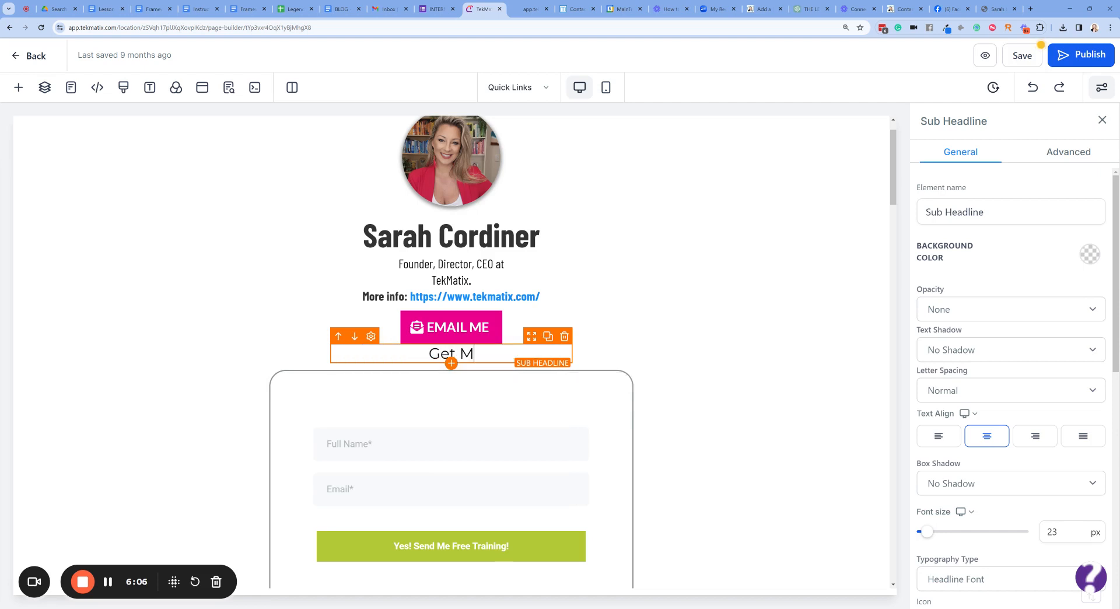
{"action": "key", "text": "BackSpace"}
{"action": "key", "text": "BackSpace"}
{"action": "type", "text": "FREE Course"}
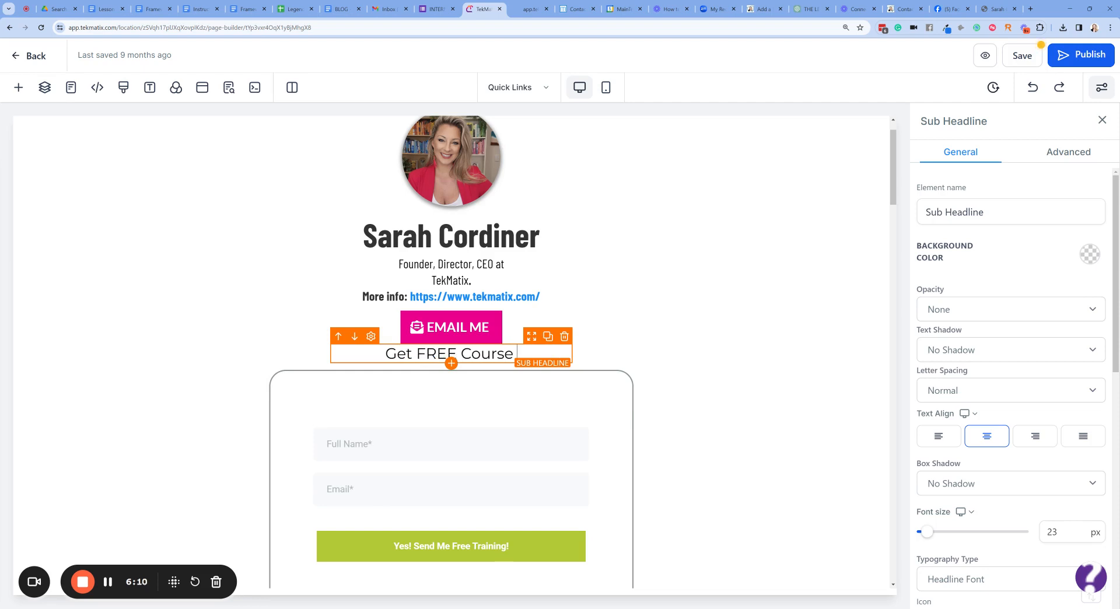
{"action": "type", "text": " Creation & Bu"}
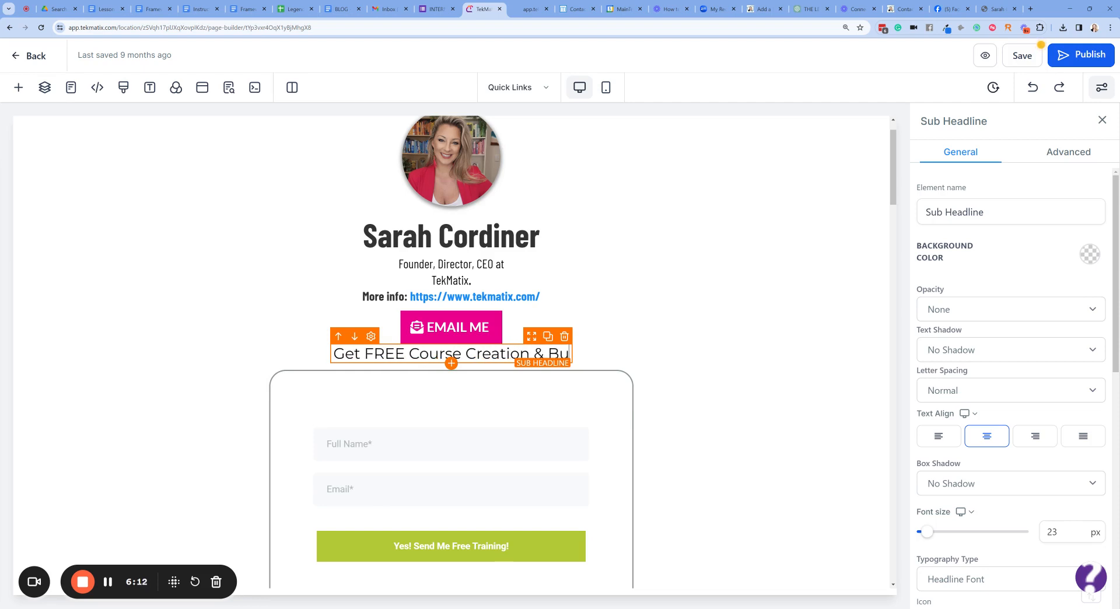
{"action": "type", "text": "siness Training"}
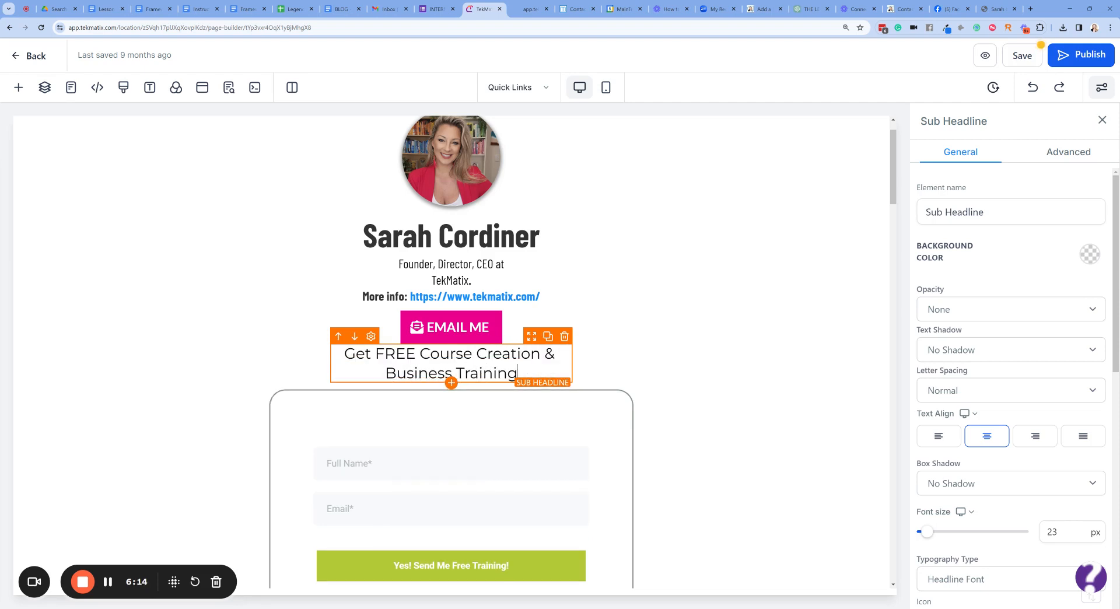
{"action": "type", "text": "..."}
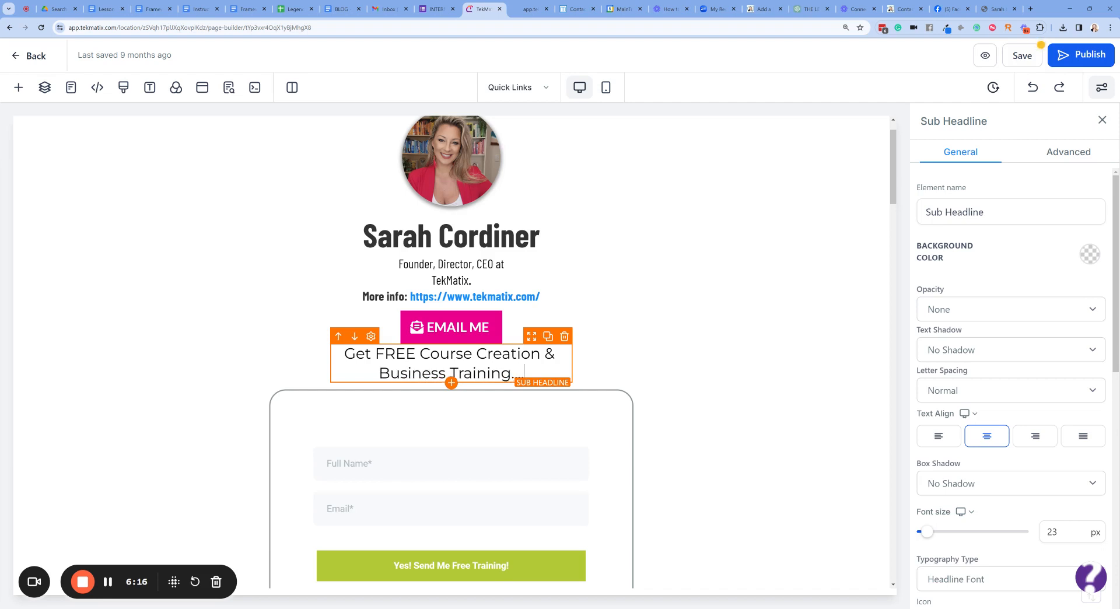
{"action": "left_click", "coordinate": [693, 387]}
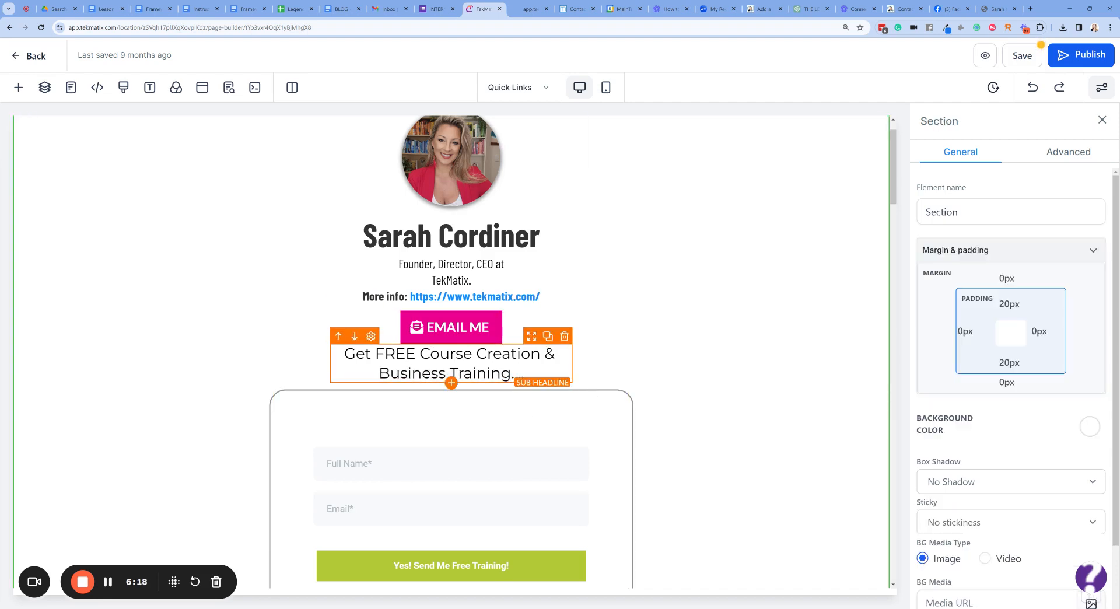
- Examine the sub-headline's text, font, colour and spacing settings
{"action": "left_click", "coordinate": [476, 354]}
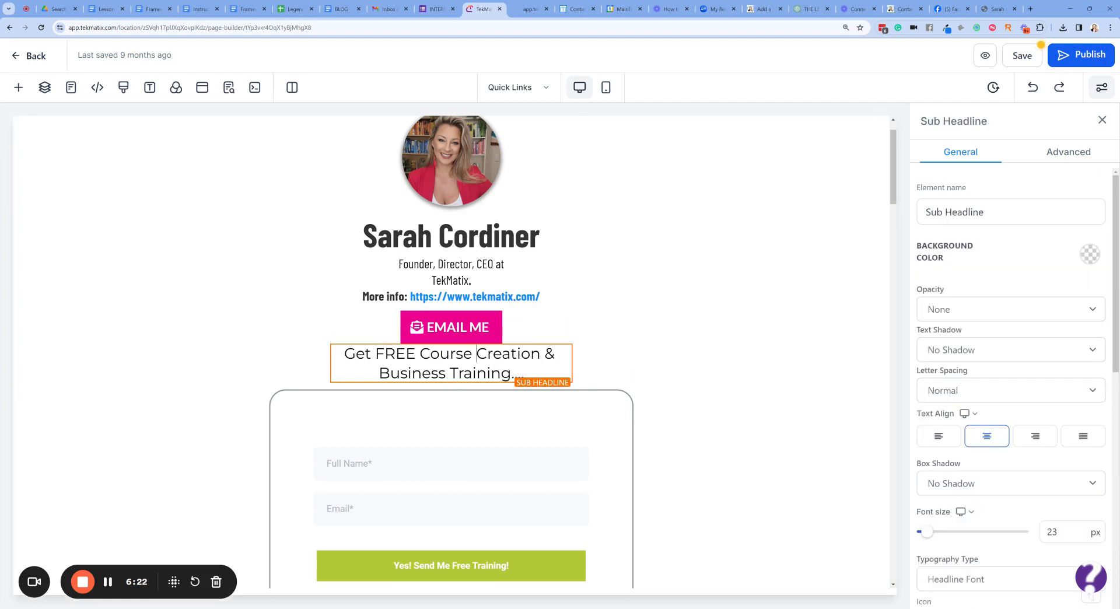
{"action": "scroll", "coordinate": [1033, 187], "scroll_direction": "down", "scroll_amount": 2}
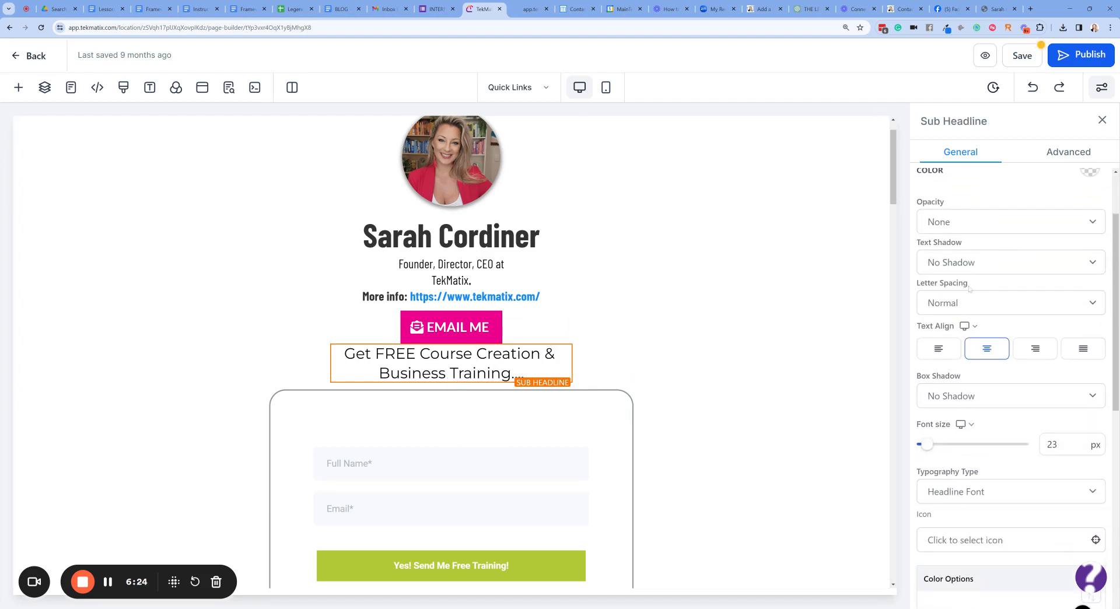
{"action": "scroll", "coordinate": [992, 394], "scroll_direction": "down", "scroll_amount": 9}
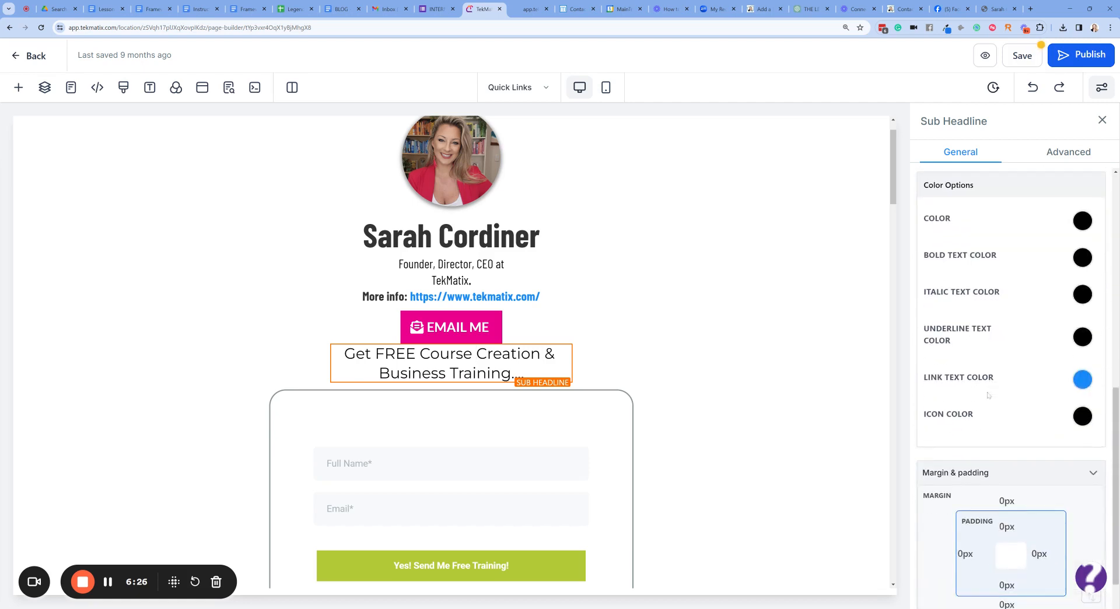
{"action": "scroll", "coordinate": [988, 395], "scroll_direction": "down", "scroll_amount": 1}
{"action": "scroll", "coordinate": [992, 385], "scroll_direction": "up", "scroll_amount": 5}
{"action": "scroll", "coordinate": [998, 373], "scroll_direction": "down", "scroll_amount": 5}
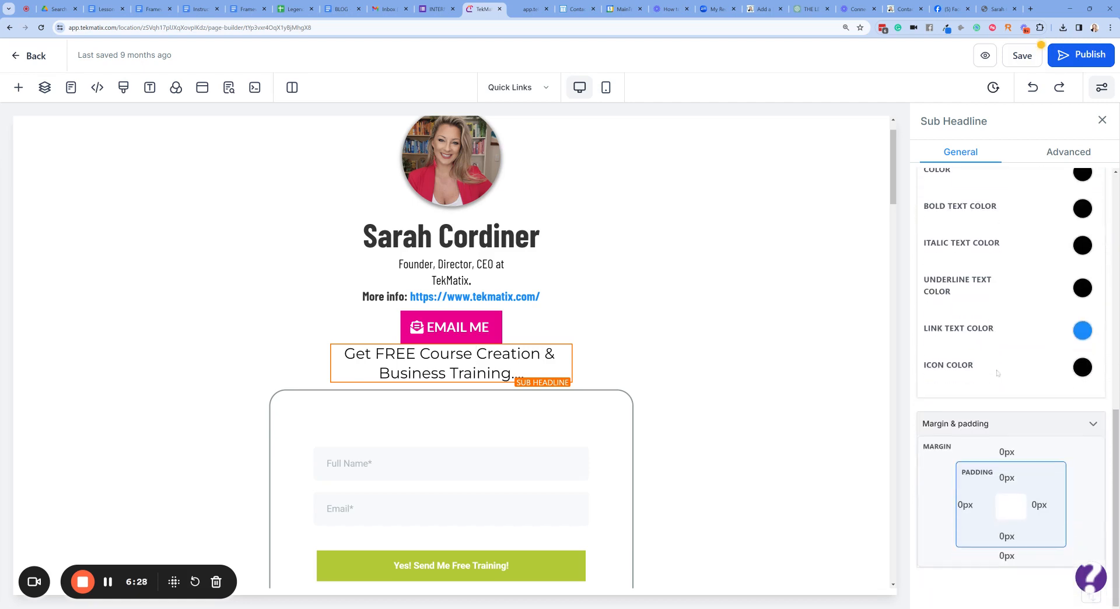
{"action": "scroll", "coordinate": [998, 373], "scroll_direction": "up", "scroll_amount": 10}
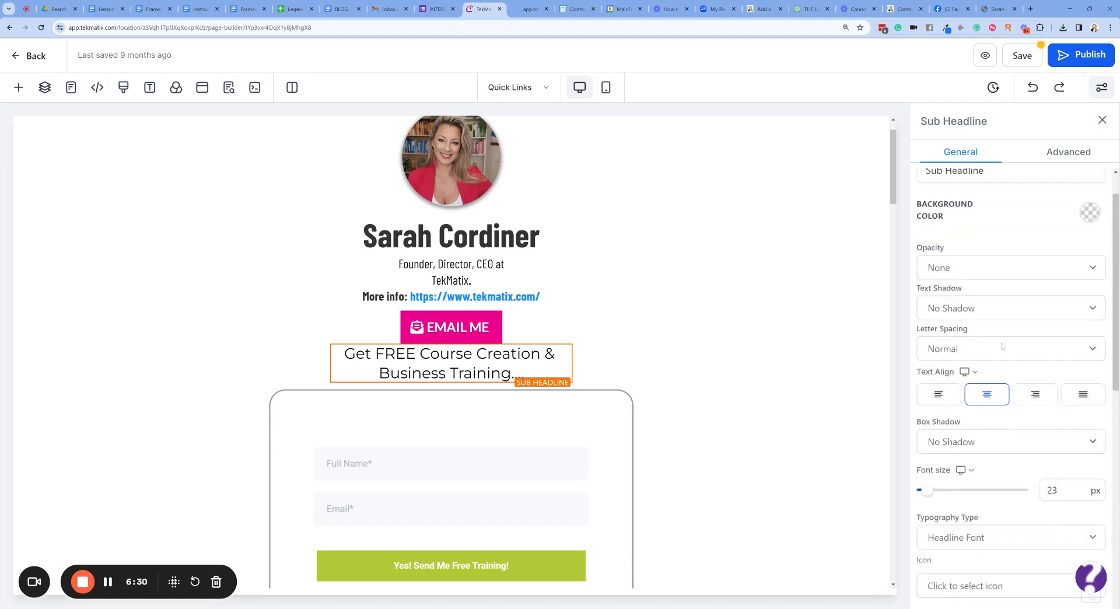
{"action": "scroll", "coordinate": [1002, 346], "scroll_direction": "down", "scroll_amount": 5}
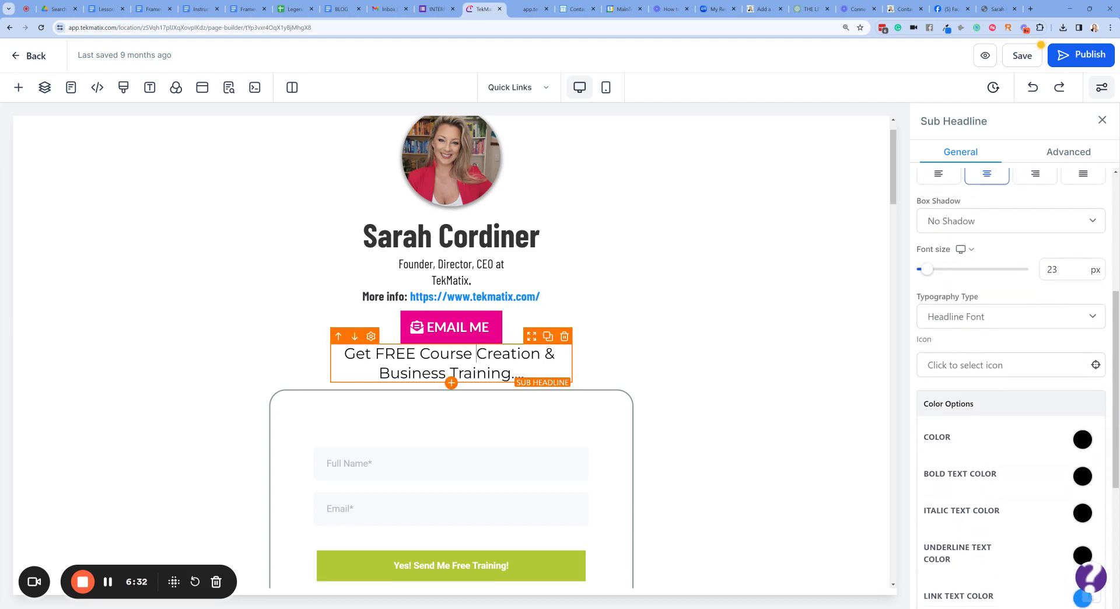
{"action": "scroll", "coordinate": [1003, 315], "scroll_direction": "down", "scroll_amount": 6}
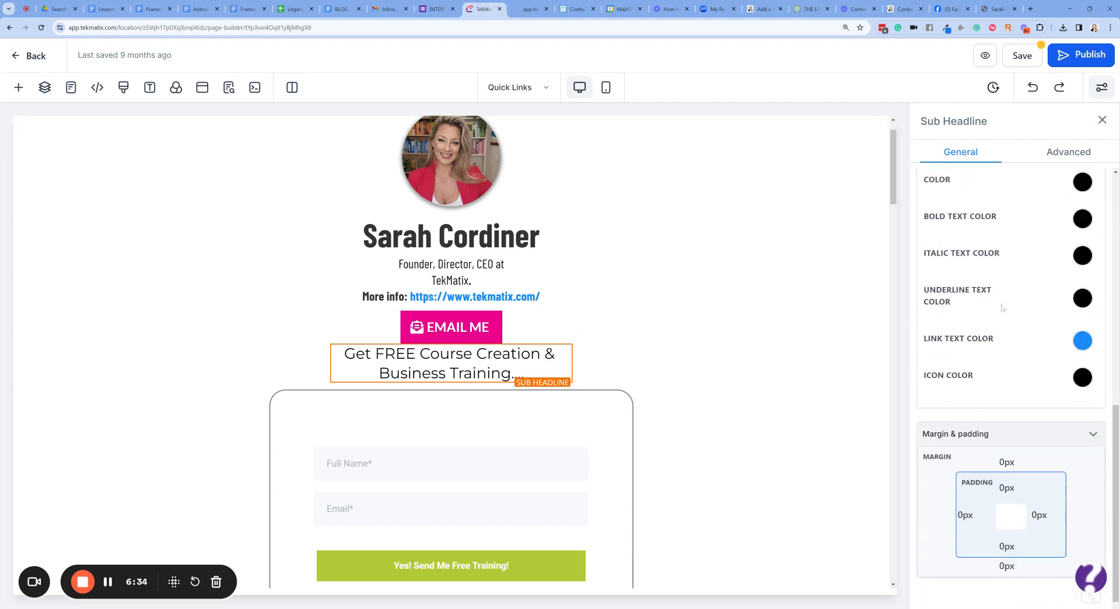
{"action": "left_click", "coordinate": [1096, 431]}
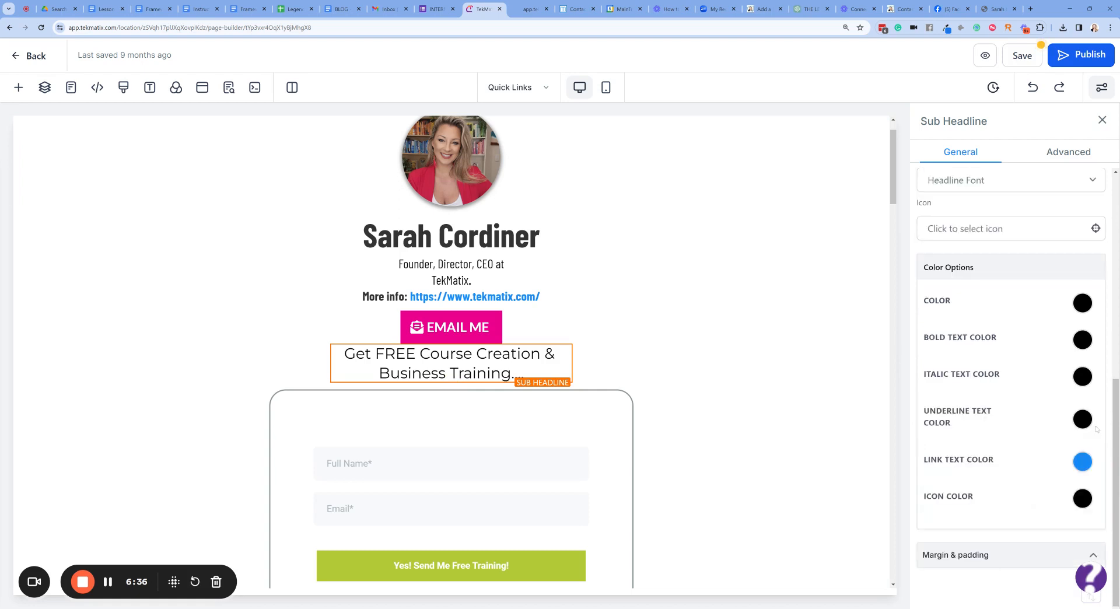
{"action": "left_click", "coordinate": [1093, 555]}
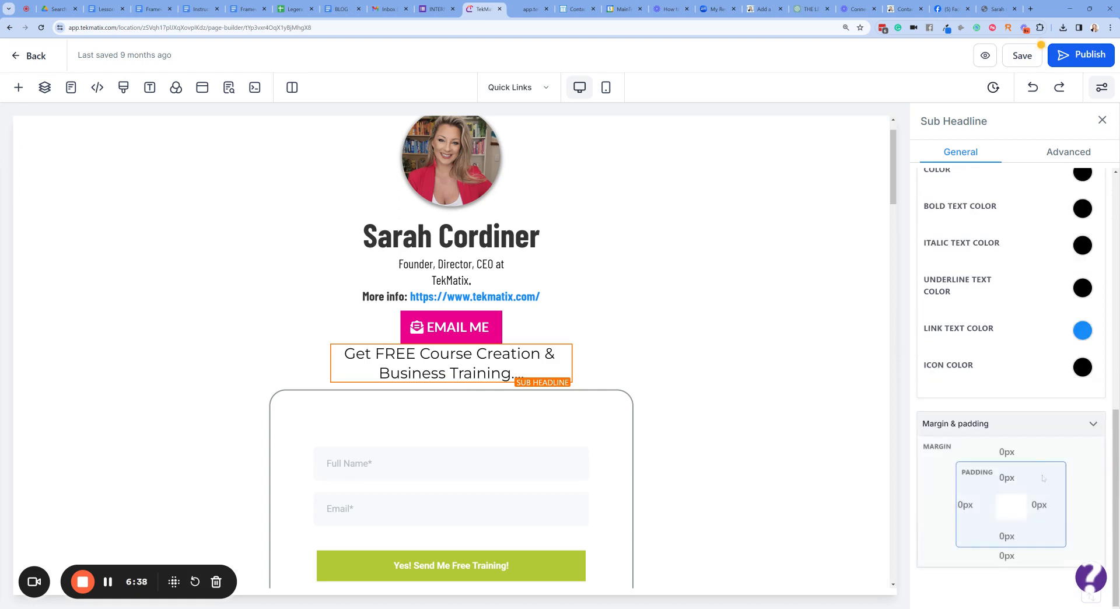
- Try to set the sub-headline's top padding to 10 px
{"action": "left_click", "coordinate": [1010, 477]}
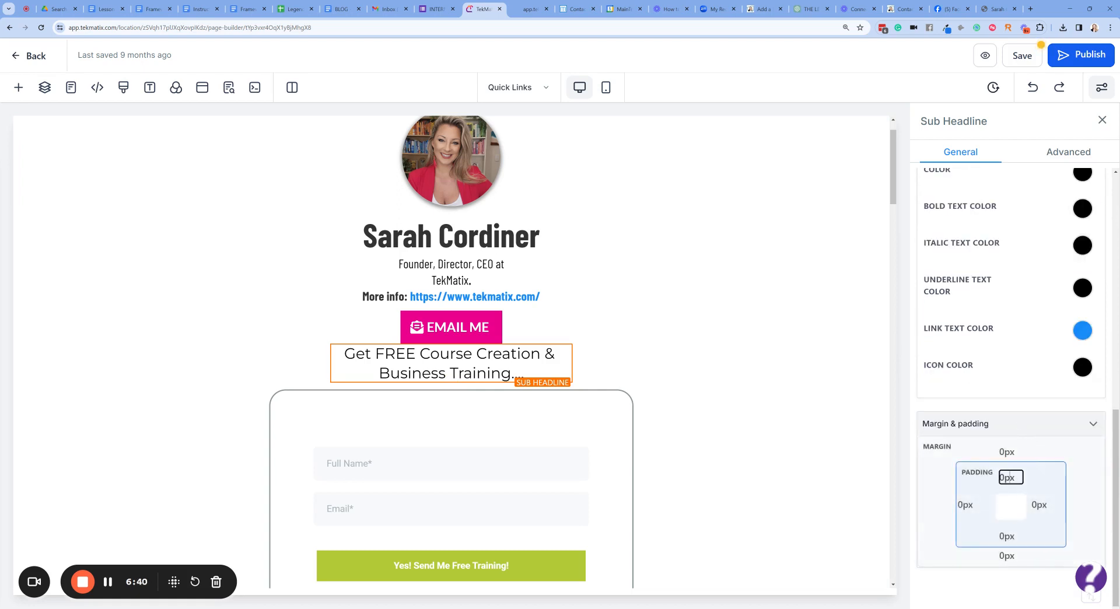
{"action": "left_click_drag", "start_coordinate": [1017, 478], "coordinate": [998, 477]}
{"action": "type", "text": "10"}
{"action": "left_click", "coordinate": [1082, 470]}
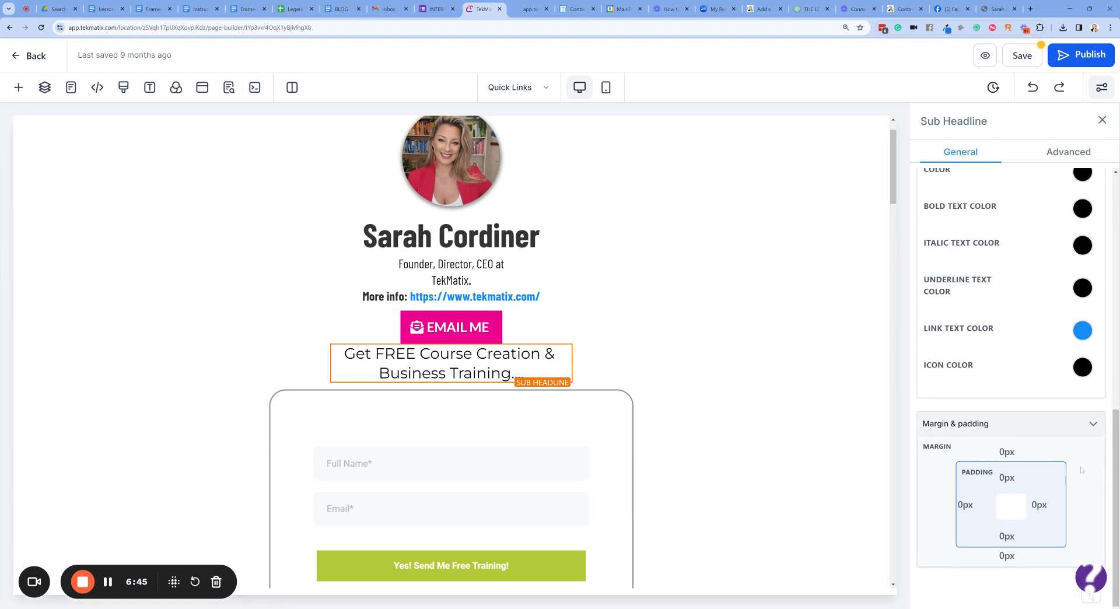
- Try top margins of 10 px and 50 px on the sub-headline to space it from the EMAIL ME button
{"action": "left_click", "coordinate": [1011, 458]}
{"action": "type", "text": "1"}
{"action": "left_click", "coordinate": [1095, 461]}
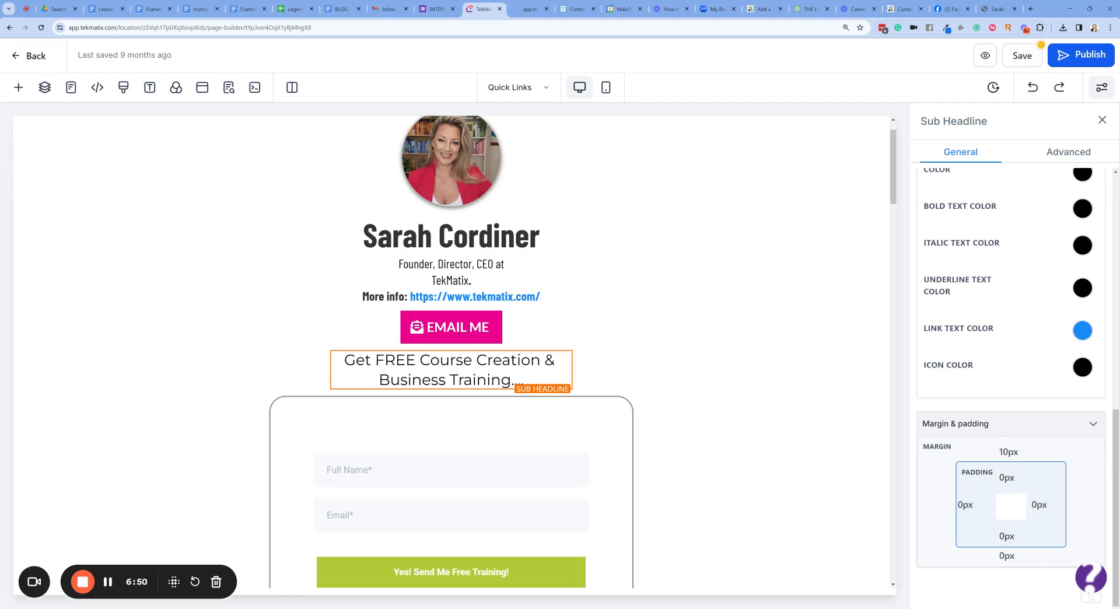
{"action": "left_click", "coordinate": [1007, 451]}
{"action": "type", "text": "50"}
{"action": "left_click", "coordinate": [1018, 429]}
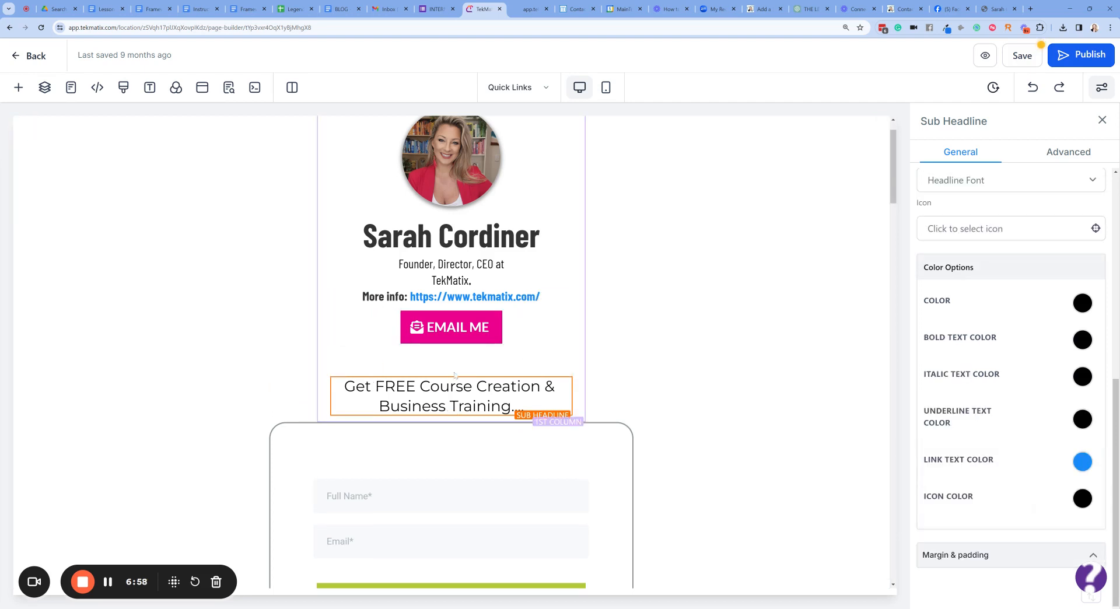
- Set the sub-headline's top margin to 10 px
{"action": "left_click", "coordinate": [1099, 553]}
{"action": "left_click", "coordinate": [1009, 452]}
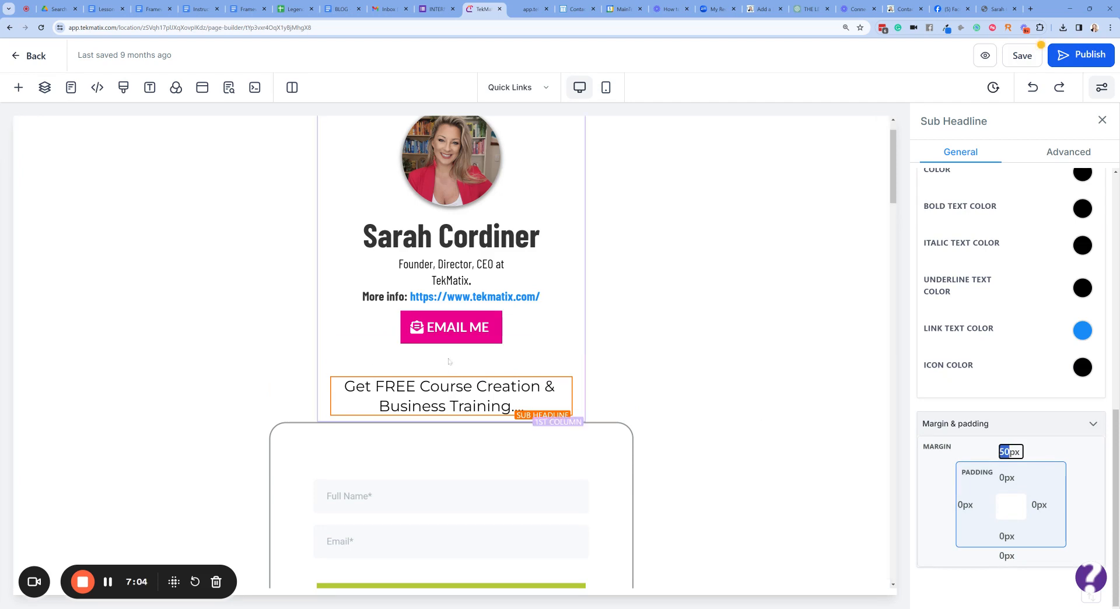
{"action": "type", "text": "15"}
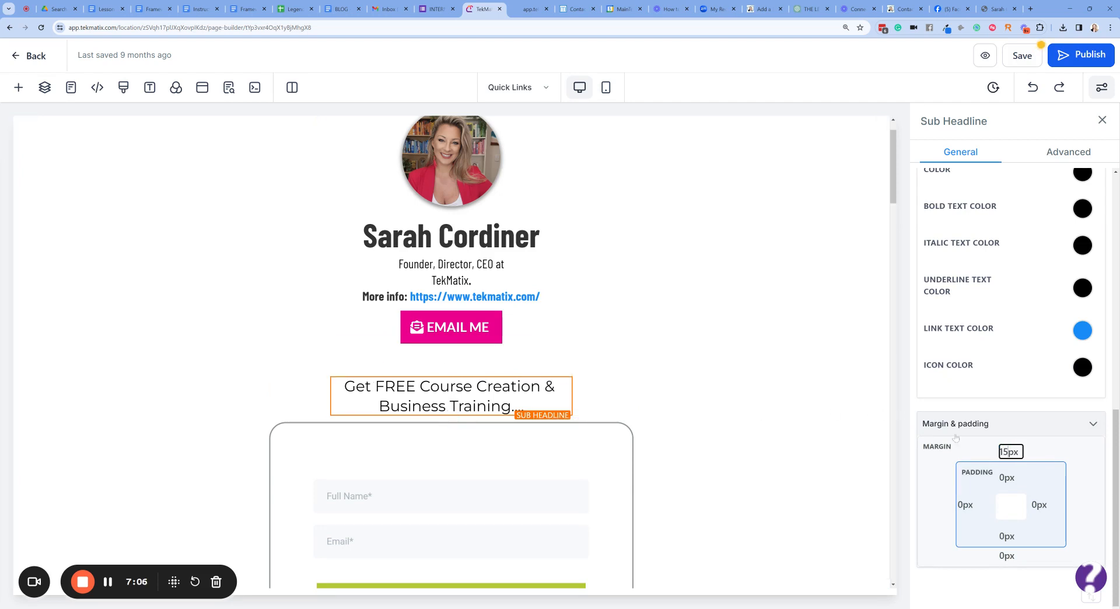
{"action": "key", "text": "BackSpace"}
{"action": "type", "text": "0"}
{"action": "left_click", "coordinate": [1034, 424]}
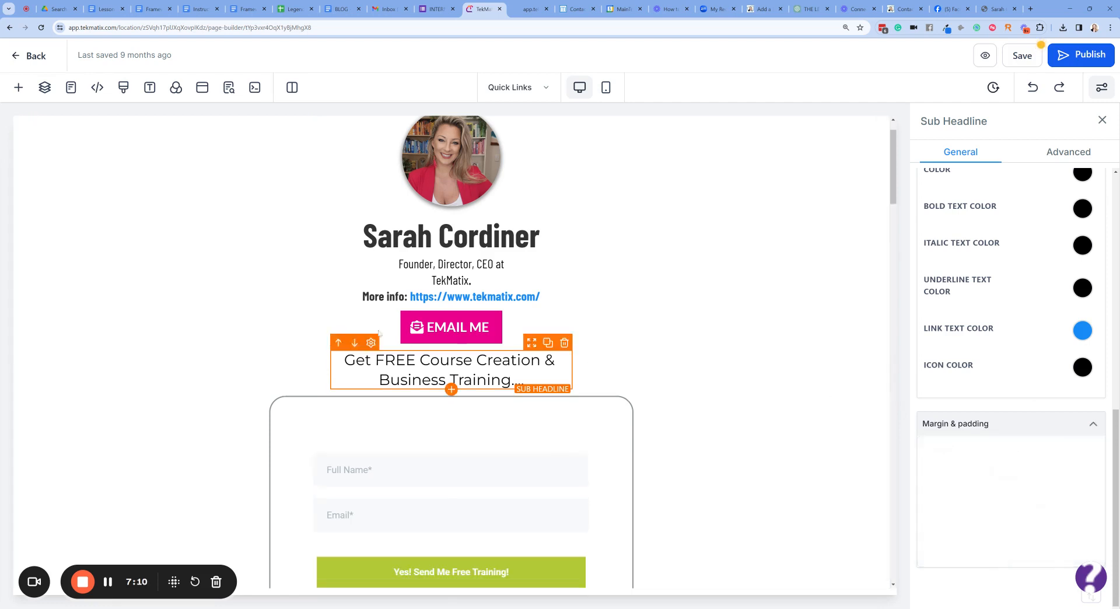
- Make the "Get FREE Course Creation & Business Training" sub-headline text bold
{"action": "scroll", "coordinate": [1011, 351], "scroll_direction": "up", "scroll_amount": 3}
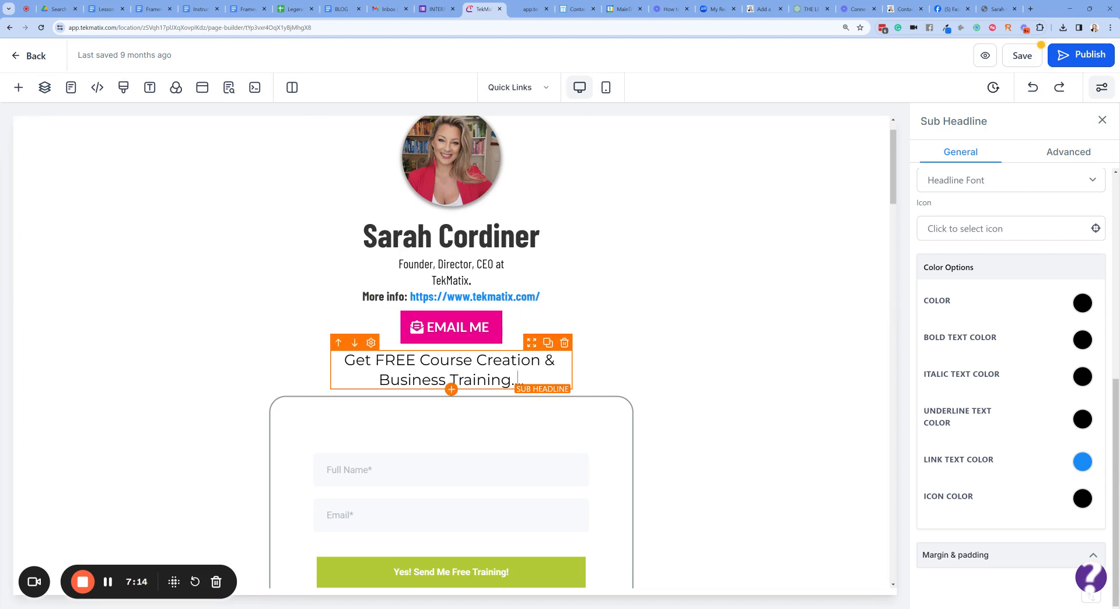
{"action": "left_click_drag", "start_coordinate": [518, 380], "coordinate": [344, 360]}
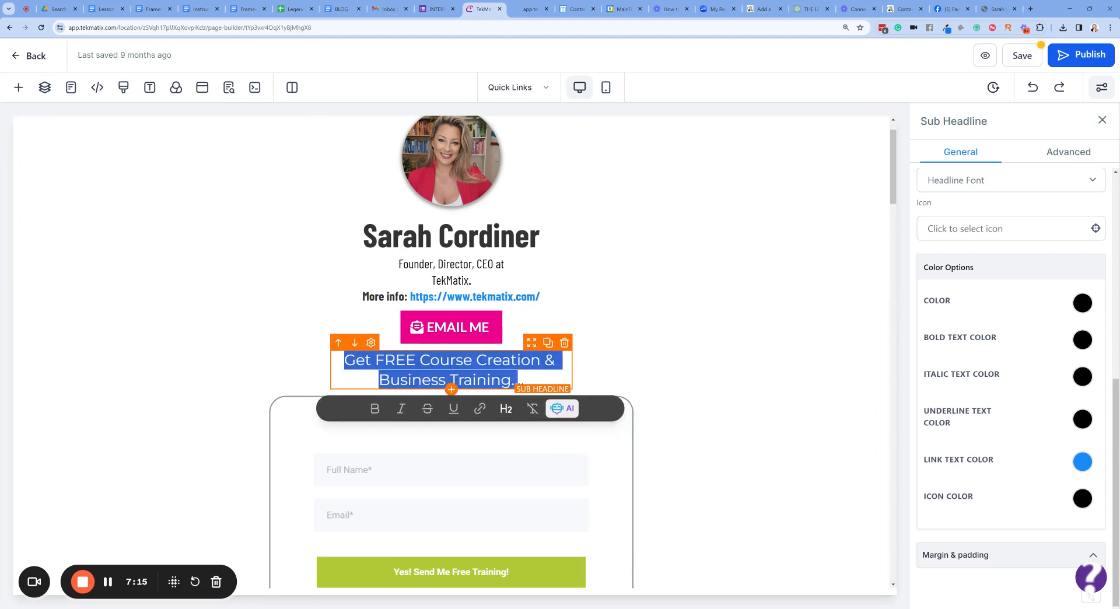
{"action": "left_click", "coordinate": [376, 409]}
{"action": "left_click", "coordinate": [722, 395]}
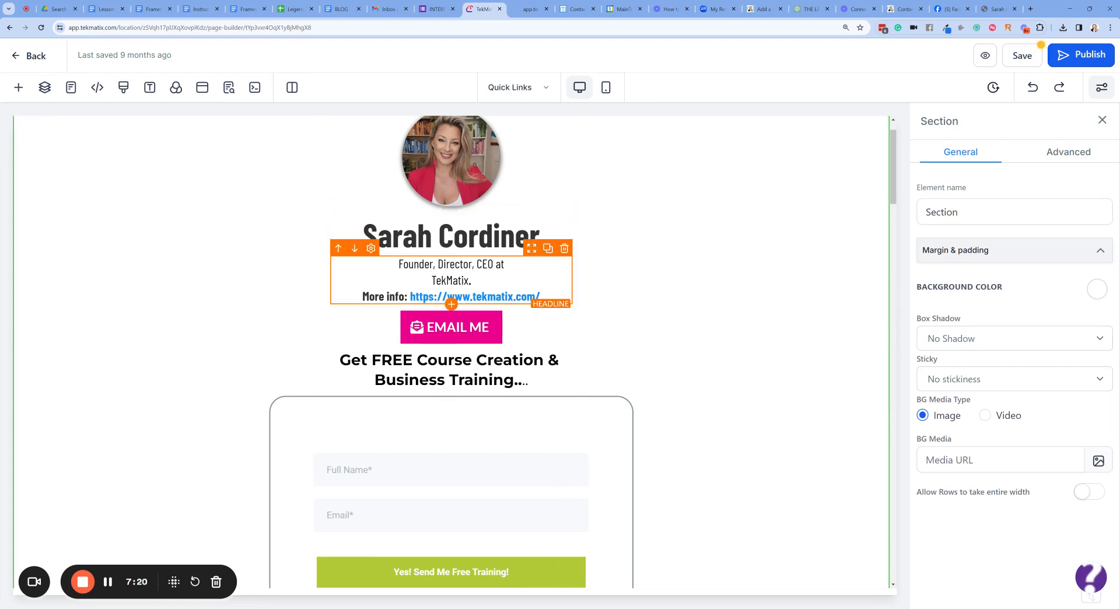
- Remove the leading space from the website URL linked to the Facebook icon in the social icon row
{"action": "scroll", "coordinate": [453, 303], "scroll_direction": "down", "scroll_amount": 3}
{"action": "scroll", "coordinate": [560, 261], "scroll_direction": "down", "scroll_amount": 4}
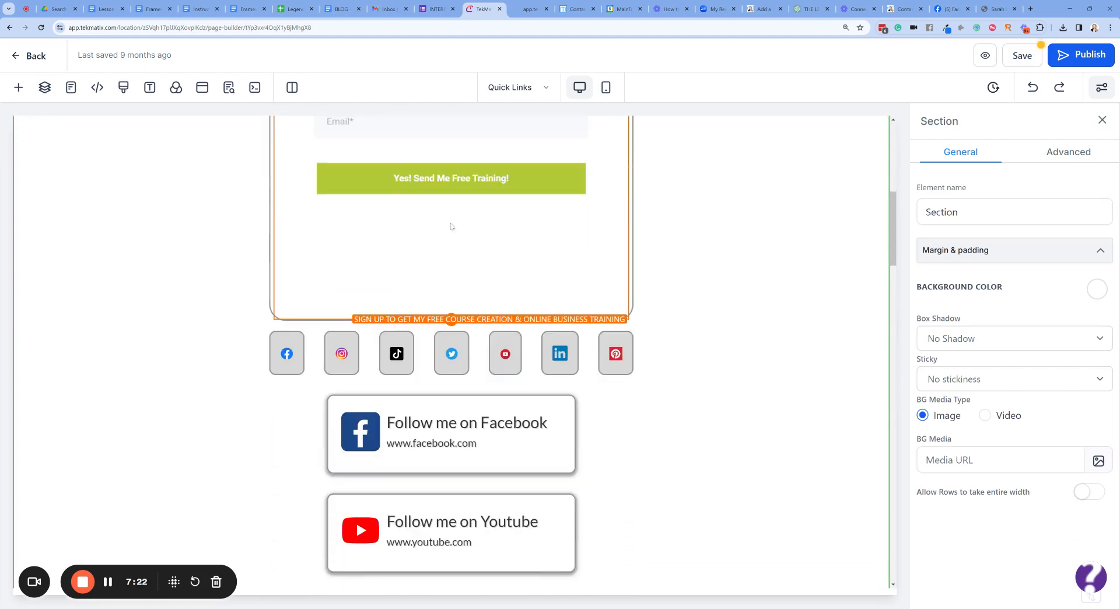
{"action": "scroll", "coordinate": [585, 256], "scroll_direction": "down", "scroll_amount": 3}
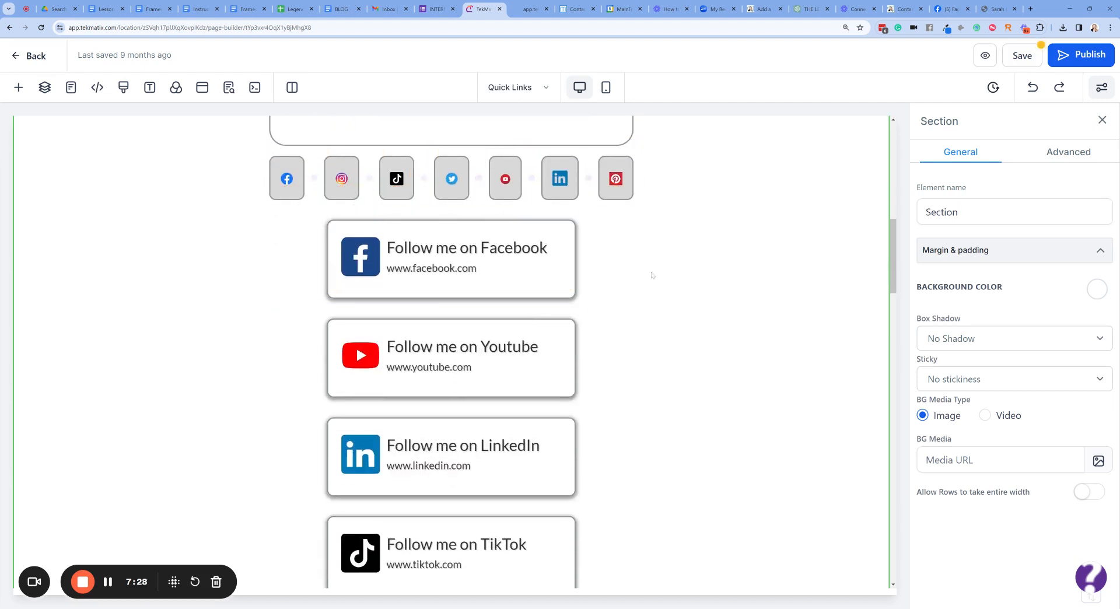
{"action": "scroll", "coordinate": [330, 176], "scroll_direction": "up", "scroll_amount": 2}
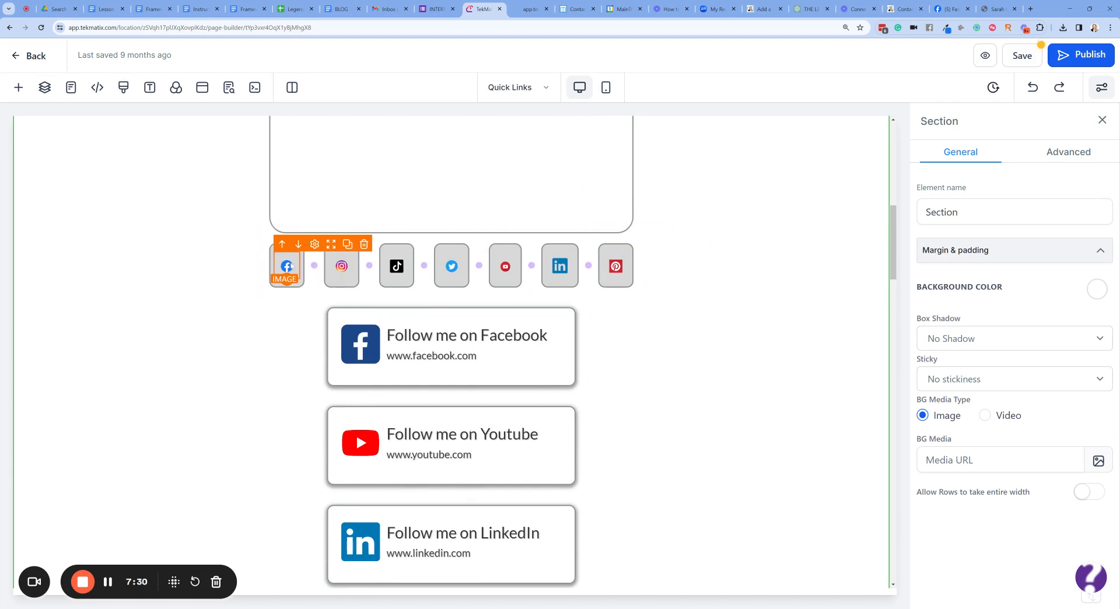
{"action": "left_click", "coordinate": [289, 267]}
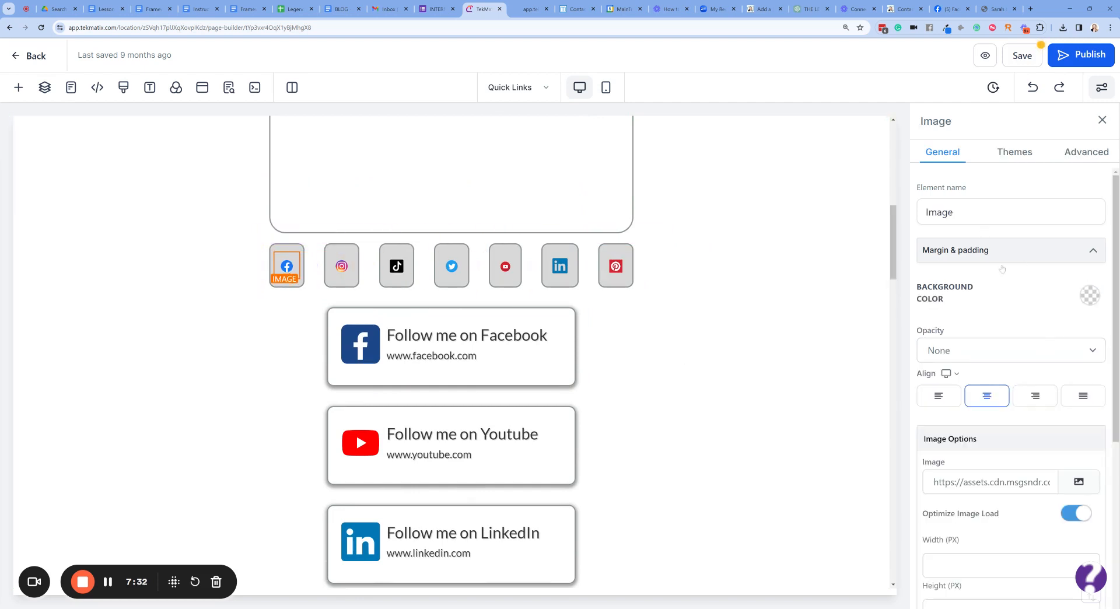
{"action": "scroll", "coordinate": [1002, 269], "scroll_direction": "down", "scroll_amount": 5}
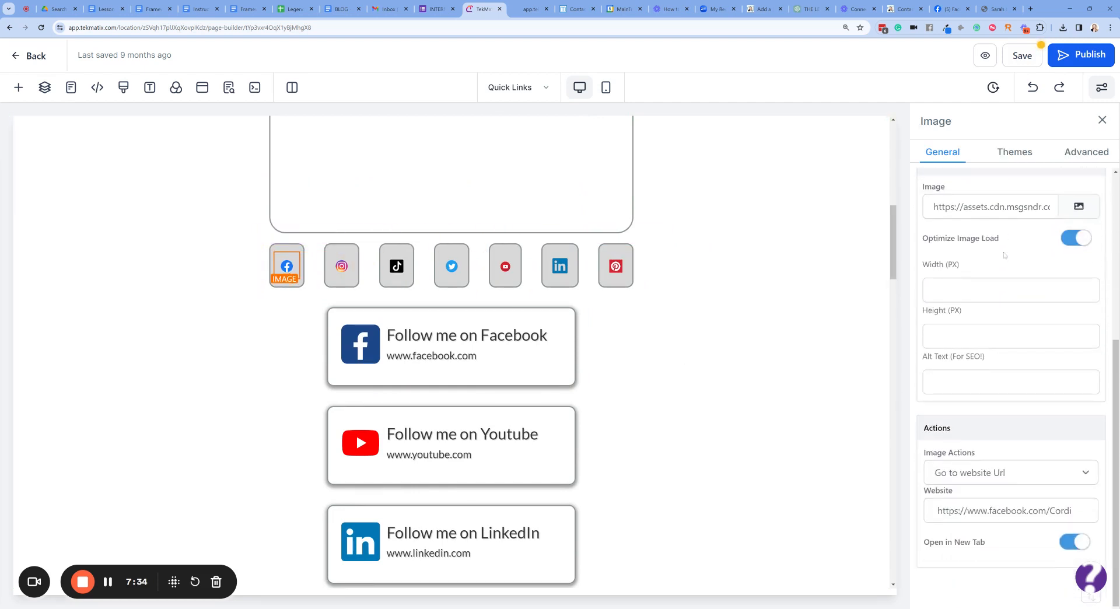
{"action": "left_click_drag", "start_coordinate": [963, 429], "coordinate": [918, 429]}
{"action": "left_click", "coordinate": [1055, 427]}
{"action": "double_click", "coordinate": [953, 431]}
{"action": "left_click", "coordinate": [1001, 510]}
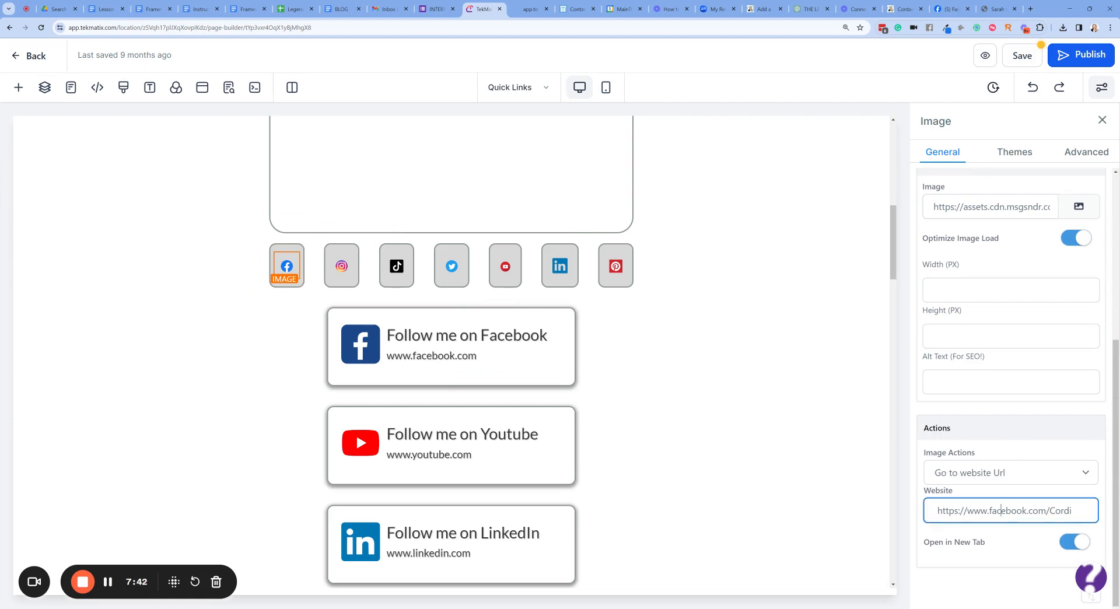
{"action": "left_click_drag", "start_coordinate": [935, 511], "coordinate": [1104, 513]}
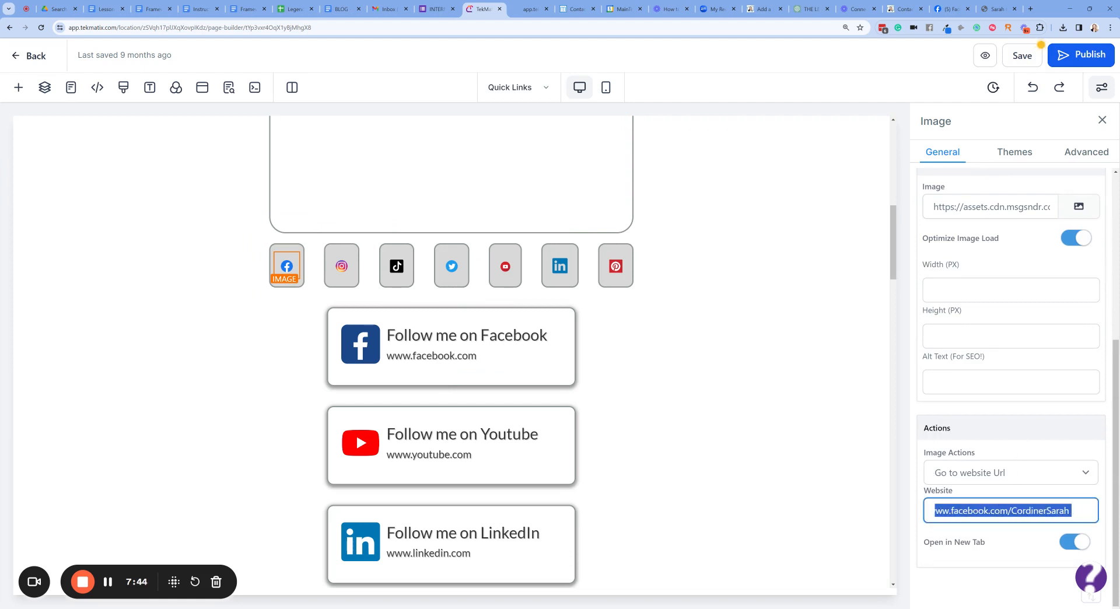
{"action": "left_click", "coordinate": [950, 511]}
{"action": "key", "text": "Left"}
{"action": "key", "text": "Left"}
{"action": "key", "text": "Left"}
{"action": "key", "text": "Left"}
{"action": "key", "text": "Left"}
{"action": "key", "text": "Left"}
{"action": "key", "text": "Left"}
{"action": "key", "text": "Left"}
{"action": "key", "text": "Left"}
{"action": "key", "text": "Left"}
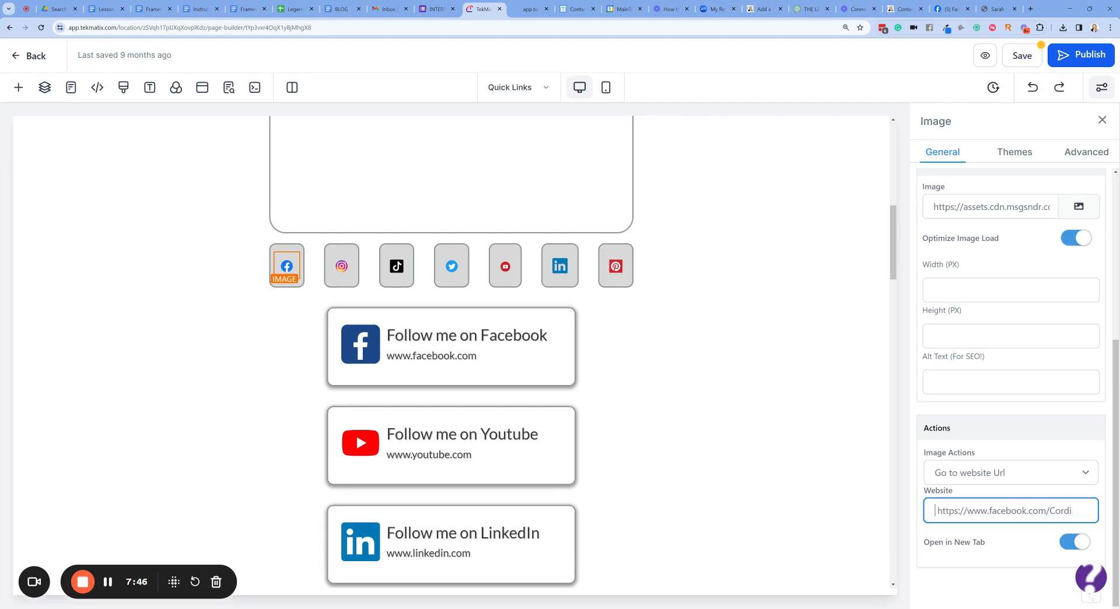
{"action": "key", "text": "BackSpace"}
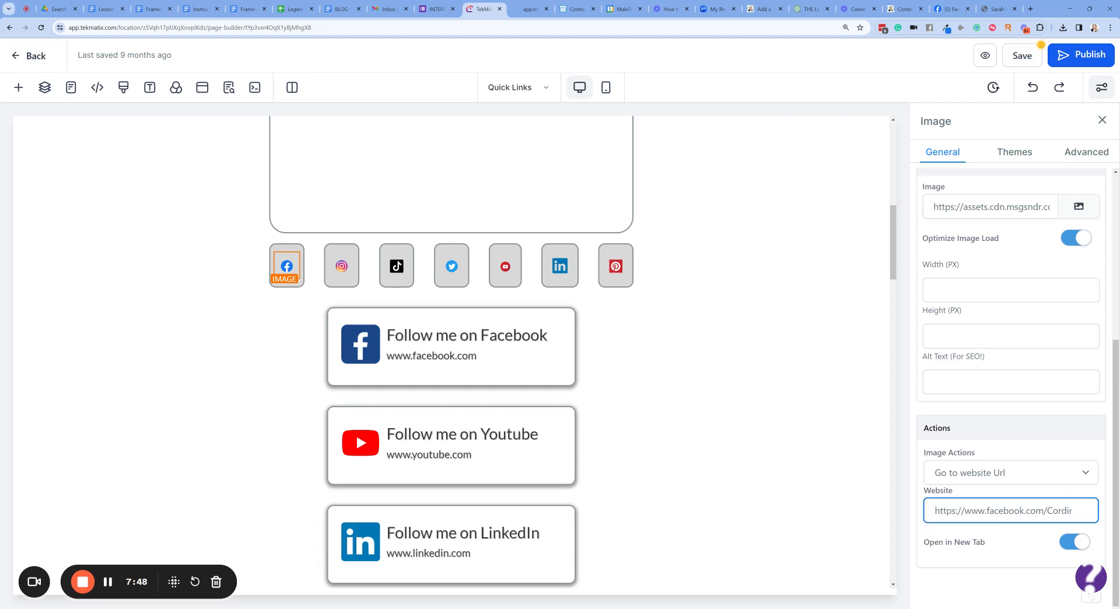
{"action": "left_click", "coordinate": [988, 576]}
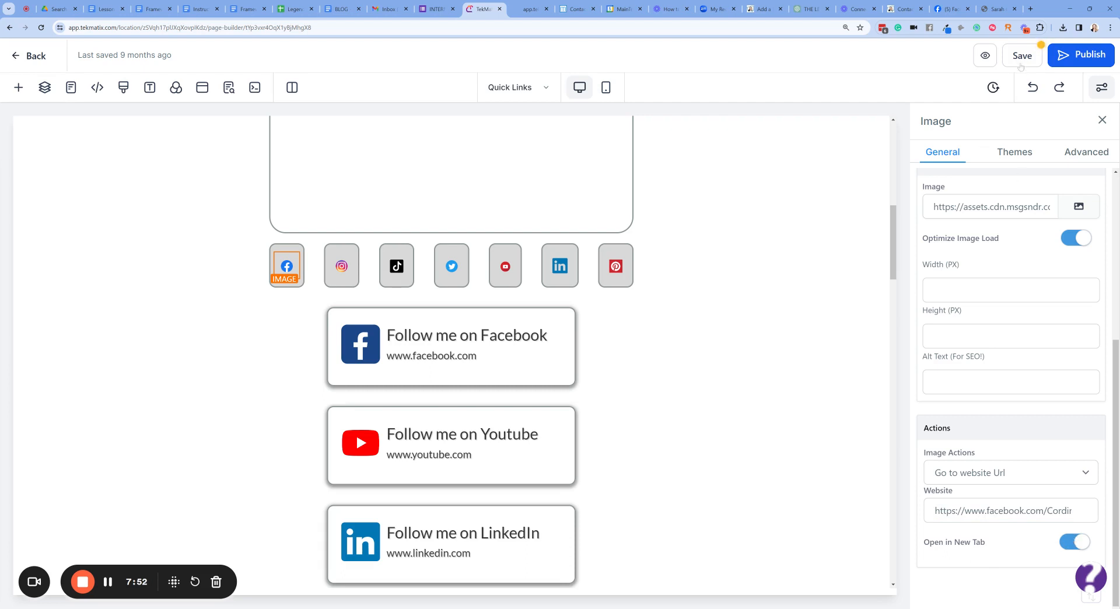
- Save the page and set its SEO title to the owner's full name, "Link Page - Contact & Follow" and the owner's first name
{"action": "left_click", "coordinate": [1020, 63]}
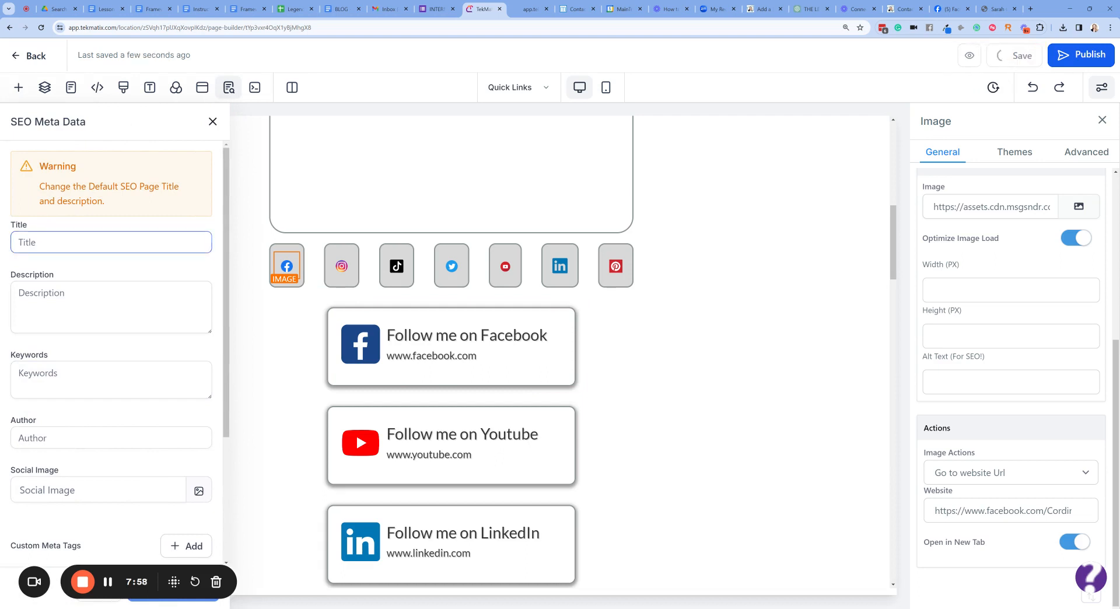
{"action": "scroll", "coordinate": [87, 448], "scroll_direction": "down", "scroll_amount": 3}
{"action": "scroll", "coordinate": [87, 447], "scroll_direction": "up", "scroll_amount": 3}
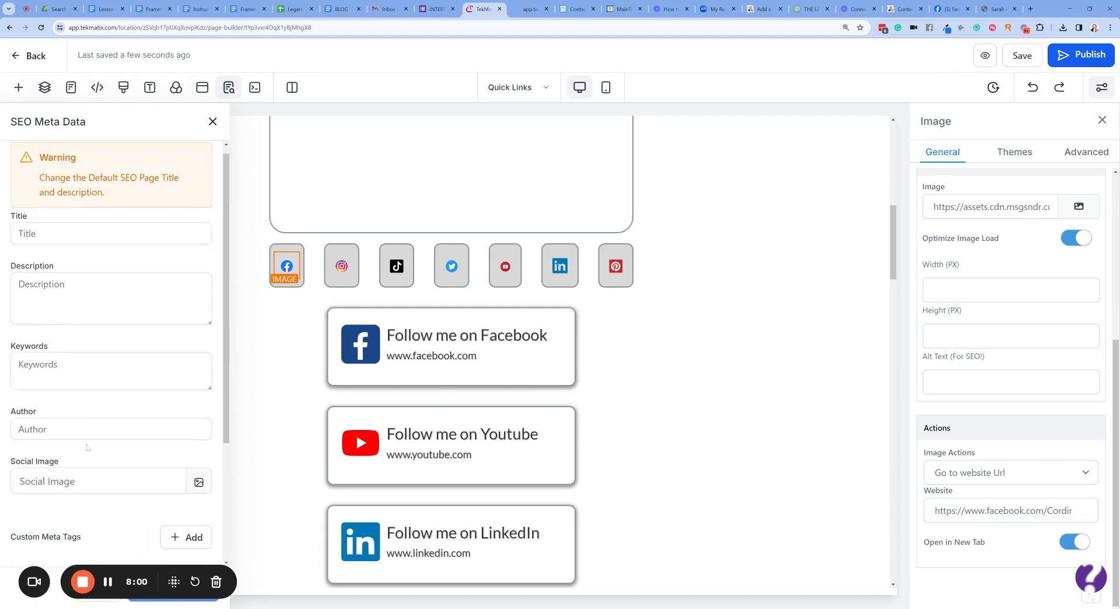
{"action": "left_click", "coordinate": [87, 243]}
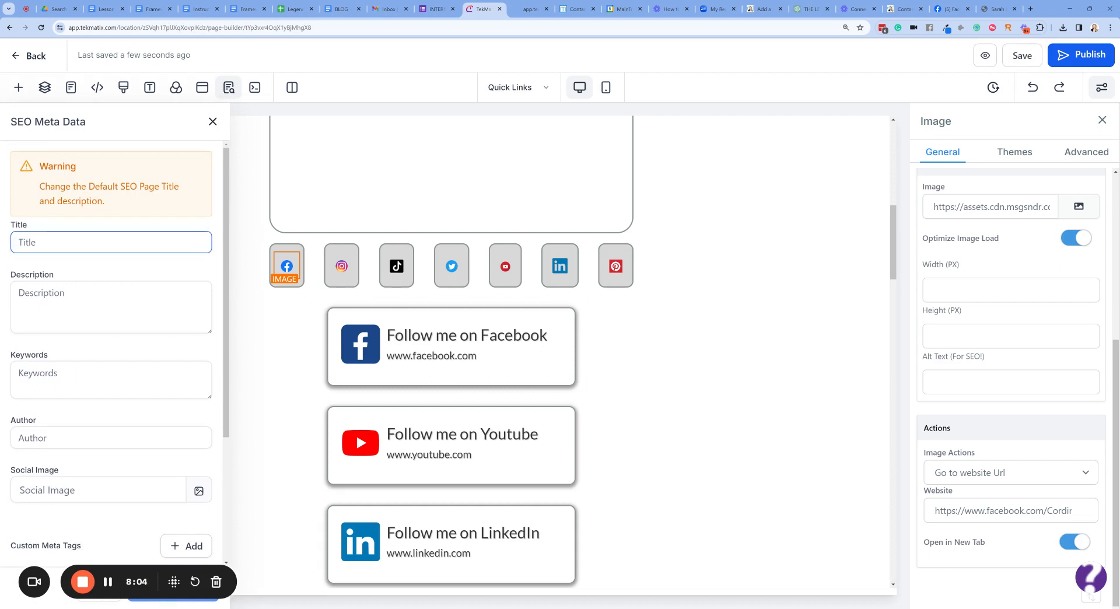
{"action": "type", "text": "Sarh Cor"}
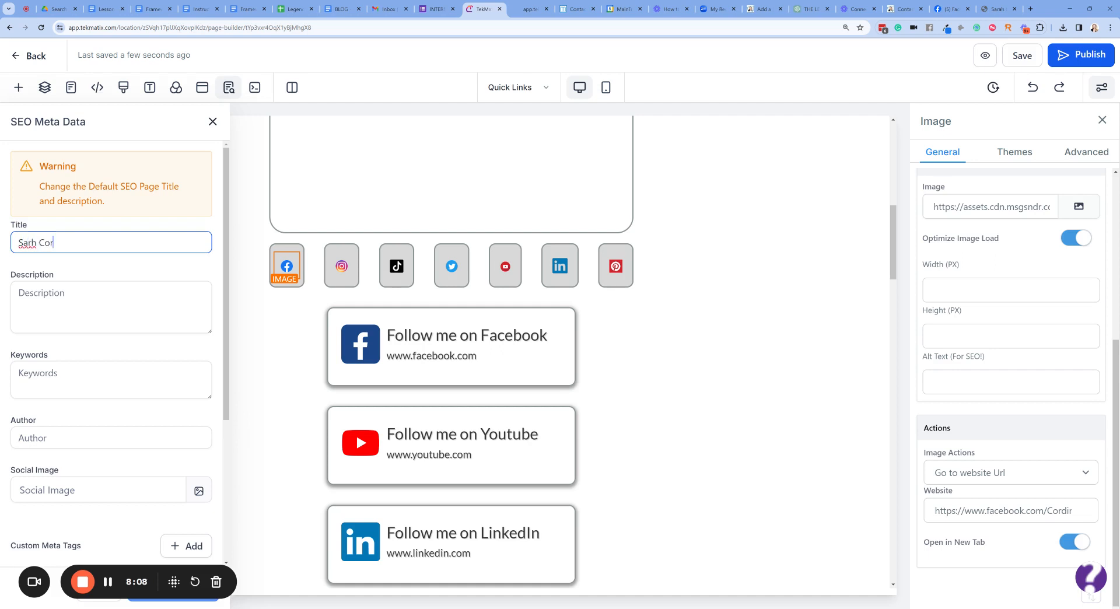
{"action": "type", "text": "diner Link Page"}
{"action": "type", "text": "a"}
{"action": "type", "text": " - C"}
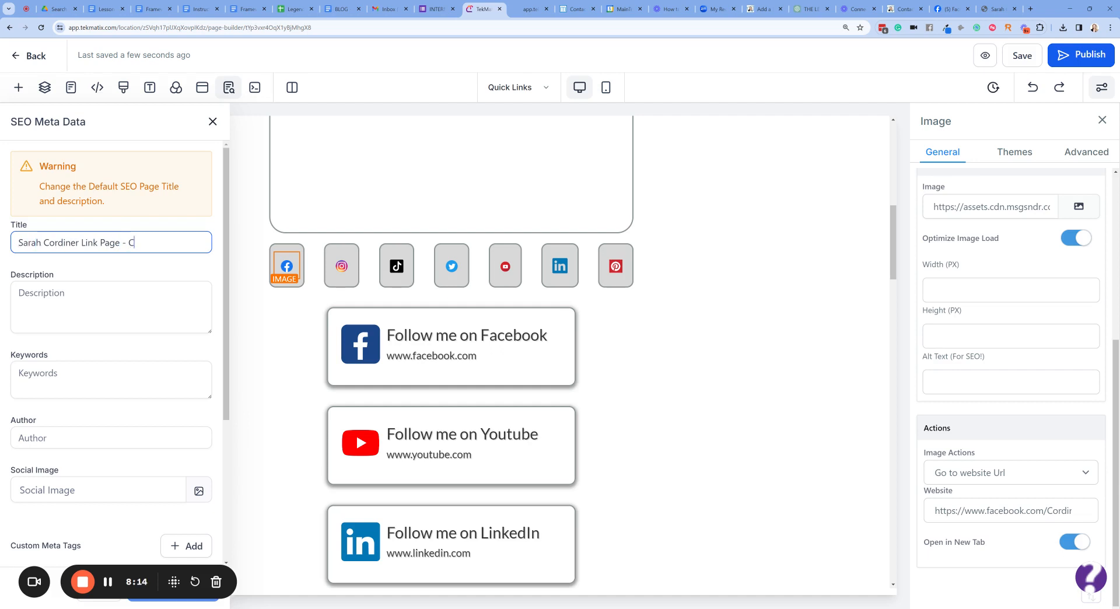
{"action": "type", "text": "ontact & Follow Sarah"}
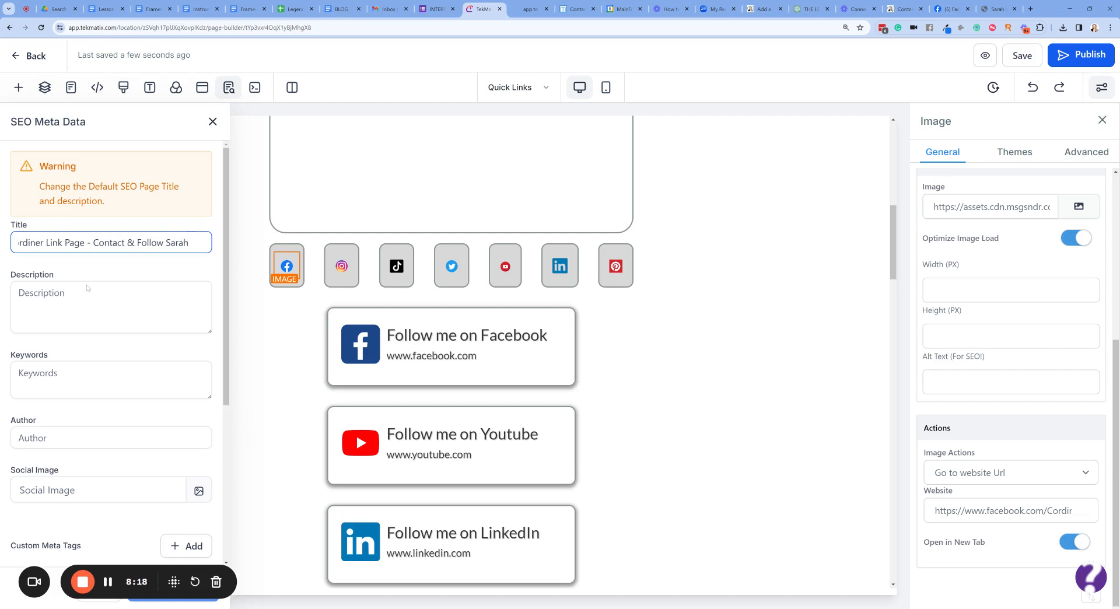
- Set the SEO description to the owner's full name in possessive form followed by "contact information and link pages"
{"action": "key", "text": "Tab"}
{"action": "type", "text": "Sarah C"}
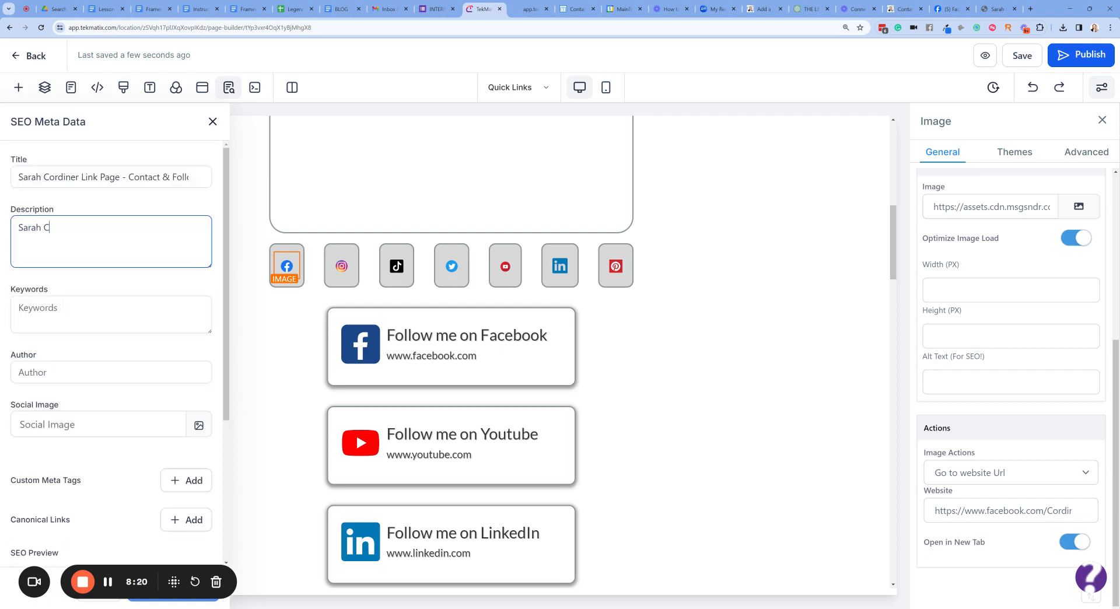
{"action": "type", "text": "ordiner's contact information and li"}
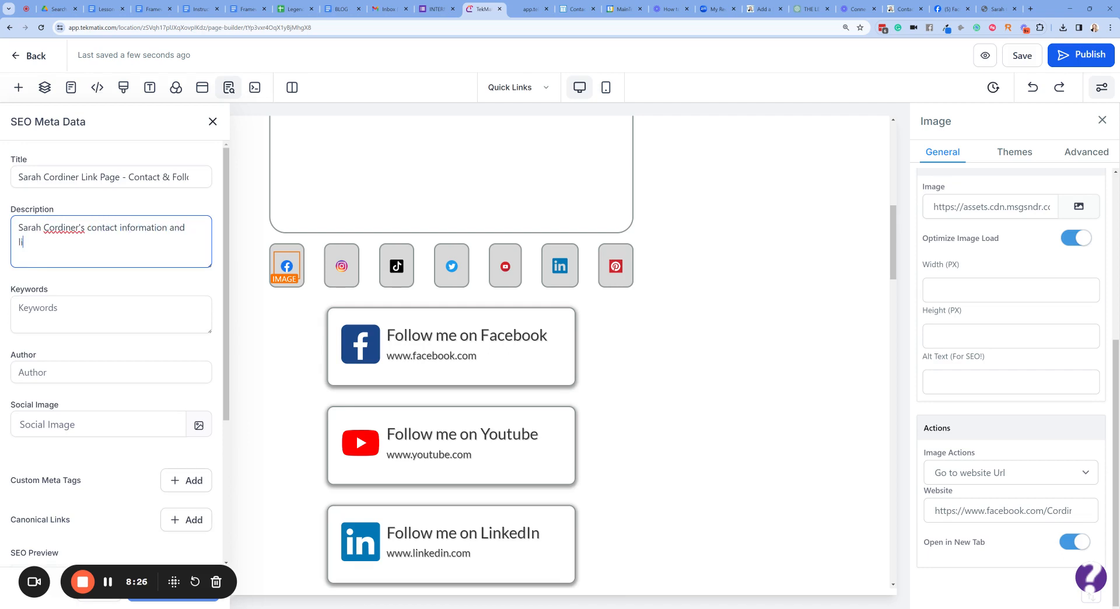
{"action": "type", "text": "nk pages"}
{"action": "key", "text": "Tab"}
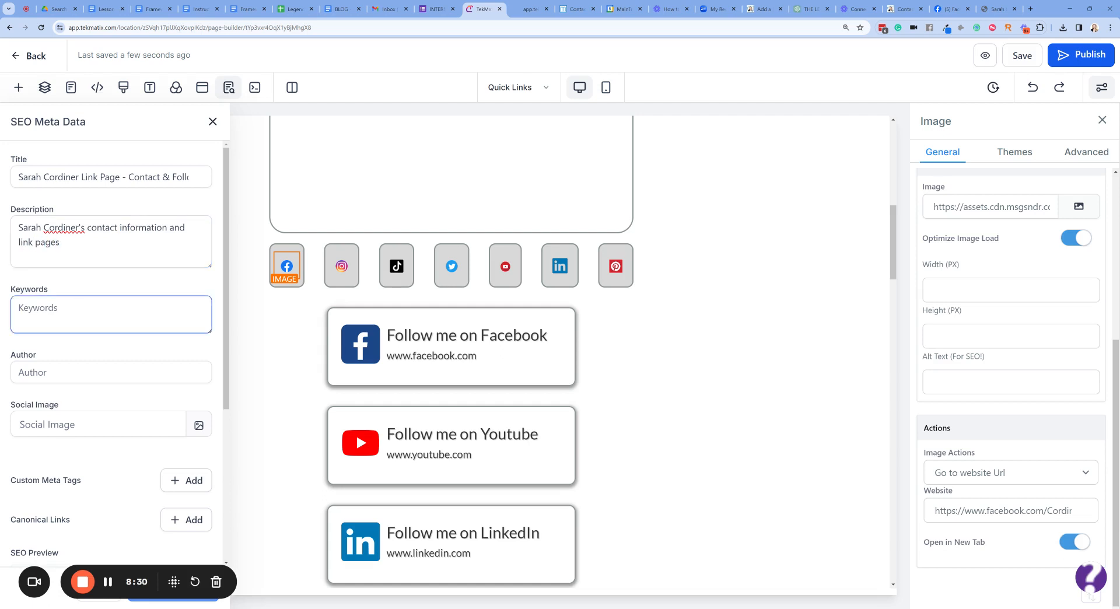
- Leave the SEO keywords empty and enter the page owner's full name as the author
{"action": "scroll", "coordinate": [111, 350], "scroll_direction": "down", "scroll_amount": 2}
{"action": "key", "text": "Tab"}
{"action": "type", "text": "Sarah Cordine"}
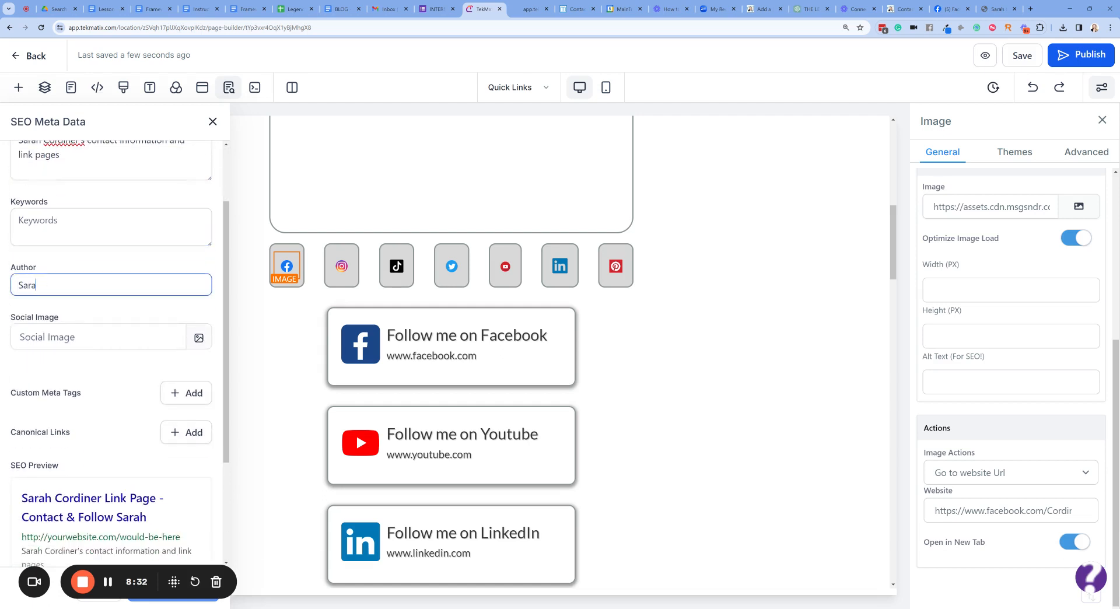
{"action": "key", "text": "Tab"}
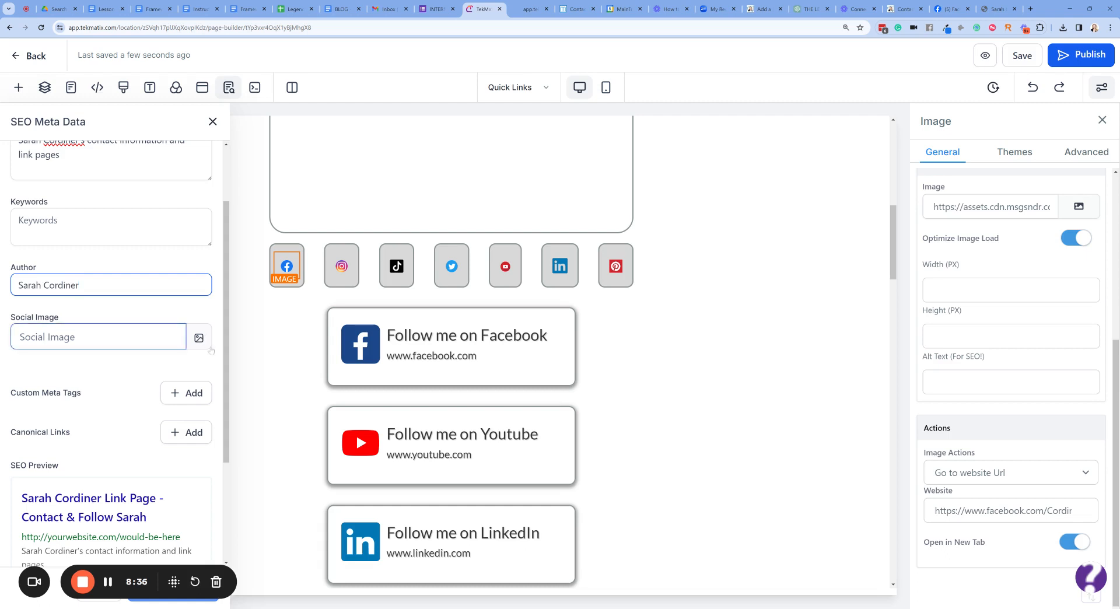
- Review the SEO preview of the title and description, and apply the updated SEO metadata to the page
{"action": "scroll", "coordinate": [83, 333], "scroll_direction": "down", "scroll_amount": 2}
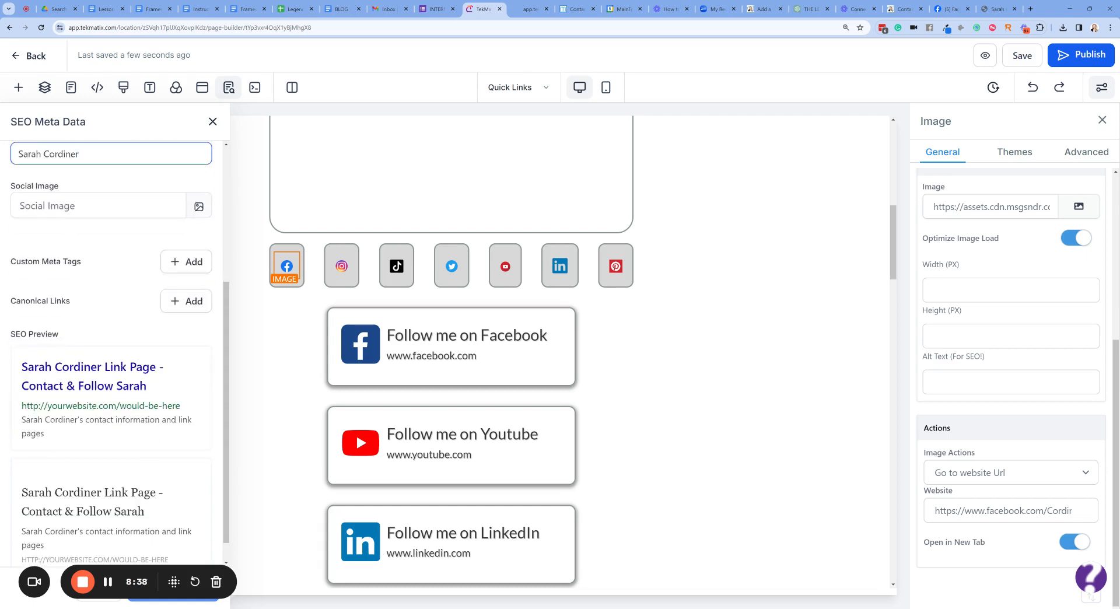
{"action": "scroll", "coordinate": [105, 404], "scroll_direction": "down", "scroll_amount": 1}
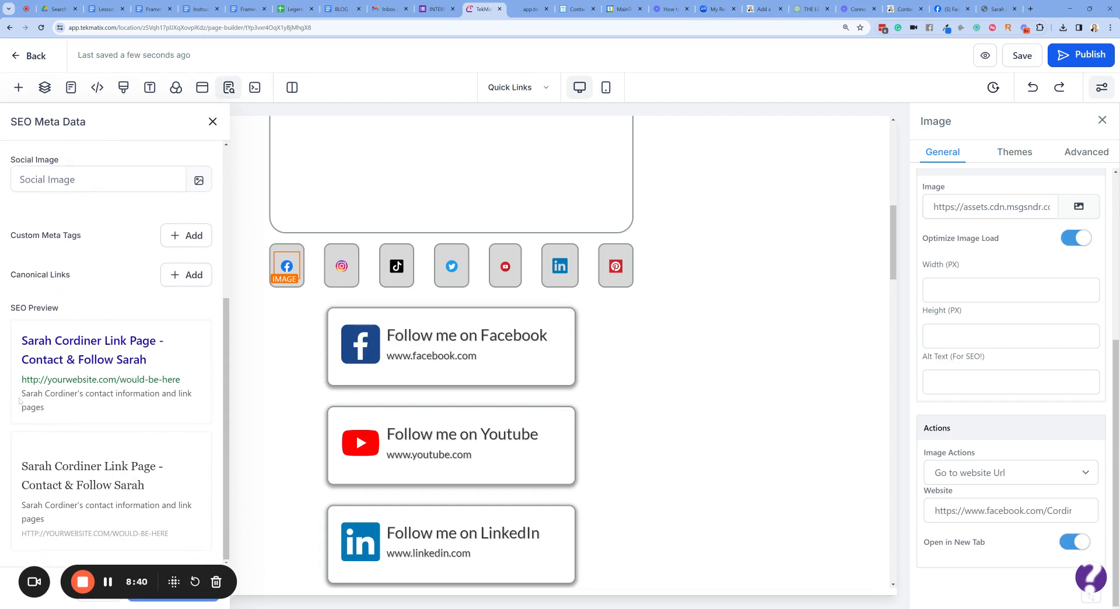
{"action": "scroll", "coordinate": [204, 285], "scroll_direction": "up", "scroll_amount": 2}
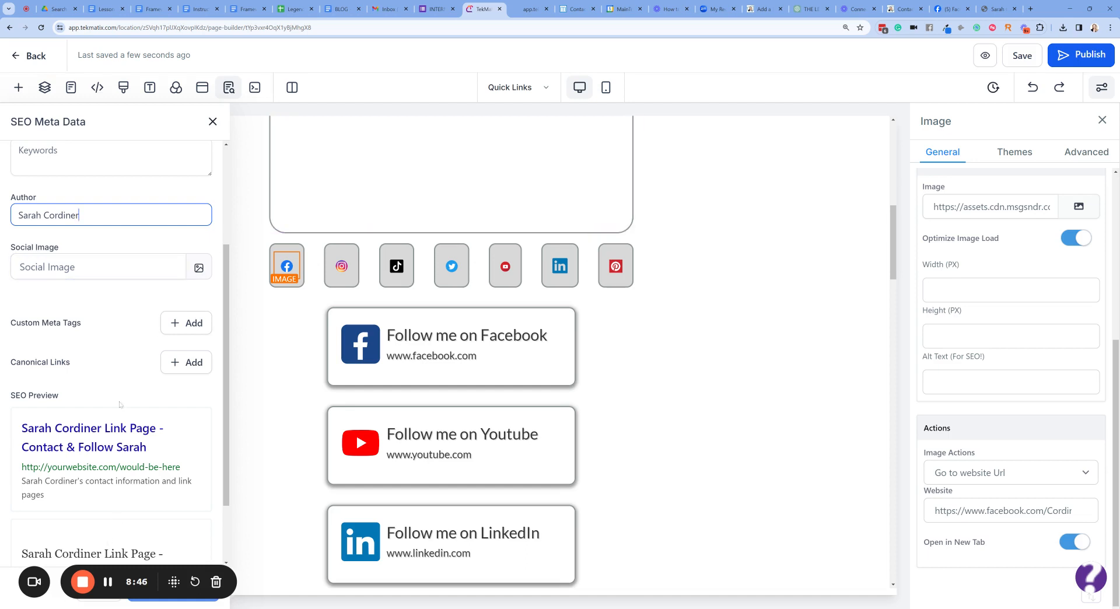
{"action": "scroll", "coordinate": [114, 390], "scroll_direction": "down", "scroll_amount": 2}
{"action": "left_click_drag", "start_coordinate": [77, 567], "coordinate": [174, 526]}
{"action": "left_click_drag", "start_coordinate": [139, 564], "coordinate": [67, 523]}
{"action": "left_click", "coordinate": [53, 452]}
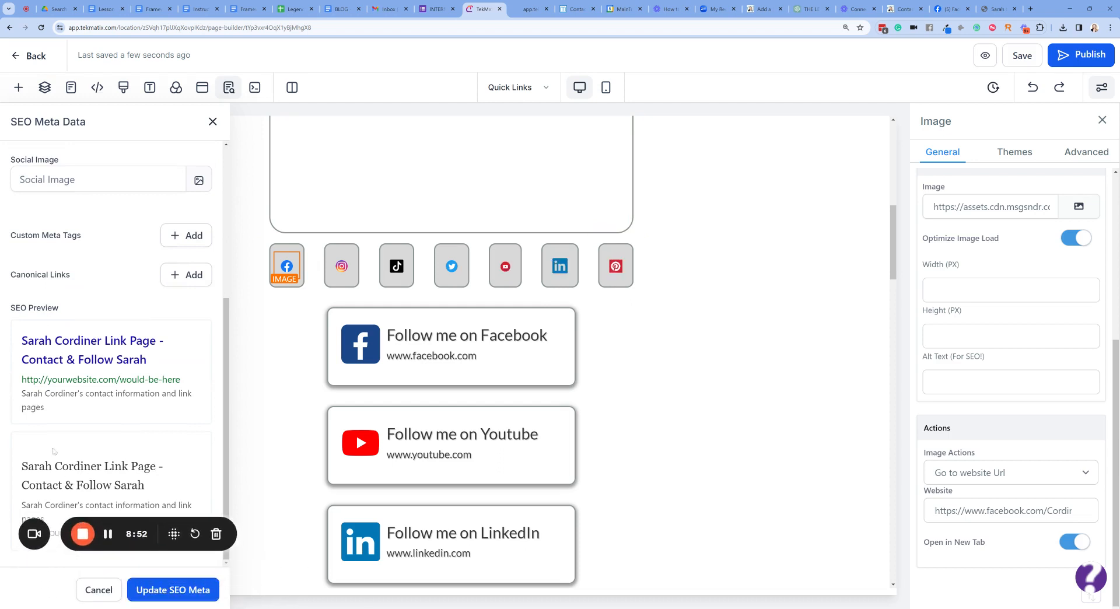
{"action": "left_click", "coordinate": [179, 590]}
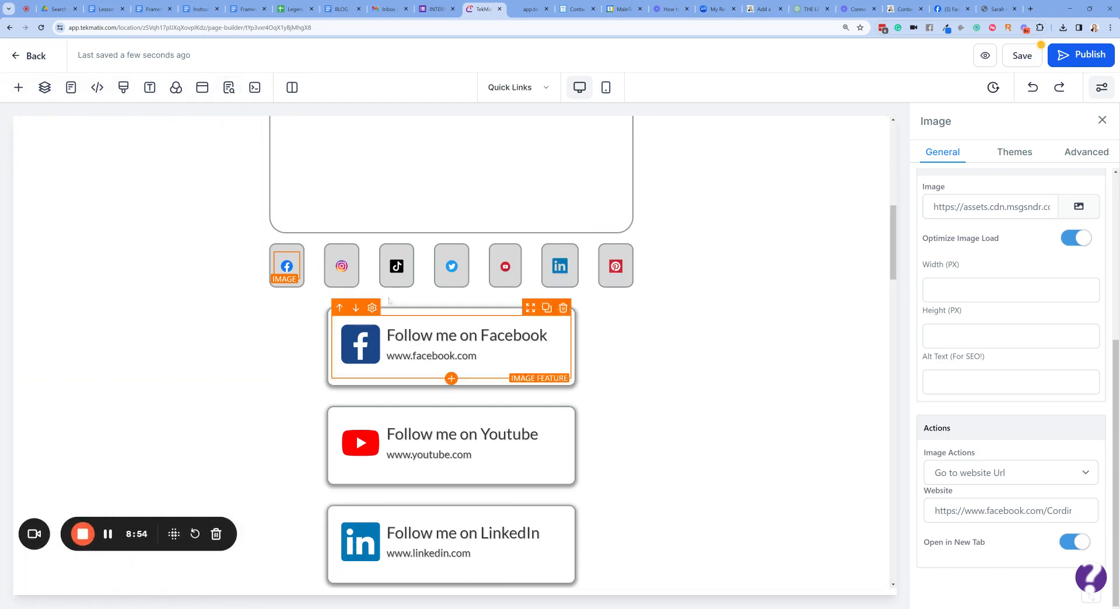
- Check the website links assigned to the Instagram, TikTok and Twitter icons in the social icon row
{"action": "left_click", "coordinate": [342, 268]}
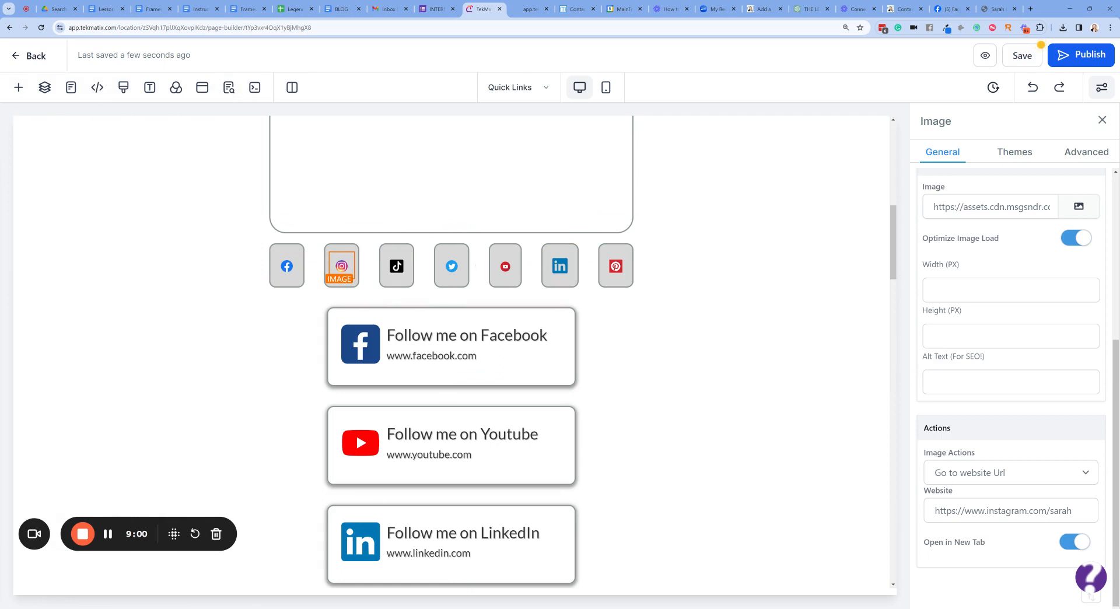
{"action": "left_click", "coordinate": [397, 267]}
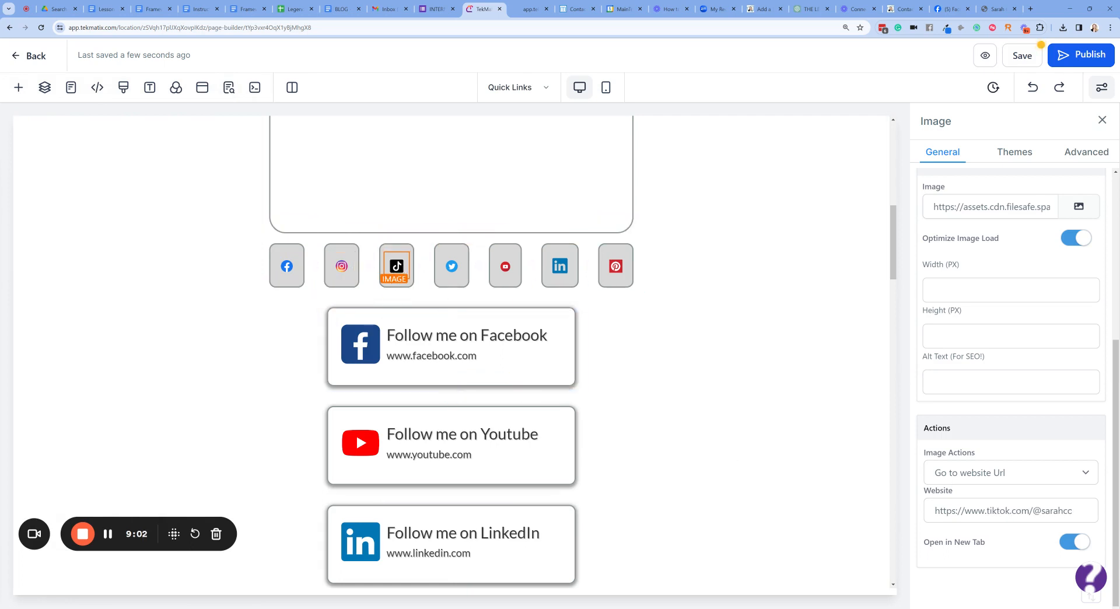
{"action": "left_click", "coordinate": [452, 266]}
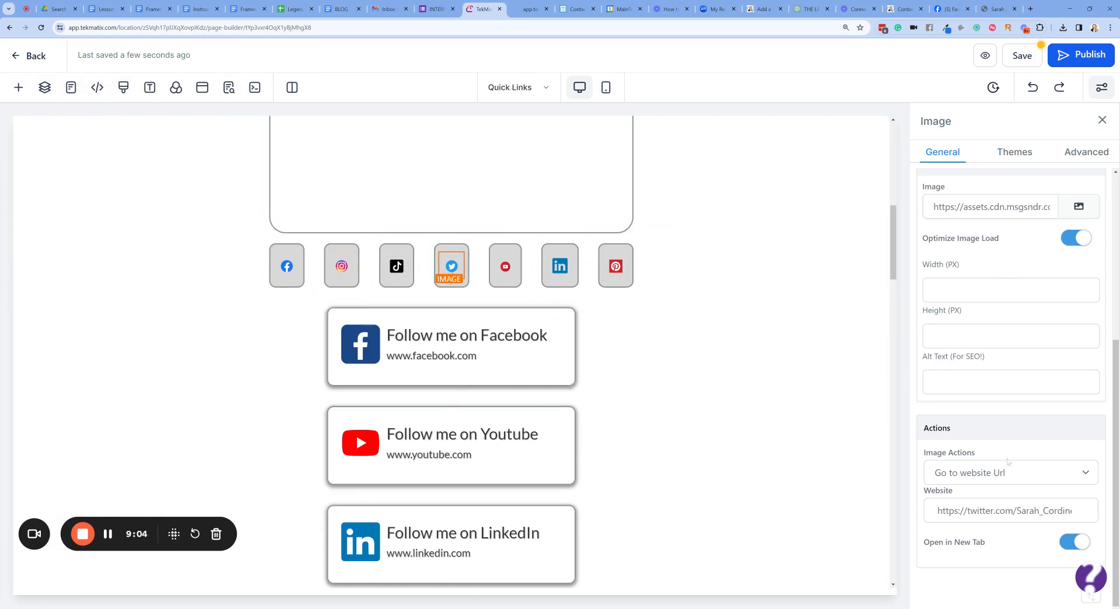
- Inspect the YouTube icon's website link through to the end of the channel address
{"action": "left_click", "coordinate": [505, 267]}
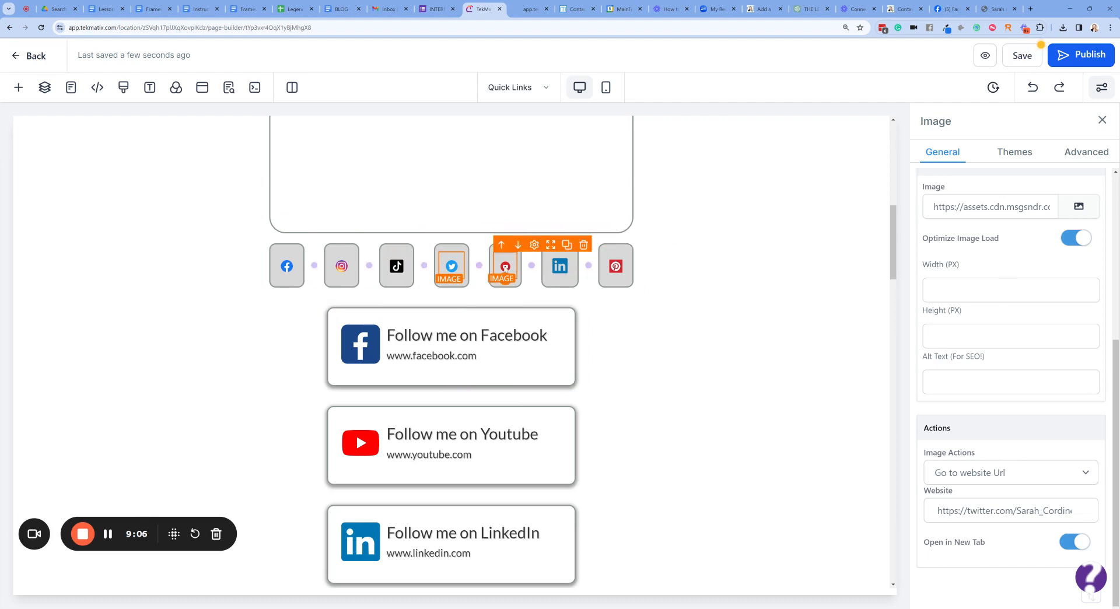
{"action": "left_click", "coordinate": [1002, 511]}
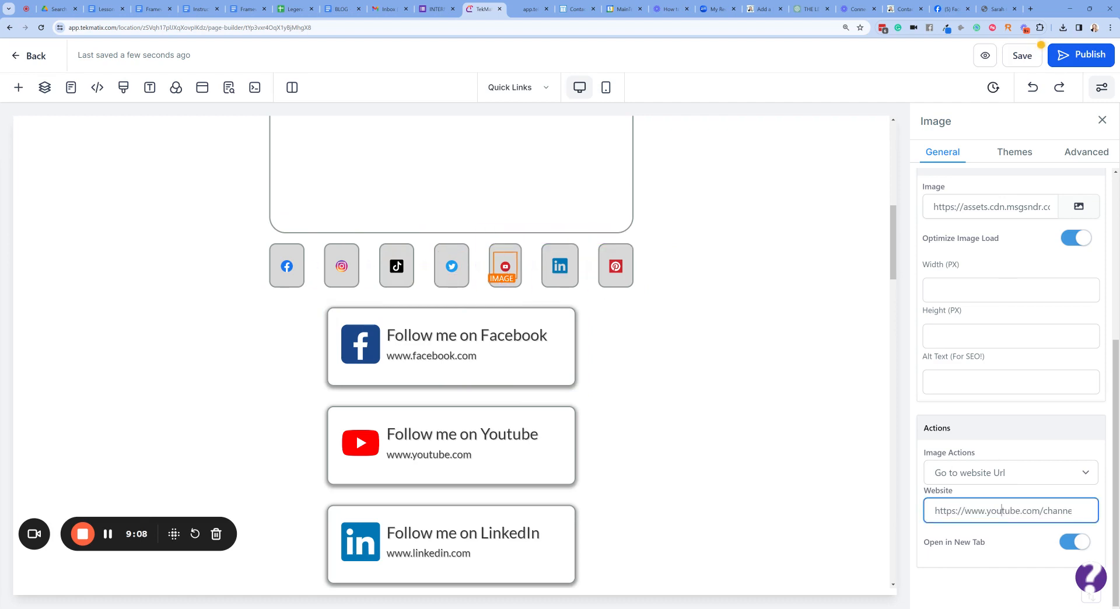
{"action": "key", "text": "Right"}
{"action": "key", "text": "Right"}
{"action": "key", "text": "Right"}
{"action": "key", "text": "Right"}
{"action": "key", "text": "Right"}
{"action": "key", "text": "Right"}
{"action": "key", "text": "Right"}
{"action": "key", "text": "Right"}
{"action": "key", "text": "Right"}
{"action": "key", "text": "Right"}
{"action": "key", "text": "Right"}
{"action": "key", "text": "Right"}
{"action": "key", "text": "Right"}
{"action": "key", "text": "Right"}
{"action": "key", "text": "Right"}
{"action": "key", "text": "Right"}
{"action": "key", "text": "Right"}
{"action": "key", "text": "Right"}
{"action": "key", "text": "Right"}
{"action": "key", "text": "Right"}
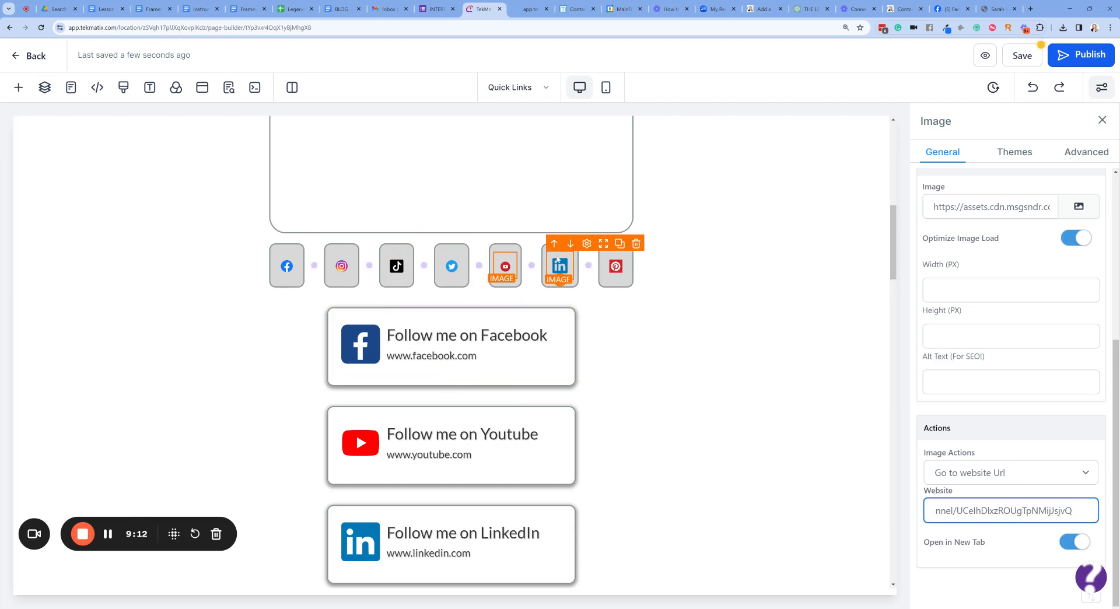
- Check the website links assigned to the LinkedIn and Pinterest icons, and deselect the icons
{"action": "left_click", "coordinate": [560, 266]}
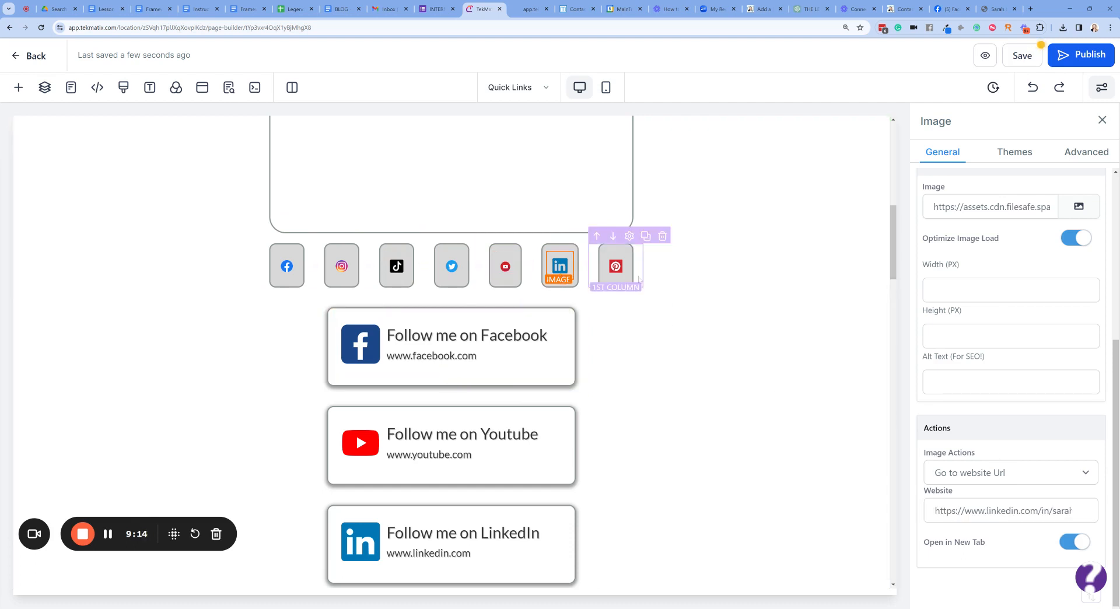
{"action": "left_click", "coordinate": [616, 266]}
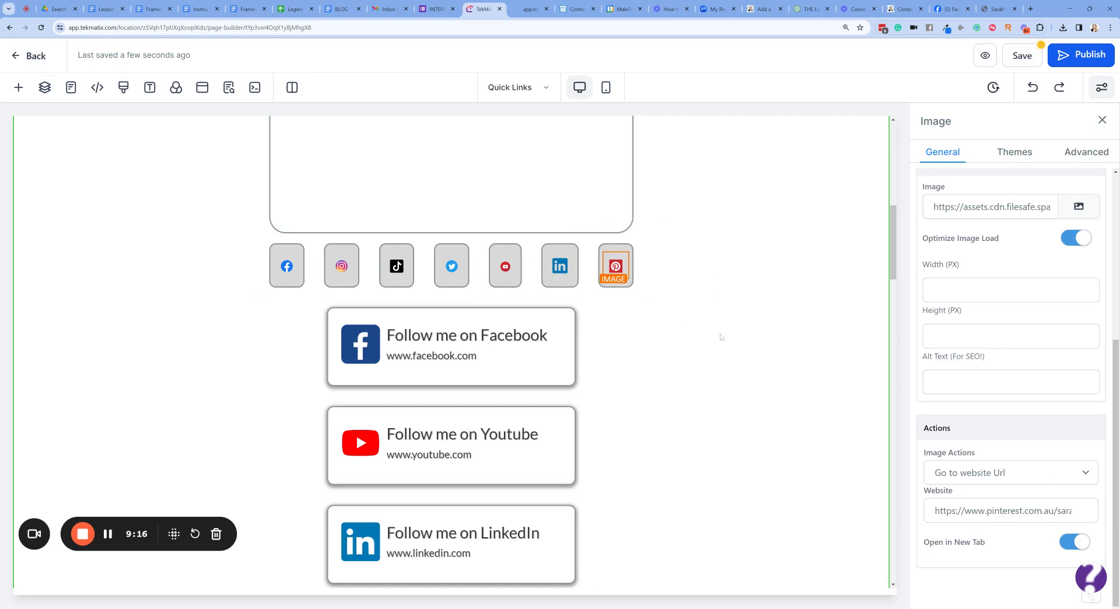
{"action": "left_click", "coordinate": [721, 336]}
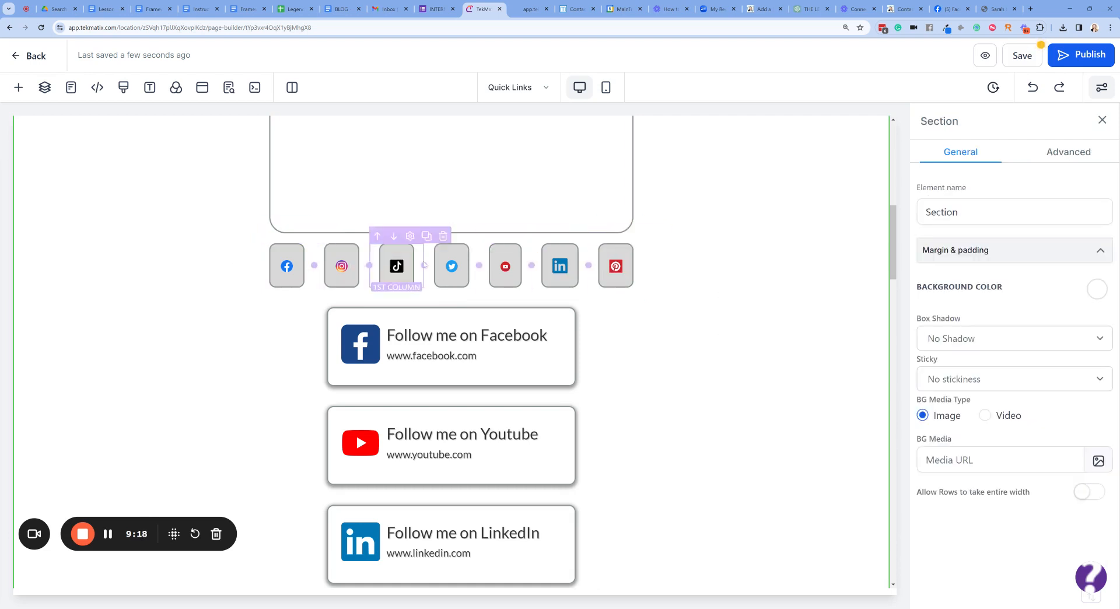
- Check the website link assigned to the "Follow me on Facebook" card
{"action": "scroll", "coordinate": [424, 265], "scroll_direction": "down", "scroll_amount": 2}
{"action": "left_click", "coordinate": [436, 248]}
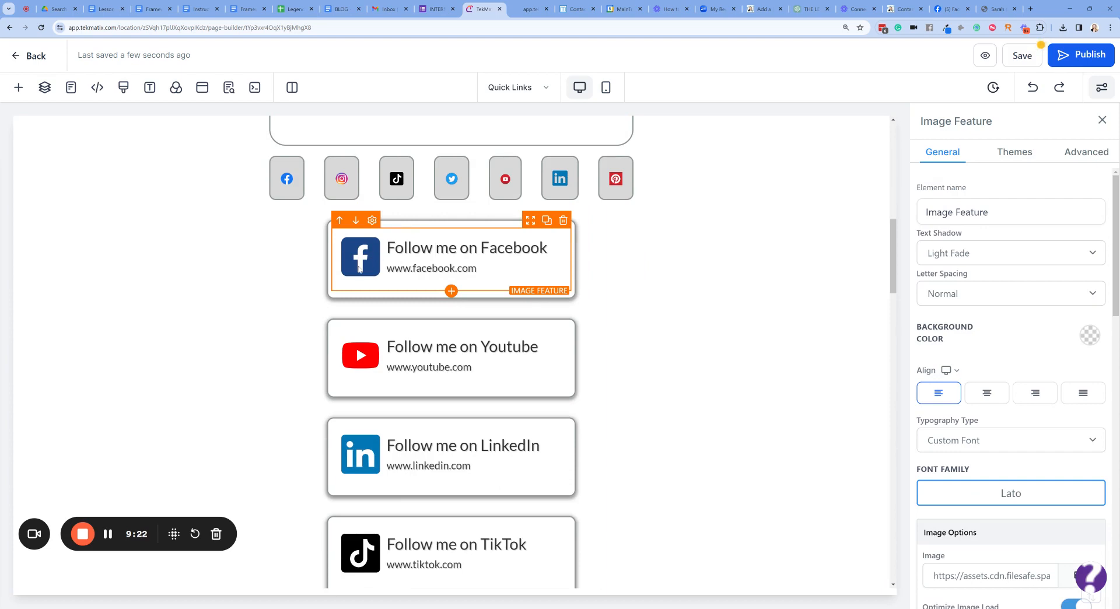
{"action": "scroll", "coordinate": [997, 368], "scroll_direction": "down", "scroll_amount": 8}
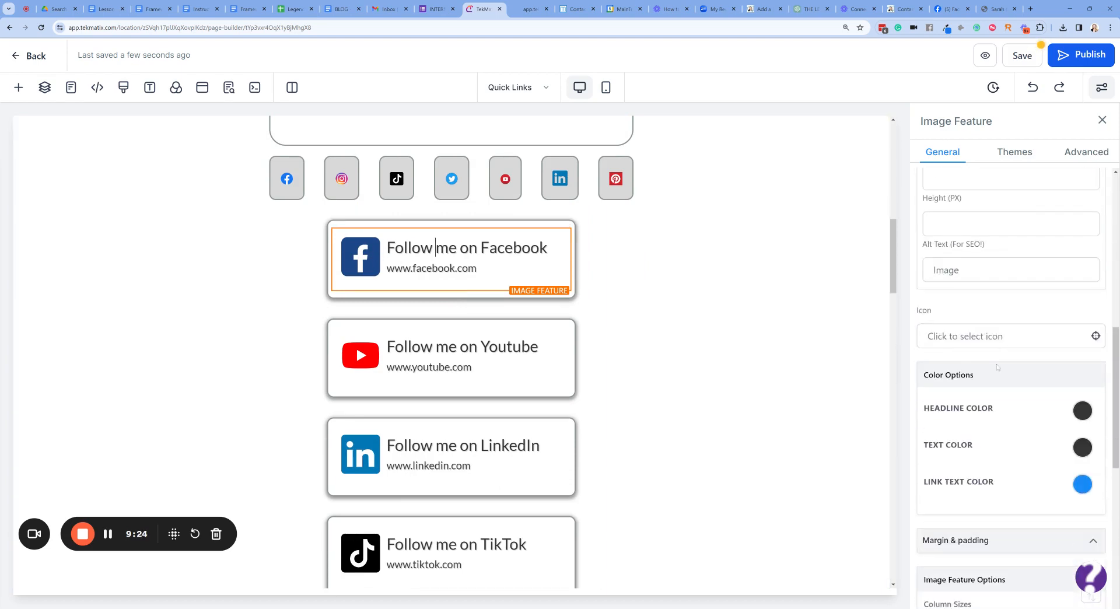
{"action": "scroll", "coordinate": [998, 367], "scroll_direction": "down", "scroll_amount": 6}
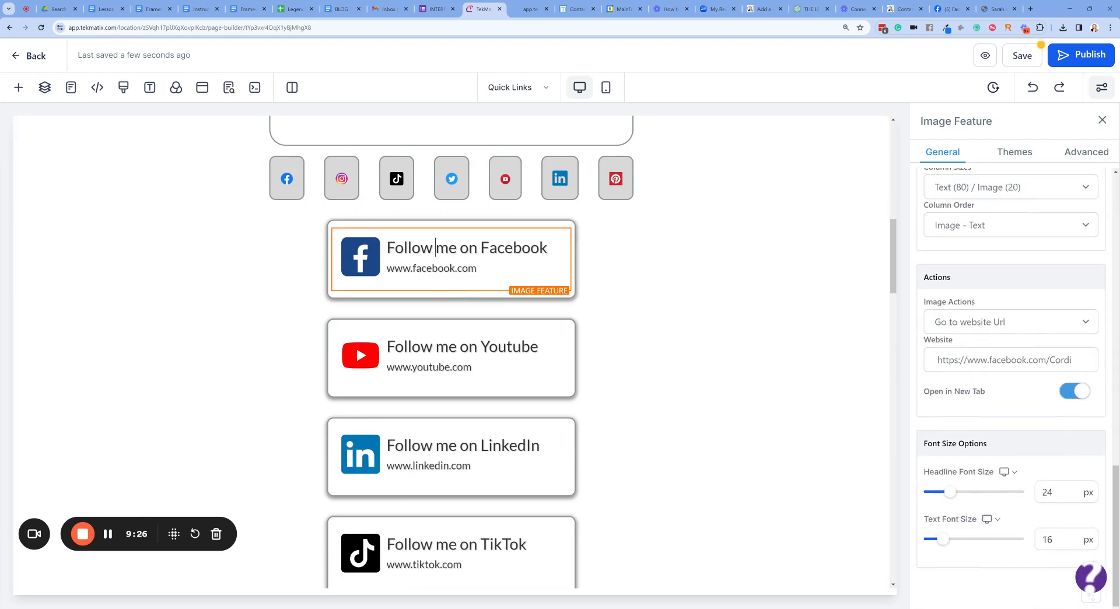
{"action": "left_click", "coordinate": [955, 360]}
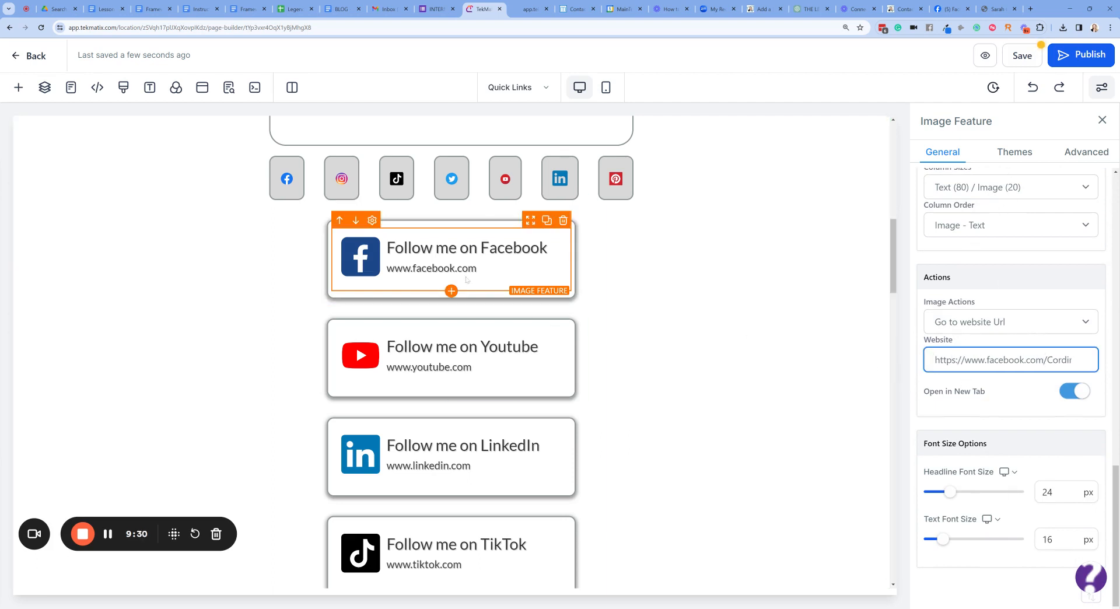
- Check the website links assigned to the Youtube and LinkedIn cards, continuing down to the TikTok card
{"action": "left_click", "coordinate": [429, 366]}
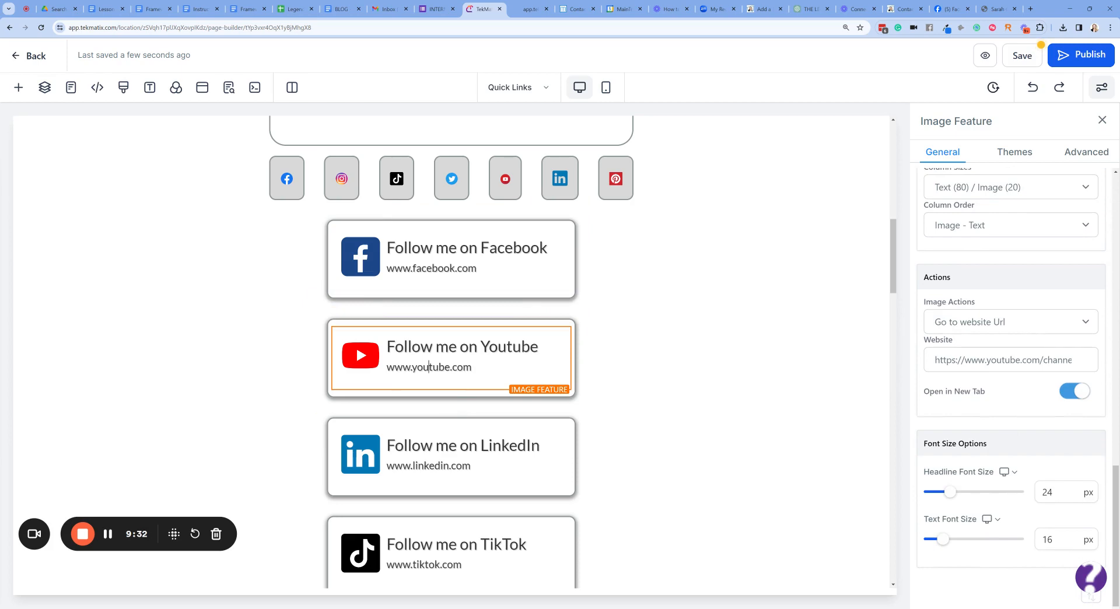
{"action": "left_click", "coordinate": [418, 465]}
{"action": "scroll", "coordinate": [440, 429], "scroll_direction": "down", "scroll_amount": 3}
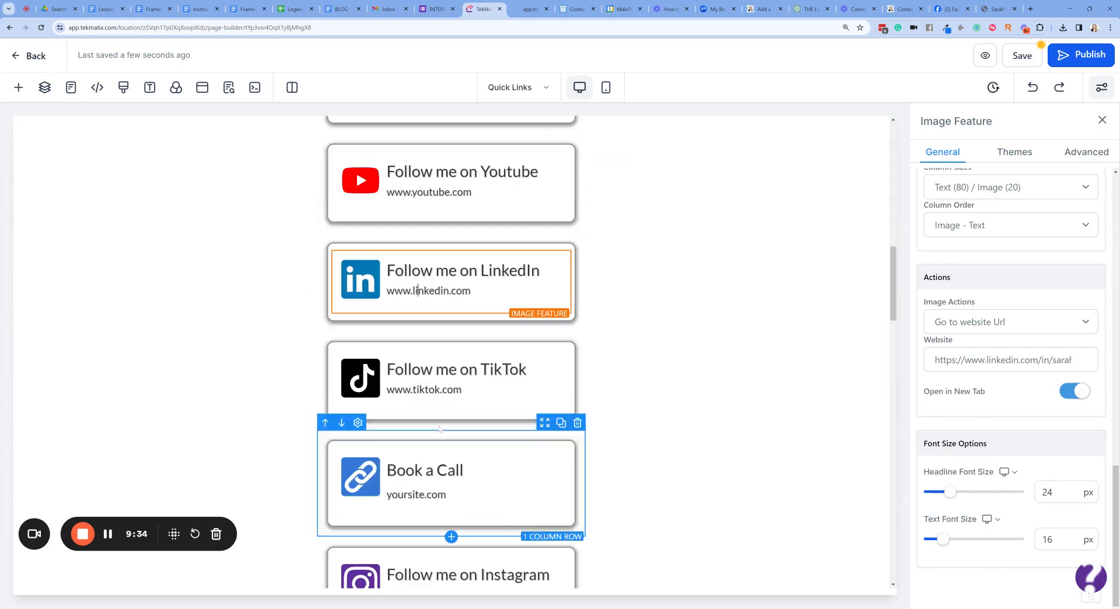
{"action": "left_click", "coordinate": [420, 408]}
- Clear the website link of the "Book a Call" card
{"action": "left_click", "coordinate": [521, 485]}
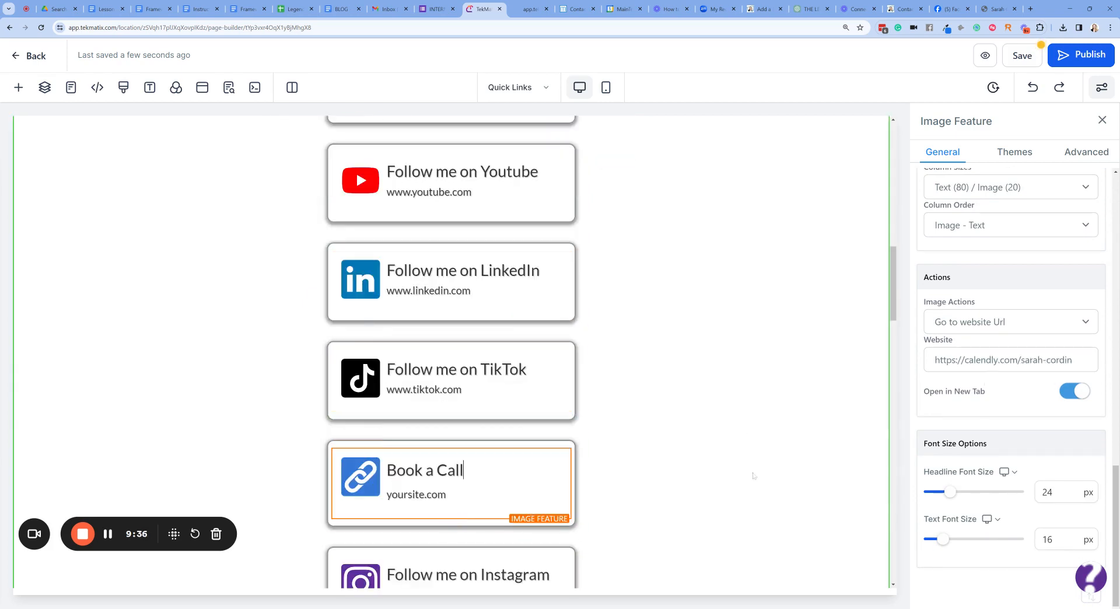
{"action": "left_click", "coordinate": [1000, 360]}
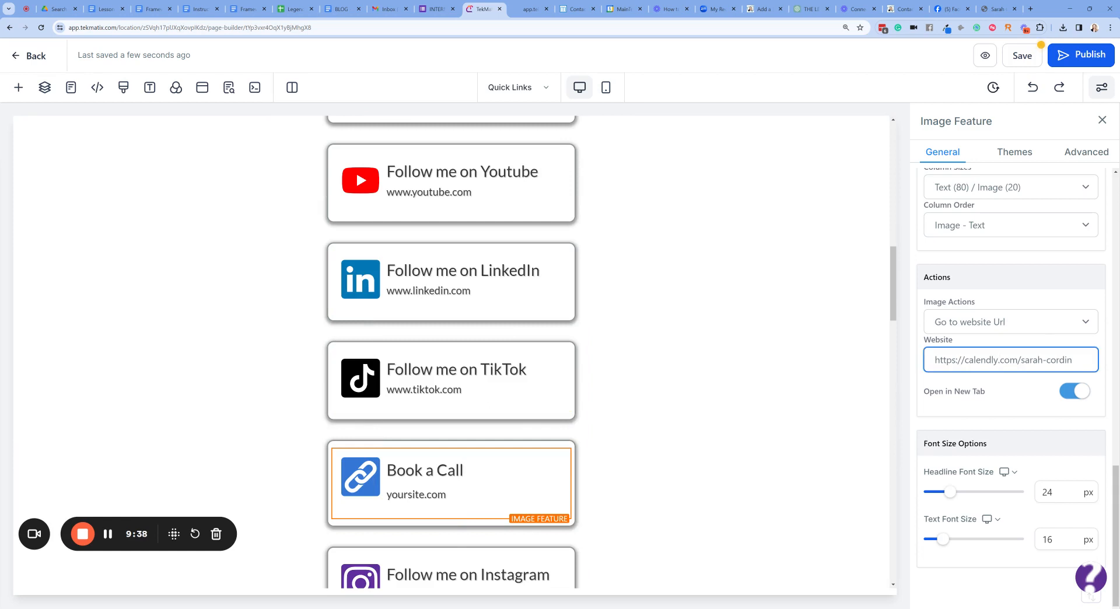
{"action": "key", "text": "ctrl+a"}
{"action": "key", "text": "BackSpace"}
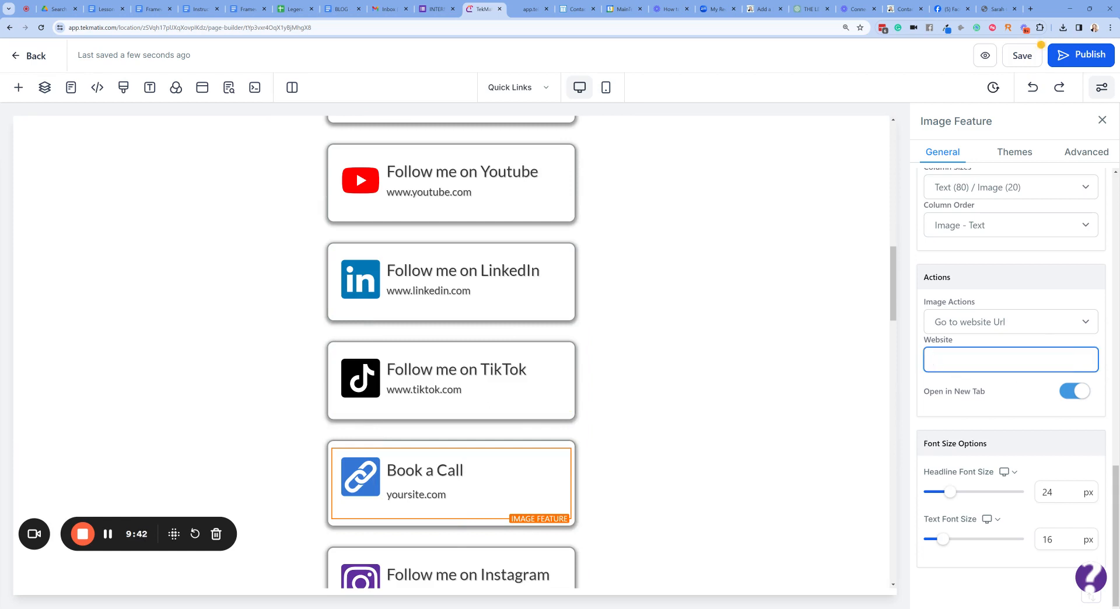
- Switch to the open contact page on the website and review its list of bookable calls and packages
{"action": "left_click", "coordinate": [904, 9]}
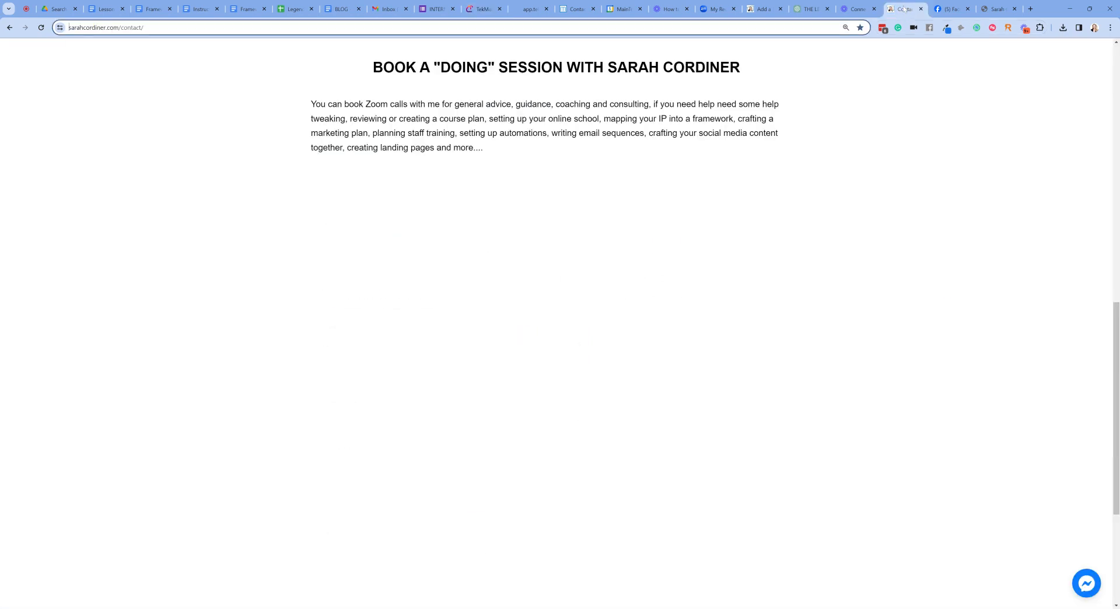
{"action": "scroll", "coordinate": [409, 186], "scroll_direction": "up", "scroll_amount": 5}
{"action": "scroll", "coordinate": [359, 201], "scroll_direction": "up", "scroll_amount": 7}
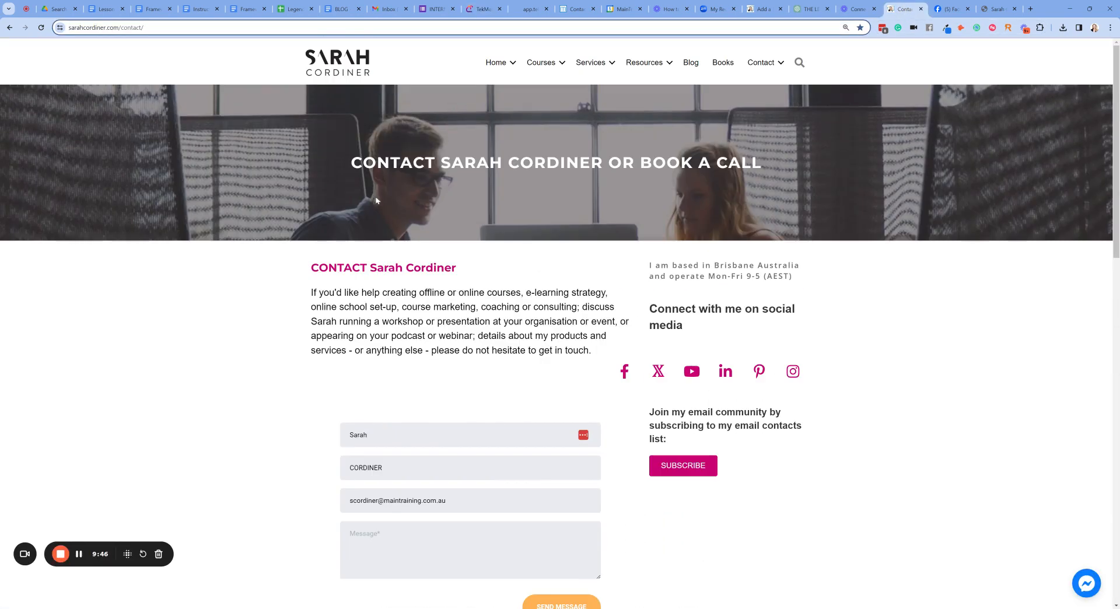
{"action": "scroll", "coordinate": [327, 485], "scroll_direction": "down", "scroll_amount": 15}
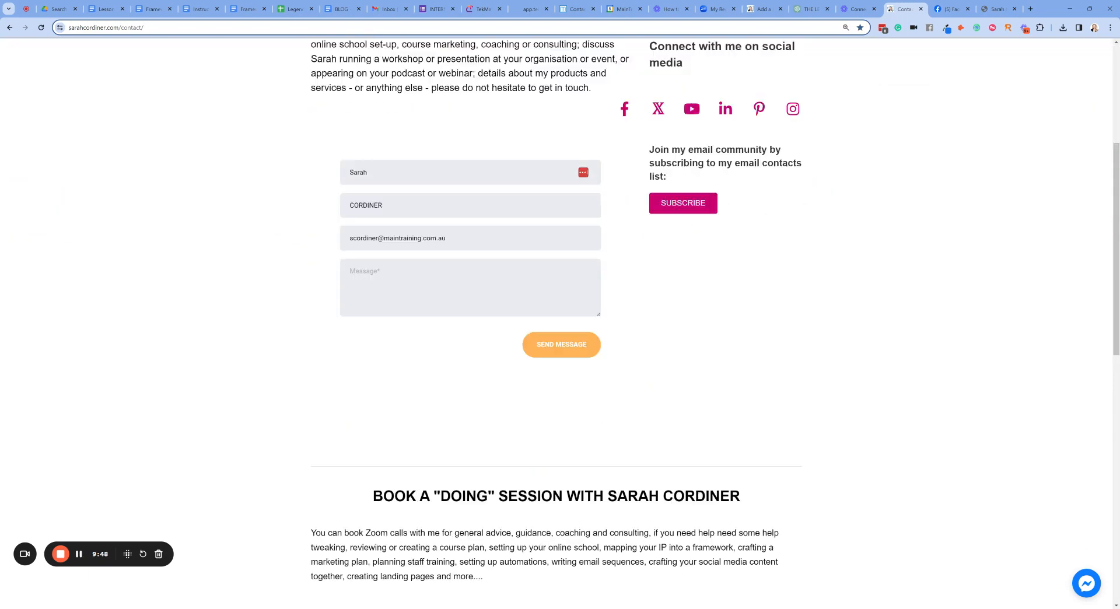
{"action": "left_click", "coordinate": [328, 485]}
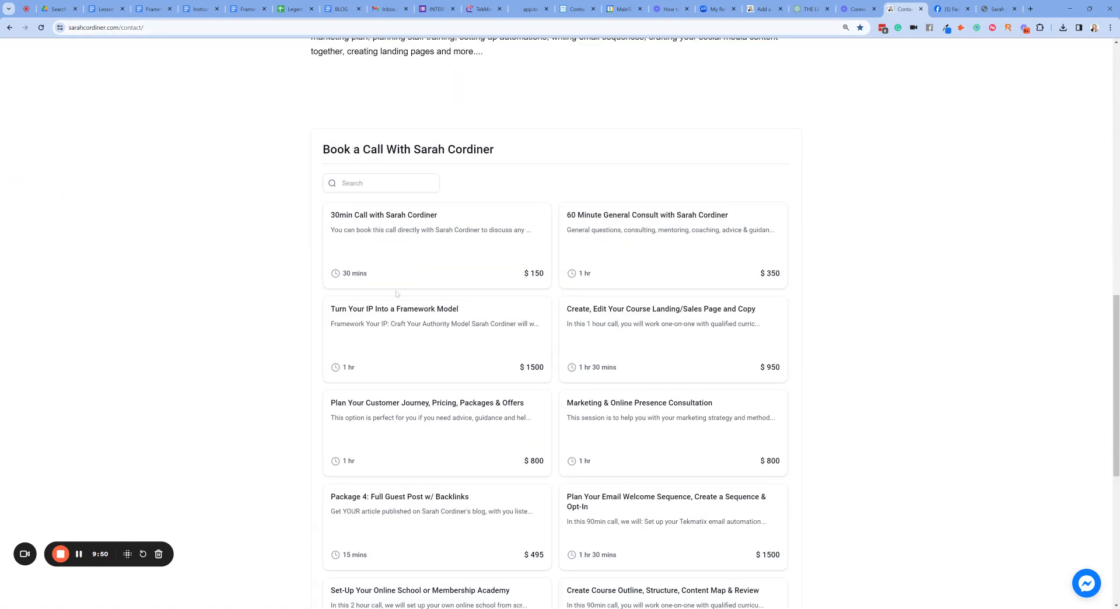
{"action": "scroll", "coordinate": [610, 338], "scroll_direction": "down", "scroll_amount": 2}
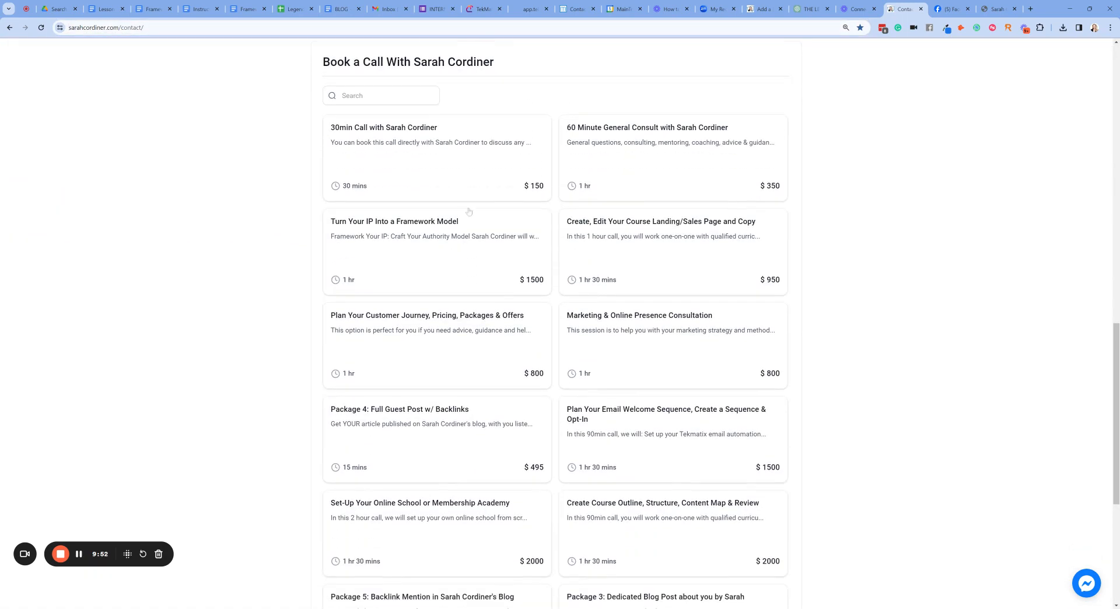
{"action": "scroll", "coordinate": [613, 350], "scroll_direction": "down", "scroll_amount": 3}
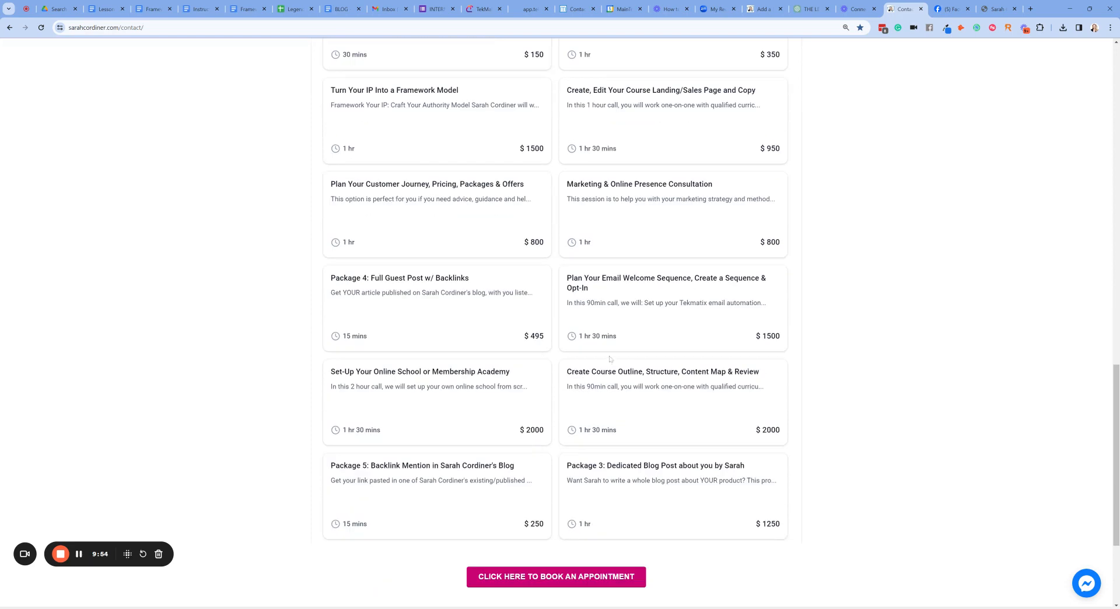
{"action": "scroll", "coordinate": [610, 356], "scroll_direction": "up", "scroll_amount": 3}
- Inspect the booking calendar of the 30min call and return to the list of bookable calls
{"action": "left_click", "coordinate": [434, 137]}
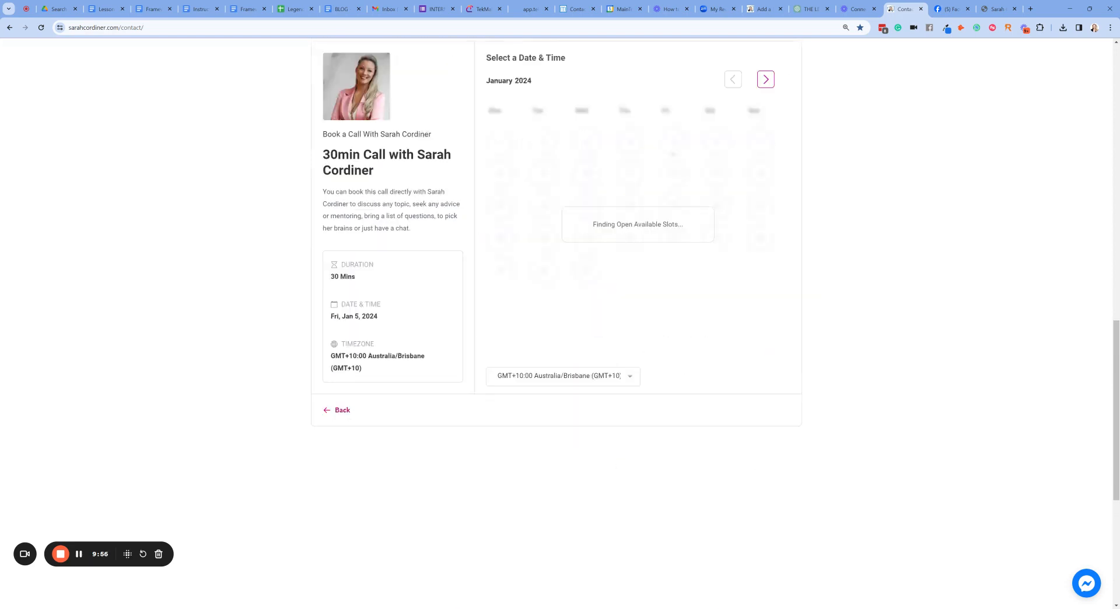
{"action": "scroll", "coordinate": [550, 194], "scroll_direction": "up", "scroll_amount": 2}
{"action": "scroll", "coordinate": [550, 199], "scroll_direction": "down", "scroll_amount": 2}
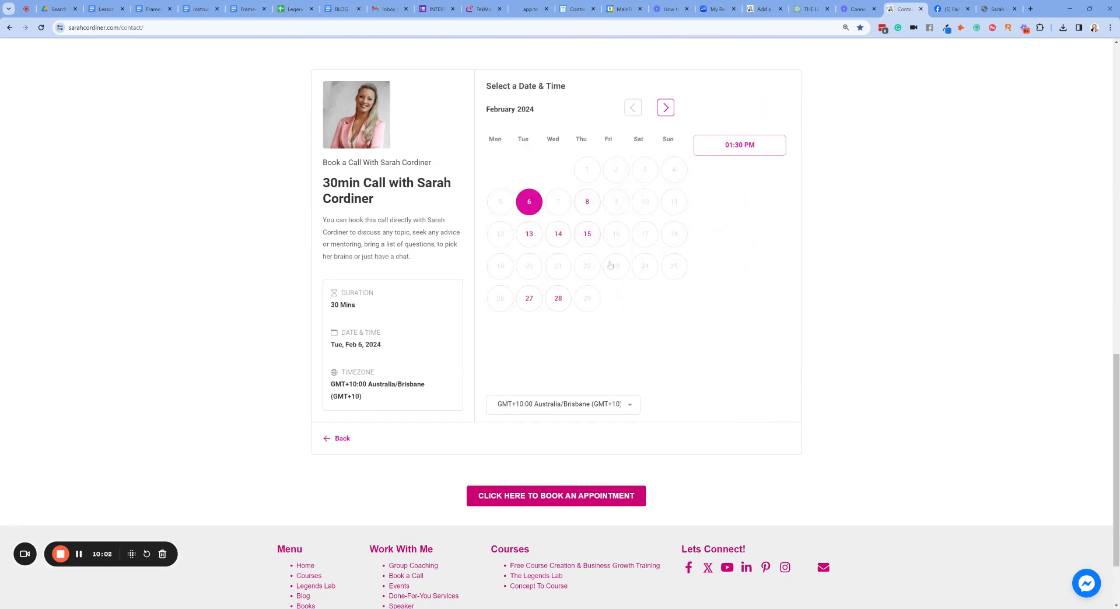
{"action": "left_click", "coordinate": [342, 441]}
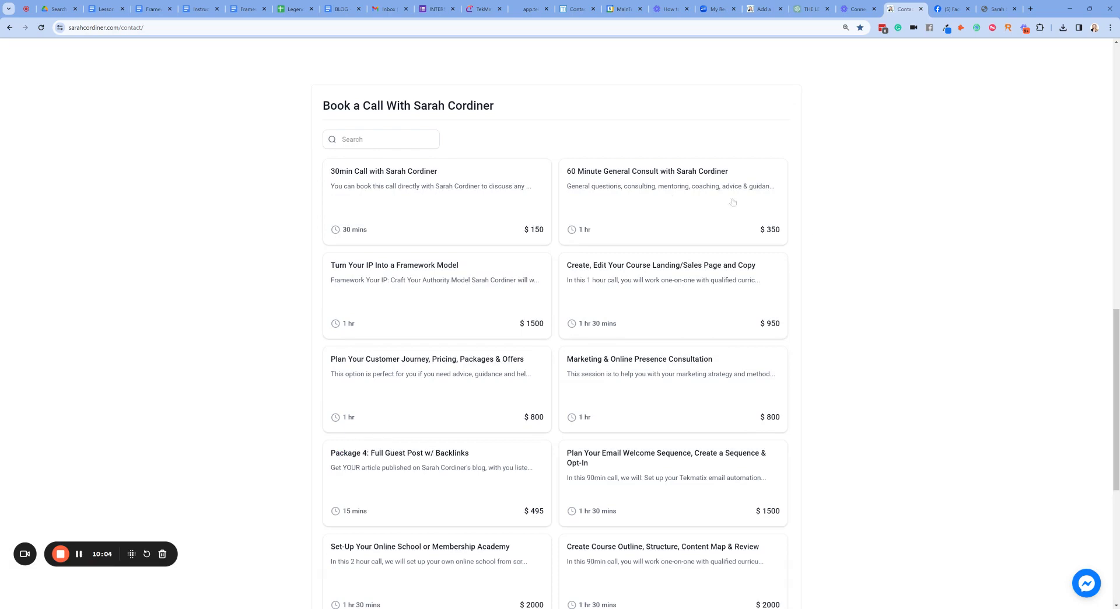
{"action": "scroll", "coordinate": [564, 310], "scroll_direction": "up", "scroll_amount": 3}
- Copy the contact page's address into the "Book a Call" card's website link in TekMatix and save the page
{"action": "left_click", "coordinate": [175, 27]}
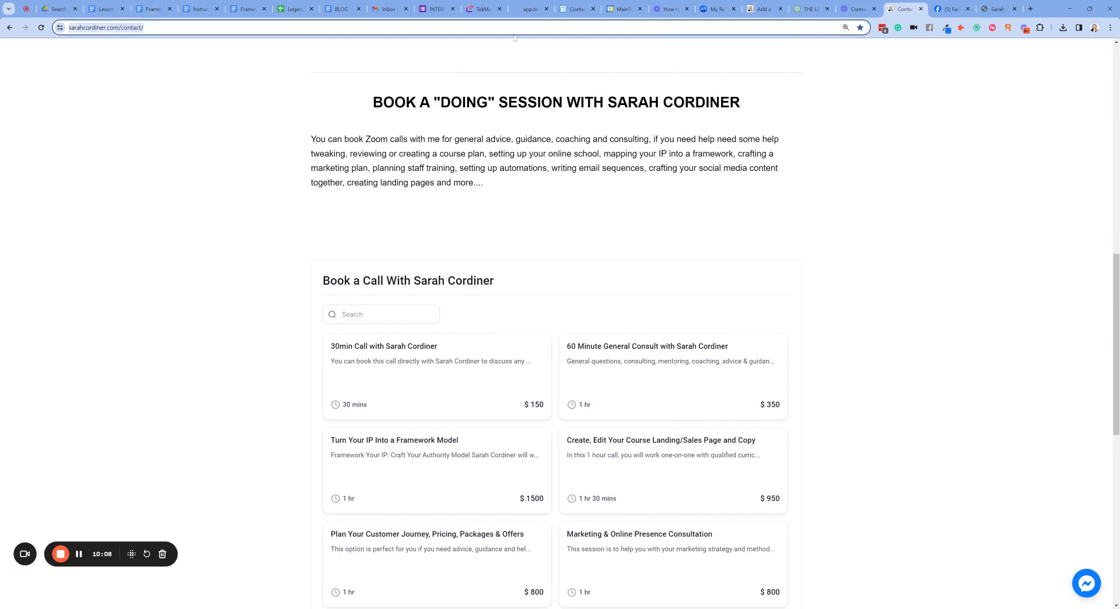
{"action": "left_click", "coordinate": [481, 9]}
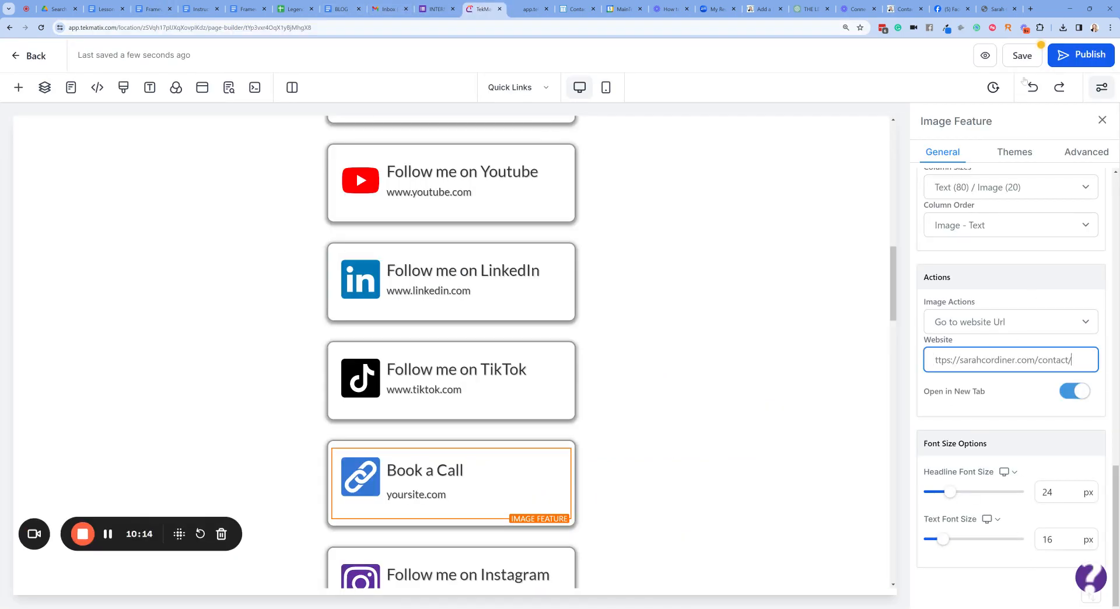
{"action": "left_click", "coordinate": [1022, 56]}
- Check the website links assigned to the Instagram, Twitter and Pinterest cards
{"action": "scroll", "coordinate": [452, 380], "scroll_direction": "down", "scroll_amount": 3}
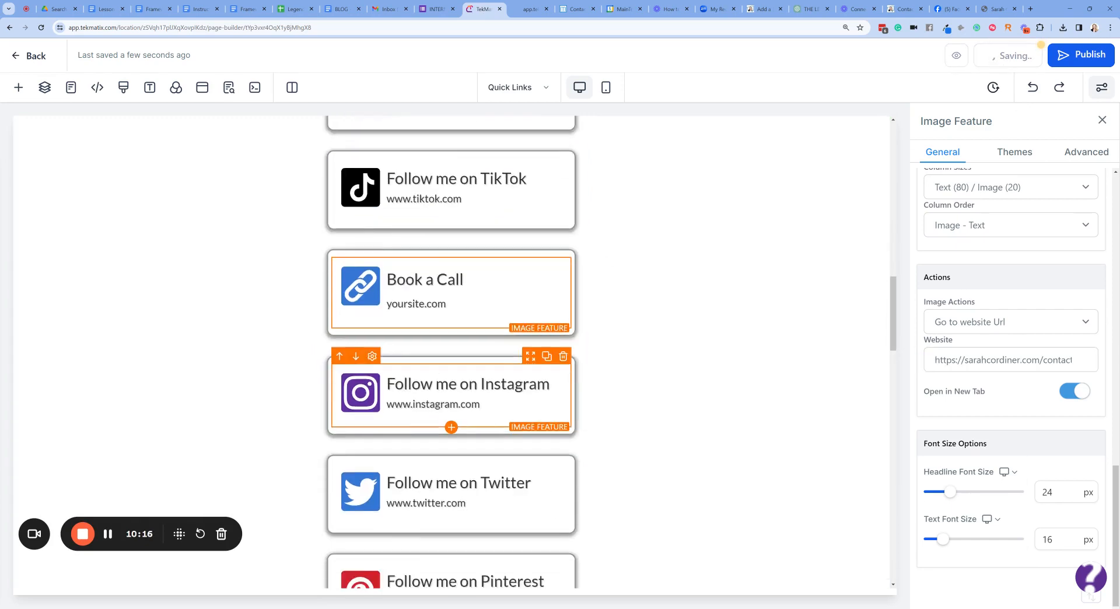
{"action": "scroll", "coordinate": [452, 350], "scroll_direction": "down", "scroll_amount": 1}
{"action": "left_click", "coordinate": [435, 312]}
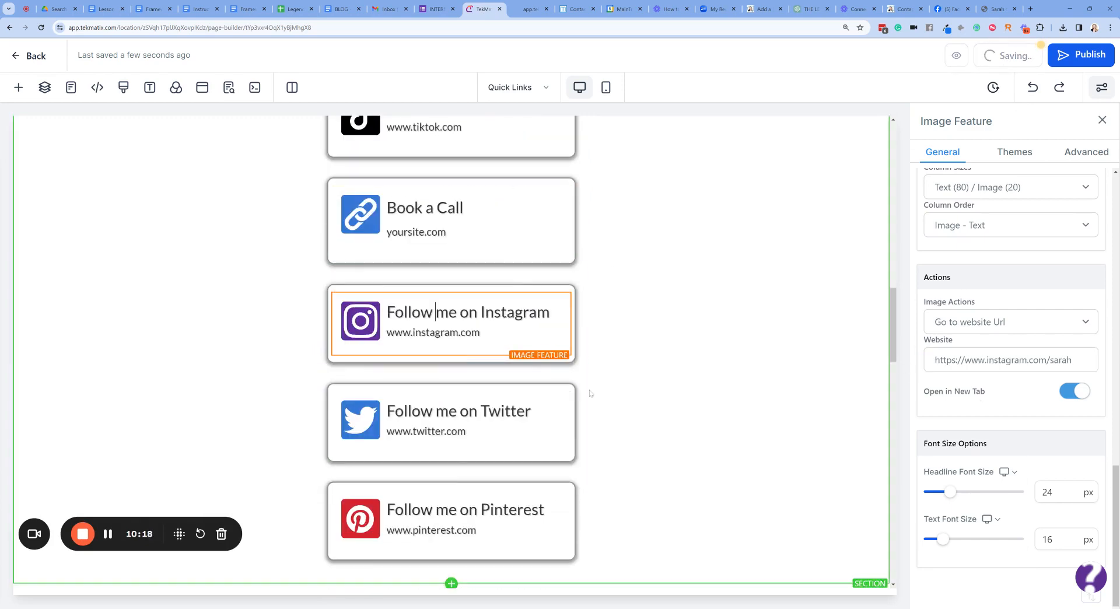
{"action": "left_click", "coordinate": [511, 411]}
{"action": "scroll", "coordinate": [510, 411], "scroll_direction": "down", "scroll_amount": 3}
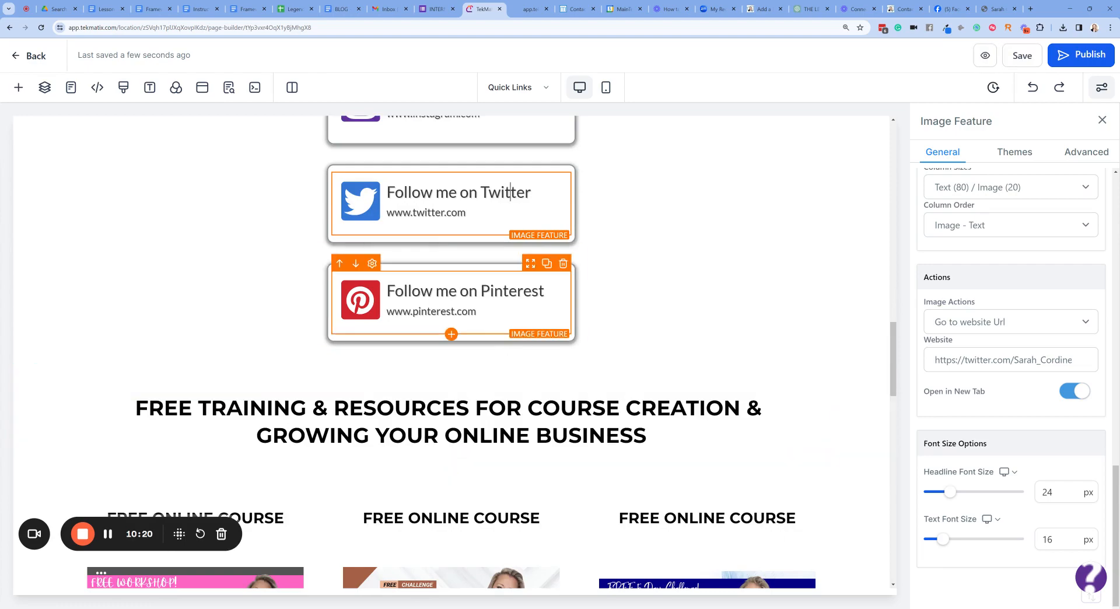
{"action": "left_click", "coordinate": [387, 312]}
{"action": "scroll", "coordinate": [573, 309], "scroll_direction": "down", "scroll_amount": 3}
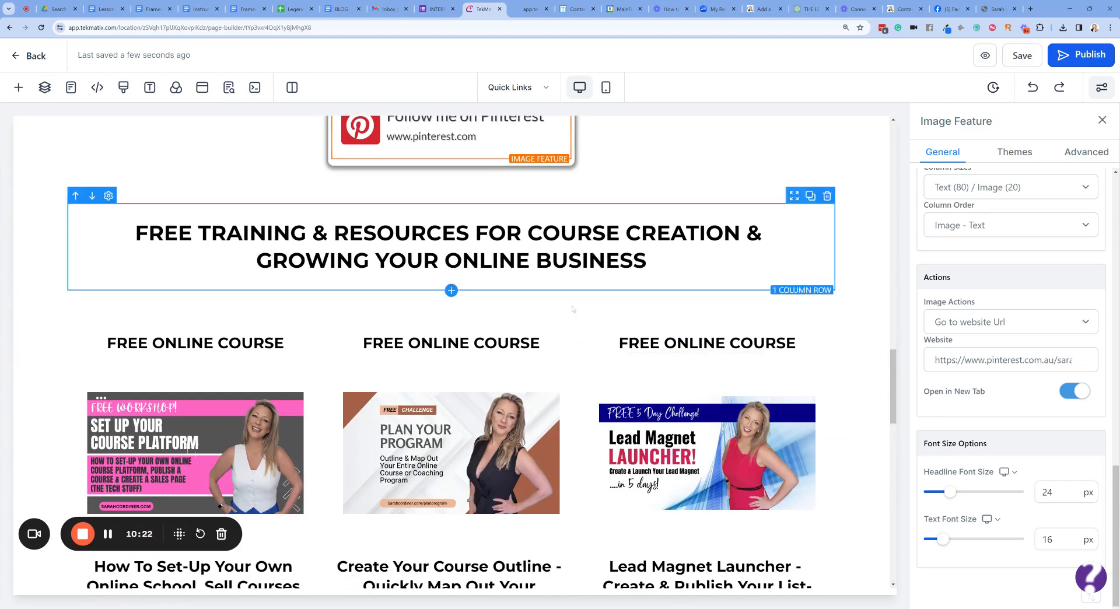
- Review the free training and resources section, the opt-in form and the social link cards across the page
{"action": "scroll", "coordinate": [573, 309], "scroll_direction": "down", "scroll_amount": 3}
{"action": "scroll", "coordinate": [611, 290], "scroll_direction": "down", "scroll_amount": 3}
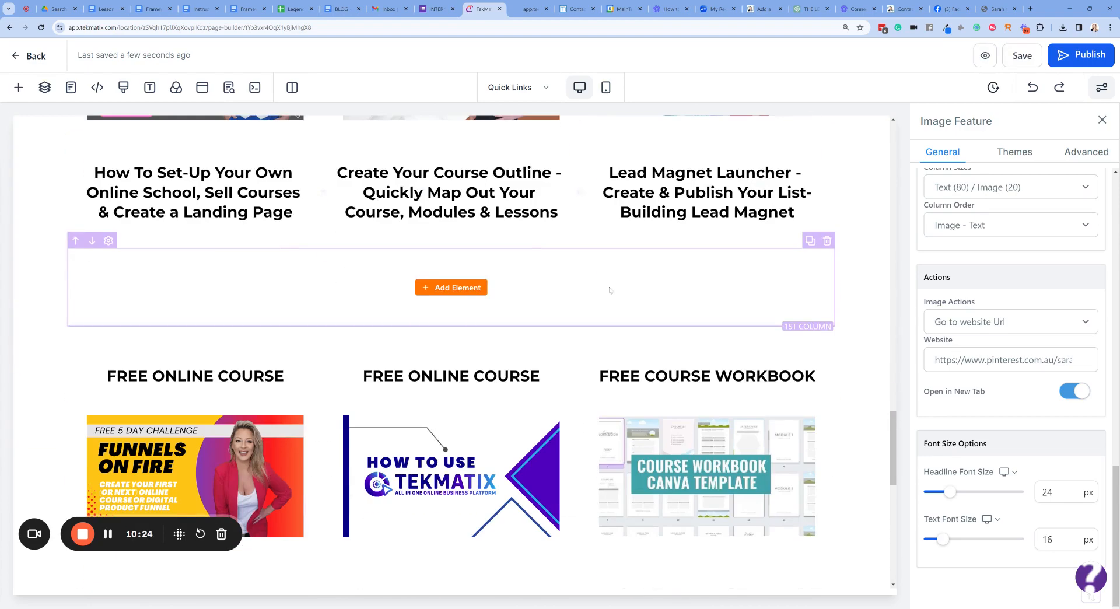
{"action": "scroll", "coordinate": [399, 312], "scroll_direction": "down", "scroll_amount": 6}
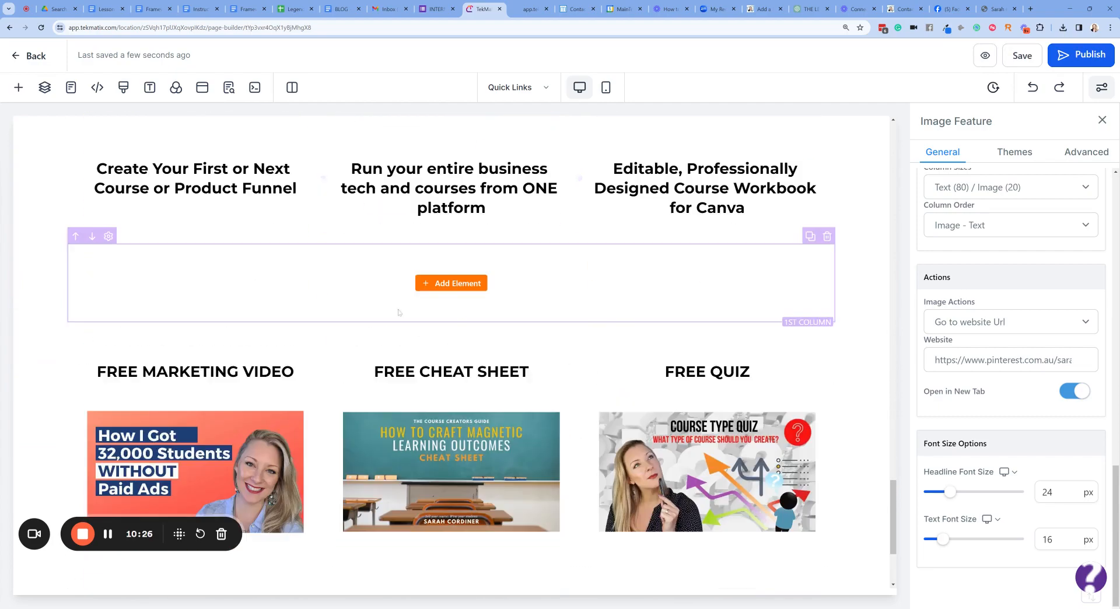
{"action": "scroll", "coordinate": [399, 312], "scroll_direction": "down", "scroll_amount": 3}
{"action": "scroll", "coordinate": [461, 385], "scroll_direction": "up", "scroll_amount": 4}
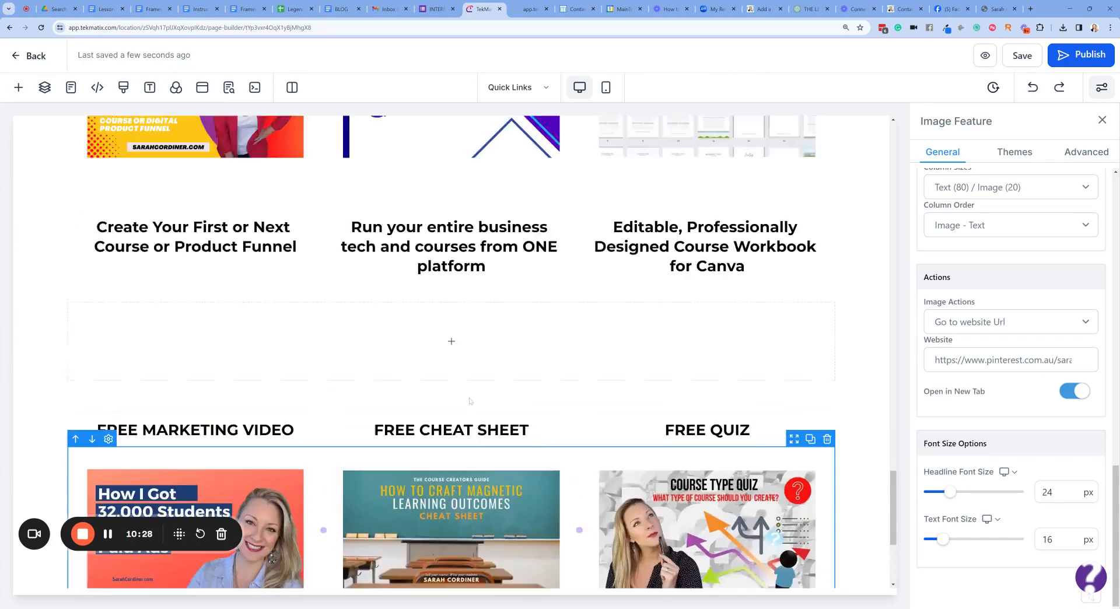
{"action": "scroll", "coordinate": [469, 400], "scroll_direction": "up", "scroll_amount": 20}
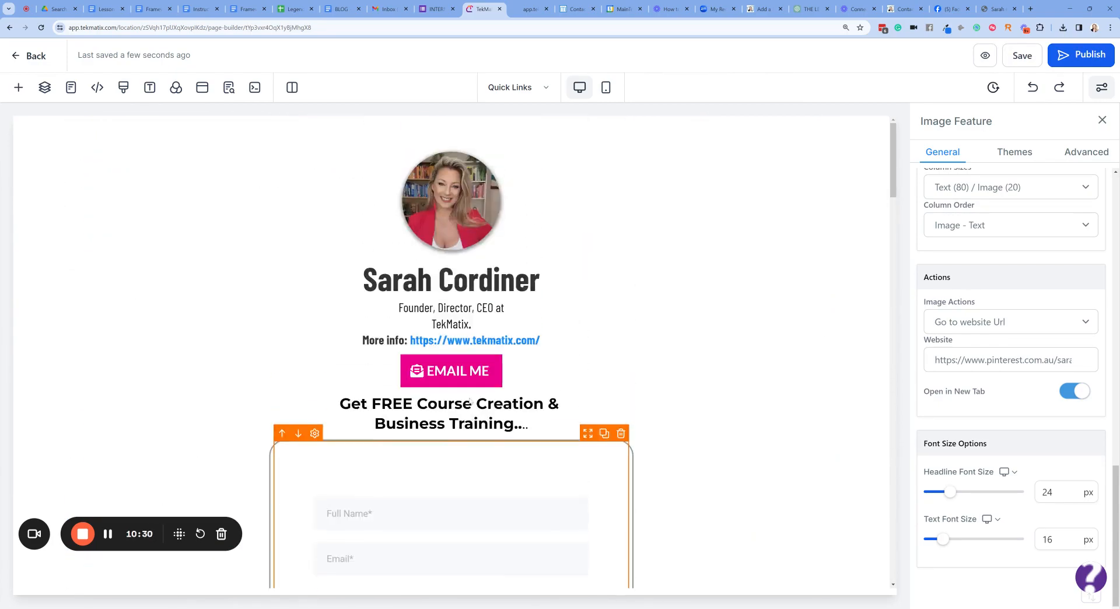
{"action": "scroll", "coordinate": [470, 401], "scroll_direction": "down", "scroll_amount": 5}
{"action": "scroll", "coordinate": [475, 412], "scroll_direction": "up", "scroll_amount": 3}
{"action": "scroll", "coordinate": [508, 387], "scroll_direction": "down", "scroll_amount": 6}
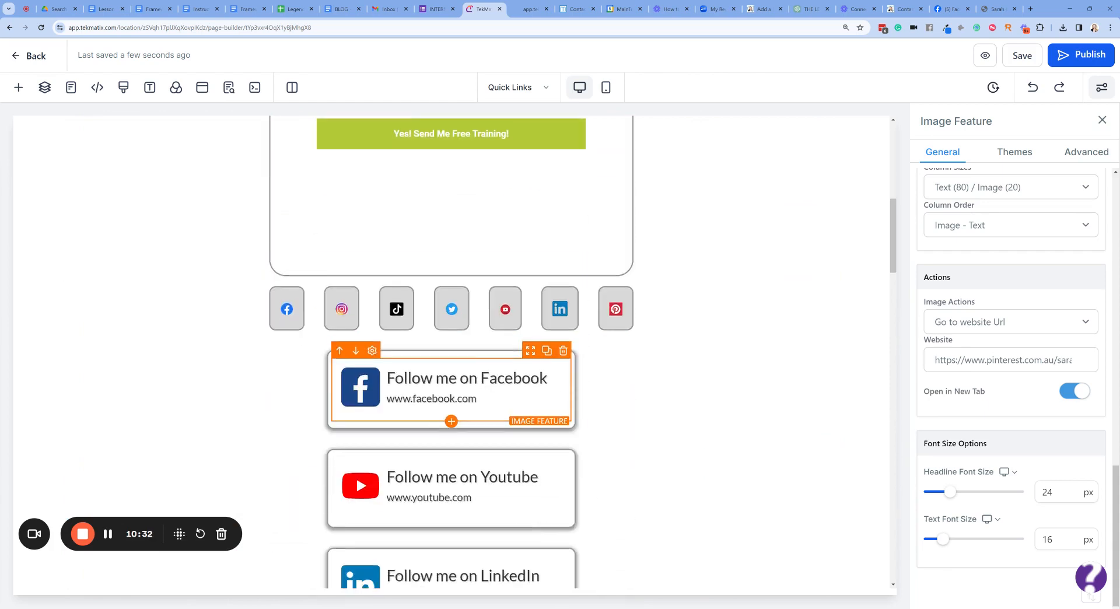
{"action": "scroll", "coordinate": [455, 397], "scroll_direction": "down", "scroll_amount": 3}
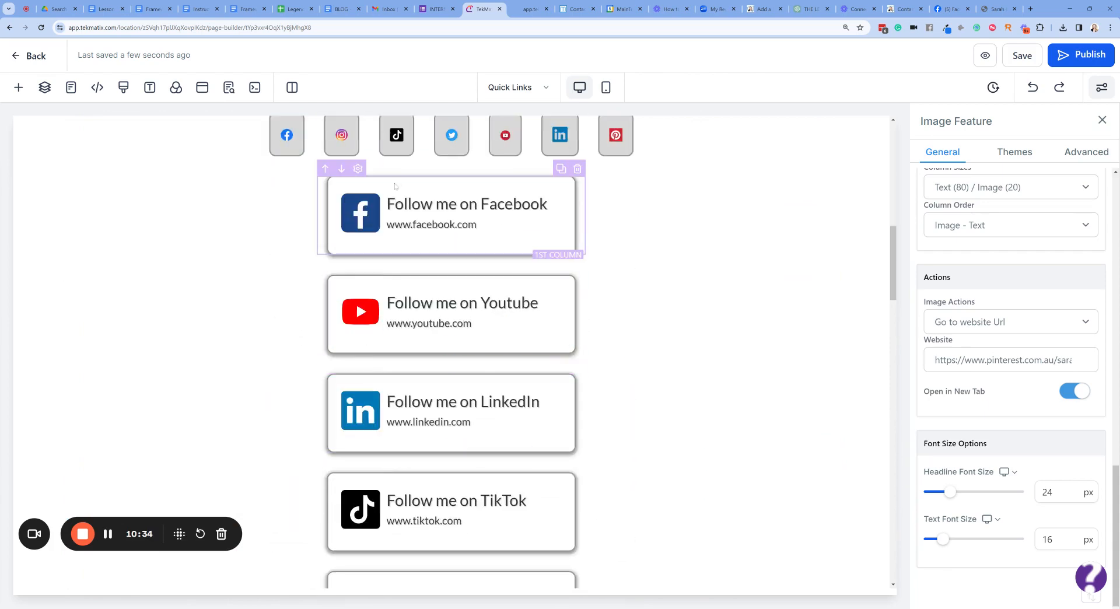
{"action": "scroll", "coordinate": [399, 181], "scroll_direction": "up", "scroll_amount": 5}
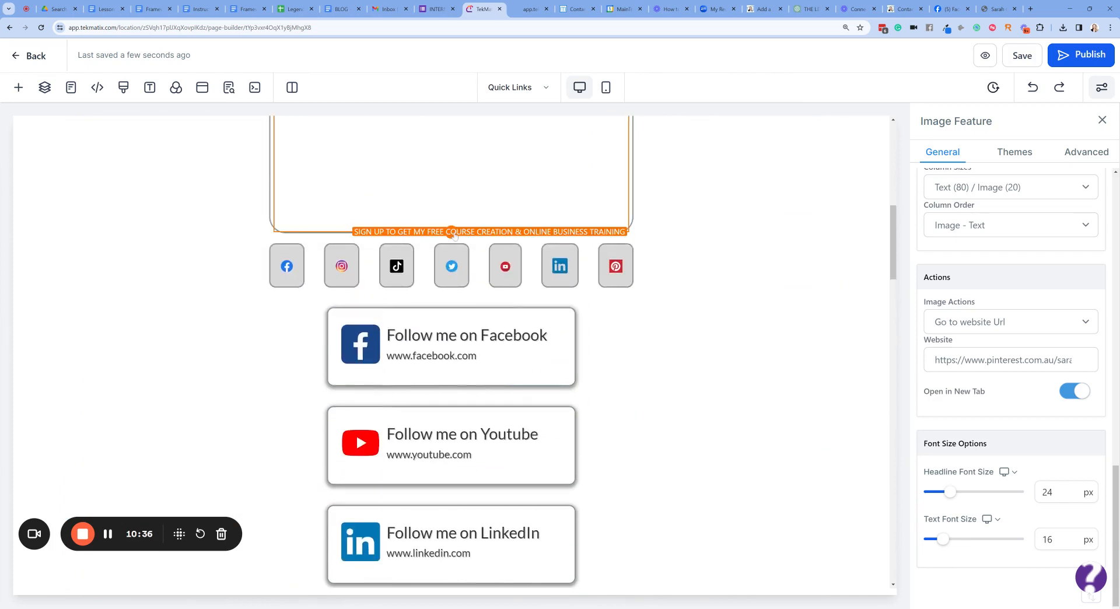
- Duplicate the row containing the "Follow me on Pinterest" card
{"action": "scroll", "coordinate": [452, 233], "scroll_direction": "down", "scroll_amount": 8}
{"action": "scroll", "coordinate": [452, 233], "scroll_direction": "down", "scroll_amount": 9}
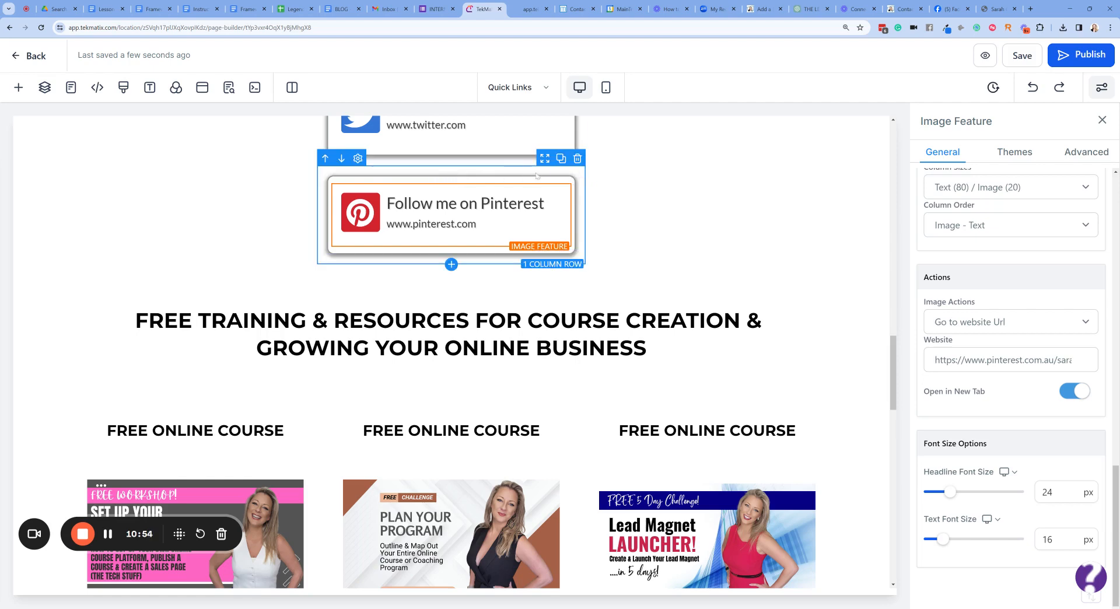
{"action": "left_click", "coordinate": [562, 159]}
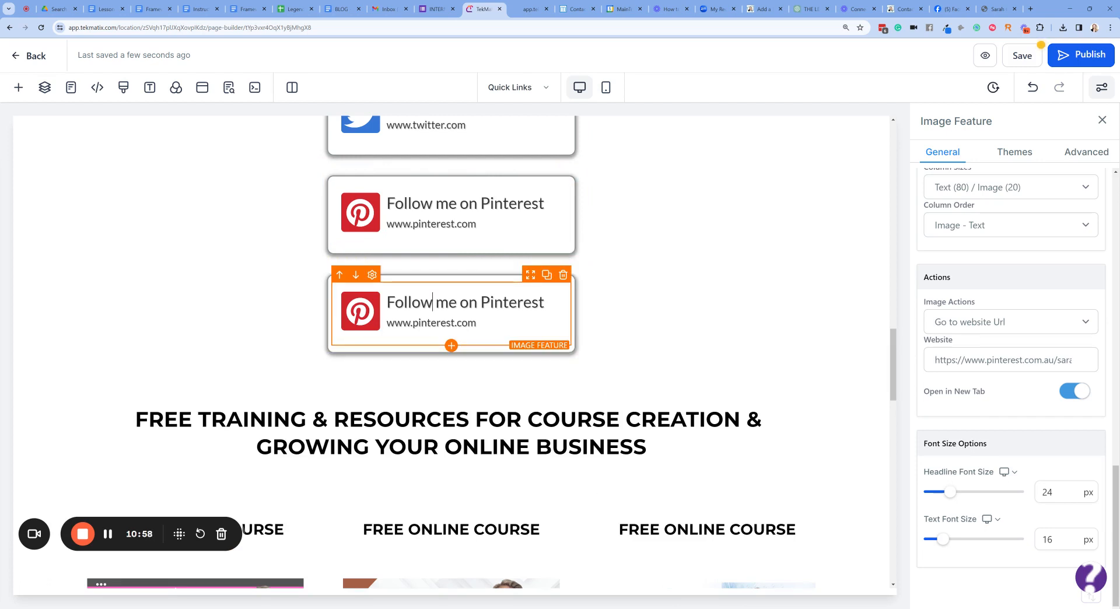
- Retitle the duplicated Pinterest card as an invitation to read the owner's blog, with the website's blog address as its subtitle
{"action": "left_click_drag", "start_coordinate": [544, 303], "coordinate": [387, 303]}
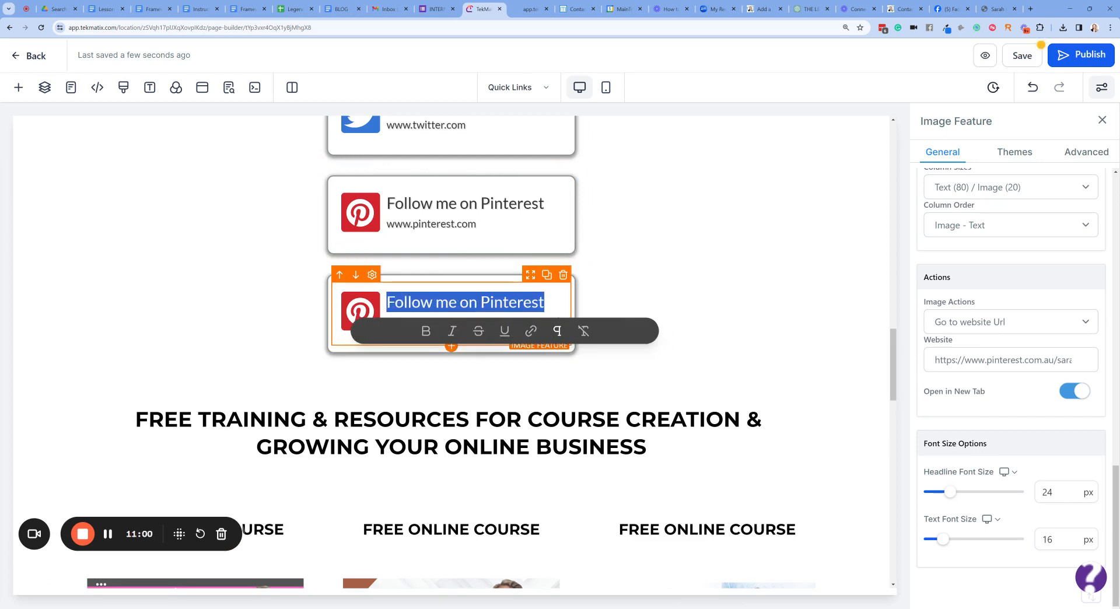
{"action": "type", "text": "Read "}
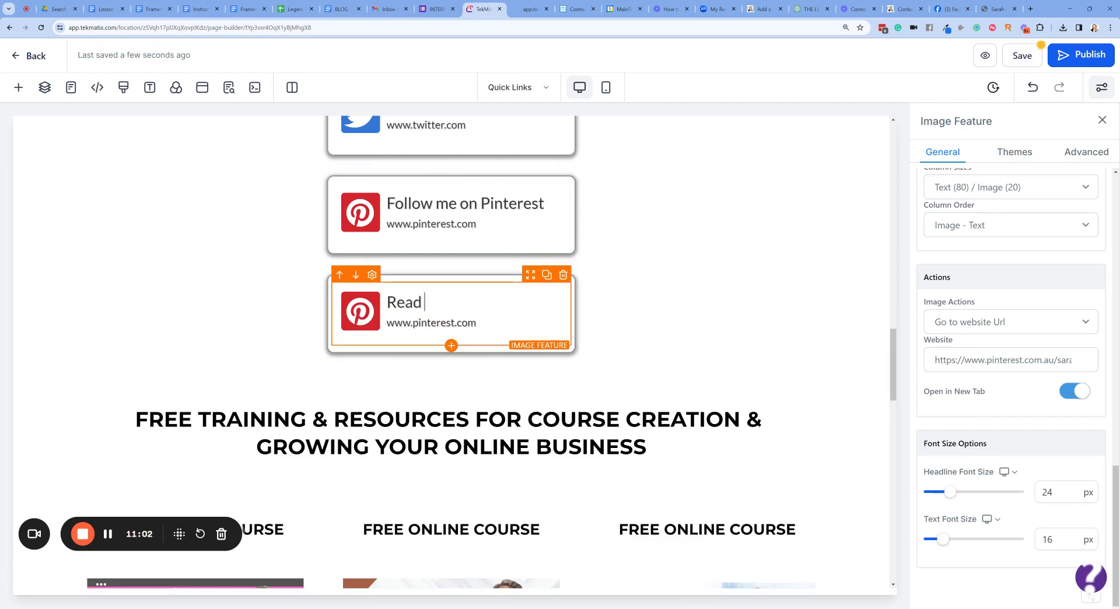
{"action": "type", "text": "Sarah's Blog"}
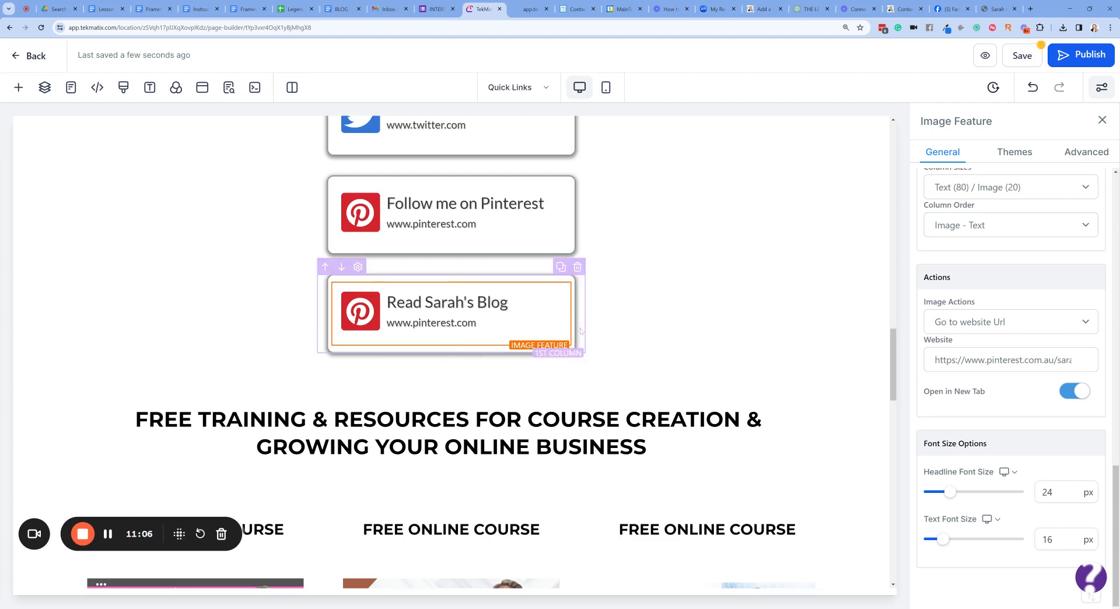
{"action": "left_click_drag", "start_coordinate": [476, 322], "coordinate": [387, 323]}
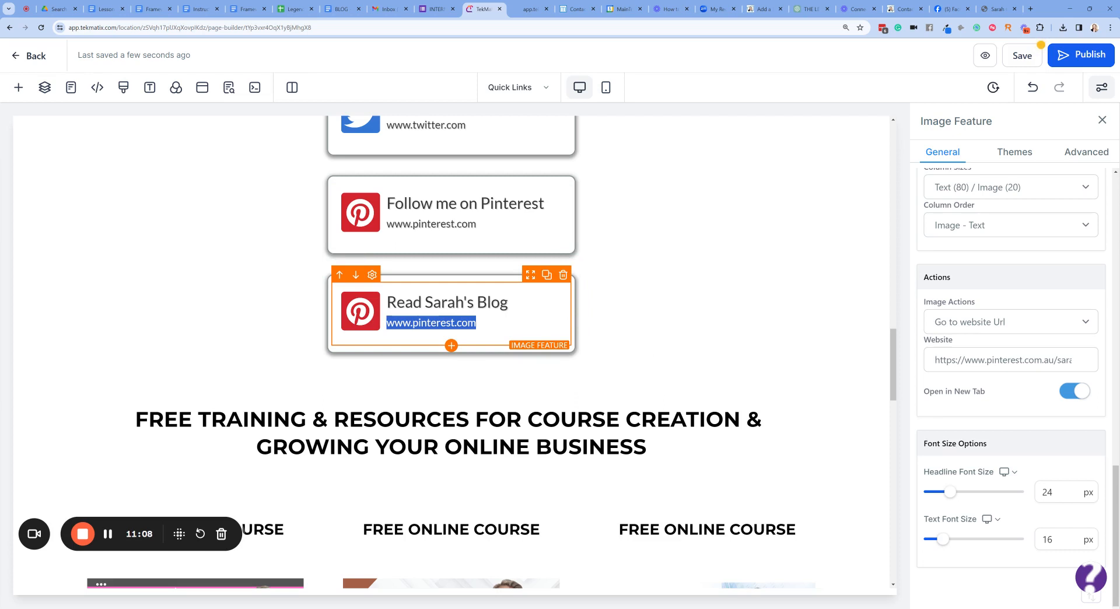
{"action": "type", "text": "Sar"}
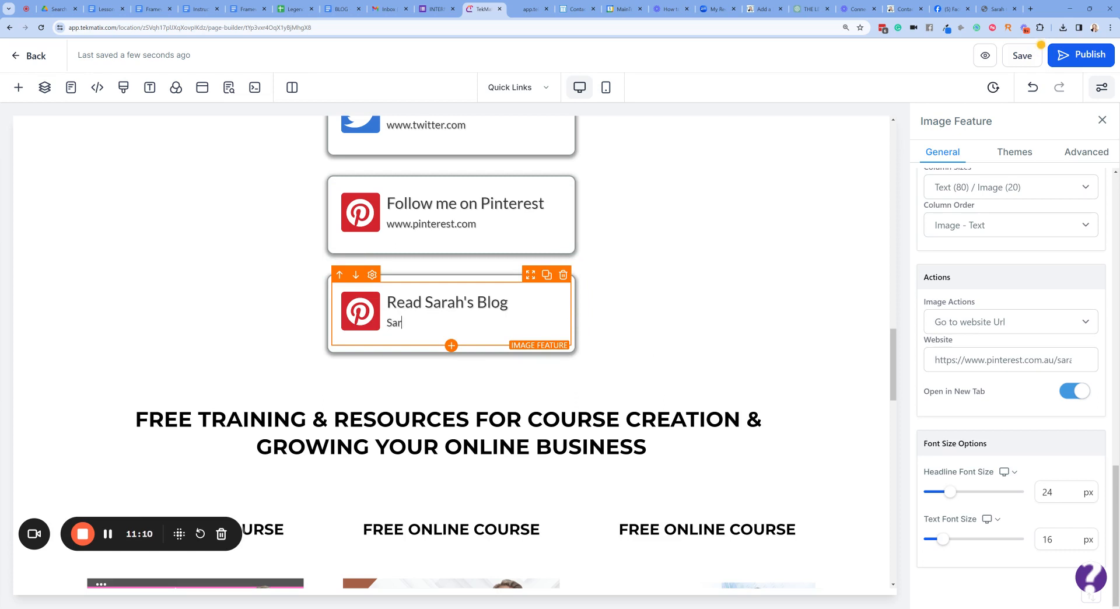
{"action": "type", "text": "hCahCordiner.com/blog"}
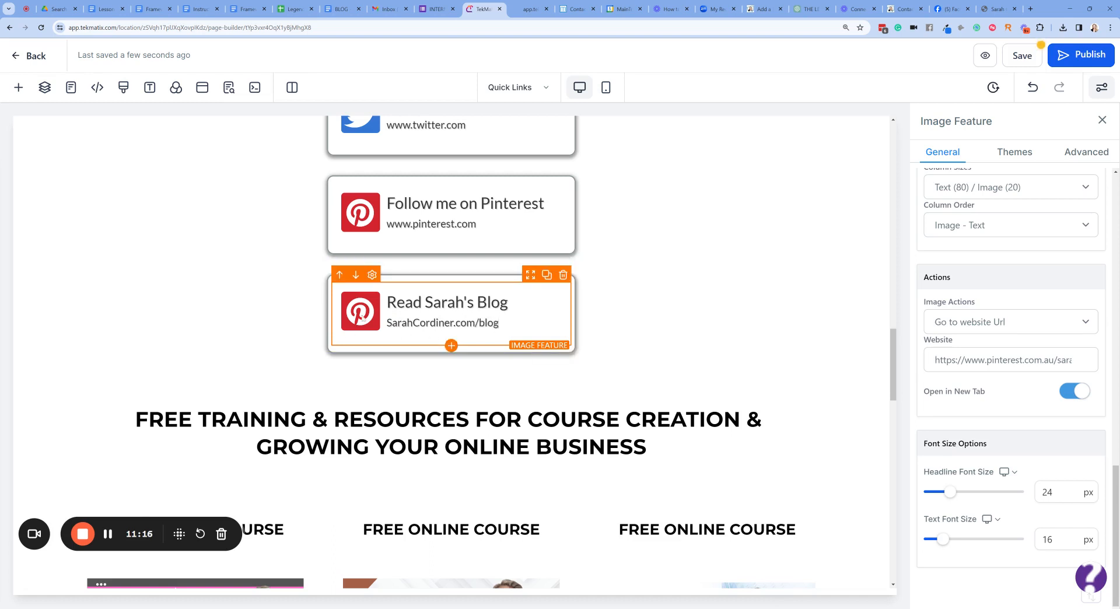
- Replace the blog card's website link with the address of the Blog page on the owner's website, and save the page in TekMatix
{"action": "scroll", "coordinate": [992, 315], "scroll_direction": "up", "scroll_amount": 2}
{"action": "scroll", "coordinate": [992, 315], "scroll_direction": "down", "scroll_amount": 2}
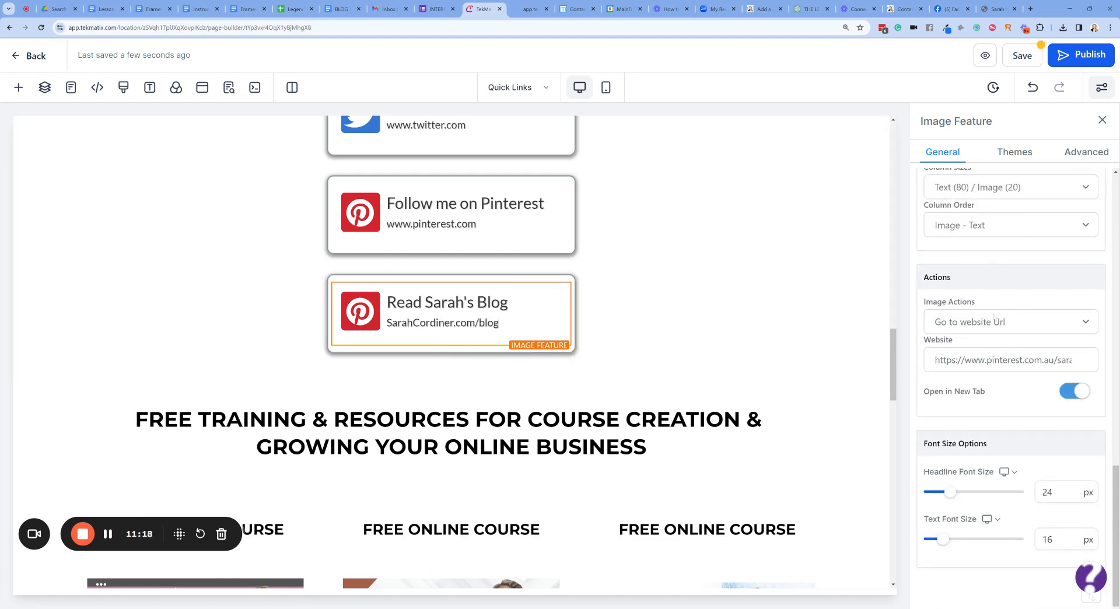
{"action": "scroll", "coordinate": [985, 303], "scroll_direction": "up", "scroll_amount": 1}
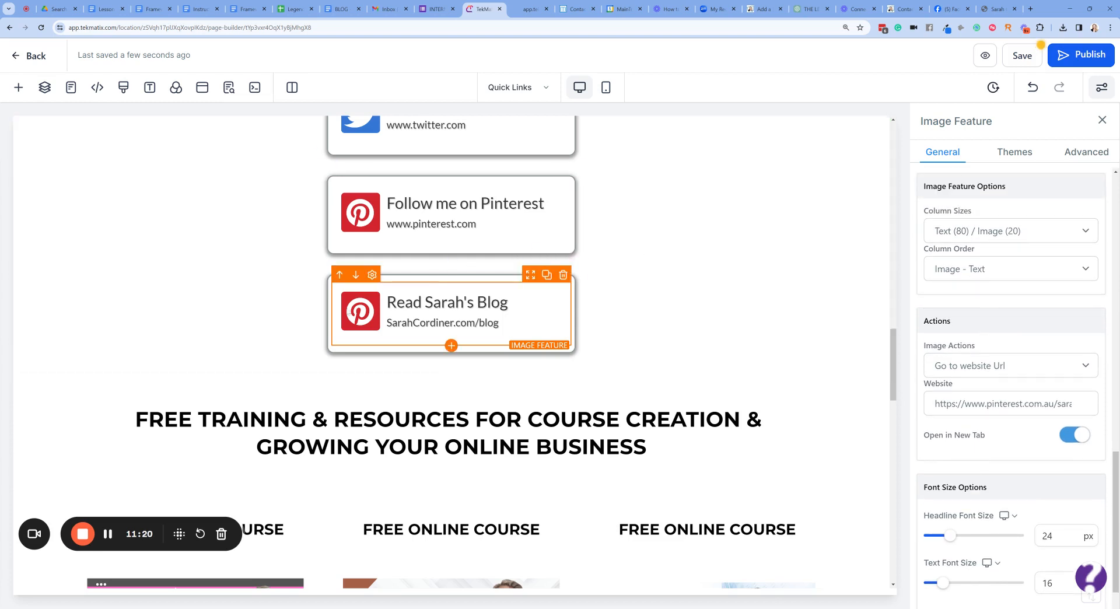
{"action": "scroll", "coordinate": [1011, 336], "scroll_direction": "up", "scroll_amount": 3}
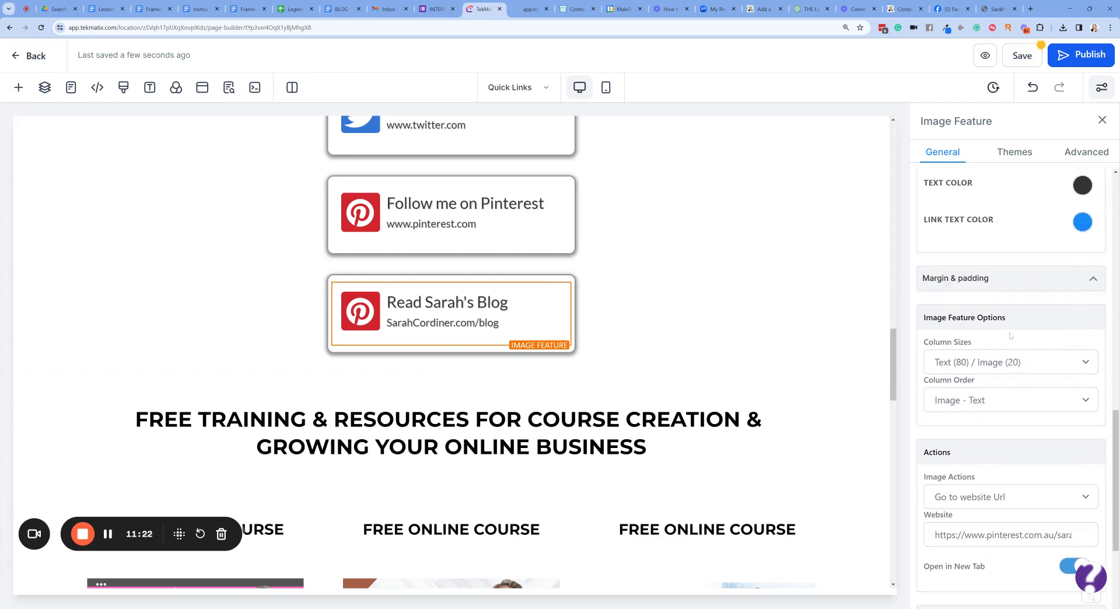
{"action": "scroll", "coordinate": [1011, 336], "scroll_direction": "down", "scroll_amount": 4}
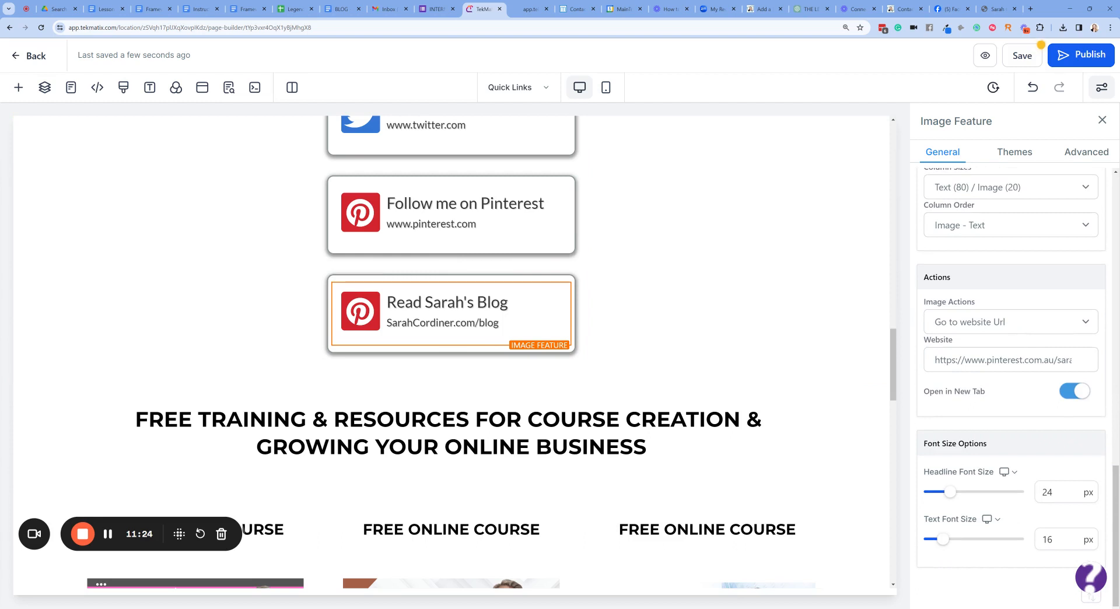
{"action": "left_click_drag", "start_coordinate": [935, 360], "coordinate": [1106, 360]}
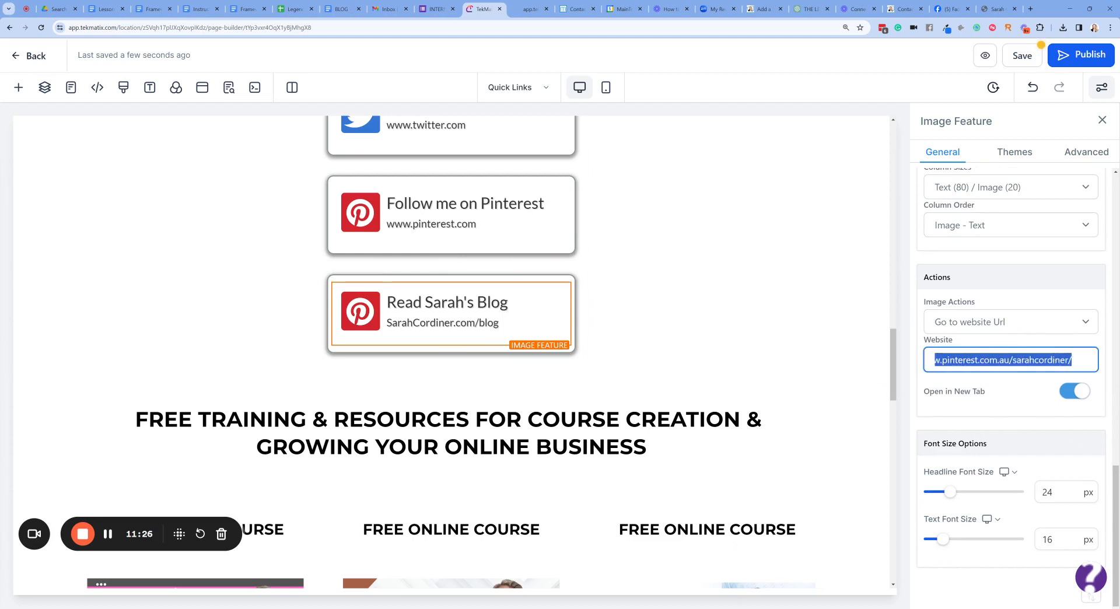
{"action": "key", "text": "BackSpace"}
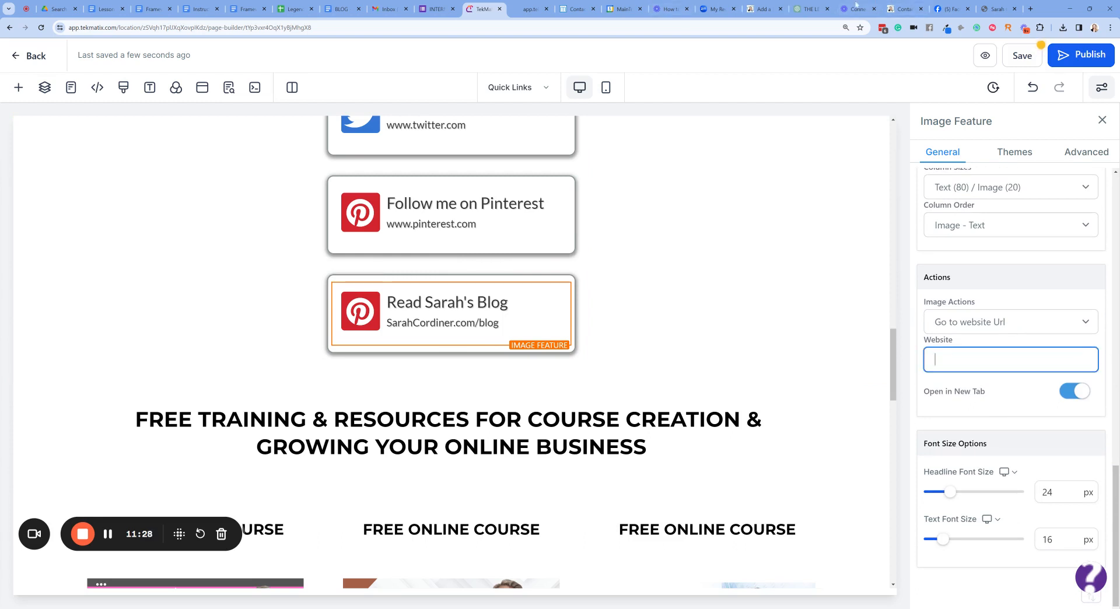
{"action": "left_click", "coordinate": [897, 10]}
{"action": "scroll", "coordinate": [560, 315], "scroll_direction": "up", "scroll_amount": 10}
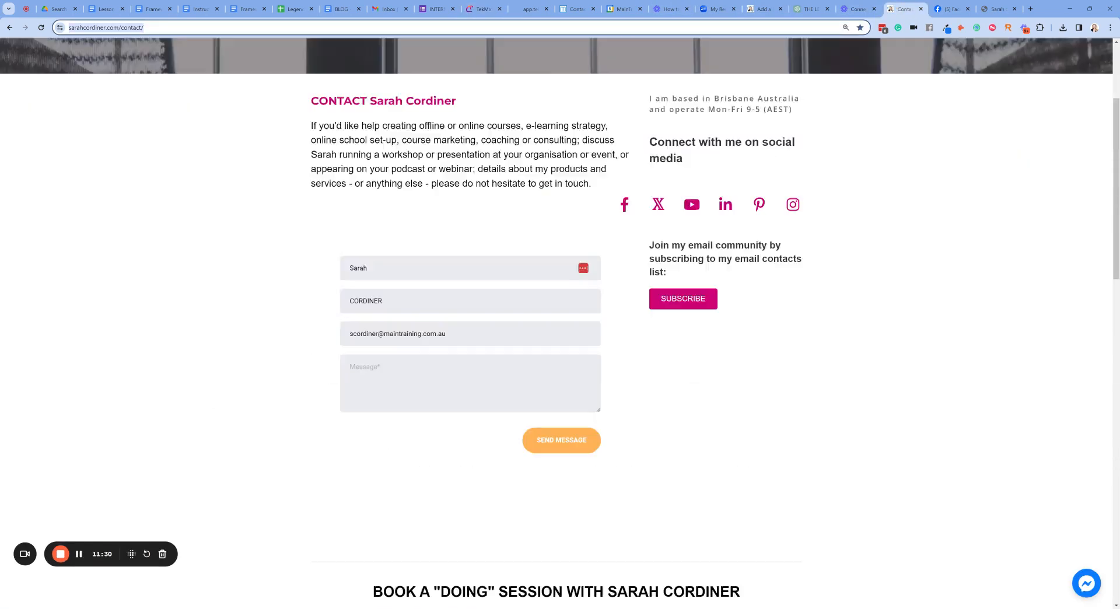
{"action": "mouse_move", "coordinate": [640, 64]}
{"action": "left_click", "coordinate": [691, 65]}
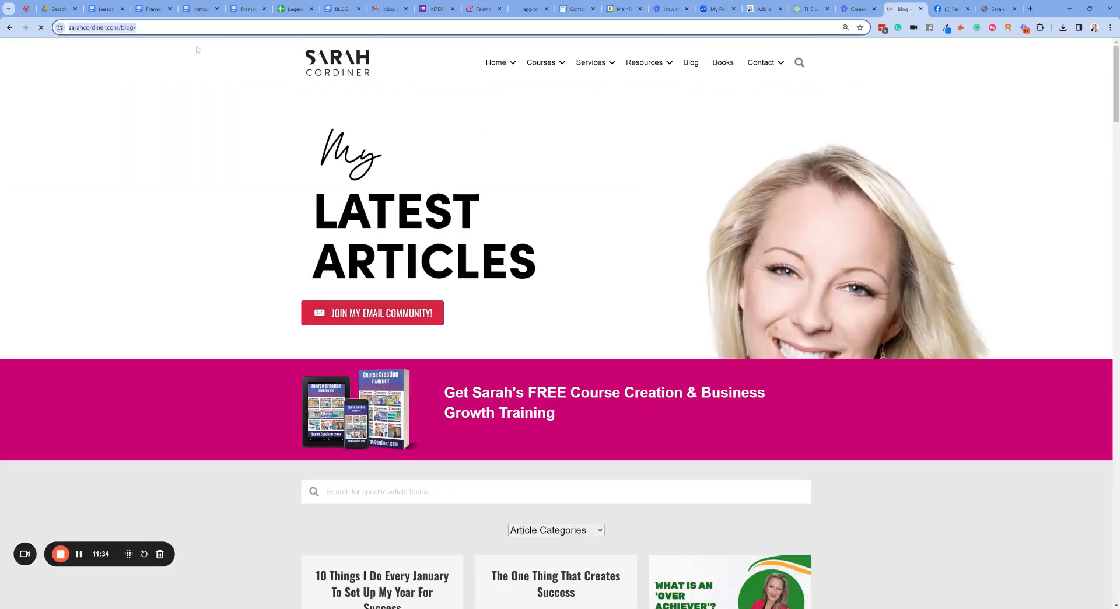
{"action": "left_click", "coordinate": [485, 8]}
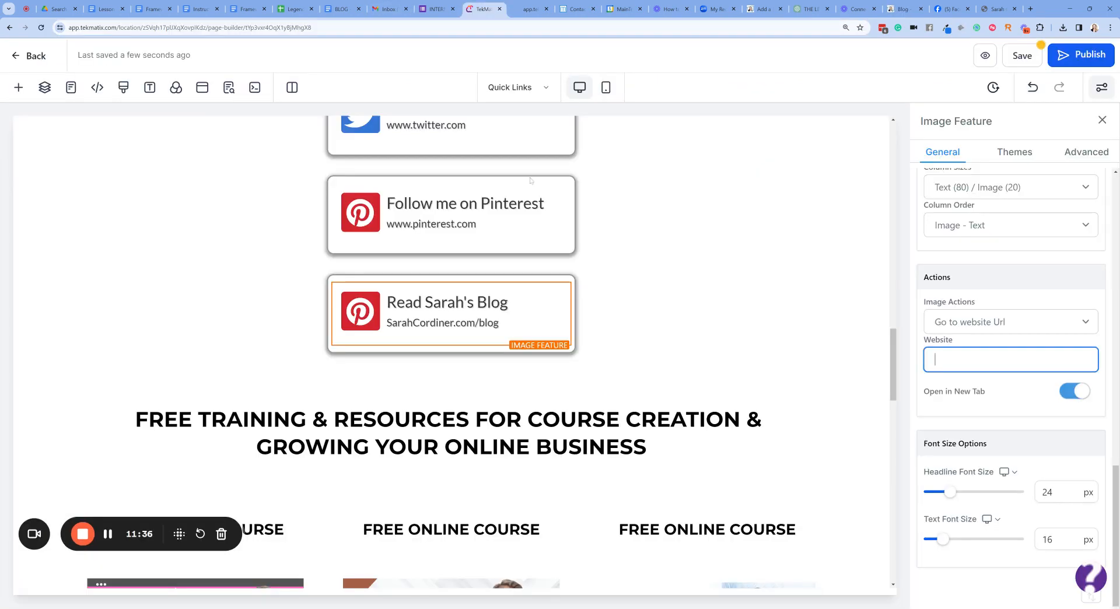
{"action": "type", "text": "https://sarahcordiner.com/blog/"}
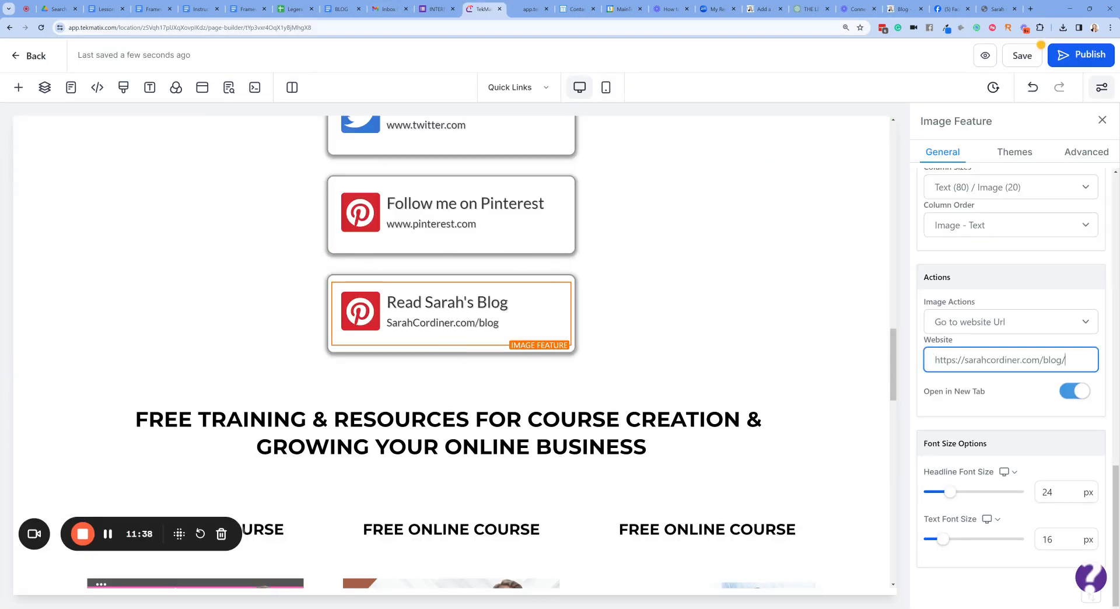
{"action": "left_click", "coordinate": [1022, 60]}
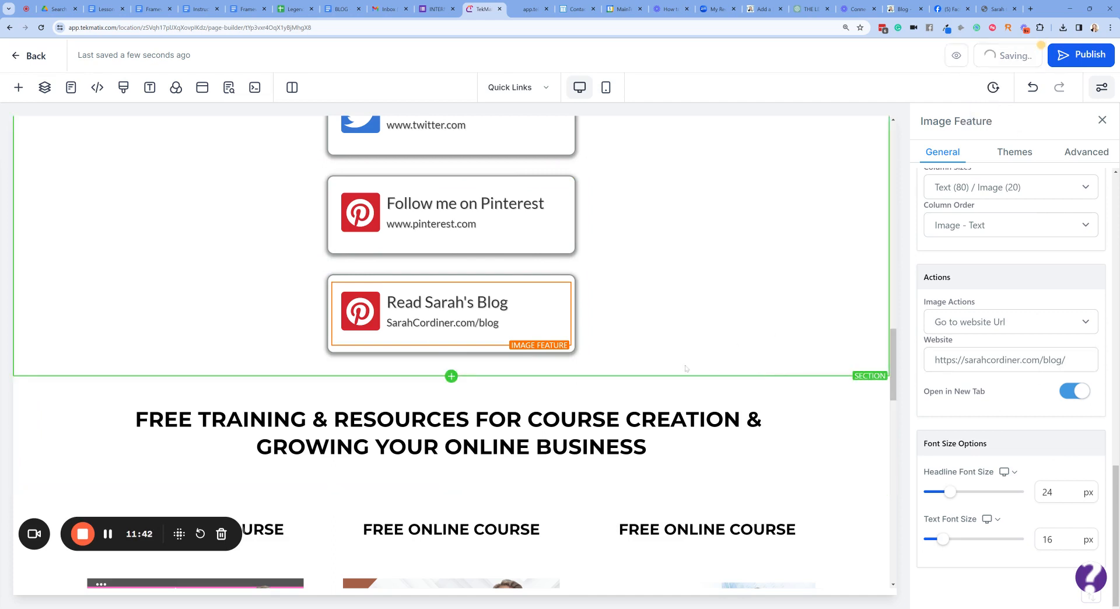
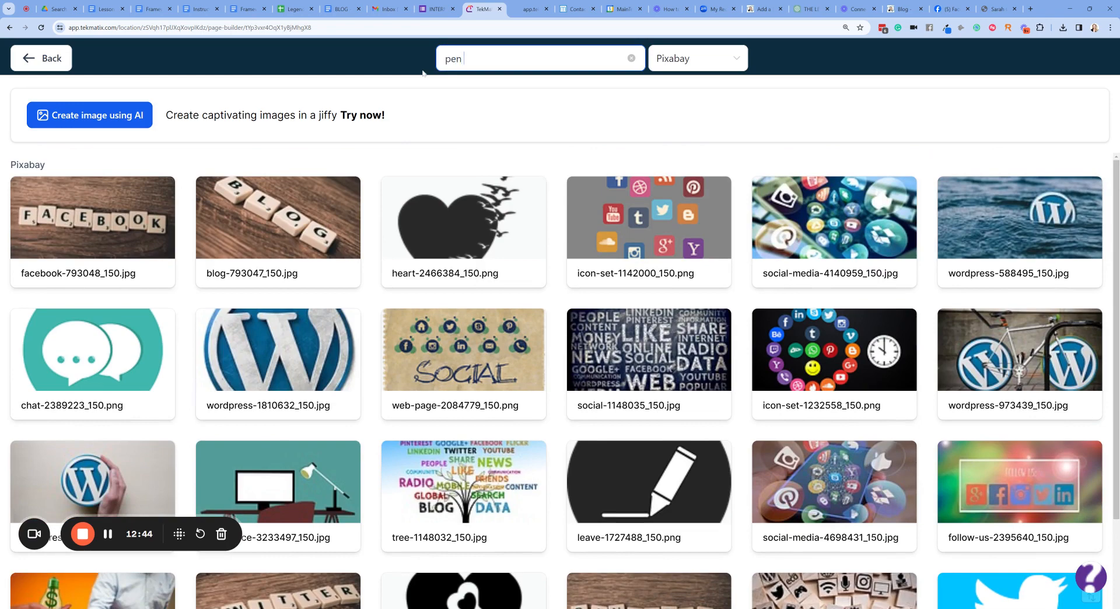
- Search Pixabay for "pen icon", use flat-2126884_150.png as the blog card's image, and save the page
{"action": "type", "text": "icon"}
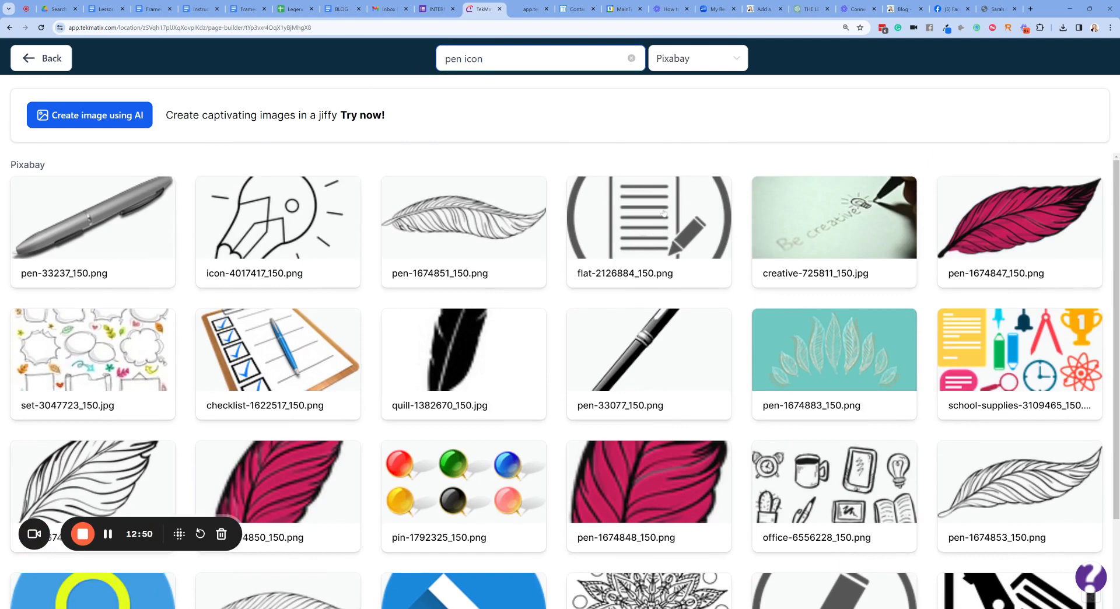
{"action": "left_click", "coordinate": [664, 213]}
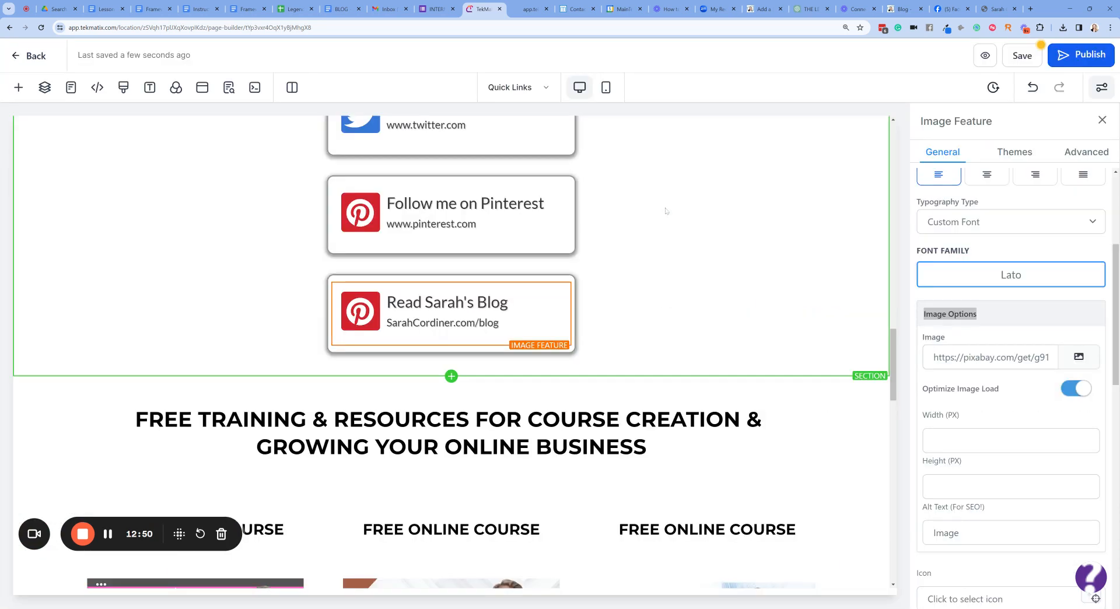
{"action": "scroll", "coordinate": [1070, 354], "scroll_direction": "down", "scroll_amount": 3}
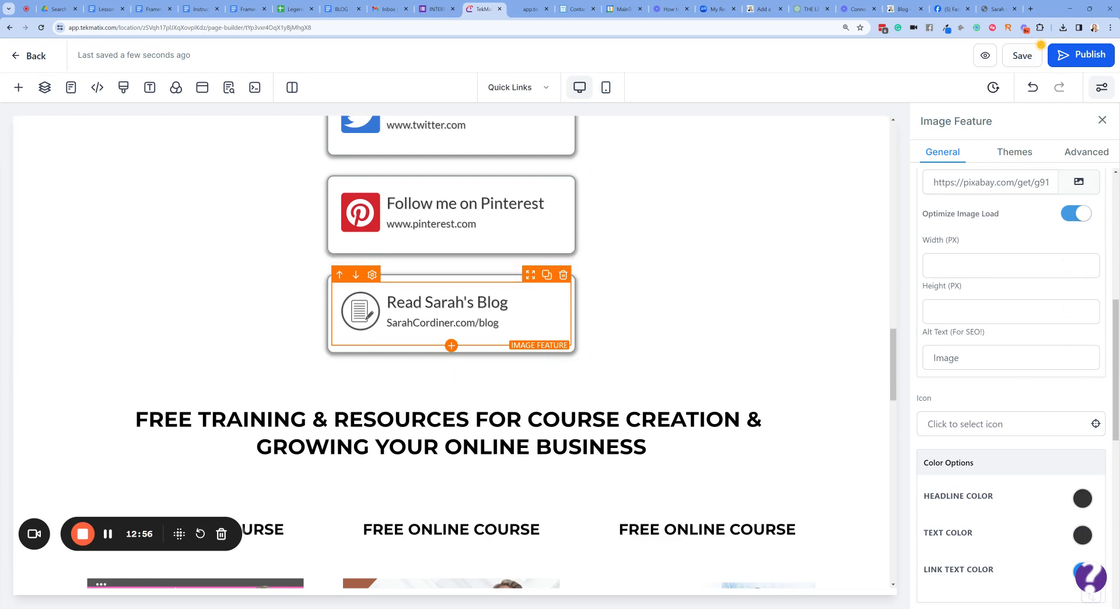
{"action": "scroll", "coordinate": [1011, 379], "scroll_direction": "down", "scroll_amount": 5}
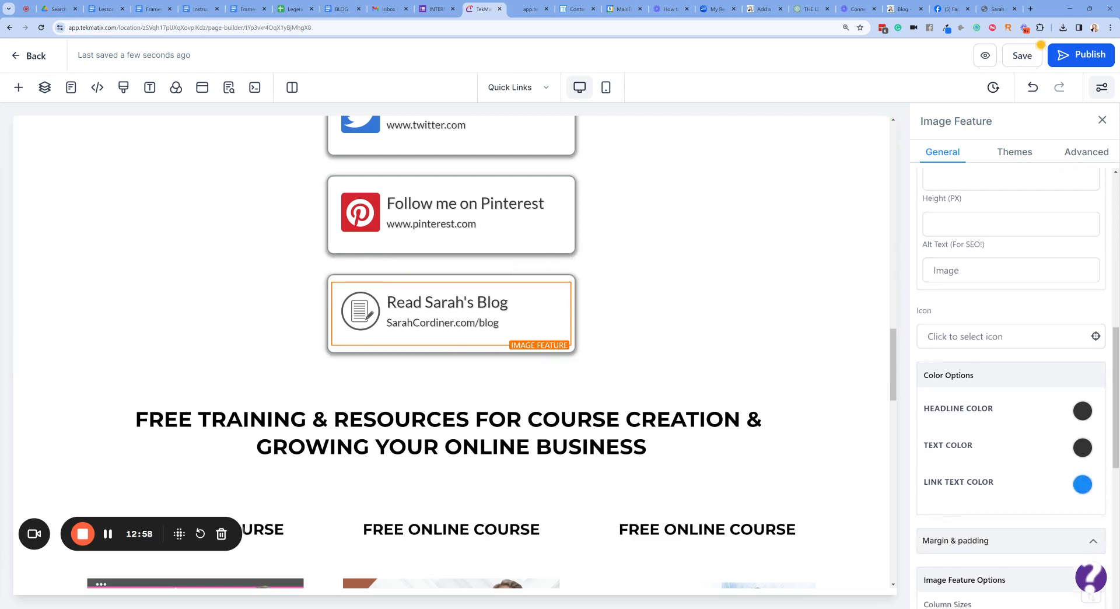
{"action": "scroll", "coordinate": [994, 331], "scroll_direction": "down", "scroll_amount": 5}
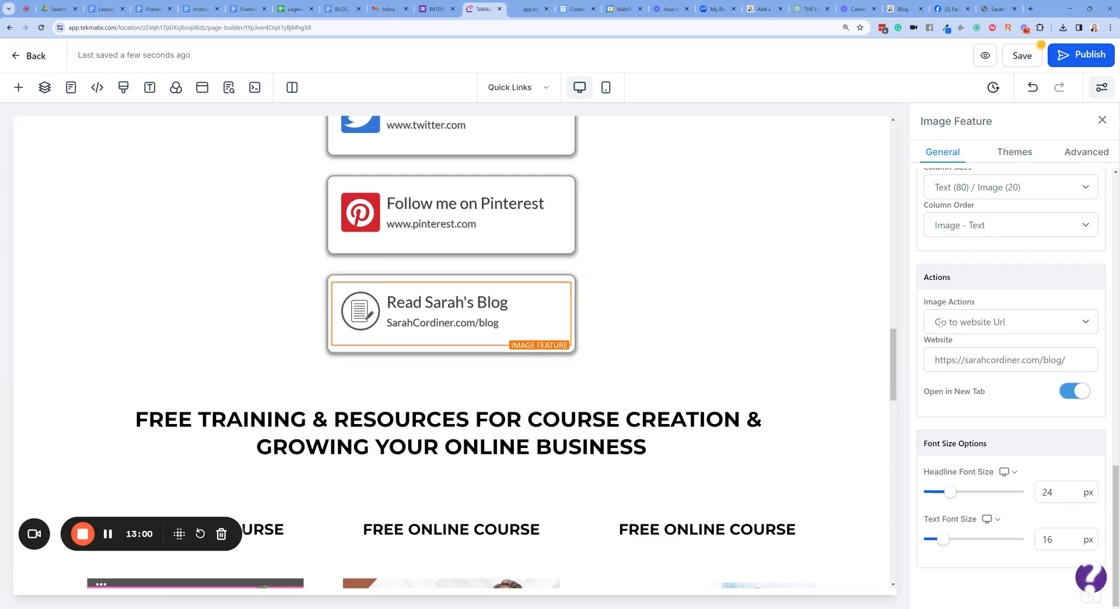
{"action": "left_click", "coordinate": [1023, 58]}
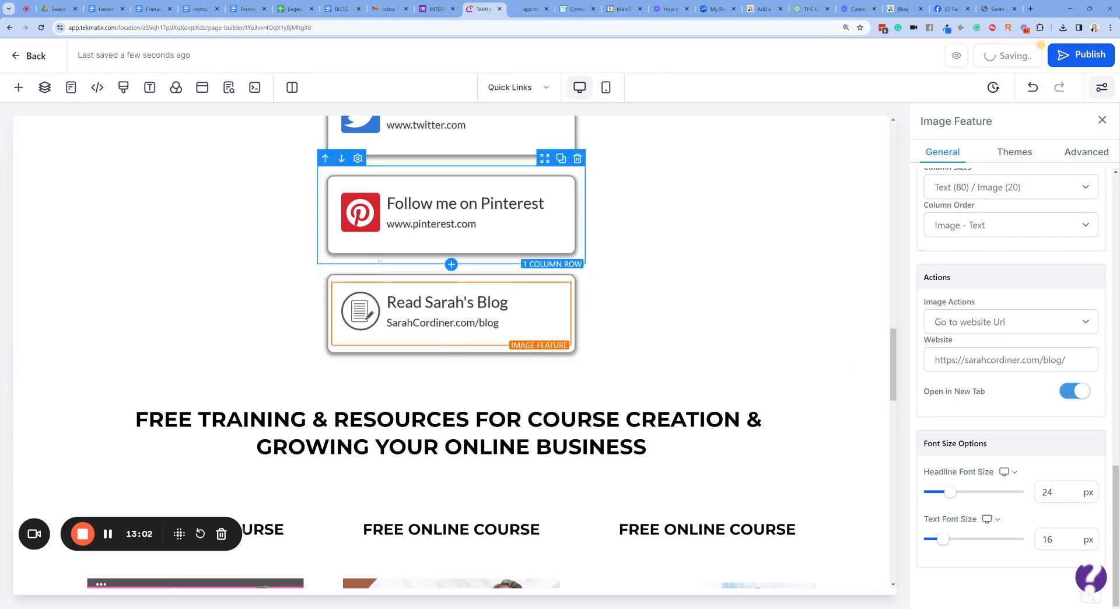
- Review the page from the email button and opt-in form through the social icons to the link cards
{"action": "scroll", "coordinate": [660, 268], "scroll_direction": "up", "scroll_amount": 6}
{"action": "scroll", "coordinate": [661, 269], "scroll_direction": "up", "scroll_amount": 15}
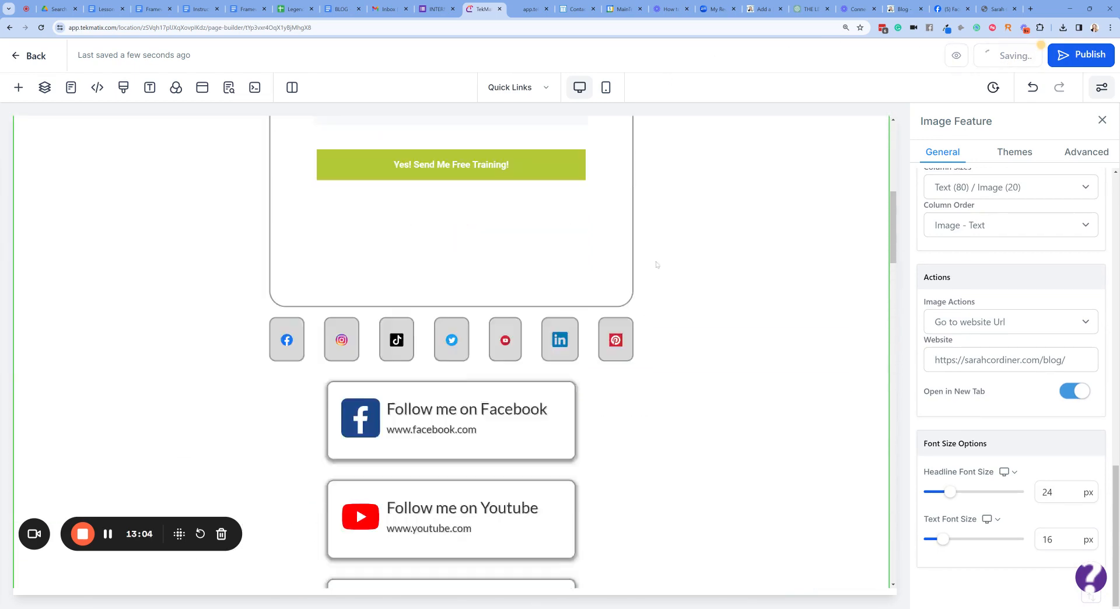
{"action": "scroll", "coordinate": [656, 265], "scroll_direction": "down", "scroll_amount": 7}
{"action": "scroll", "coordinate": [658, 265], "scroll_direction": "down", "scroll_amount": 3}
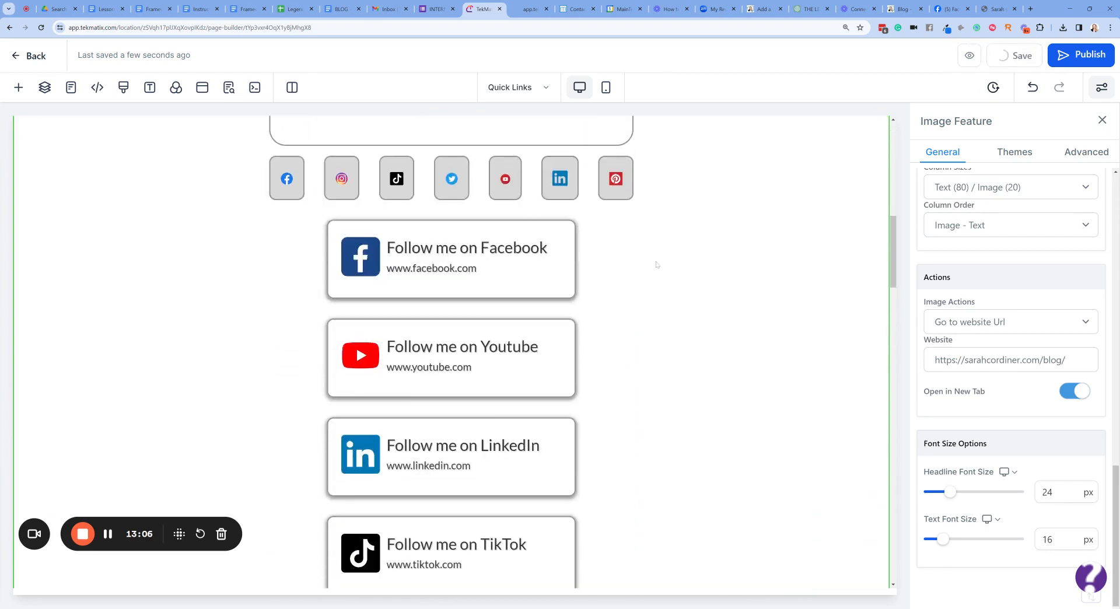
{"action": "scroll", "coordinate": [657, 266], "scroll_direction": "up", "scroll_amount": 7}
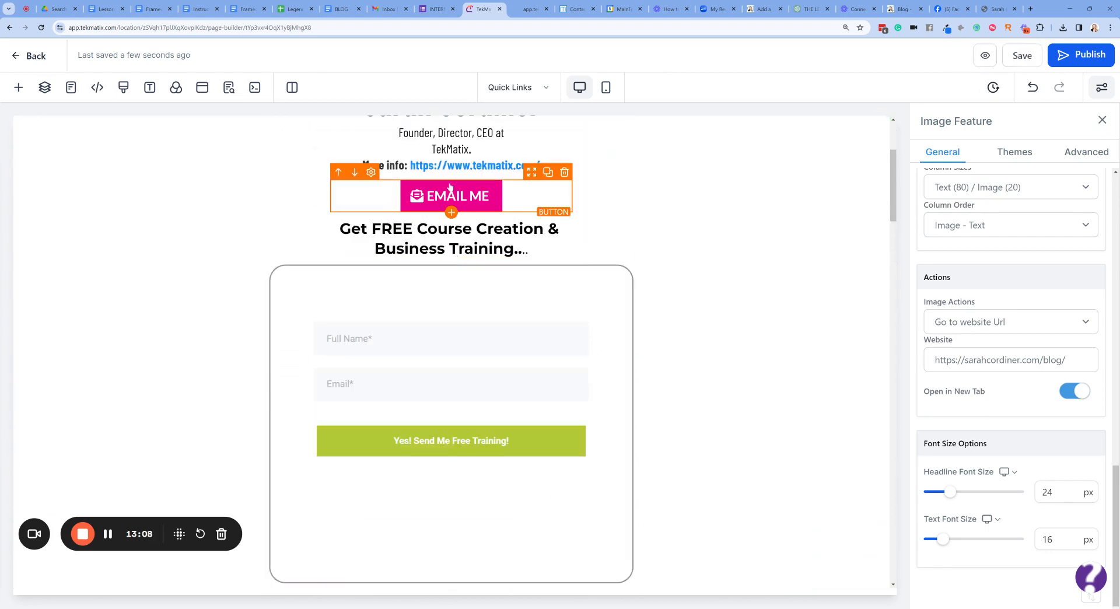
{"action": "scroll", "coordinate": [473, 286], "scroll_direction": "up", "scroll_amount": 2}
{"action": "scroll", "coordinate": [529, 300], "scroll_direction": "down", "scroll_amount": 3}
{"action": "scroll", "coordinate": [529, 299], "scroll_direction": "down", "scroll_amount": 10}
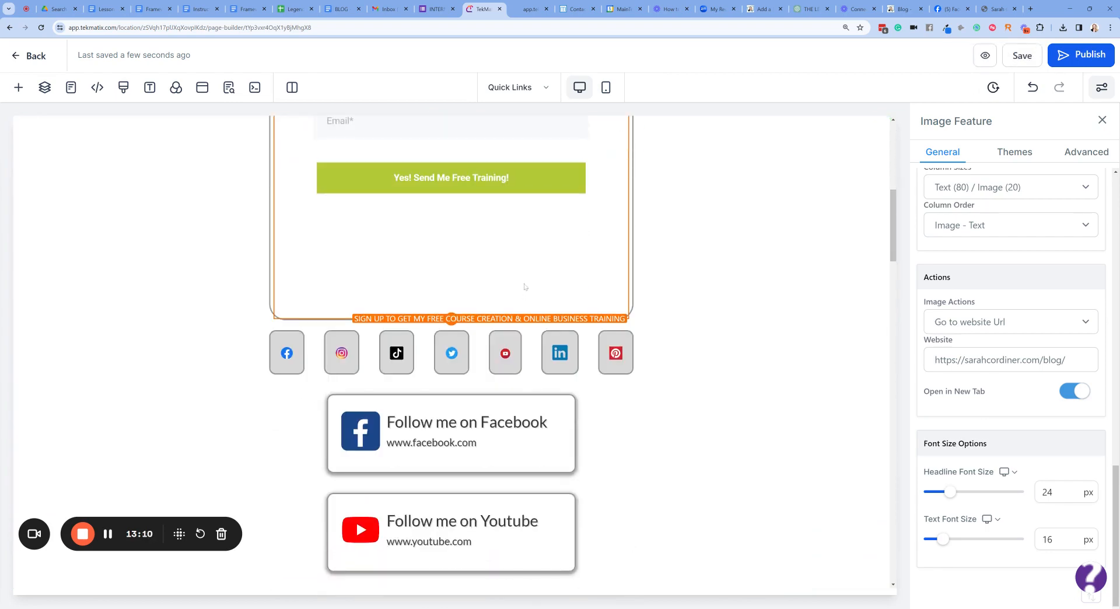
{"action": "scroll", "coordinate": [529, 273], "scroll_direction": "down", "scroll_amount": 2}
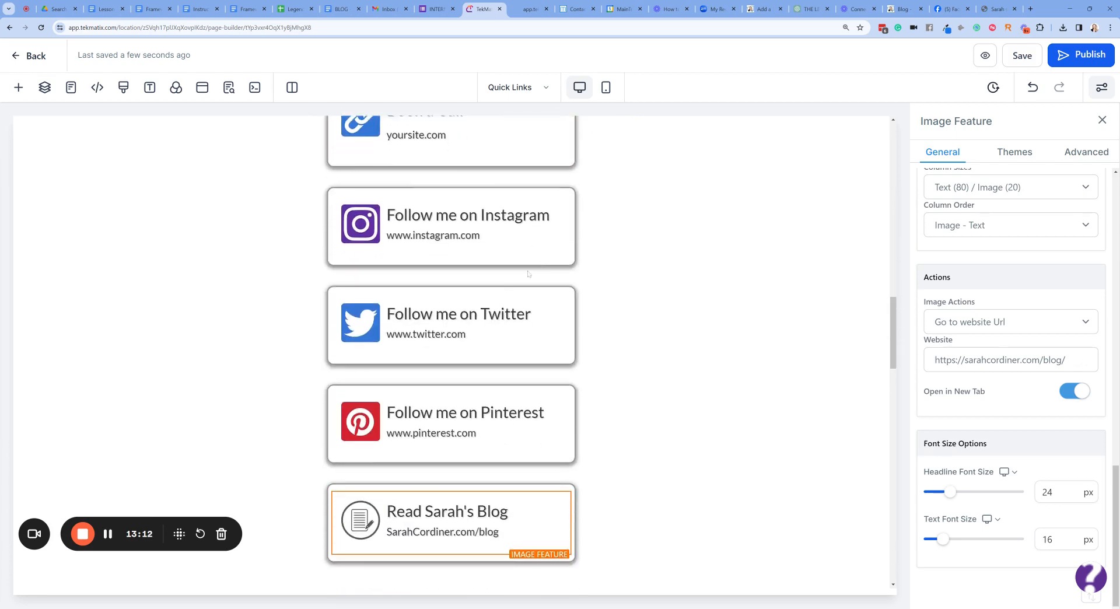
{"action": "scroll", "coordinate": [529, 269], "scroll_direction": "up", "scroll_amount": 9}
{"action": "scroll", "coordinate": [529, 265], "scroll_direction": "down", "scroll_amount": 3}
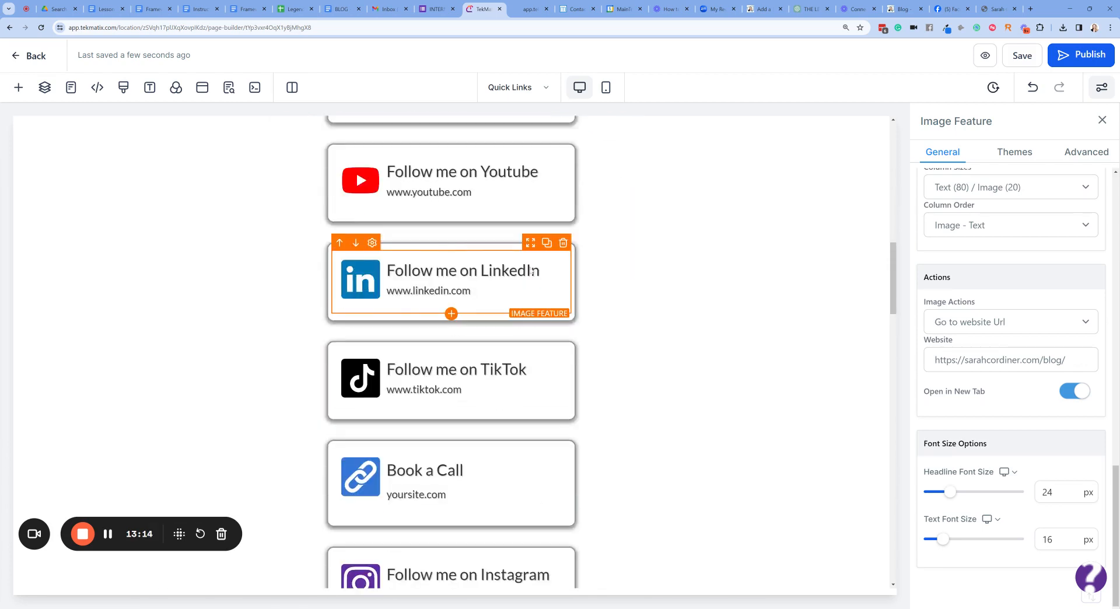
{"action": "scroll", "coordinate": [529, 265], "scroll_direction": "up", "scroll_amount": 3}
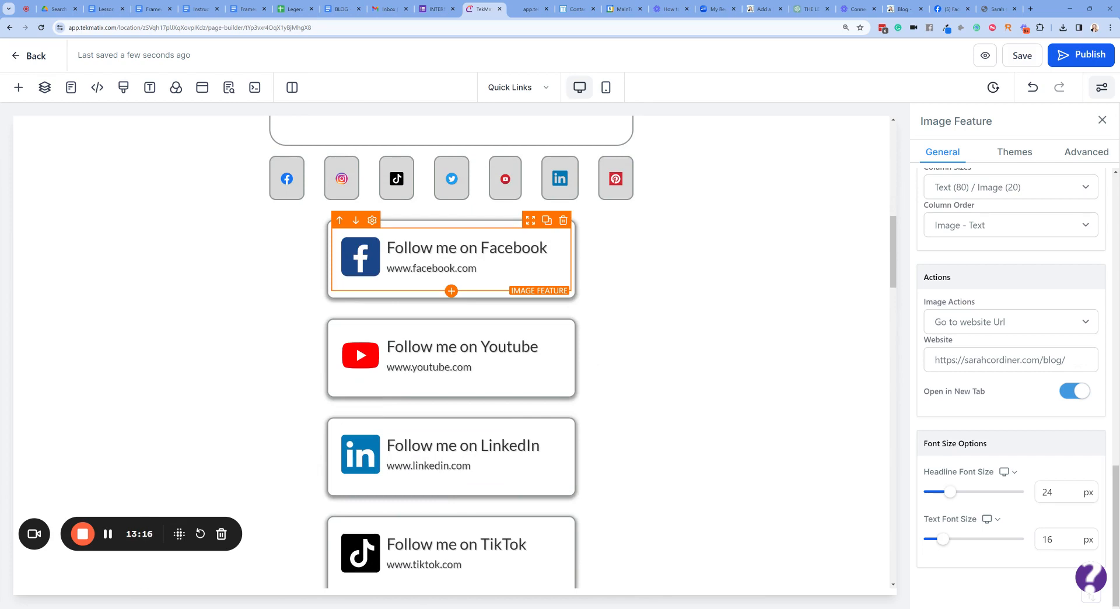
{"action": "scroll", "coordinate": [469, 297], "scroll_direction": "up", "scroll_amount": 5}
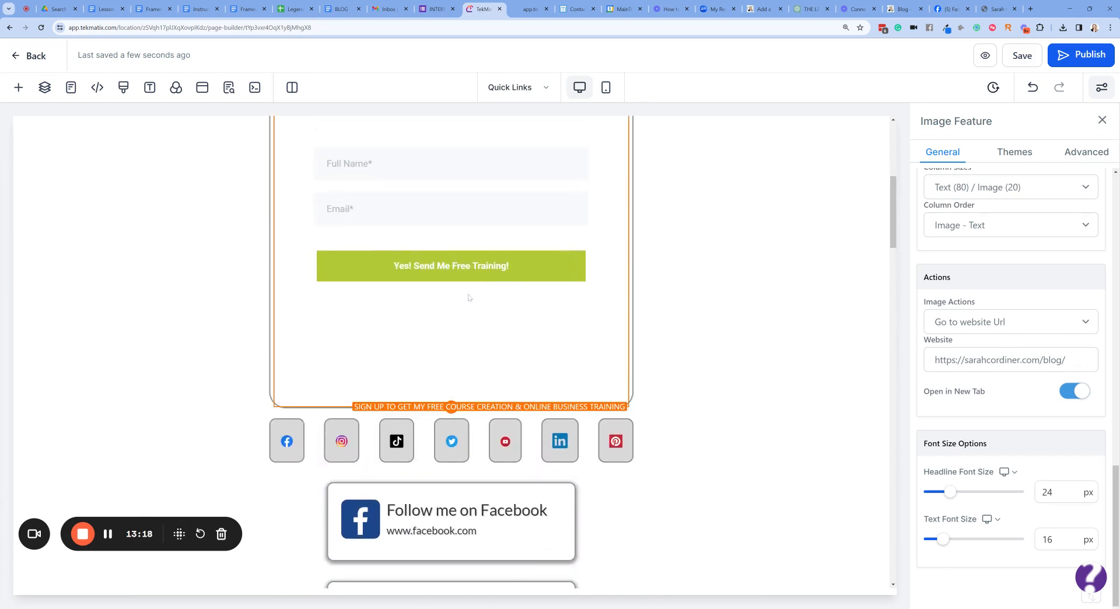
{"action": "scroll", "coordinate": [468, 298], "scroll_direction": "up", "scroll_amount": 4}
- Duplicate the row containing the "Follow me on Facebook" card
{"action": "scroll", "coordinate": [469, 294], "scroll_direction": "down", "scroll_amount": 6}
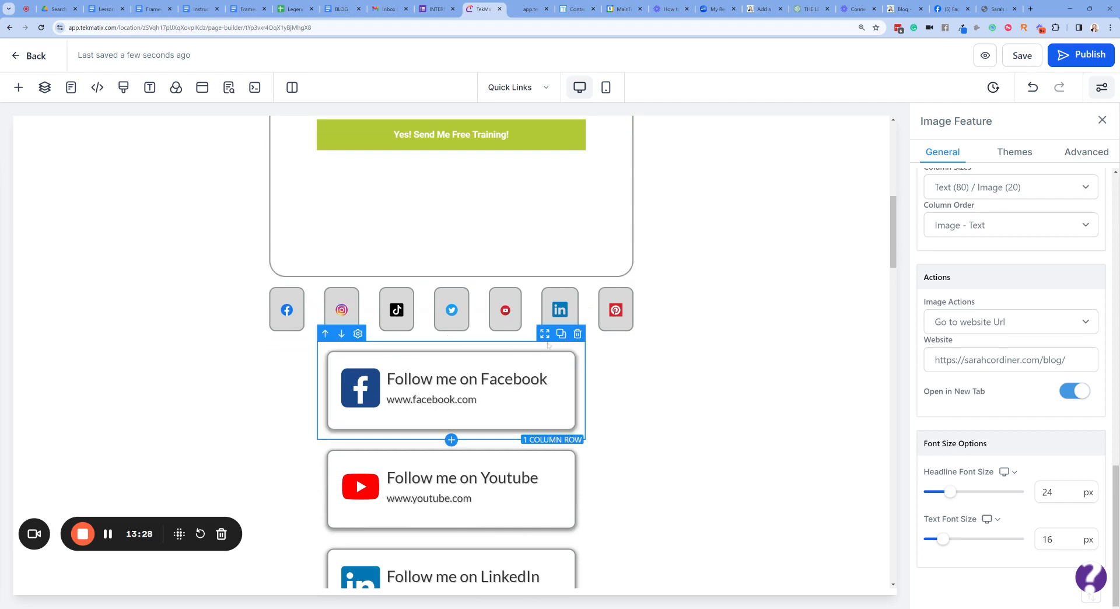
{"action": "left_click", "coordinate": [561, 334]}
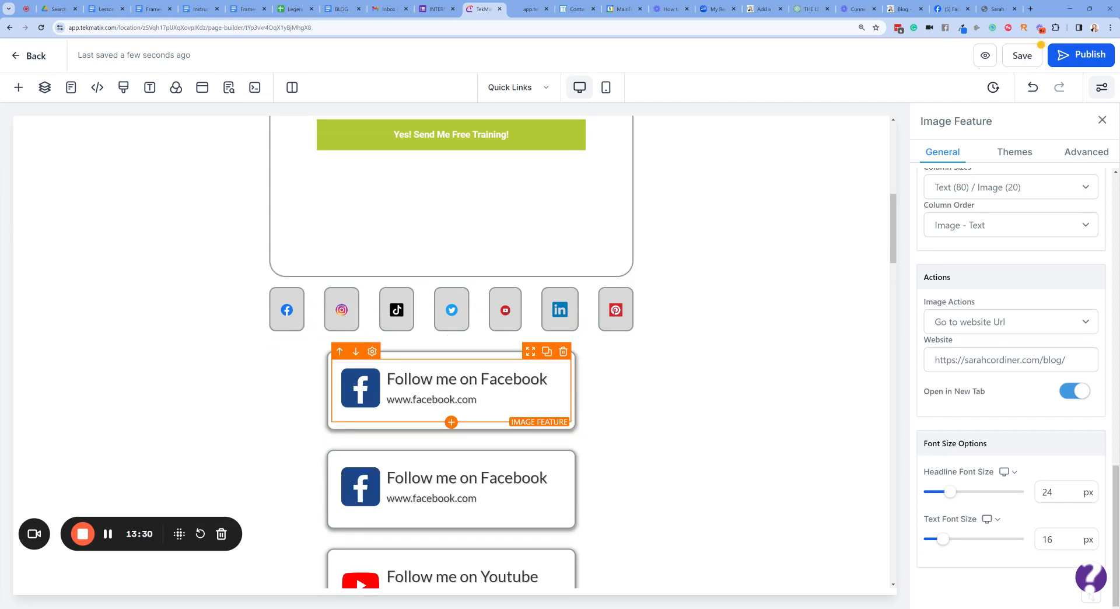
{"action": "scroll", "coordinate": [479, 280], "scroll_direction": "down", "scroll_amount": 2}
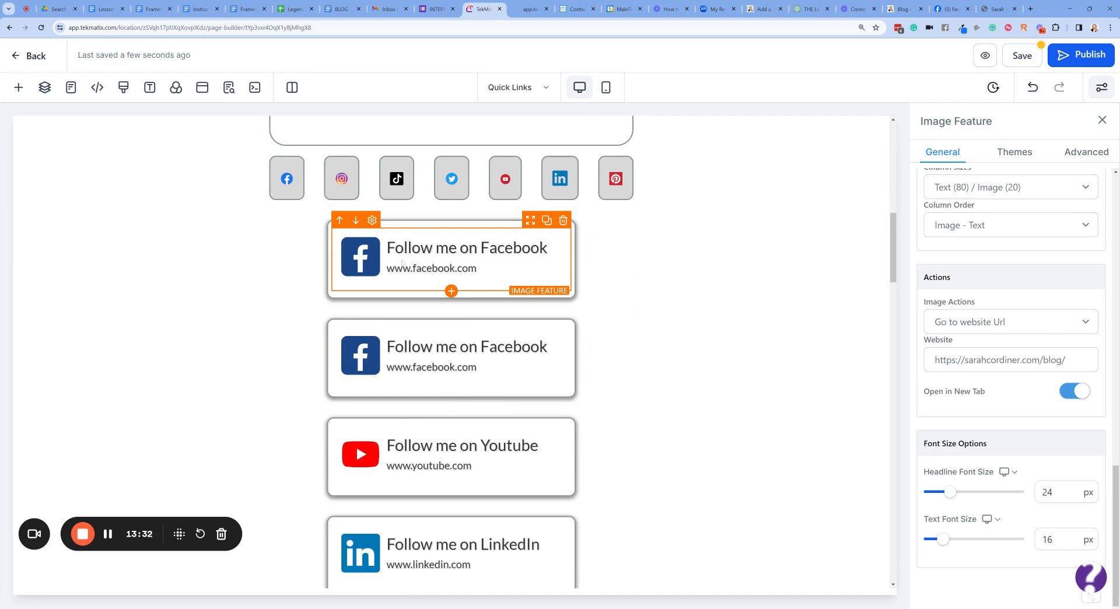
- Set the duplicated top card's headline to "Join The Legends Lab" and its subtext to the owner's website address ending in /Legends
{"action": "triple_click", "coordinate": [507, 248]}
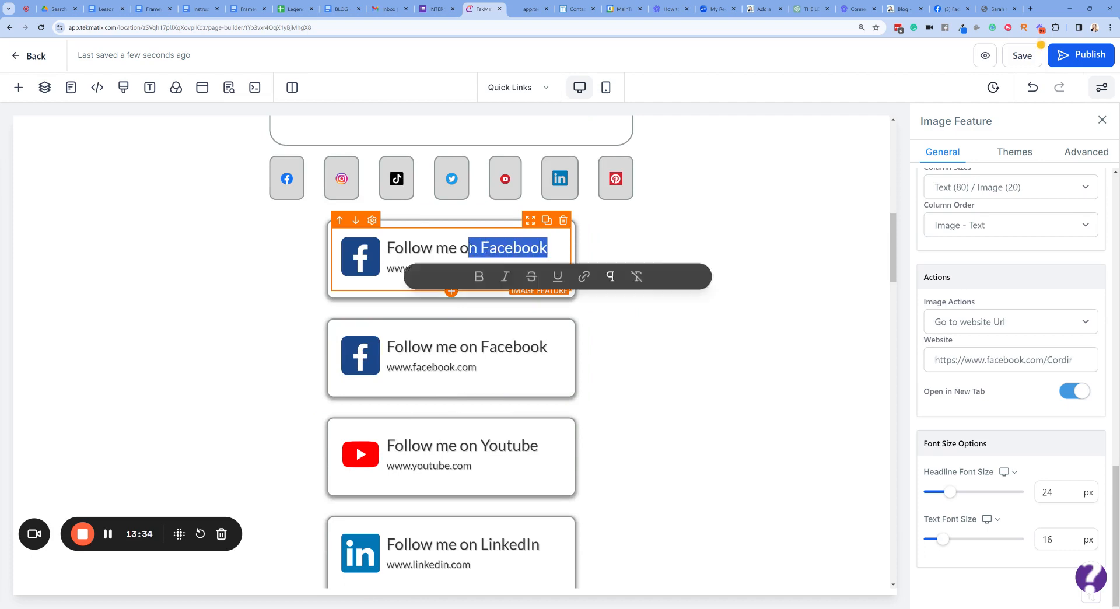
{"action": "type", "text": "J"}
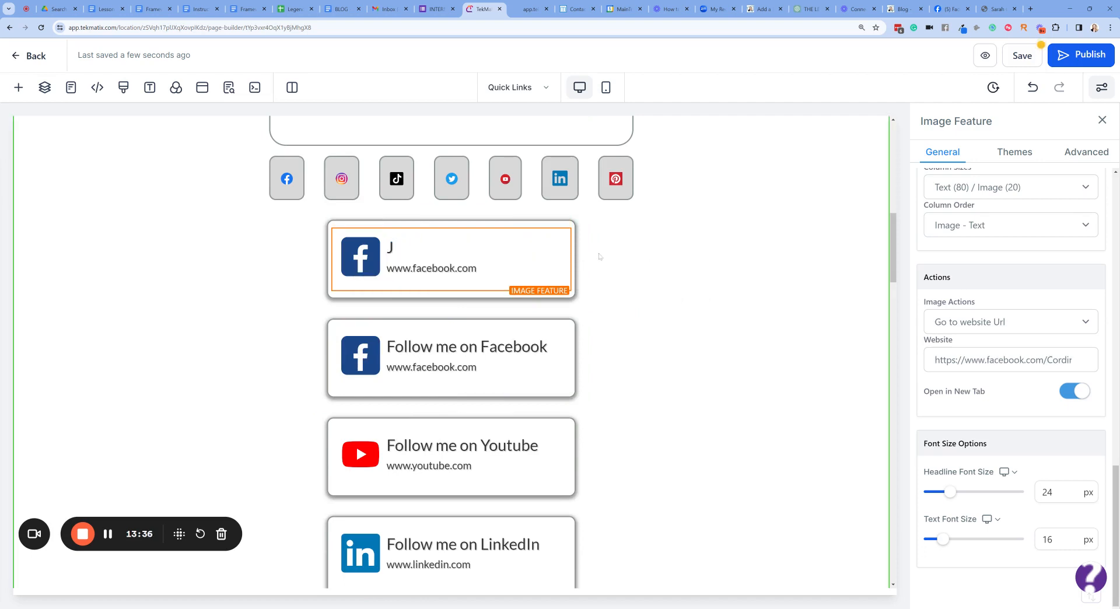
{"action": "type", "text": "oin The Legend"}
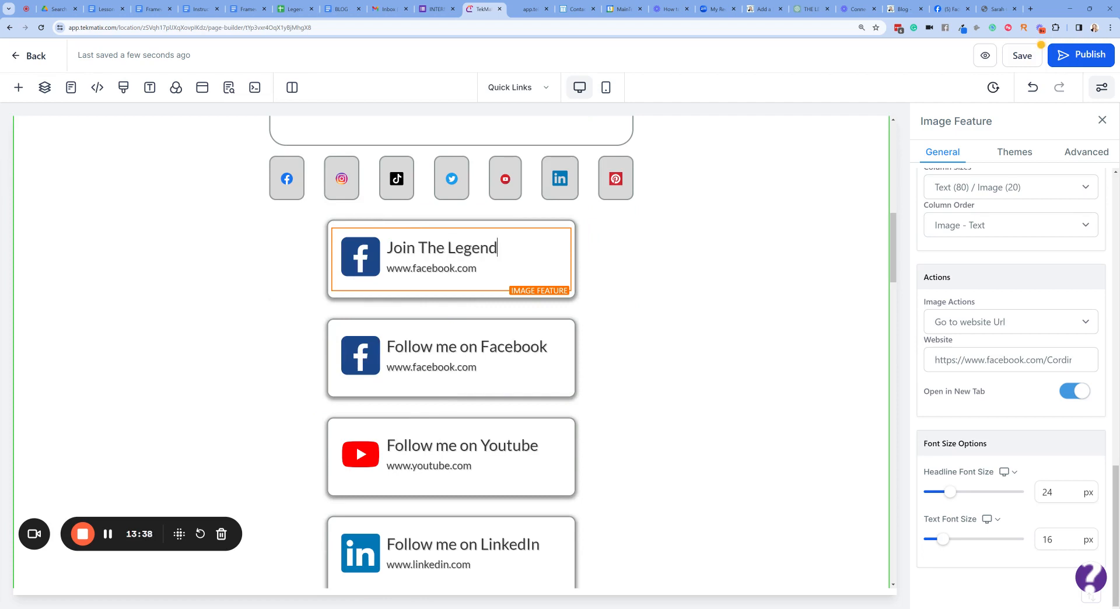
{"action": "type", "text": "s Lab"}
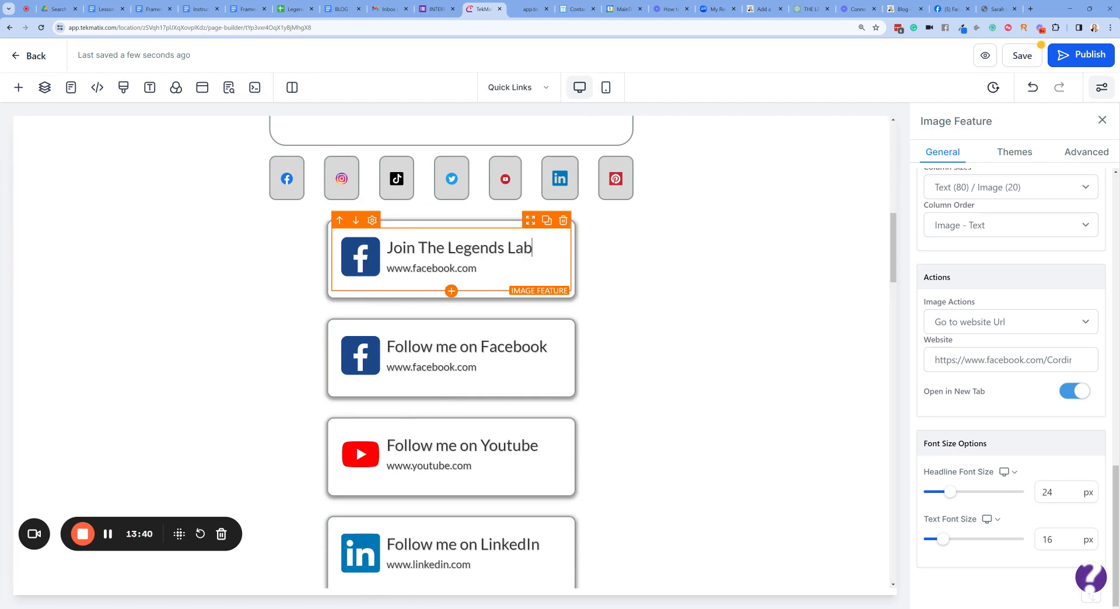
{"action": "left_click_drag", "start_coordinate": [477, 269], "coordinate": [382, 282]}
{"action": "key", "text": "BackSpace"}
{"action": "type", "text": "Sara"}
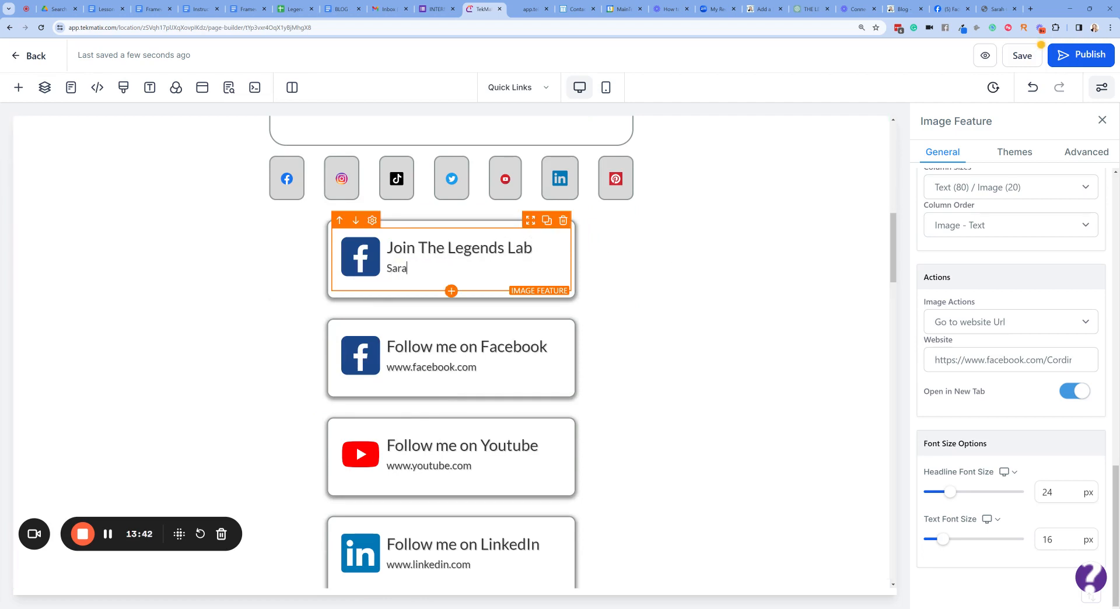
{"action": "type", "text": "hCordiner.com/le"}
{"action": "type", "text": "Legends"}
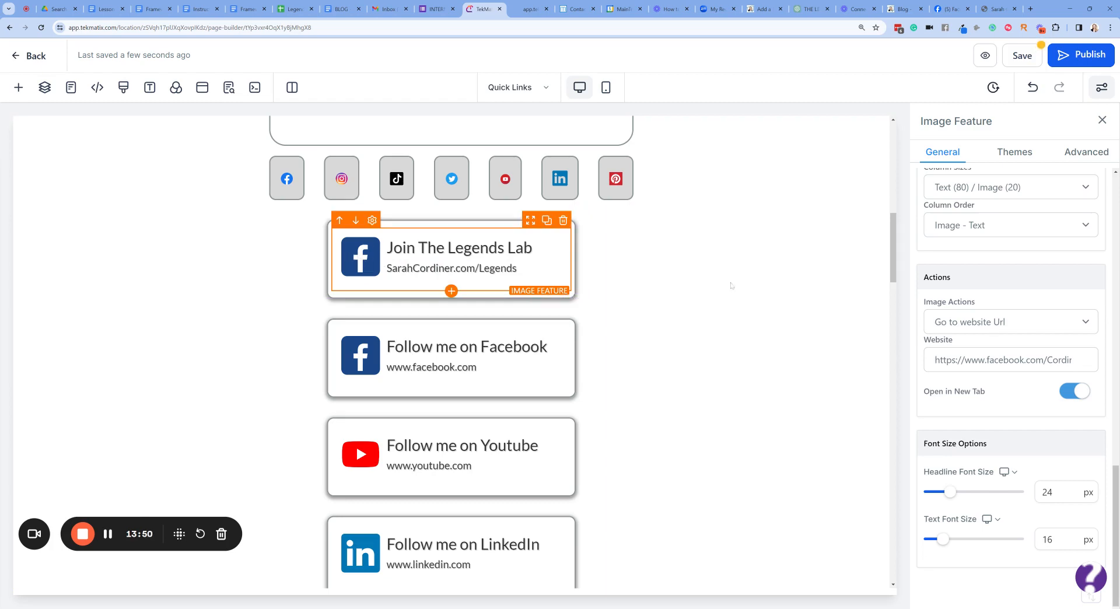
- Upload "the legends lab (1).png" to the media library and use it as the "Join The Legends Lab" card's image
{"action": "scroll", "coordinate": [1011, 373], "scroll_direction": "up", "scroll_amount": 10}
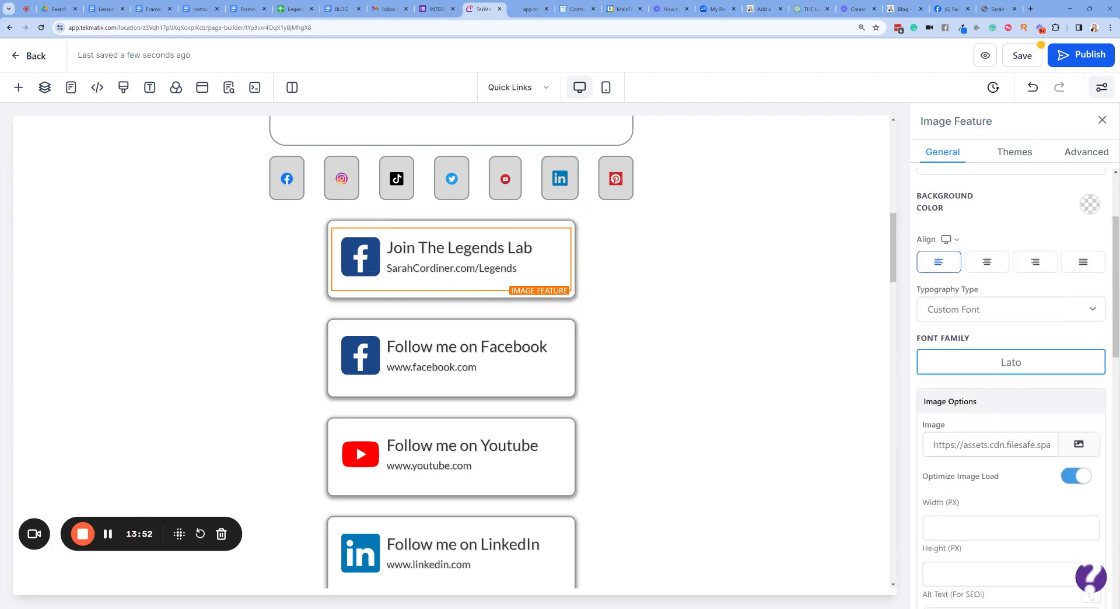
{"action": "scroll", "coordinate": [1016, 261], "scroll_direction": "down", "scroll_amount": 4}
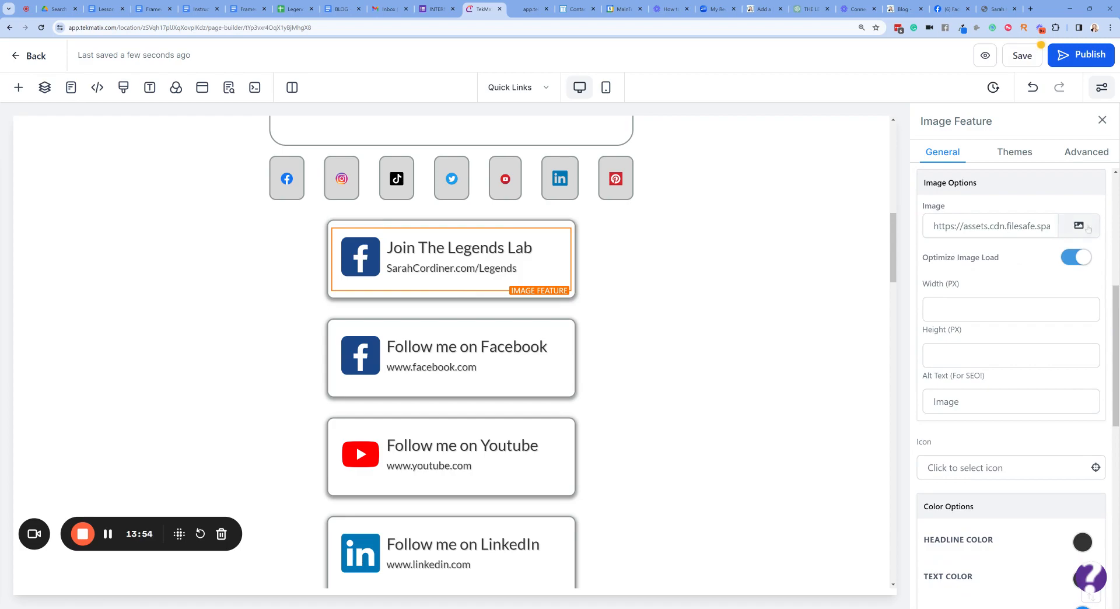
{"action": "left_click", "coordinate": [1086, 228]}
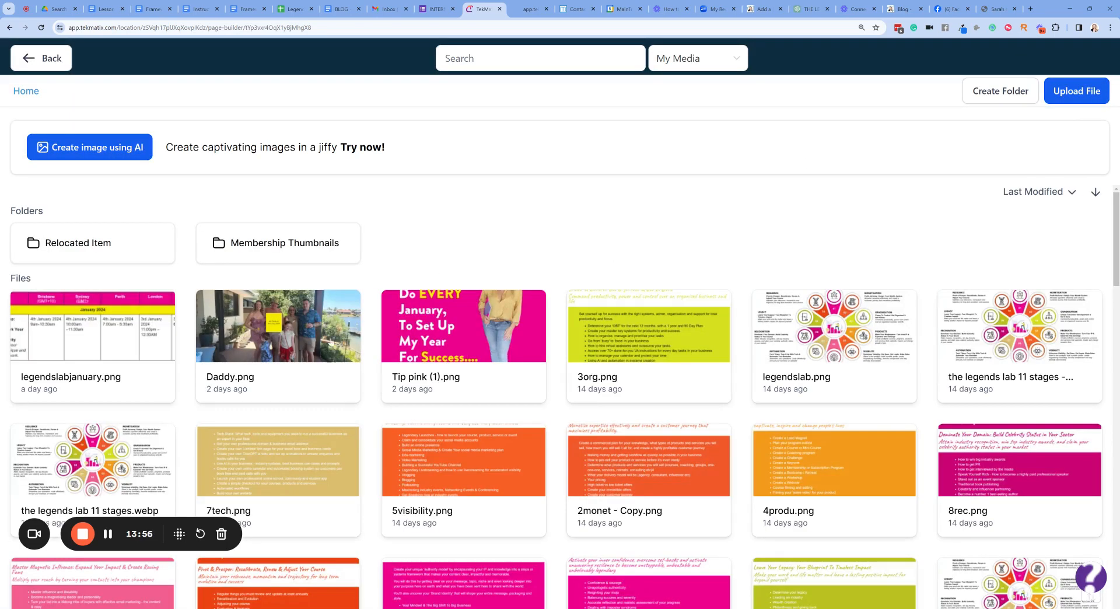
{"action": "scroll", "coordinate": [370, 322], "scroll_direction": "down", "scroll_amount": 10}
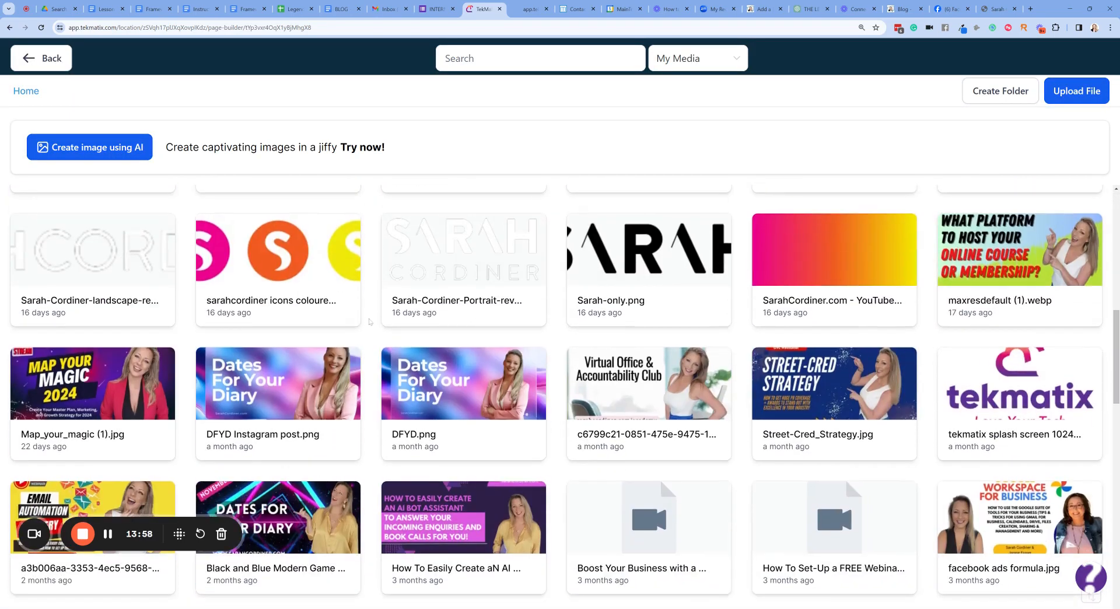
{"action": "scroll", "coordinate": [369, 321], "scroll_direction": "up", "scroll_amount": 10}
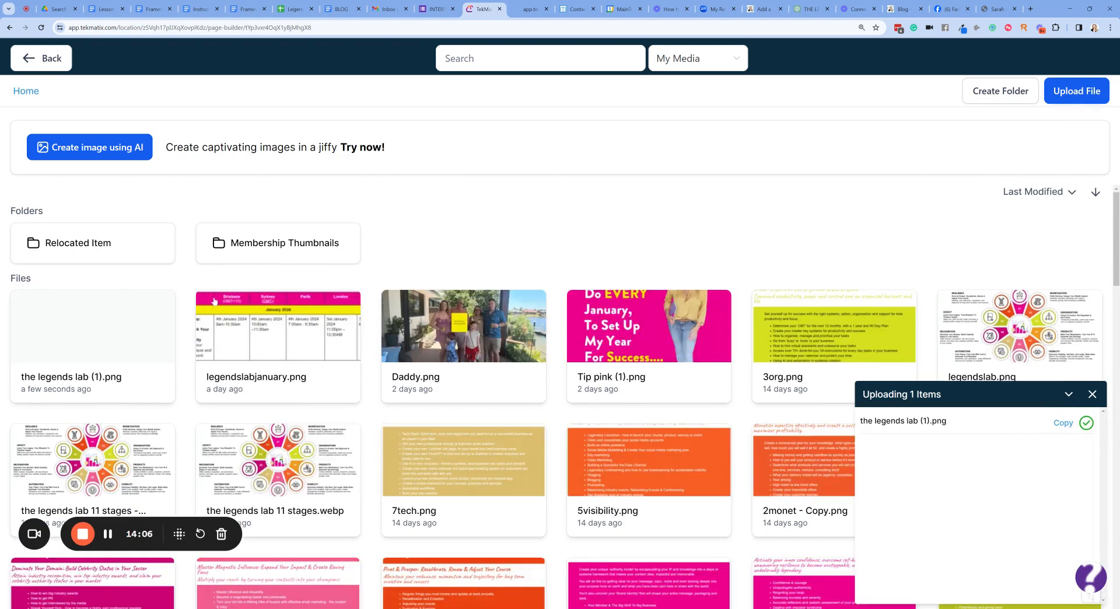
{"action": "left_click", "coordinate": [94, 321]}
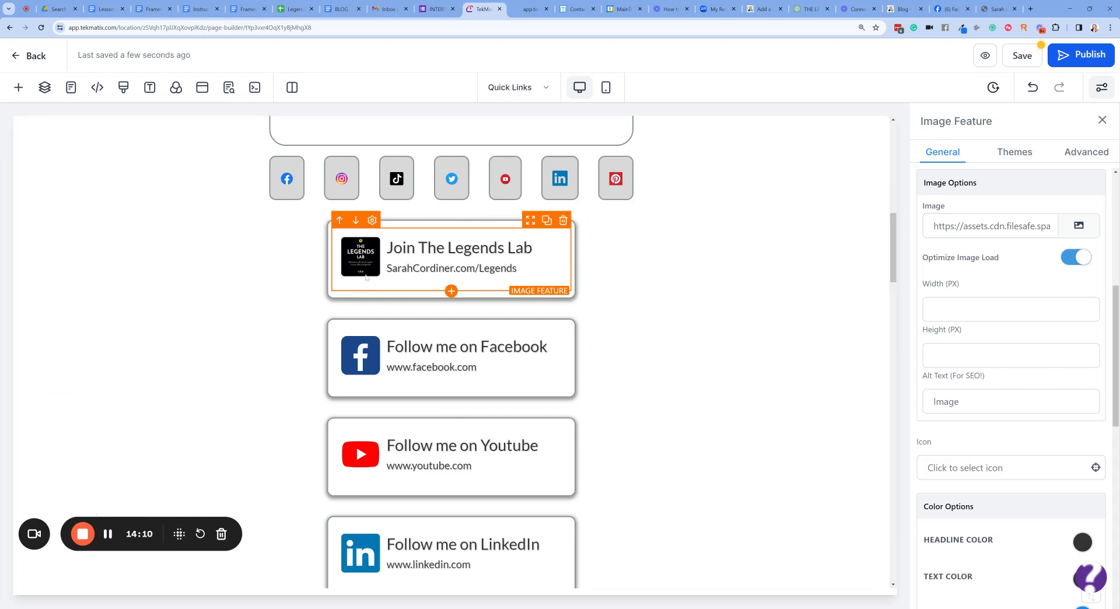
- Replace the "Join The Legends Lab" card's website link with the owner's site address ending in /legends, and save the page
{"action": "scroll", "coordinate": [1030, 385], "scroll_direction": "down", "scroll_amount": 10}
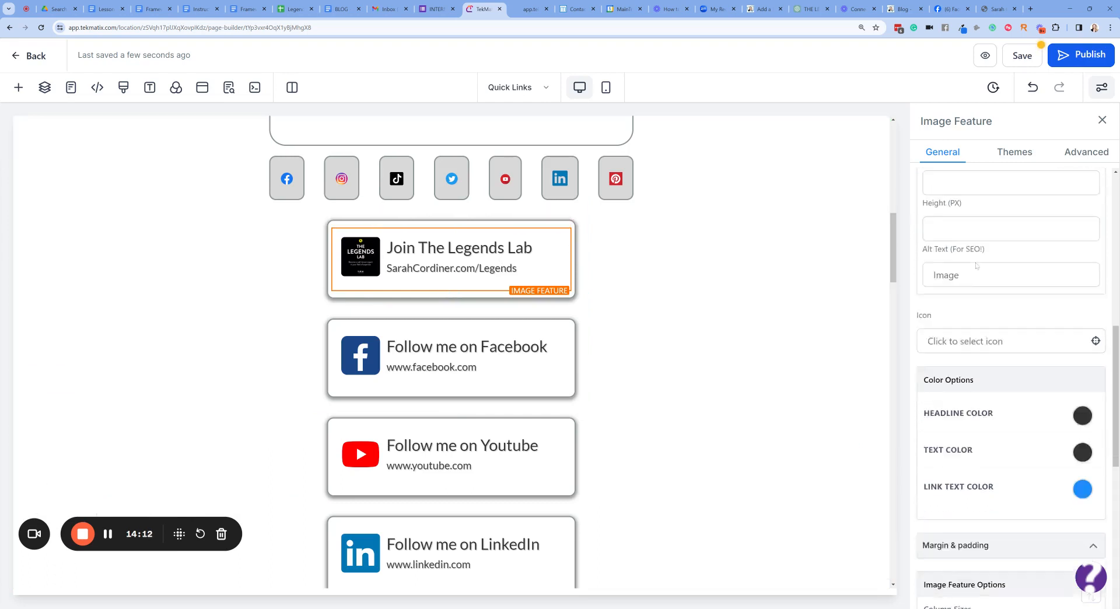
{"action": "scroll", "coordinate": [1030, 385], "scroll_direction": "down", "scroll_amount": 1}
{"action": "left_click", "coordinate": [988, 360]}
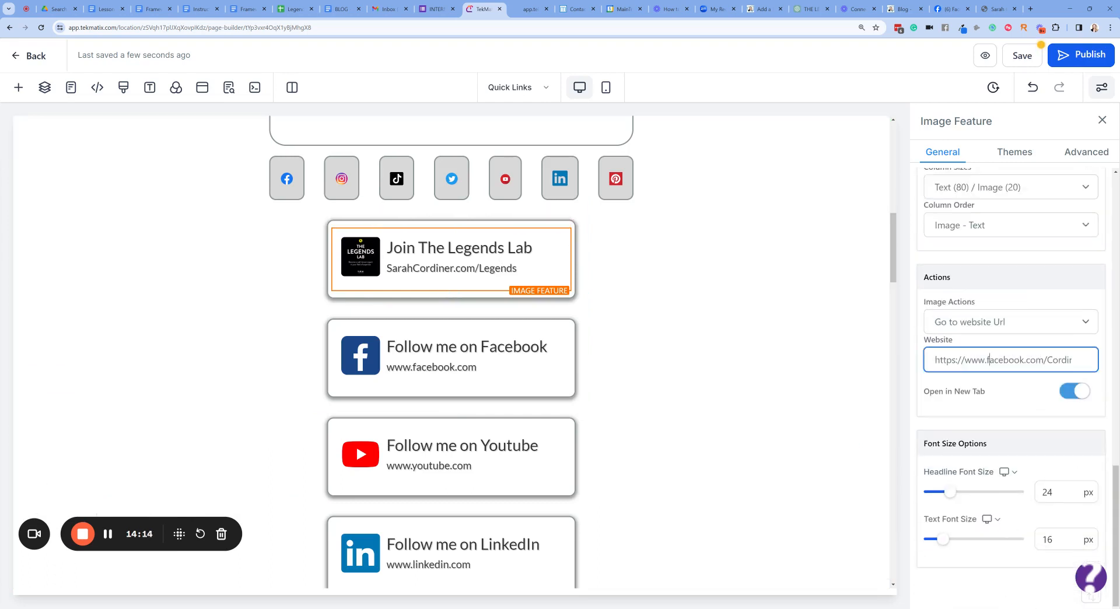
{"action": "left_click", "coordinate": [903, 9]}
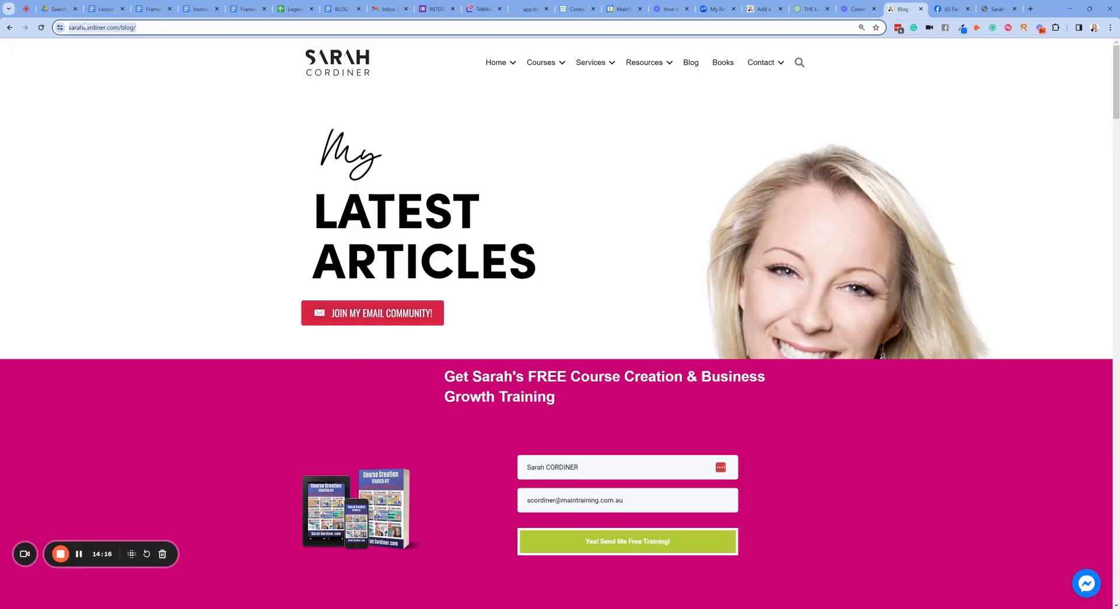
{"action": "left_click", "coordinate": [483, 9]}
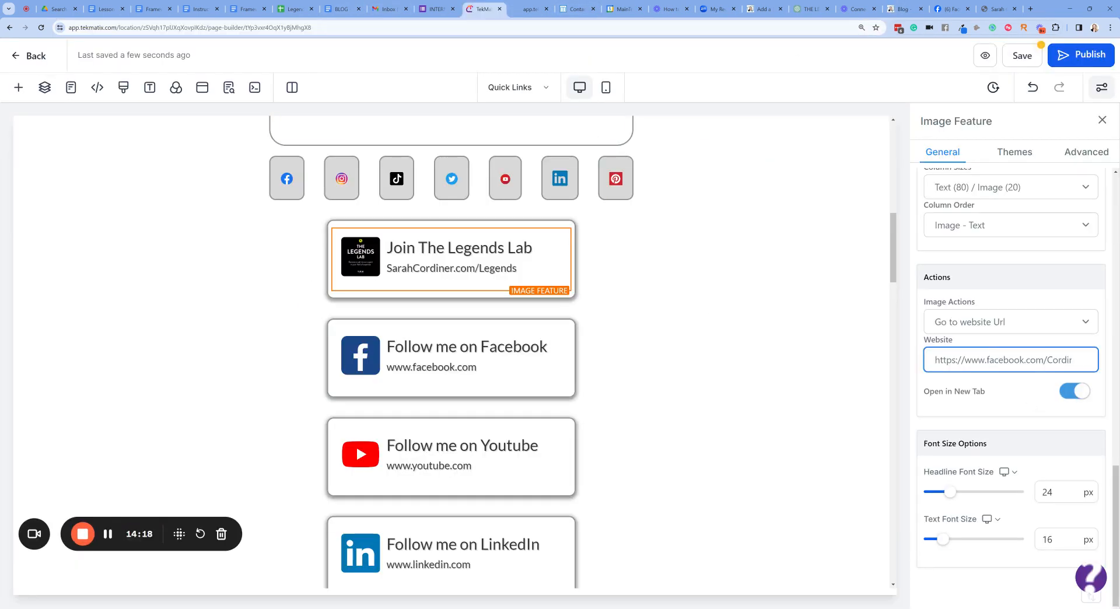
{"action": "key", "text": "ctrl+a"}
{"action": "key", "text": "BackSpace"}
{"action": "type", "text": "https://sarahcordiner.com/blog/"}
{"action": "key", "text": "BackSpace"}
{"action": "key", "text": "BackSpace"}
{"action": "key", "text": "BackSpace"}
{"action": "type", "text": "egends"}
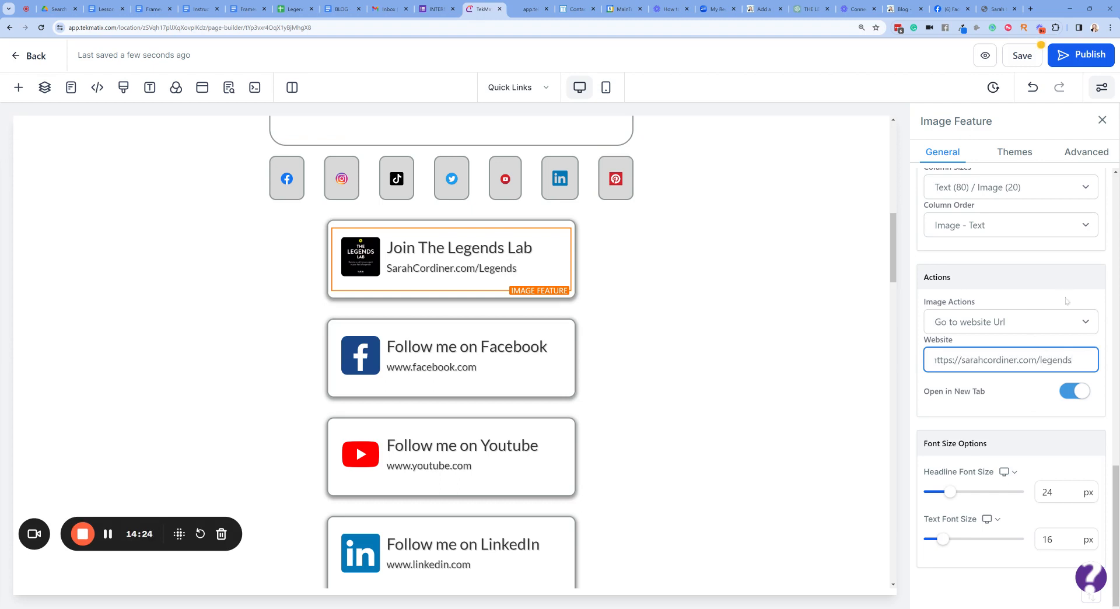
{"action": "left_click", "coordinate": [1061, 293]}
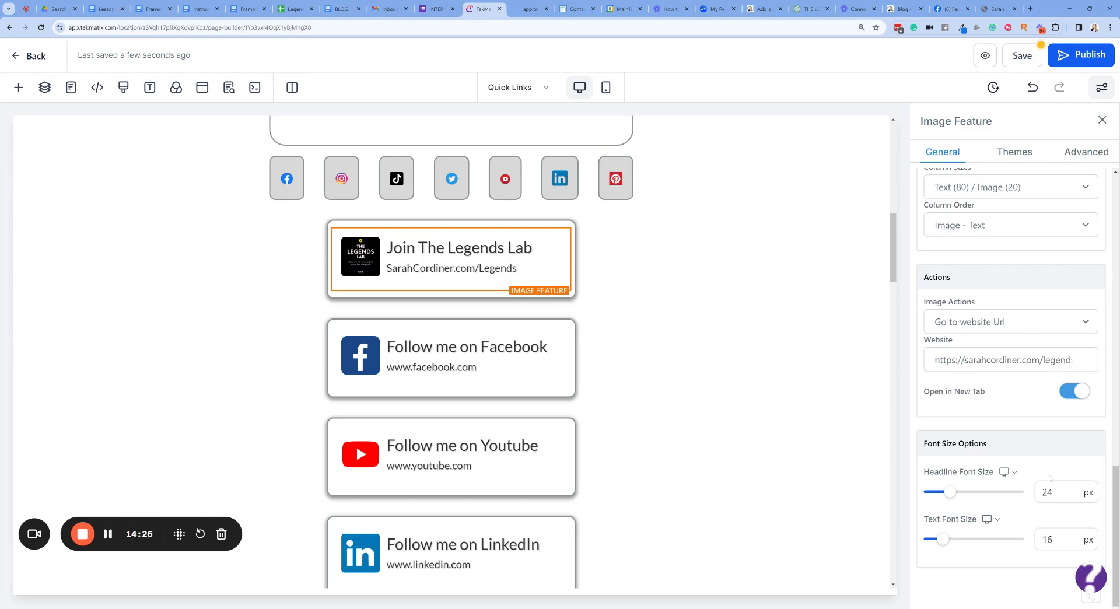
{"action": "left_click", "coordinate": [1022, 56]}
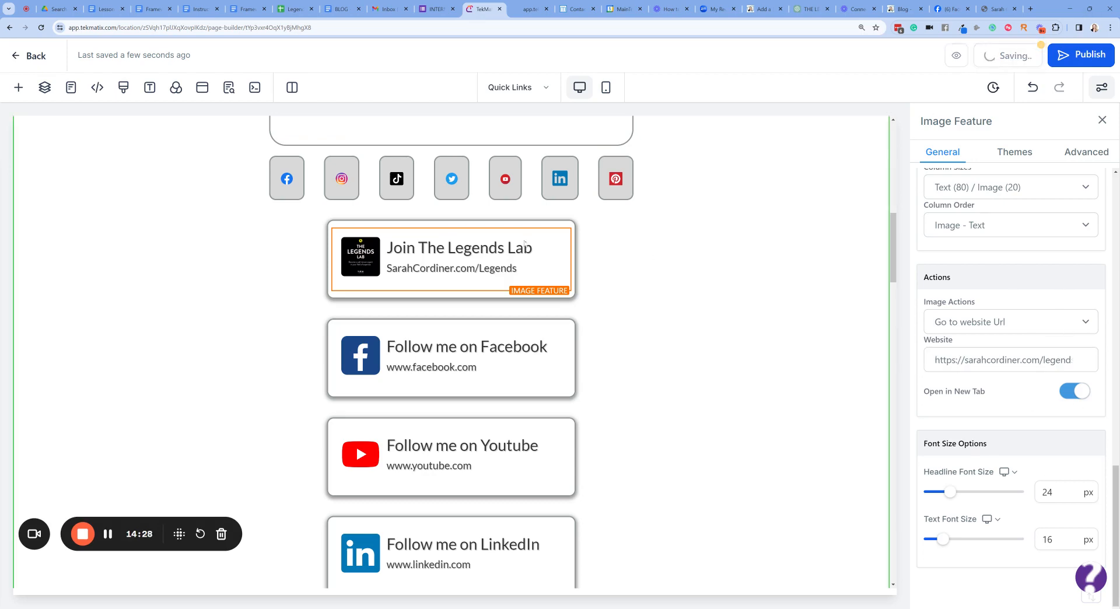
- Insert "Female" before "Founder" in the job title line beneath the profile name
{"action": "scroll", "coordinate": [669, 370], "scroll_direction": "up", "scroll_amount": 10}
{"action": "scroll", "coordinate": [614, 345], "scroll_direction": "up", "scroll_amount": 1}
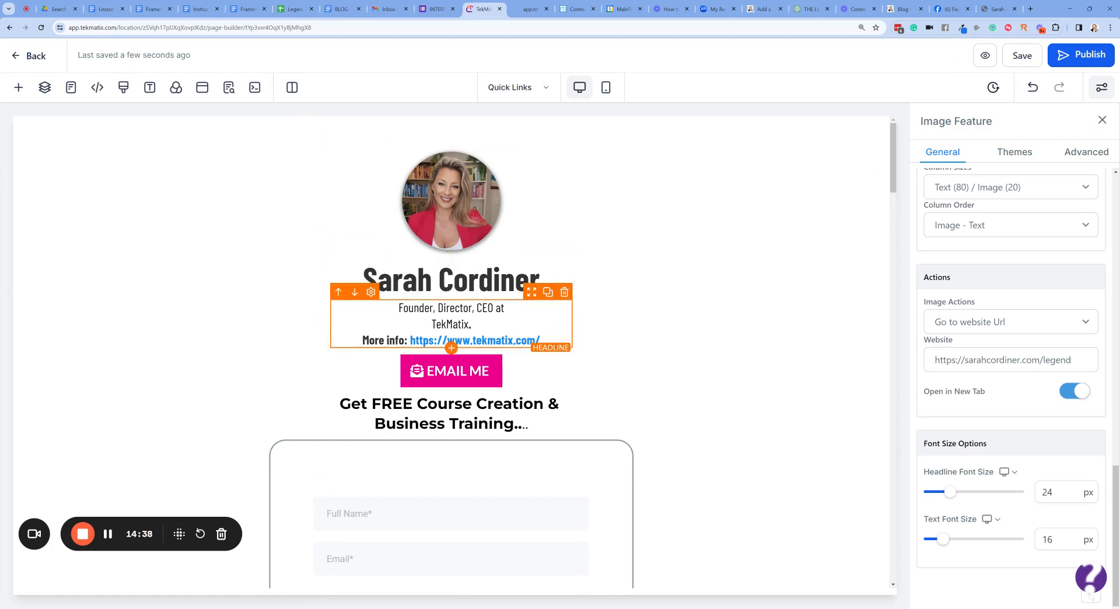
{"action": "left_click_drag", "start_coordinate": [471, 324], "coordinate": [403, 308]}
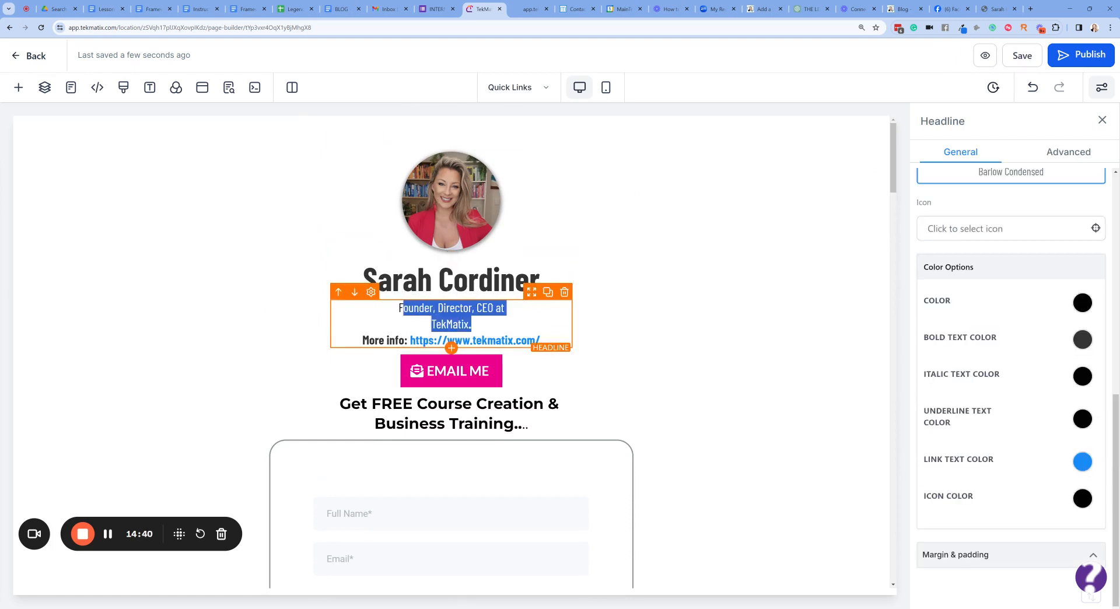
{"action": "left_click", "coordinate": [403, 308]}
{"action": "type", "text": "Femae"}
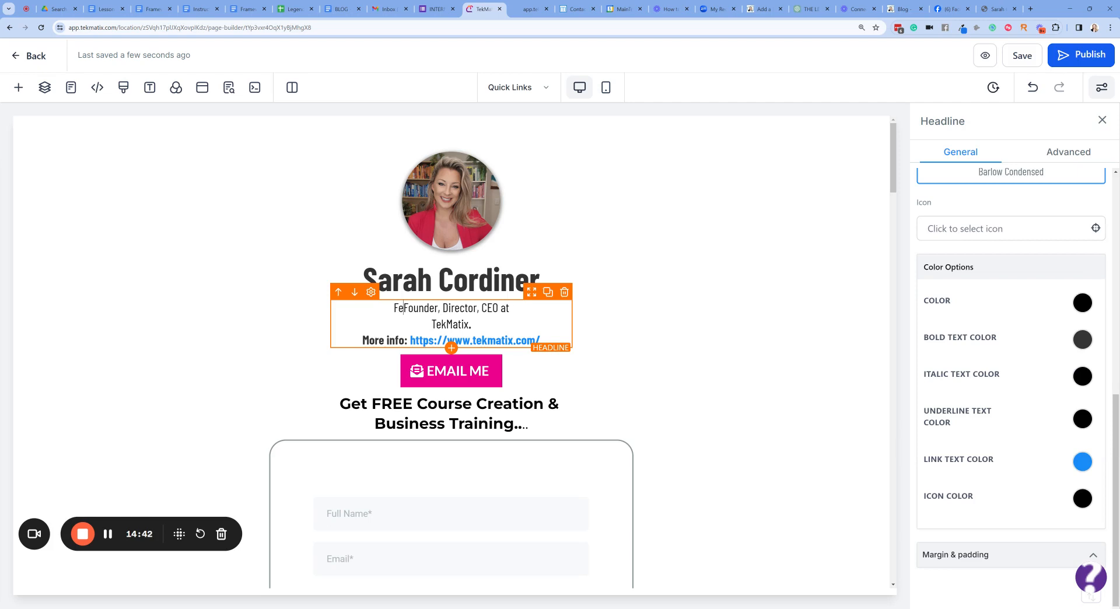
{"action": "key", "text": "BackSpace"}
{"action": "type", "text": "le"}
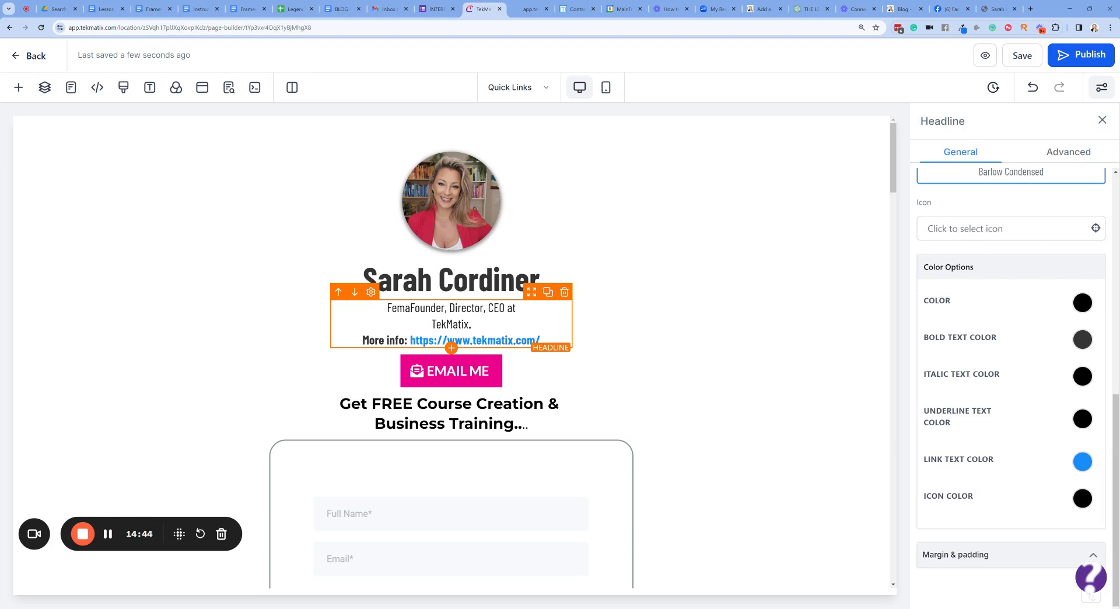
{"action": "left_click", "coordinate": [107, 534]}
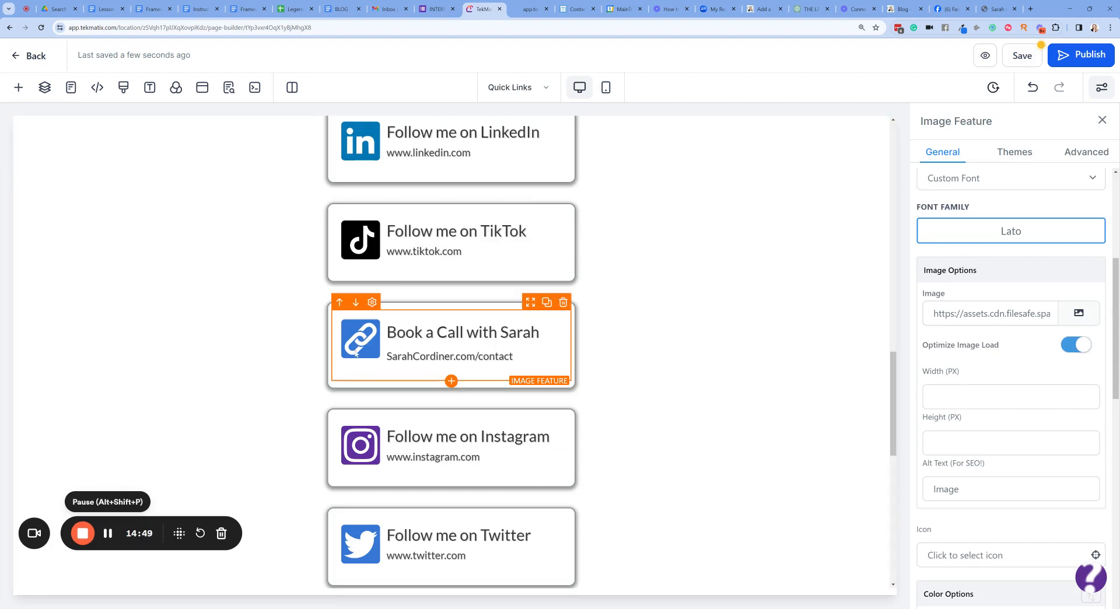
- Search Unsplash for "phone icon" as a replacement image for the "Book a Call" card and browse the results
{"action": "left_click", "coordinate": [1077, 313]}
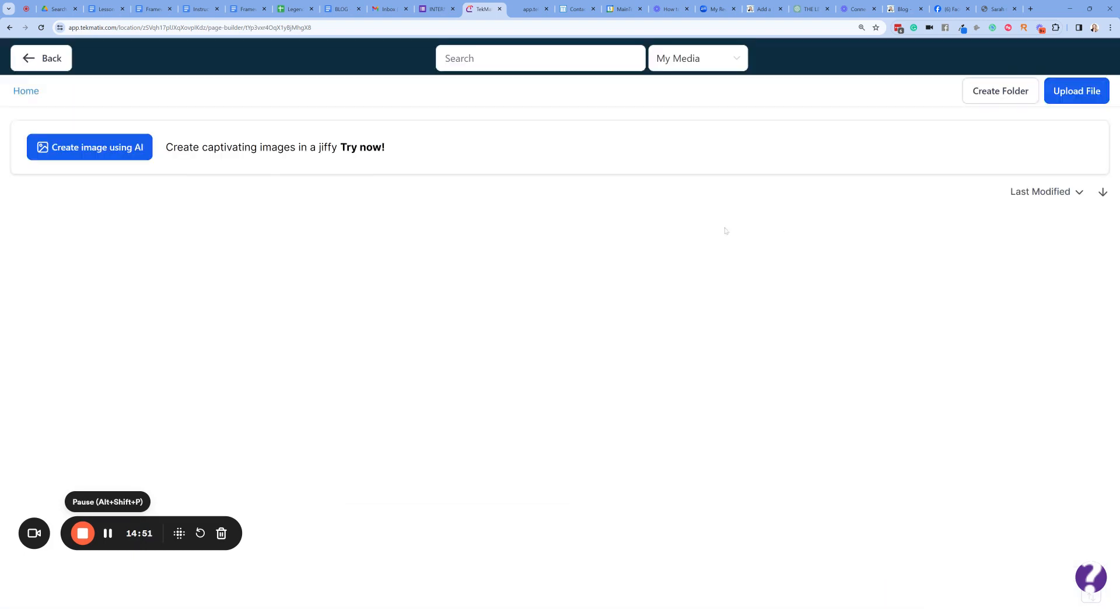
{"action": "left_click", "coordinate": [698, 59]}
{"action": "left_click", "coordinate": [677, 154]}
{"action": "left_click", "coordinate": [446, 59]}
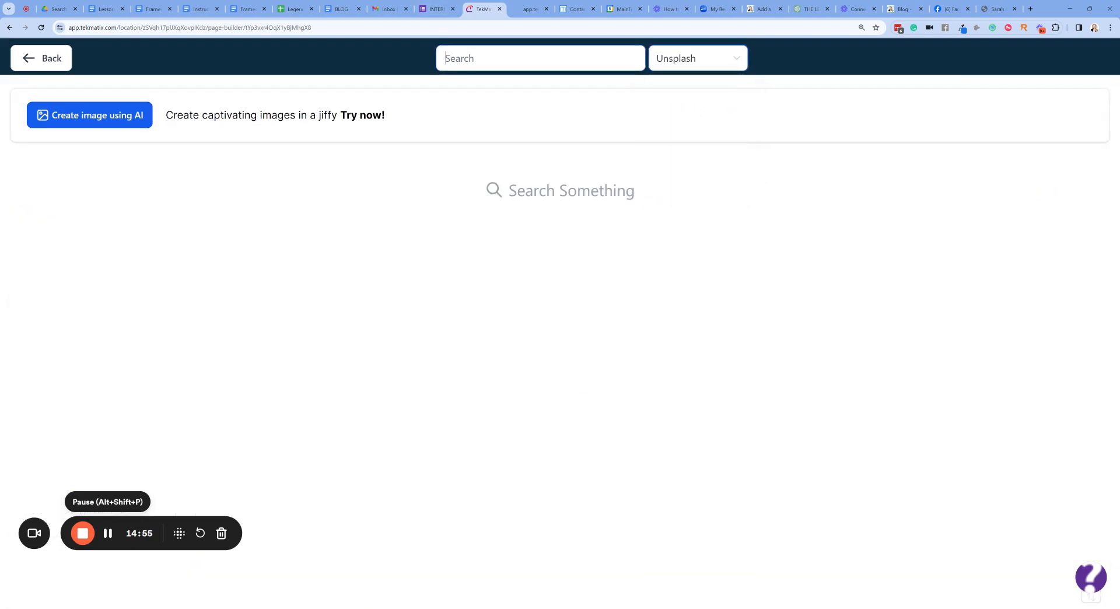
{"action": "type", "text": "phone"}
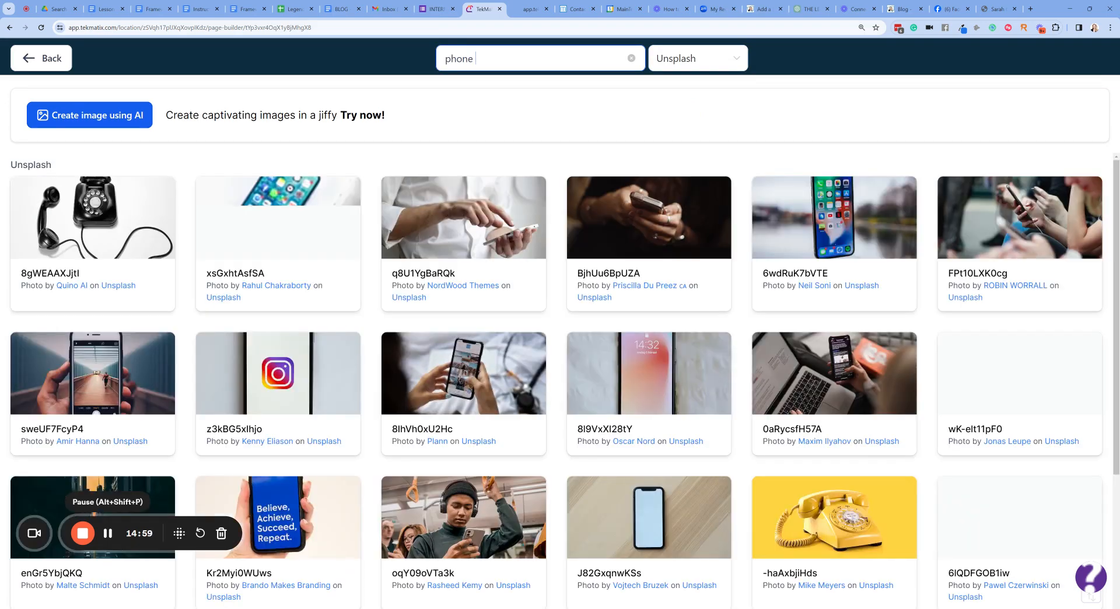
{"action": "type", "text": " icon"}
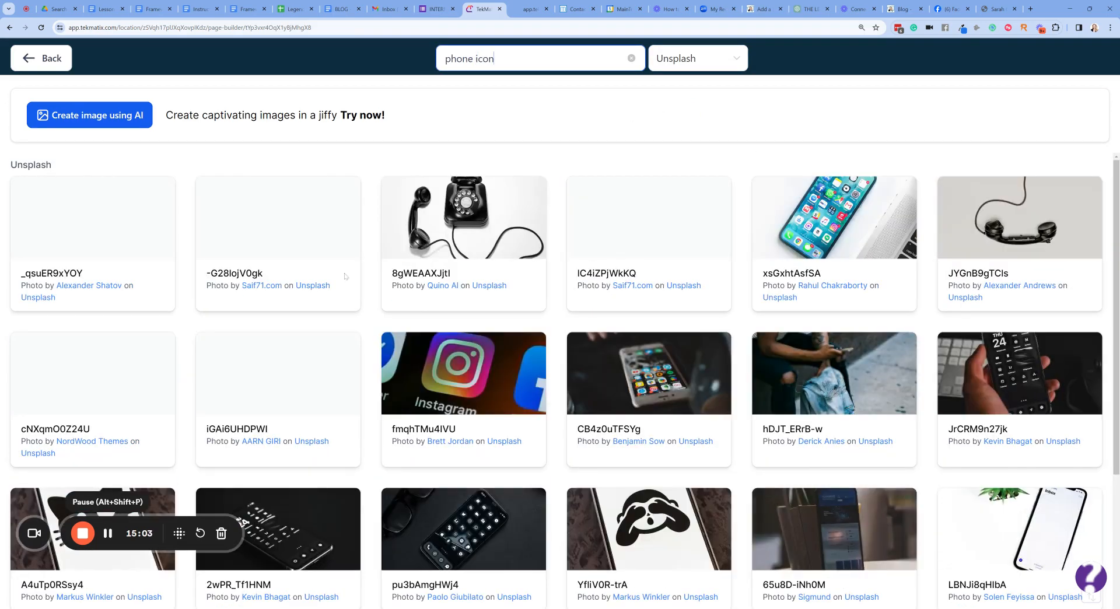
{"action": "scroll", "coordinate": [269, 307], "scroll_direction": "down", "scroll_amount": 5}
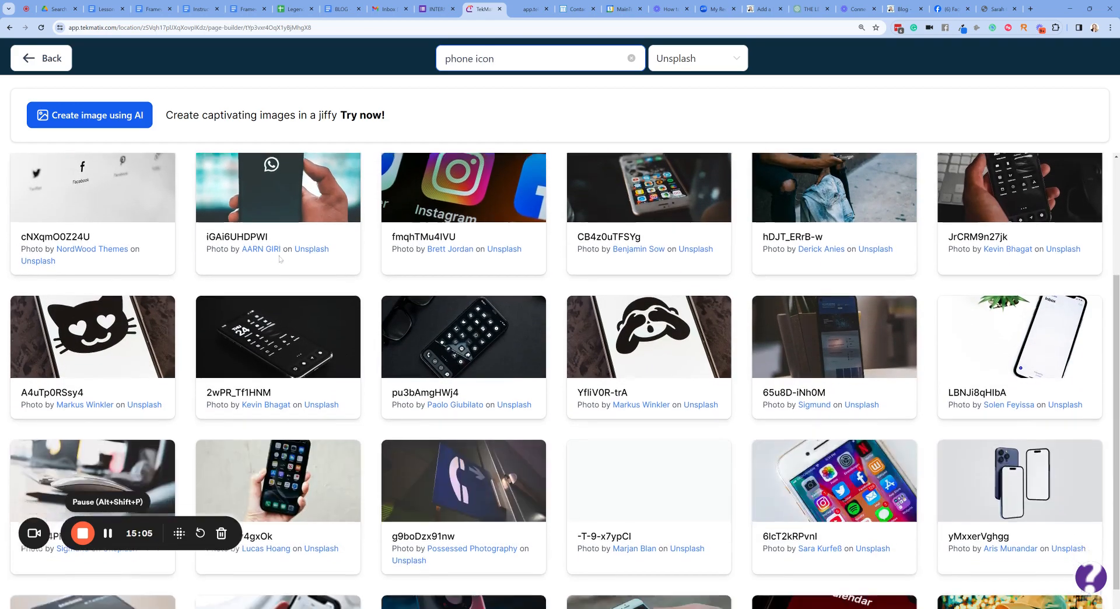
{"action": "scroll", "coordinate": [280, 259], "scroll_direction": "up", "scroll_amount": 5}
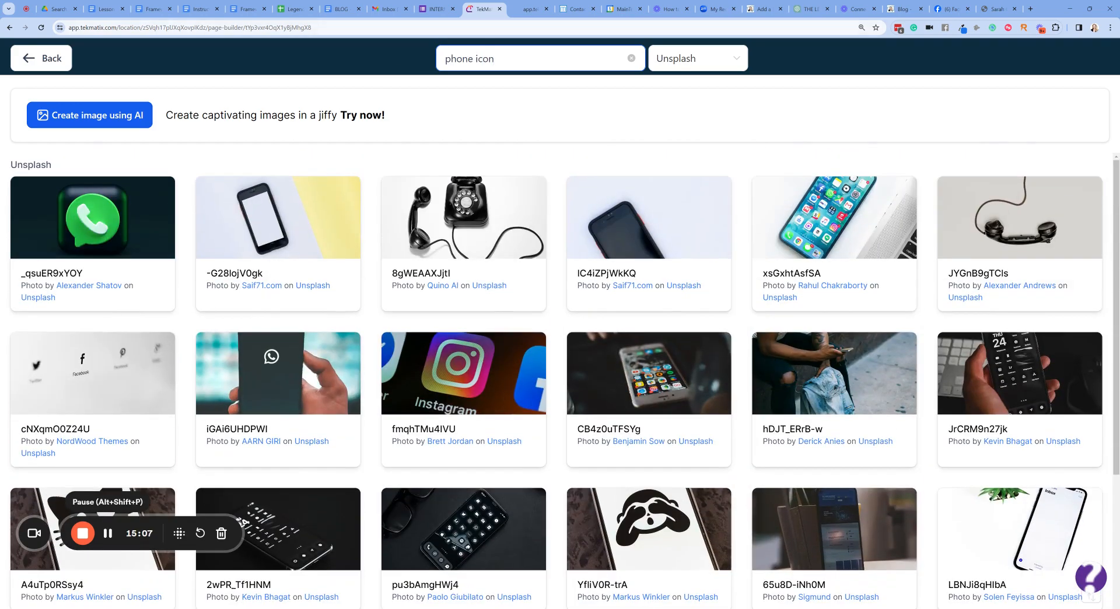
- Browse the remaining phone icon images and refine the Unsplash search to "phone web icon"
{"action": "left_click_drag", "start_coordinate": [496, 58], "coordinate": [444, 59]}
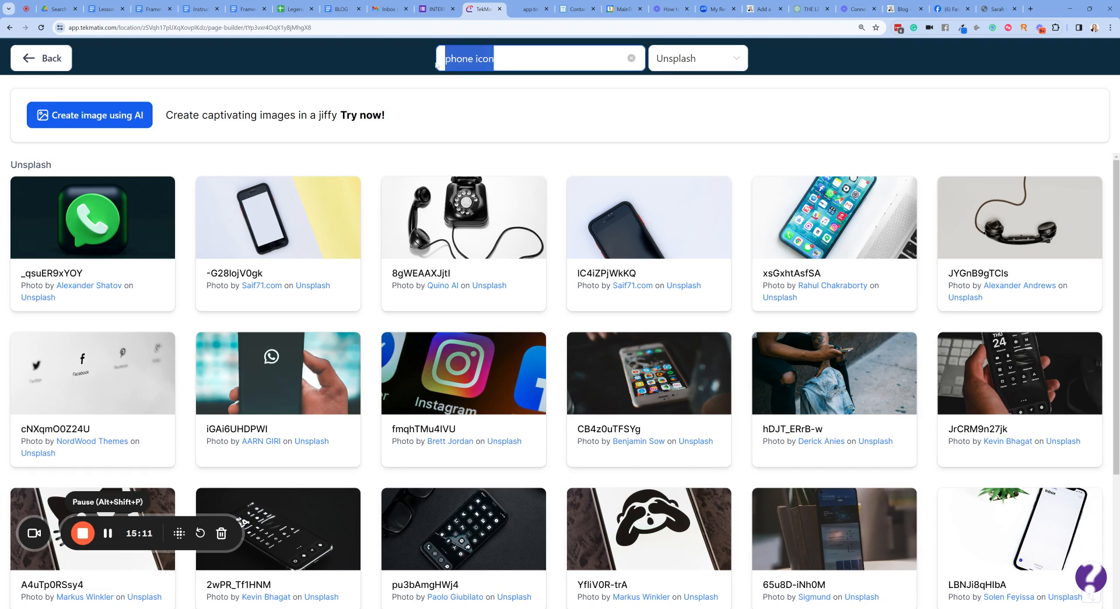
{"action": "left_click", "coordinate": [495, 58]}
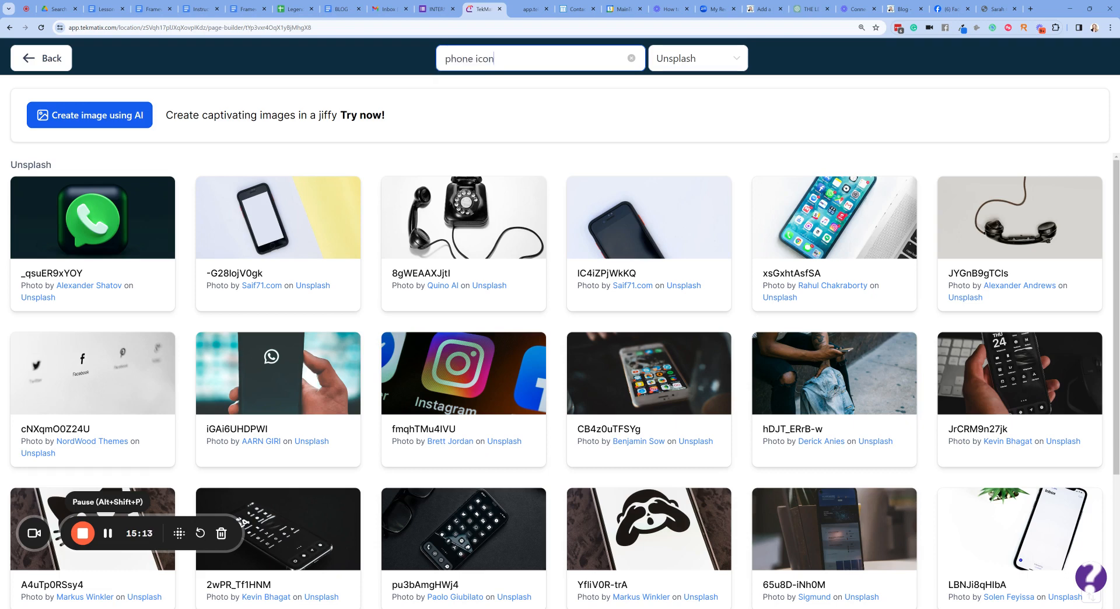
{"action": "scroll", "coordinate": [670, 360], "scroll_direction": "down", "scroll_amount": 6}
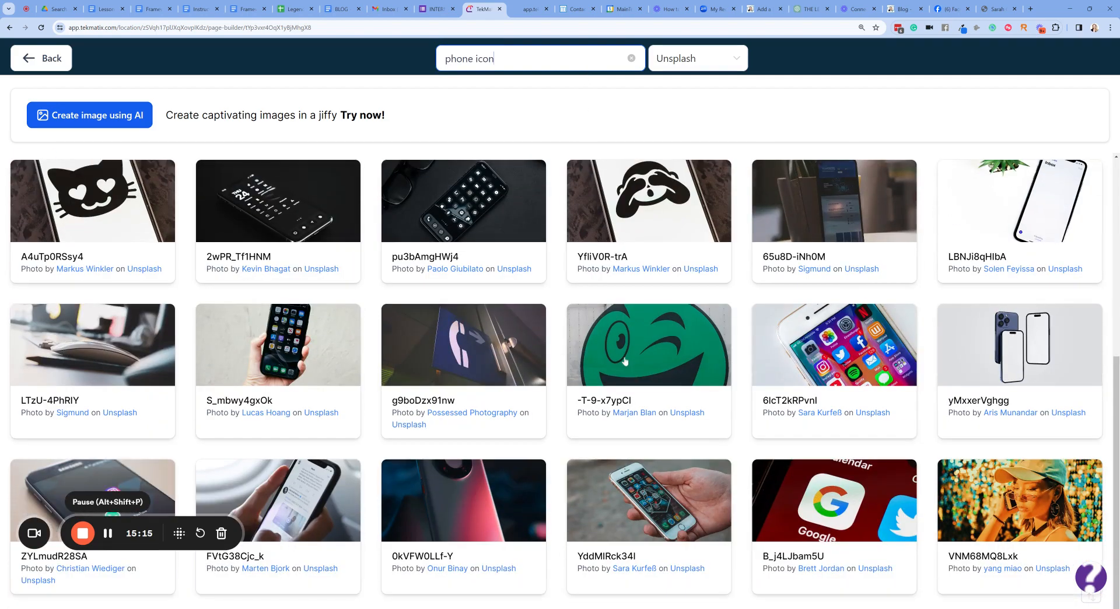
{"action": "scroll", "coordinate": [671, 360], "scroll_direction": "up", "scroll_amount": 4}
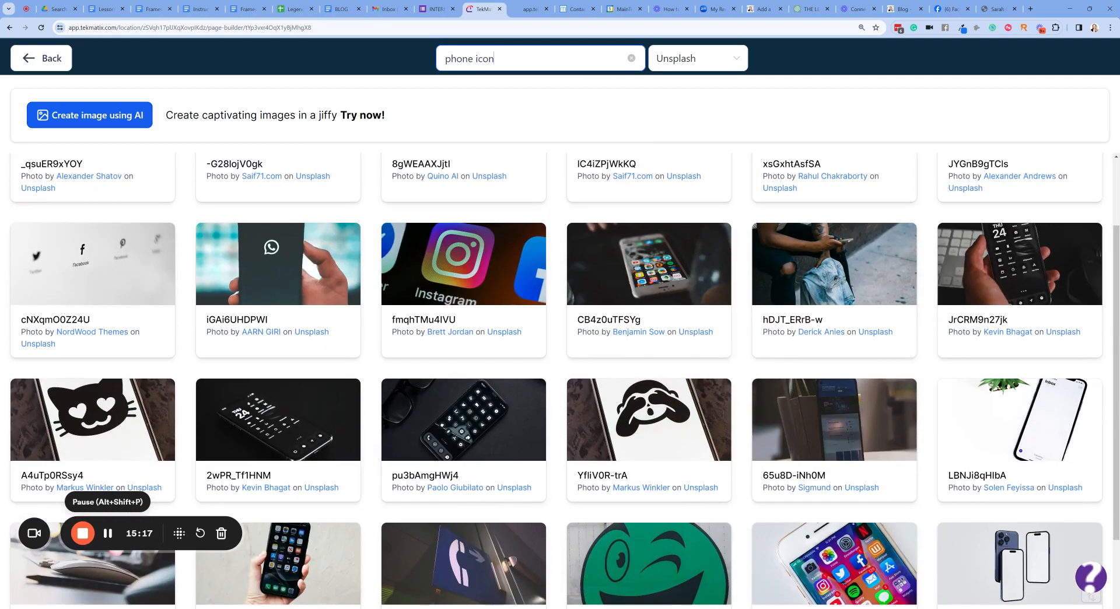
{"action": "type", "text": "web"}
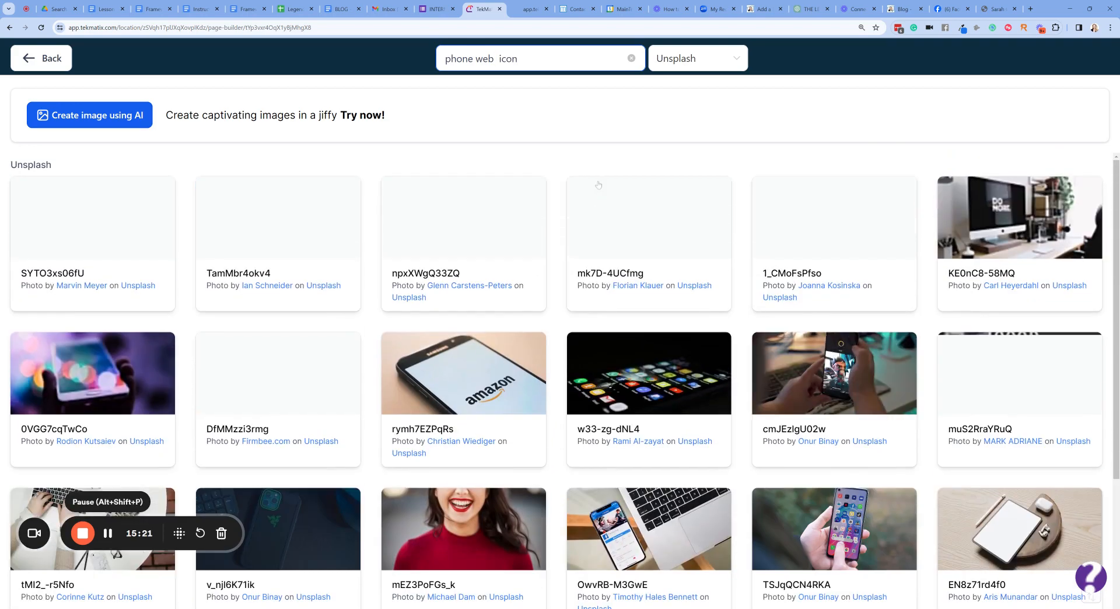
- Search Pixabay for "phone icon" and use the purple handset image icons-1831927_150.png on the "Book a Call" card
{"action": "left_click", "coordinate": [703, 62]}
{"action": "left_click", "coordinate": [679, 177]}
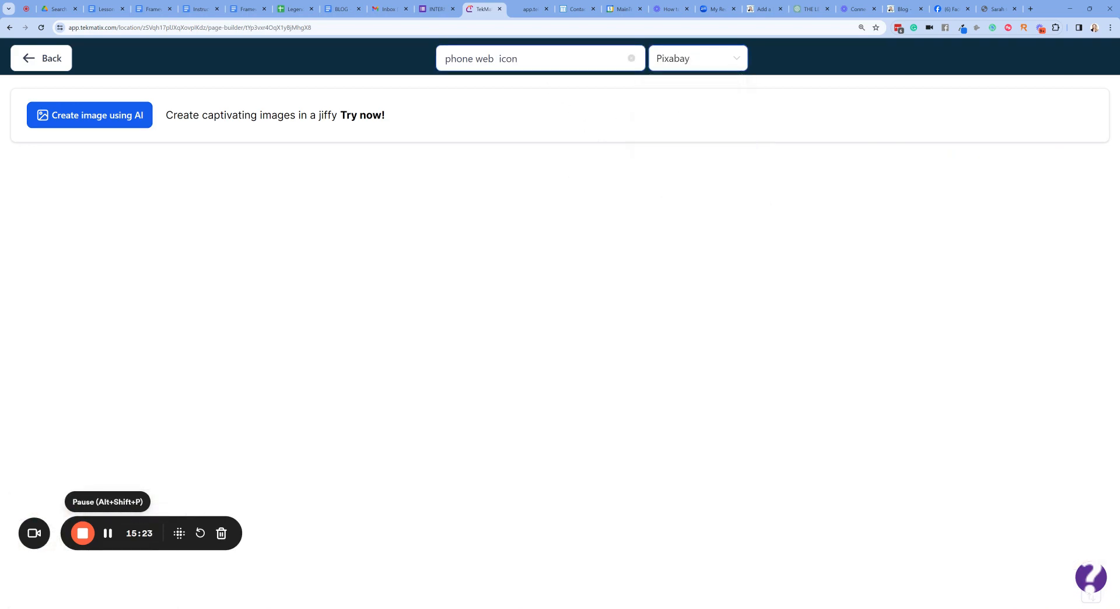
{"action": "left_click_drag", "start_coordinate": [518, 58], "coordinate": [476, 58]}
{"action": "key", "text": "BackSpace"}
{"action": "type", "text": "icon"}
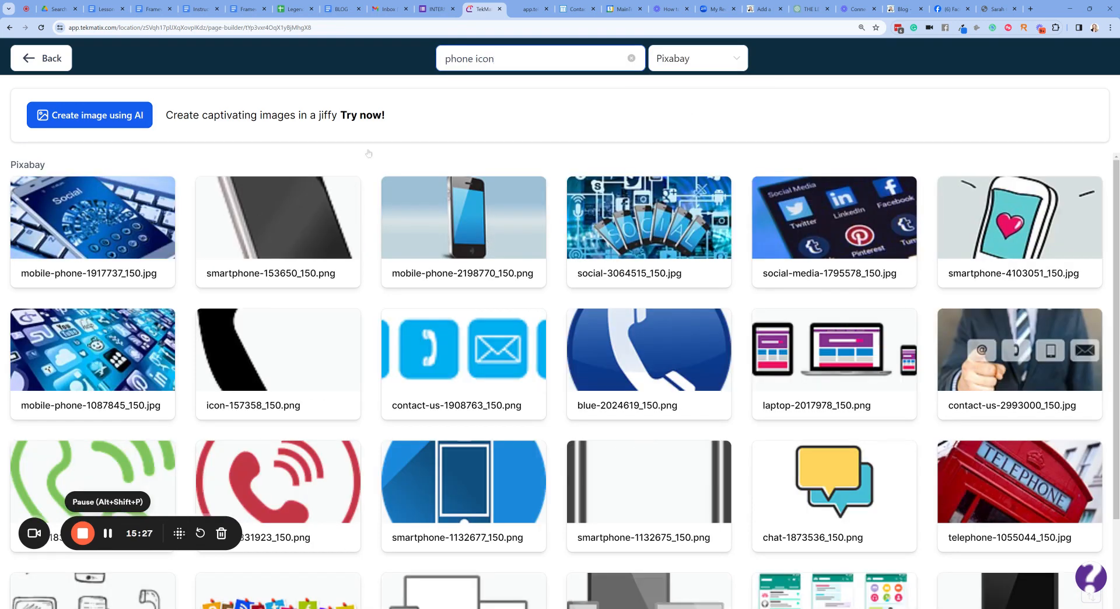
{"action": "scroll", "coordinate": [526, 311], "scroll_direction": "down", "scroll_amount": 2}
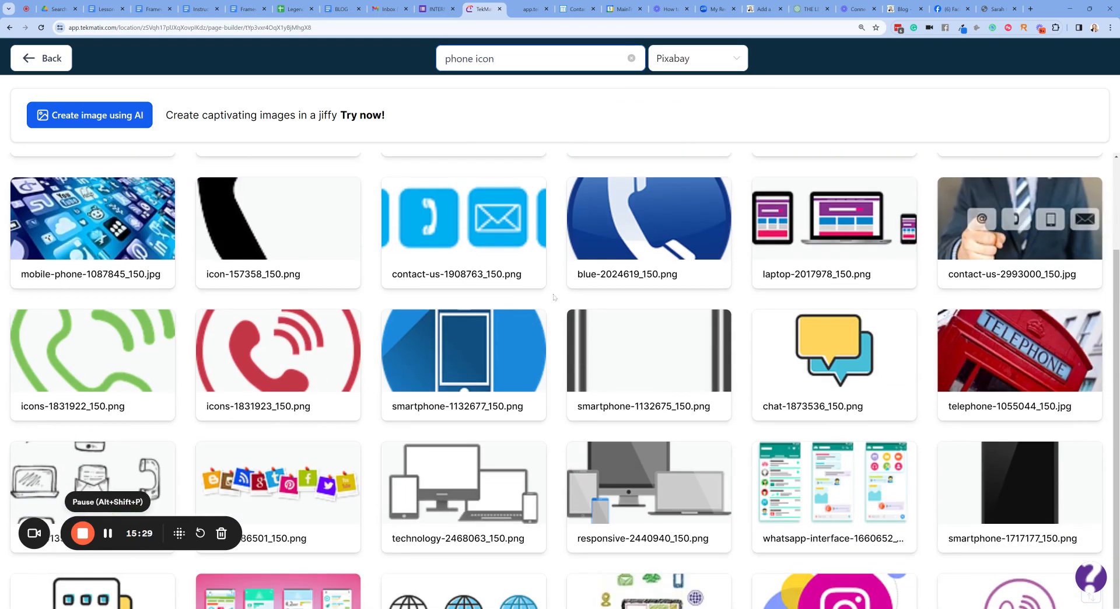
{"action": "scroll", "coordinate": [420, 309], "scroll_direction": "down", "scroll_amount": 2}
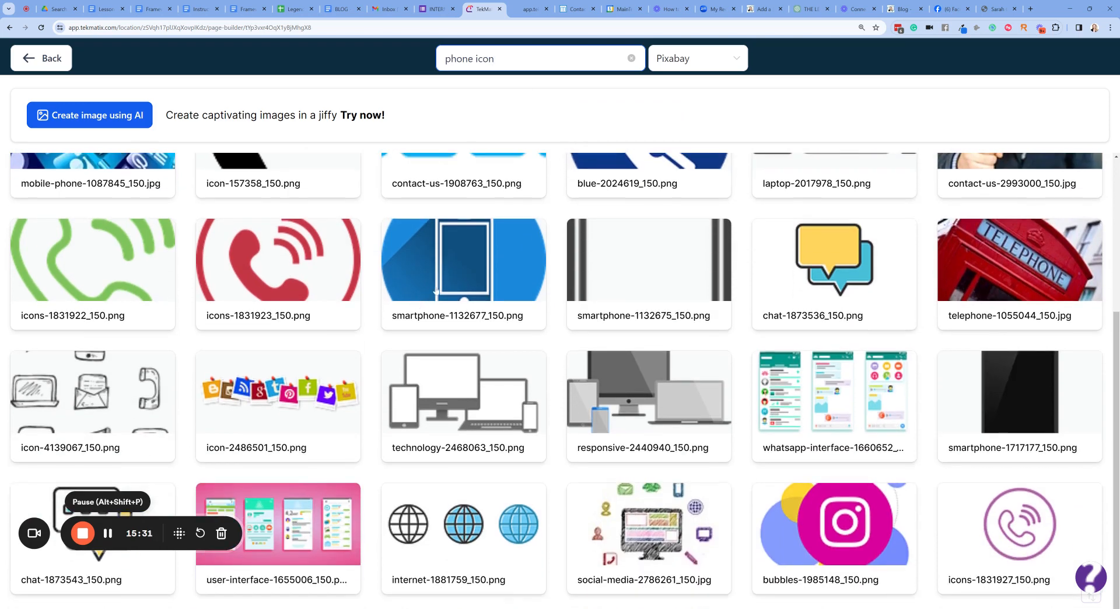
{"action": "left_click", "coordinate": [1030, 528]}
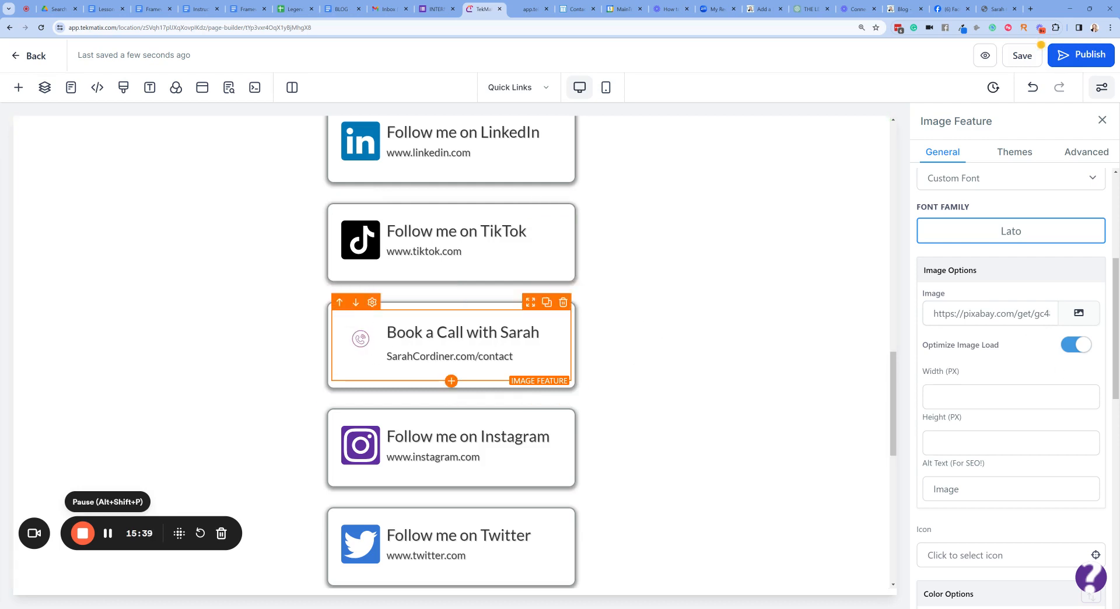
- Try sizing the "Book a Call" card's image at 78 px wide and 75 px high
{"action": "scroll", "coordinate": [1004, 334], "scroll_direction": "up", "scroll_amount": 2}
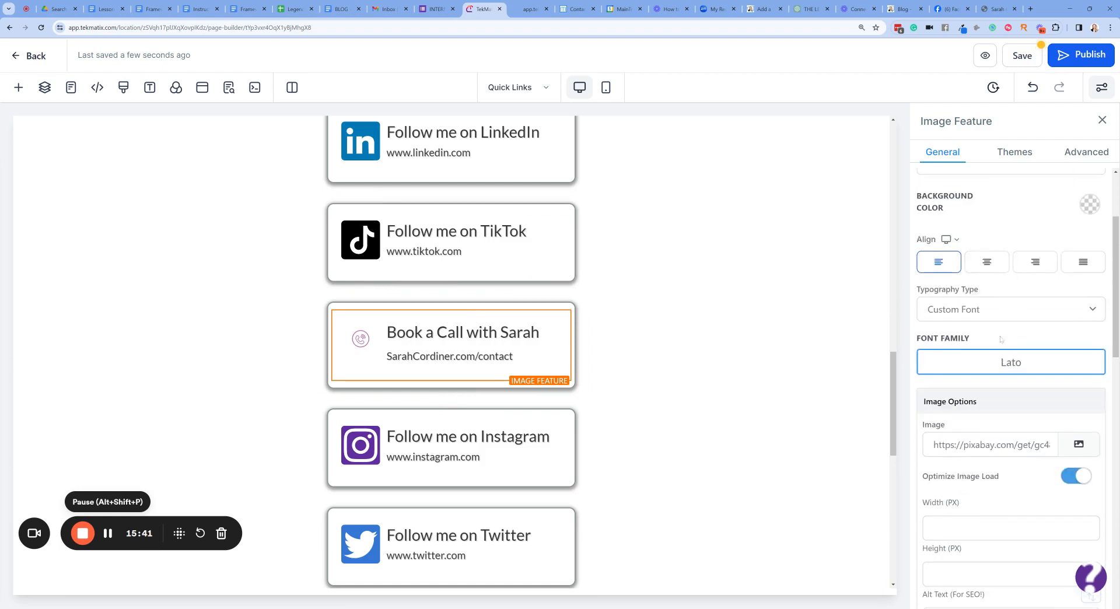
{"action": "scroll", "coordinate": [1004, 335], "scroll_direction": "down", "scroll_amount": 4}
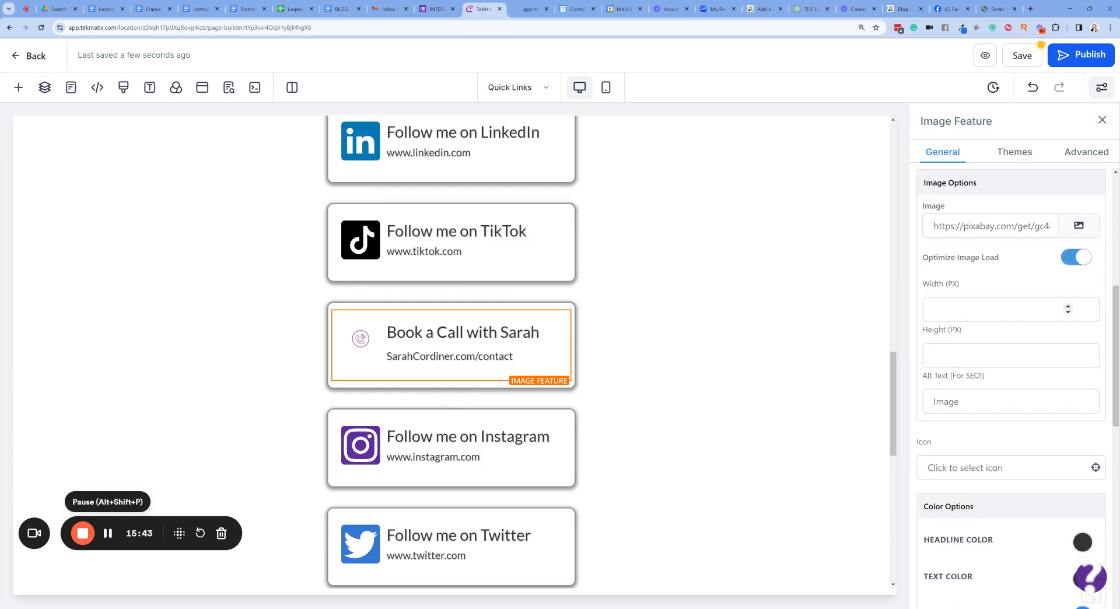
{"action": "left_click", "coordinate": [1071, 310]}
{"action": "type", "text": "23"}
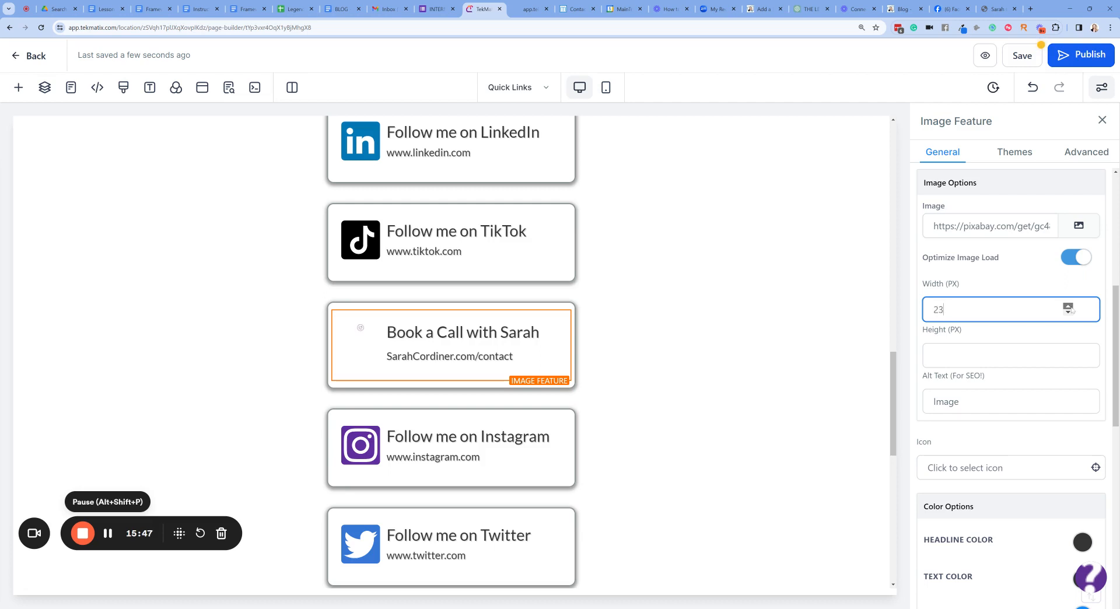
{"action": "left_click", "coordinate": [1069, 307]}
{"action": "left_click", "coordinate": [1069, 307]}
{"action": "left_click", "coordinate": [1069, 306]}
{"action": "left_click", "coordinate": [1003, 355]}
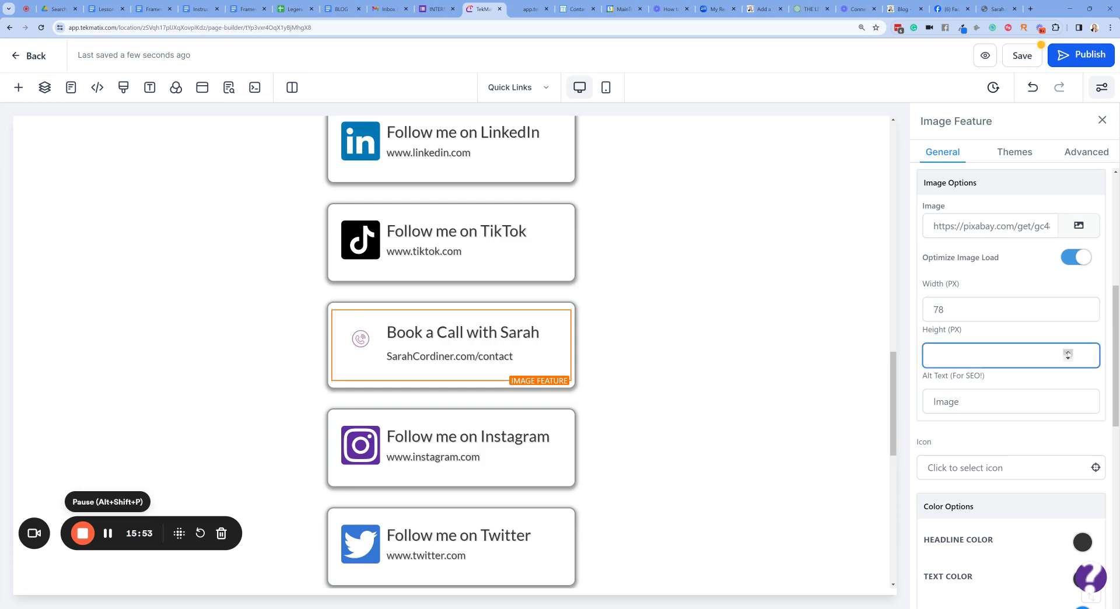
{"action": "type", "text": "10"}
{"action": "left_click", "coordinate": [1068, 353]}
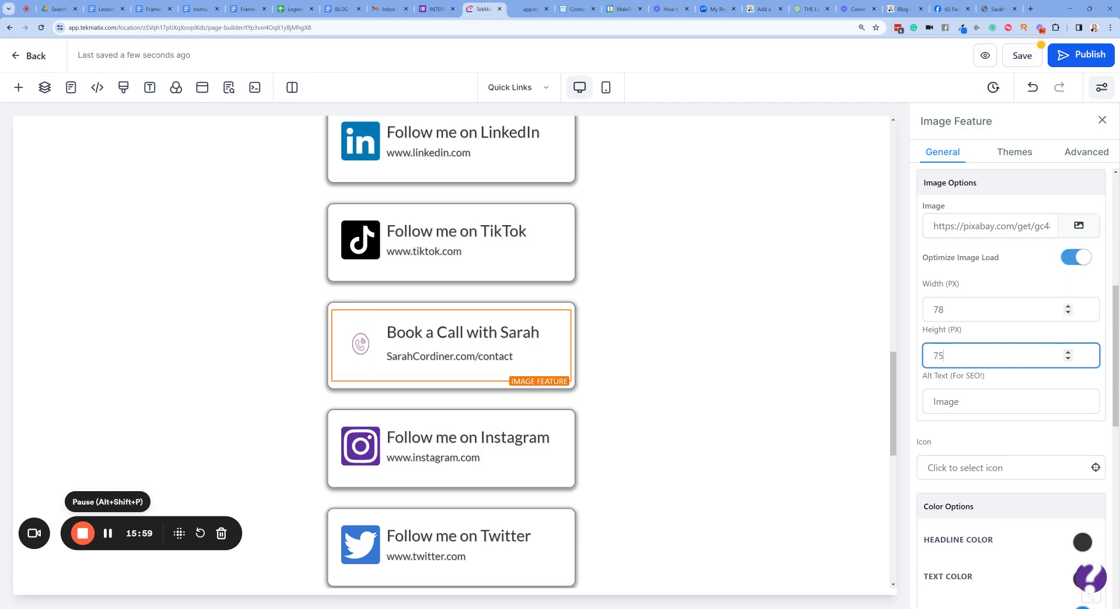
- Set the "Book a Call" card's image to 100 px high and enlarge its width to 127 px
{"action": "left_click", "coordinate": [1068, 306]}
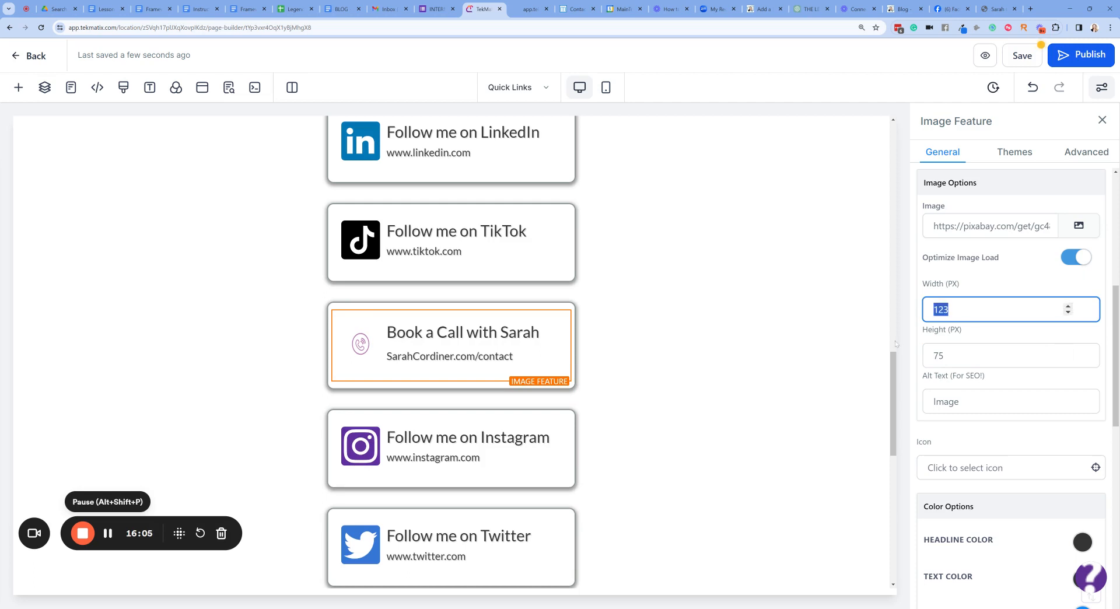
{"action": "type", "text": "100"}
{"action": "key", "text": "Tab"}
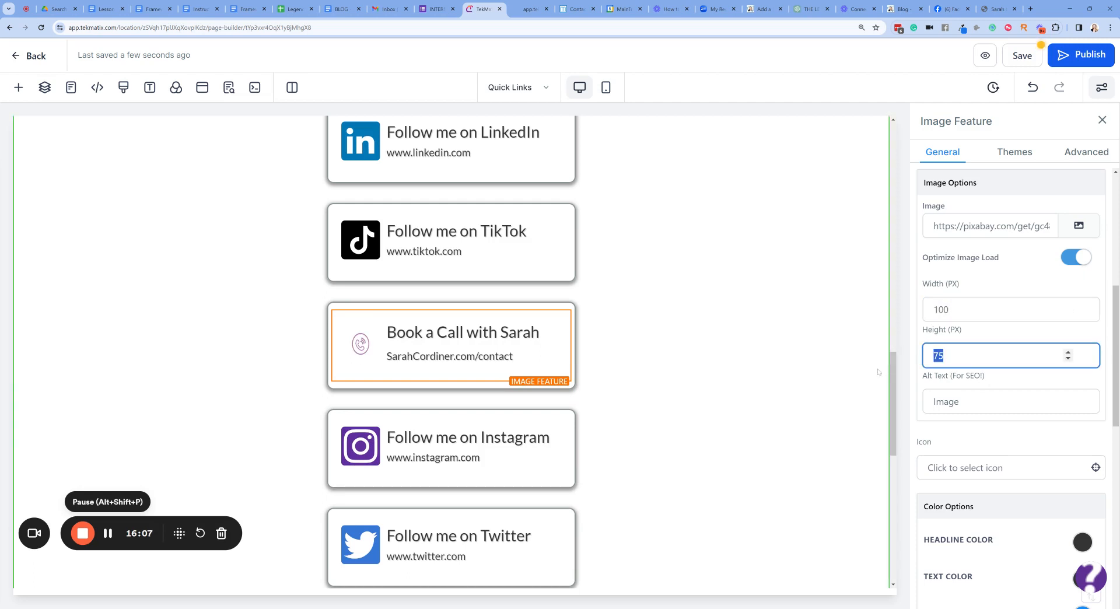
{"action": "type", "text": "100"}
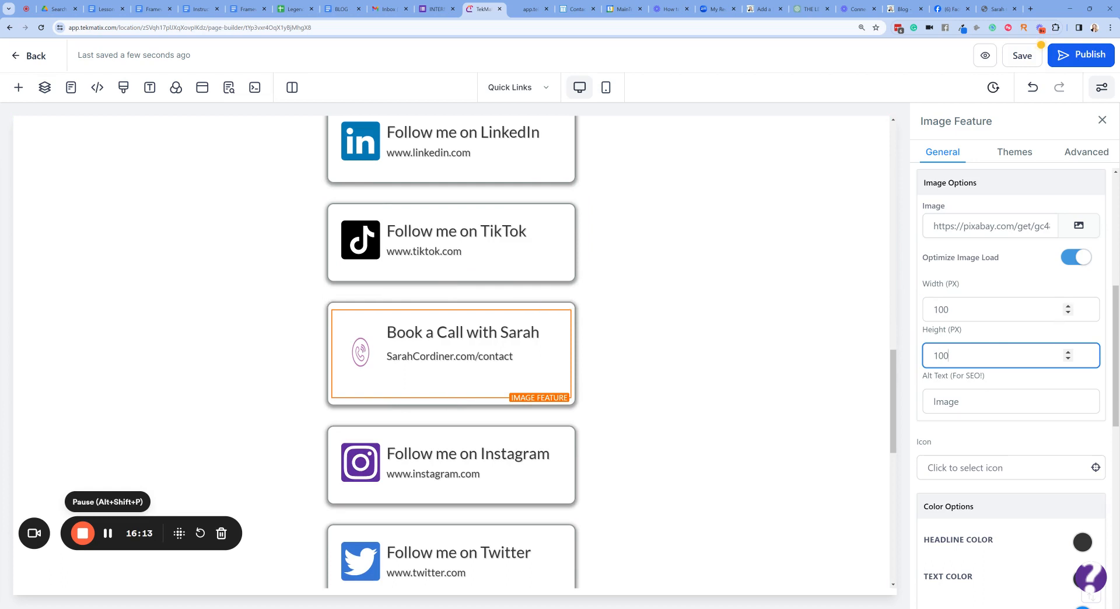
{"action": "left_click", "coordinate": [950, 310]}
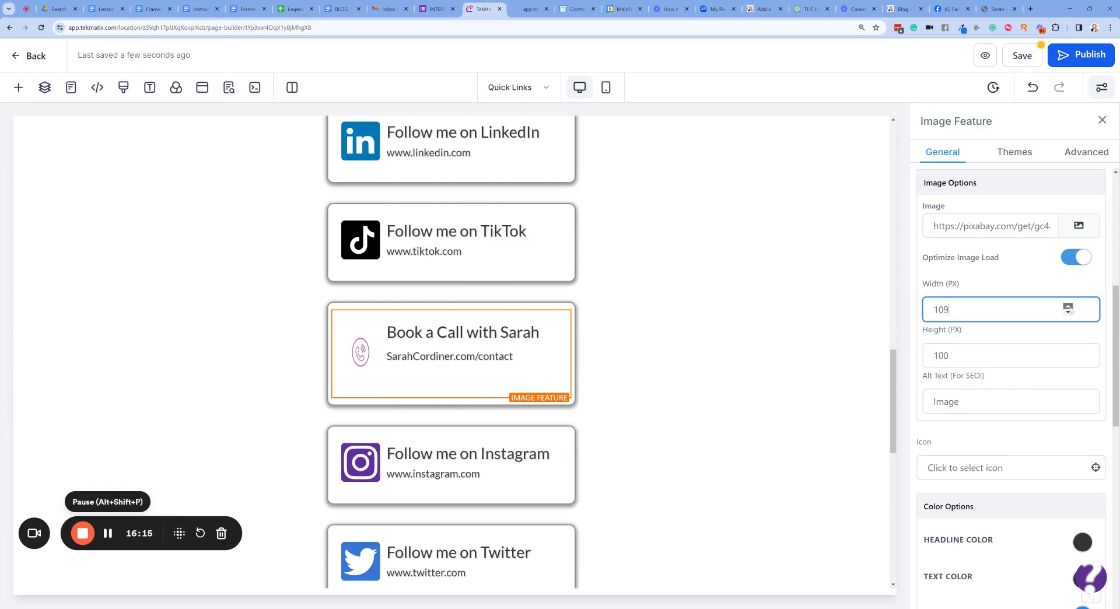
{"action": "left_click", "coordinate": [1069, 292]}
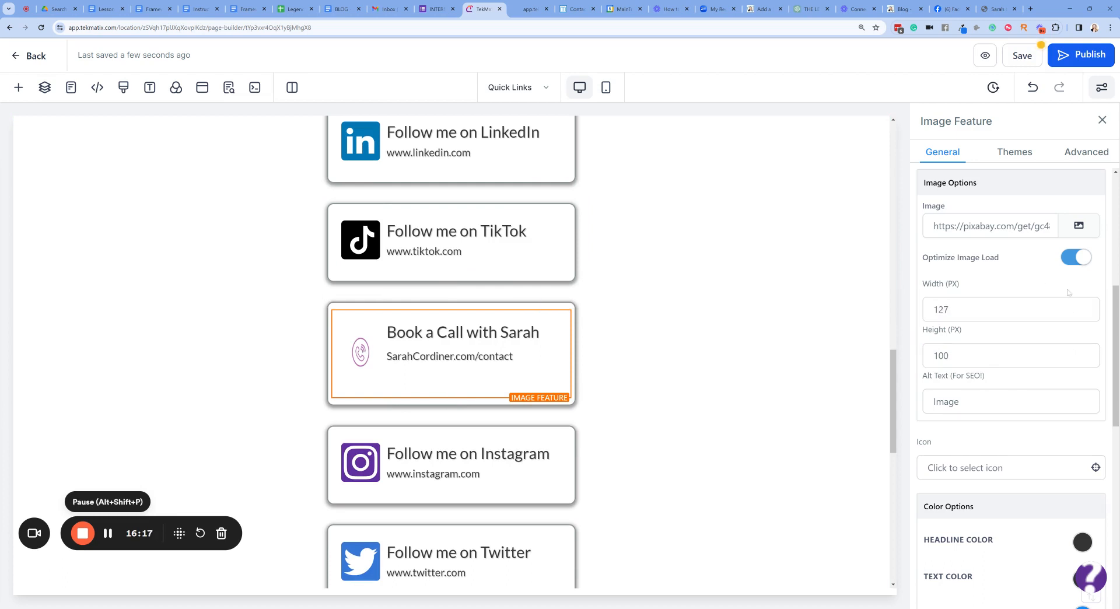
- Replace the "Book a Call" card's image with the blue handset blue-2024619_150.png from a Pixabay search for "phone icon"
{"action": "left_click", "coordinate": [1089, 229]}
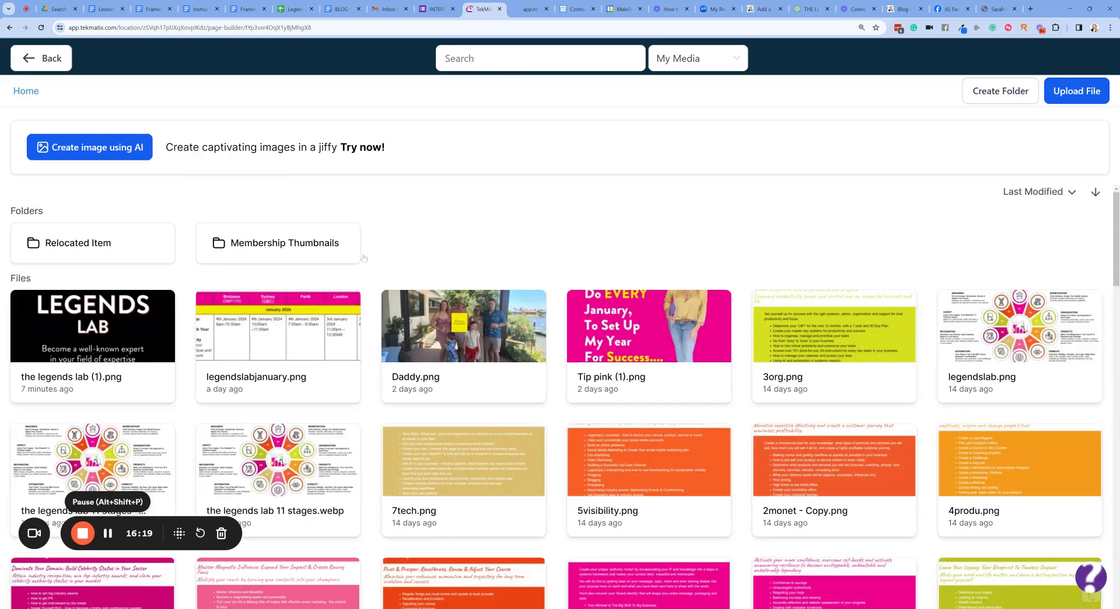
{"action": "left_click", "coordinate": [698, 59]}
{"action": "left_click", "coordinate": [676, 178]}
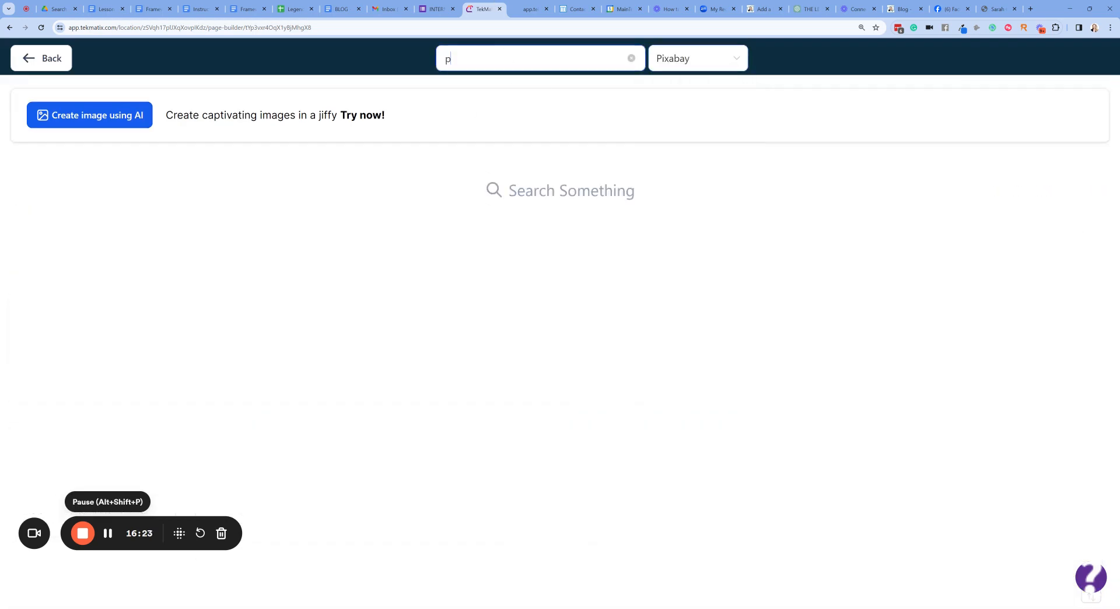
{"action": "key", "text": "Return"}
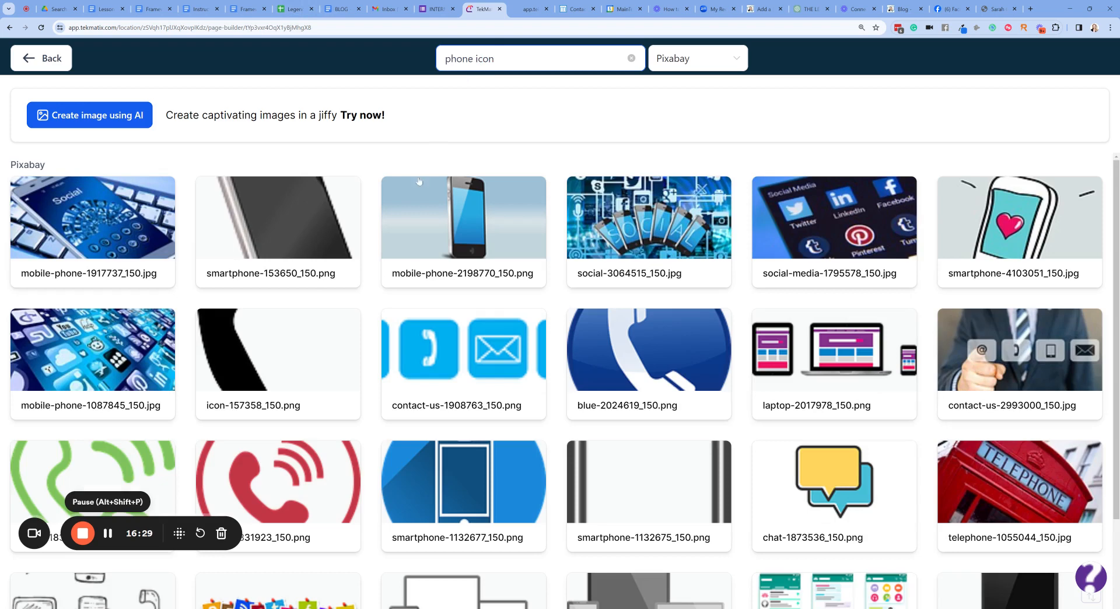
{"action": "scroll", "coordinate": [725, 299], "scroll_direction": "down", "scroll_amount": 1}
{"action": "left_click", "coordinate": [609, 334]}
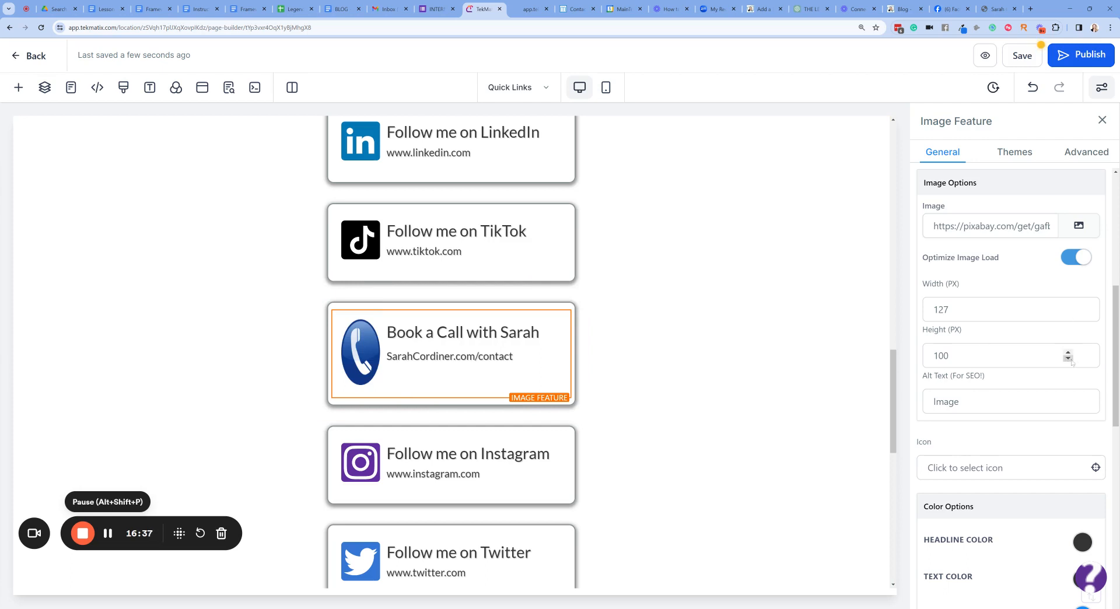
- Reduce the blue phone image's height to 64 px and save the page
{"action": "left_click_drag", "start_coordinate": [1071, 360], "coordinate": [1072, 362]}
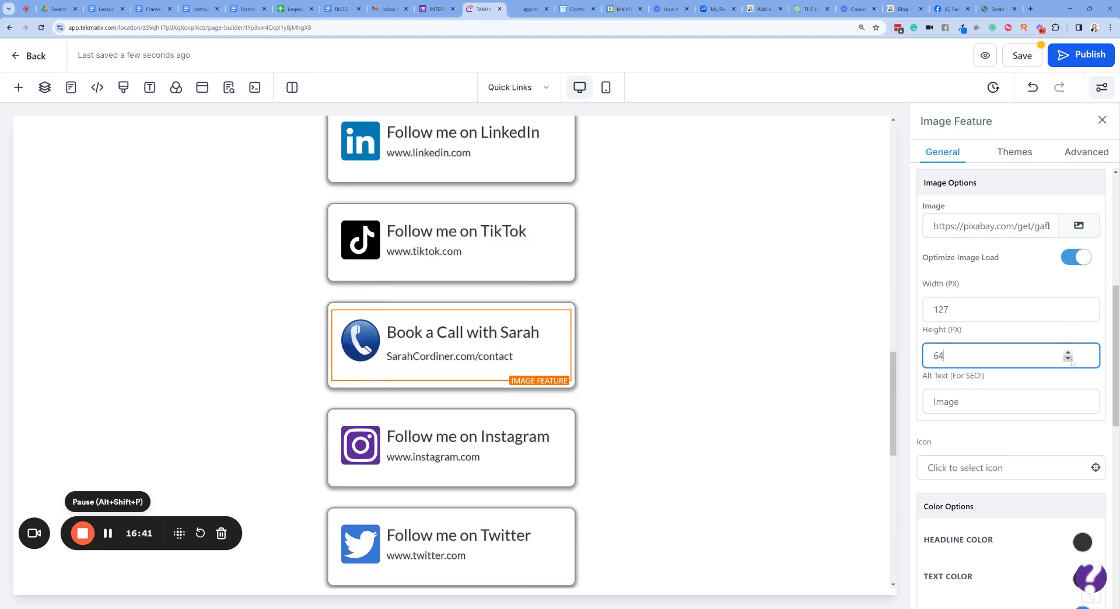
{"action": "scroll", "coordinate": [730, 303], "scroll_direction": "down", "scroll_amount": 2}
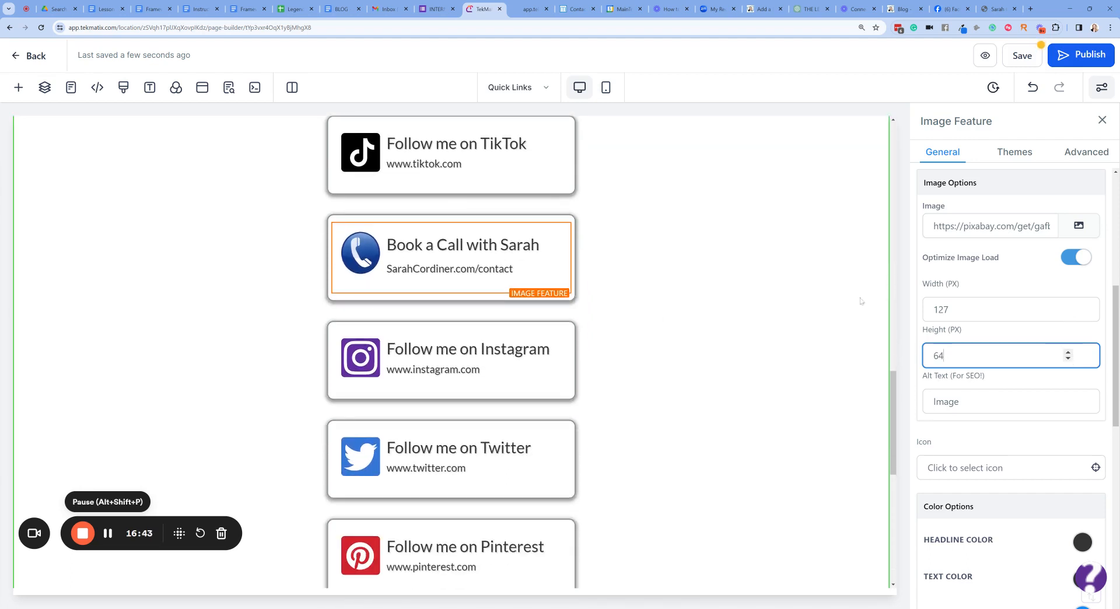
{"action": "scroll", "coordinate": [1008, 483], "scroll_direction": "down", "scroll_amount": 8}
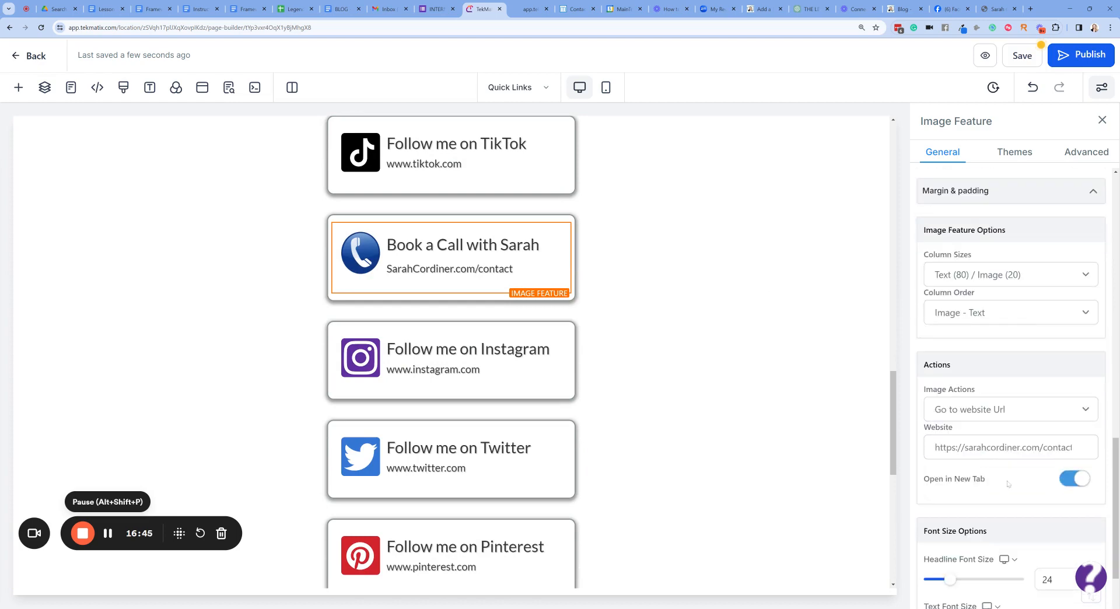
{"action": "scroll", "coordinate": [1008, 484], "scroll_direction": "down", "scroll_amount": 3}
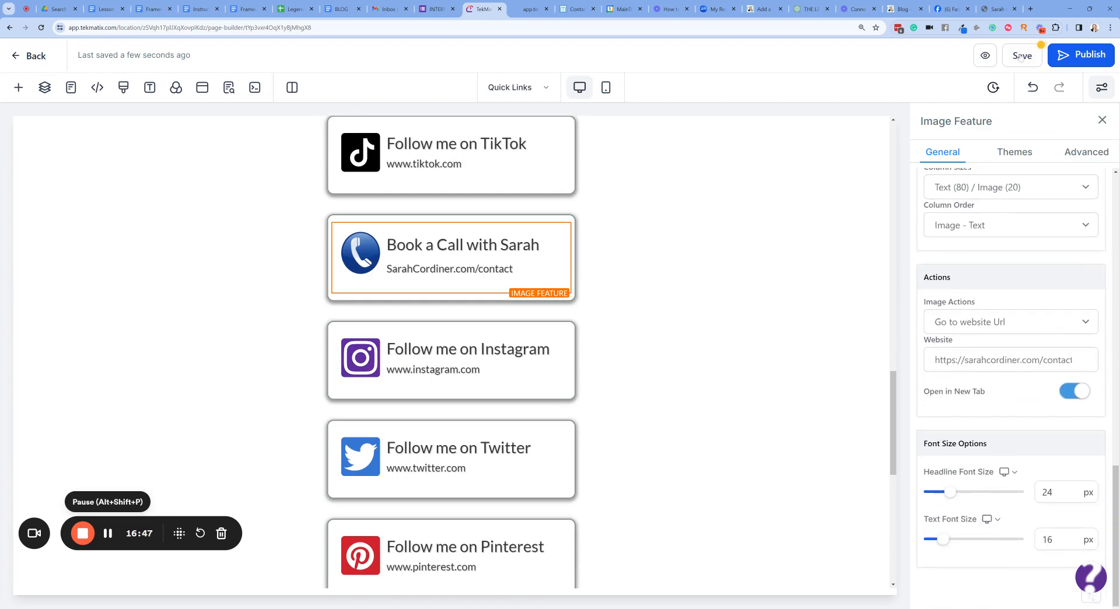
{"action": "scroll", "coordinate": [734, 302], "scroll_direction": "up", "scroll_amount": 15}
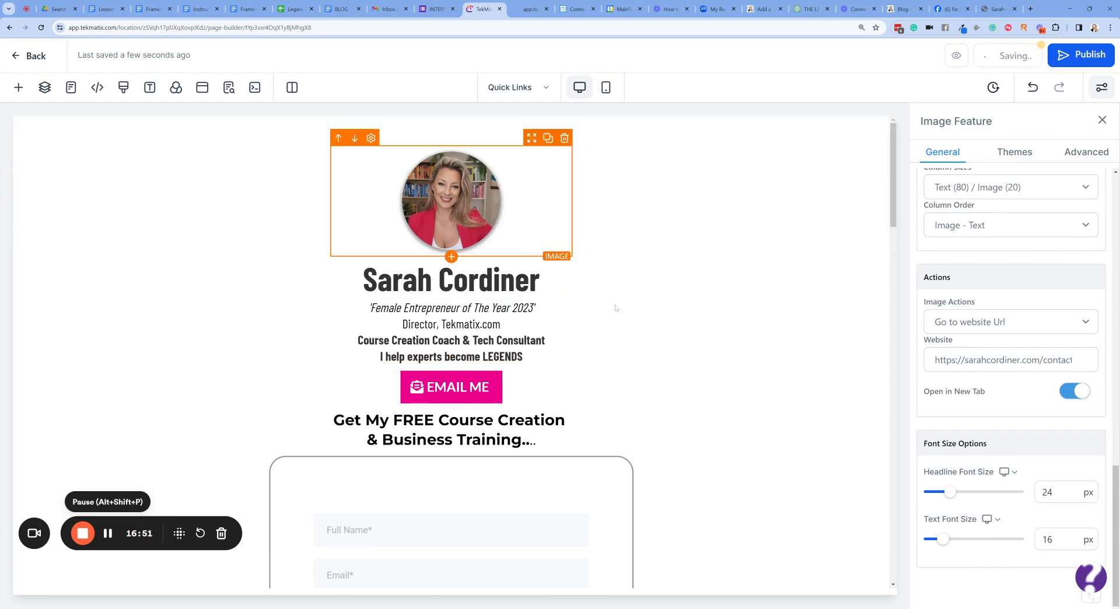
- Move the "Book a Call" row up to sit directly below the "Join The Legends Lab" card
{"action": "scroll", "coordinate": [720, 354], "scroll_direction": "down", "scroll_amount": 10}
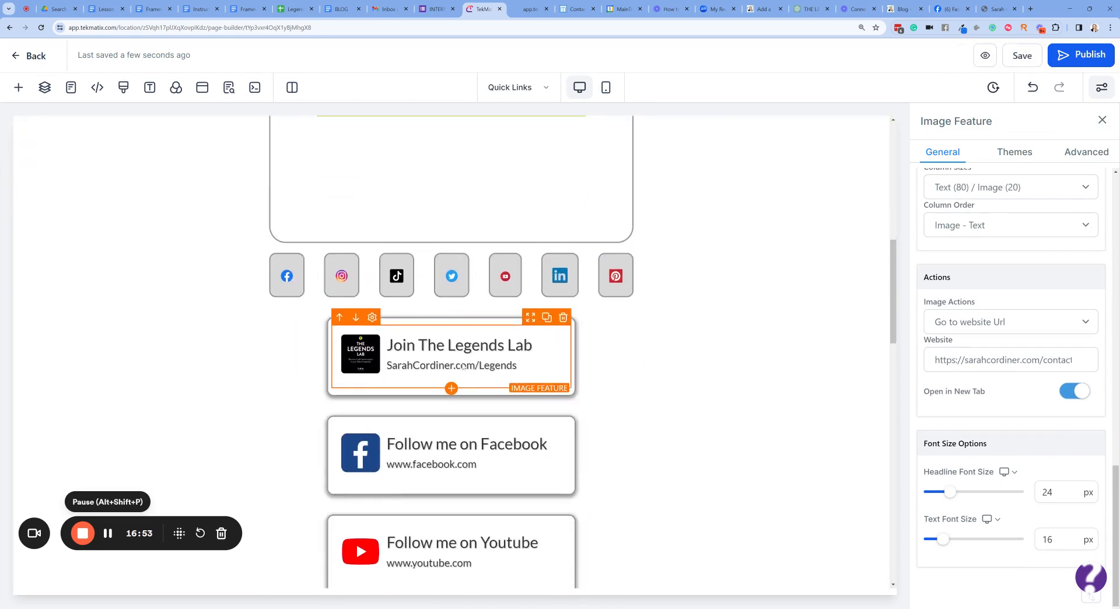
{"action": "scroll", "coordinate": [462, 349], "scroll_direction": "down", "scroll_amount": 5}
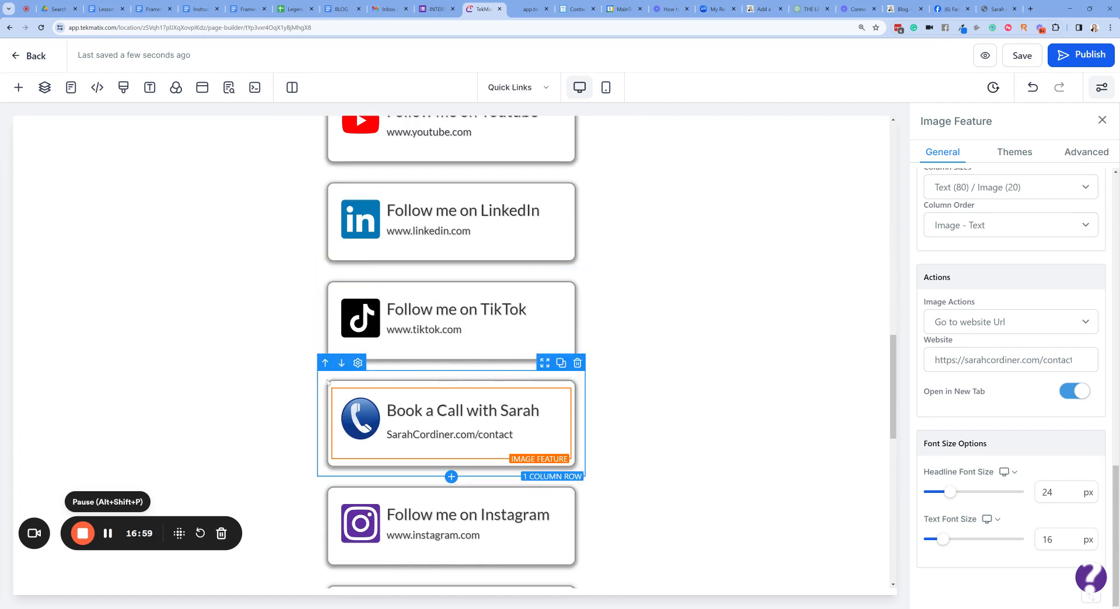
{"action": "left_click", "coordinate": [325, 363]}
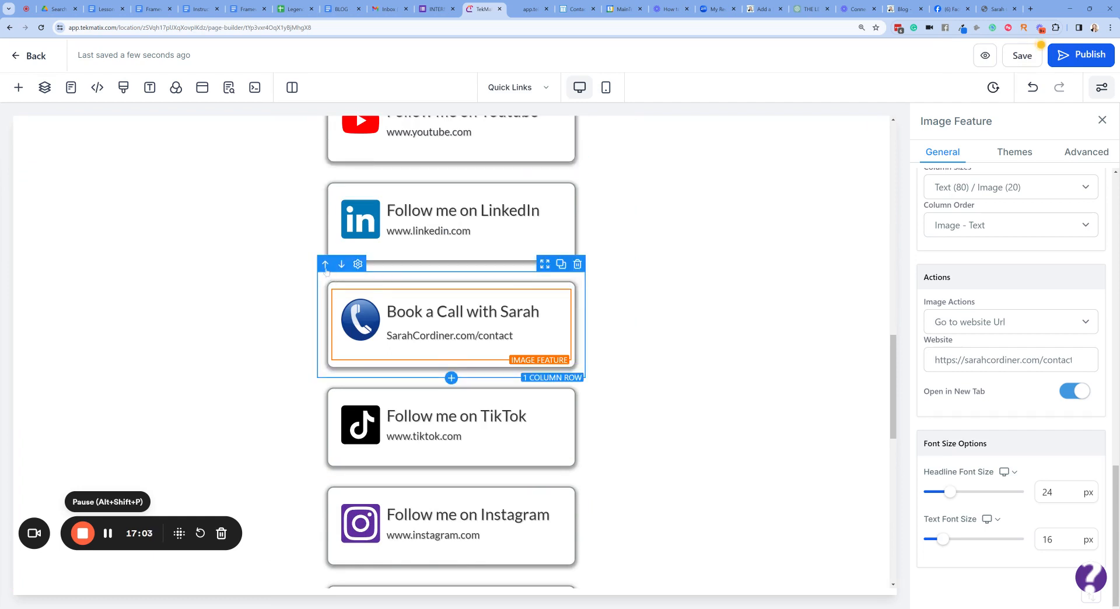
{"action": "left_click", "coordinate": [325, 264]}
{"action": "scroll", "coordinate": [375, 346], "scroll_direction": "up", "scroll_amount": 2}
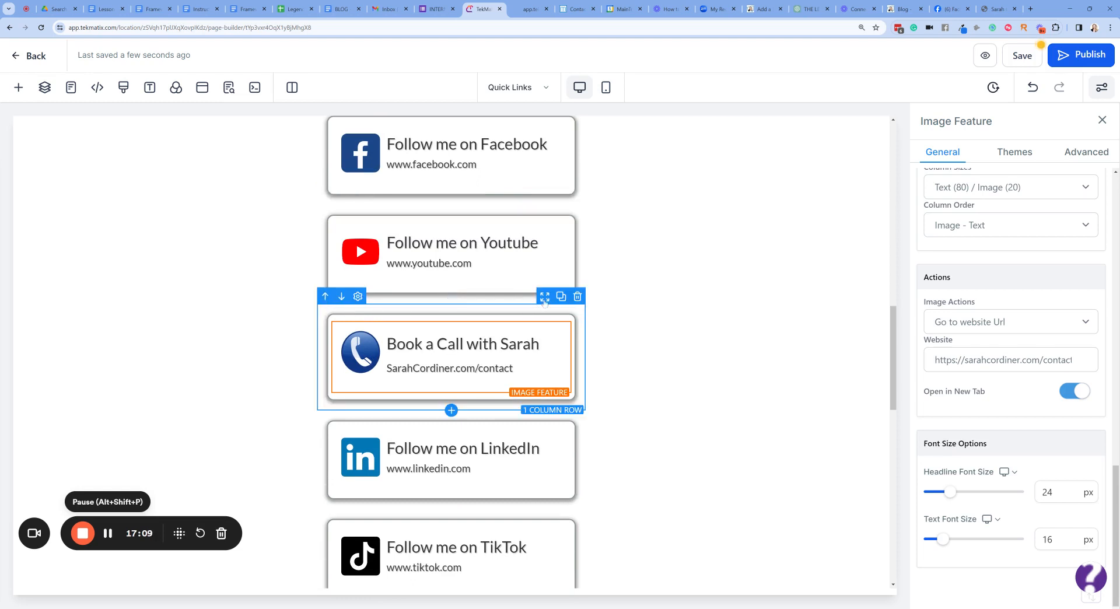
{"action": "left_click_drag", "start_coordinate": [545, 297], "coordinate": [560, 260]}
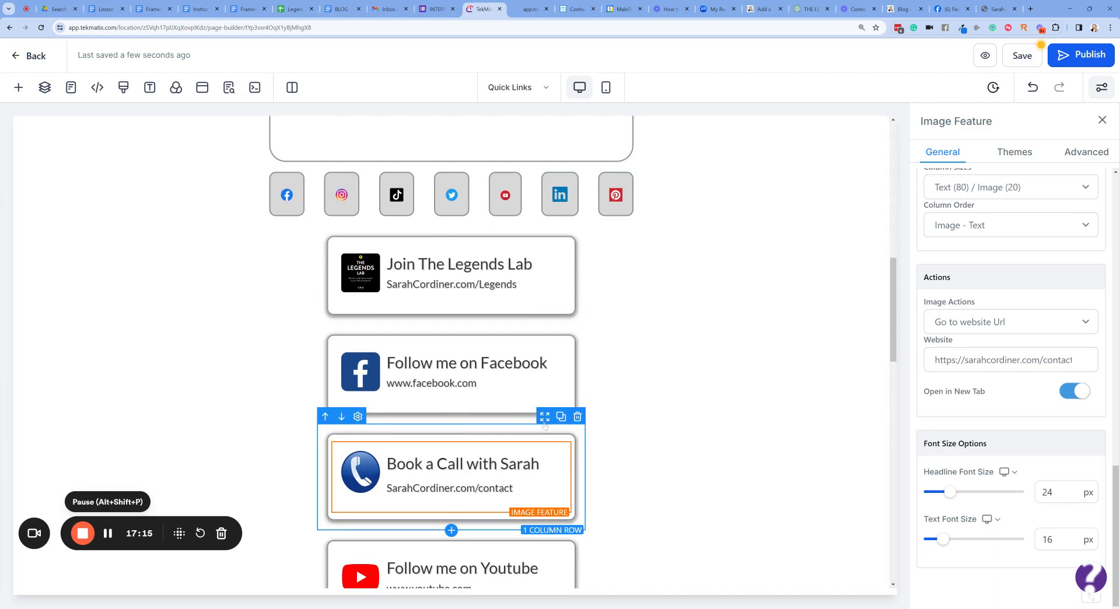
{"action": "left_click_drag", "start_coordinate": [546, 419], "coordinate": [549, 372]}
{"action": "left_click", "coordinate": [711, 370]}
- Move the blog card's row up from the end of the list to between the YouTube and LinkedIn cards
{"action": "scroll", "coordinate": [700, 365], "scroll_direction": "down", "scroll_amount": 3}
{"action": "scroll", "coordinate": [694, 363], "scroll_direction": "down", "scroll_amount": 10}
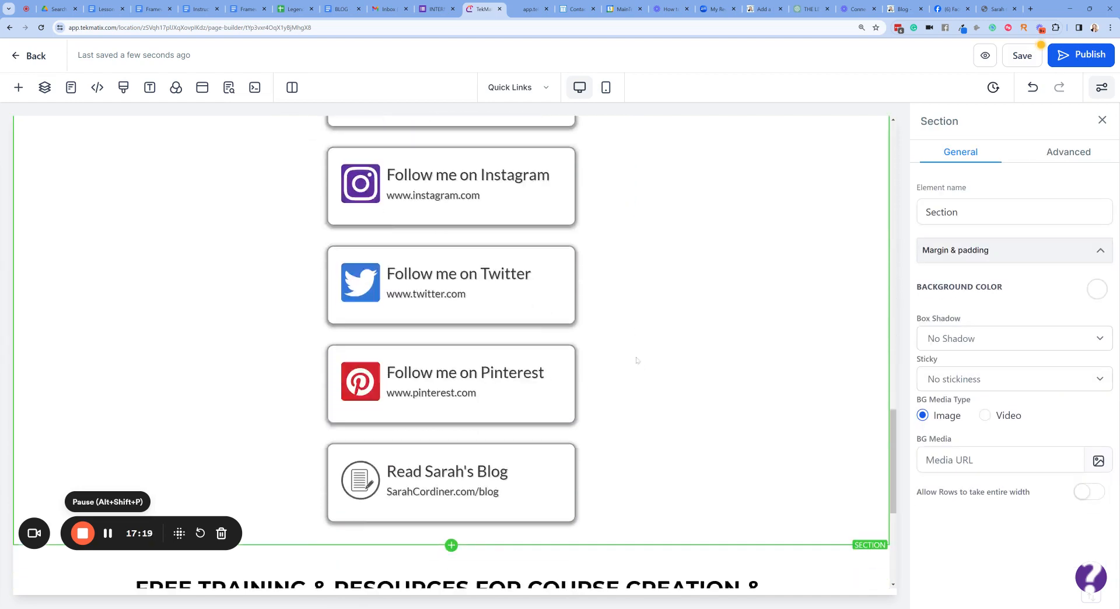
{"action": "scroll", "coordinate": [561, 391], "scroll_direction": "up", "scroll_amount": 1}
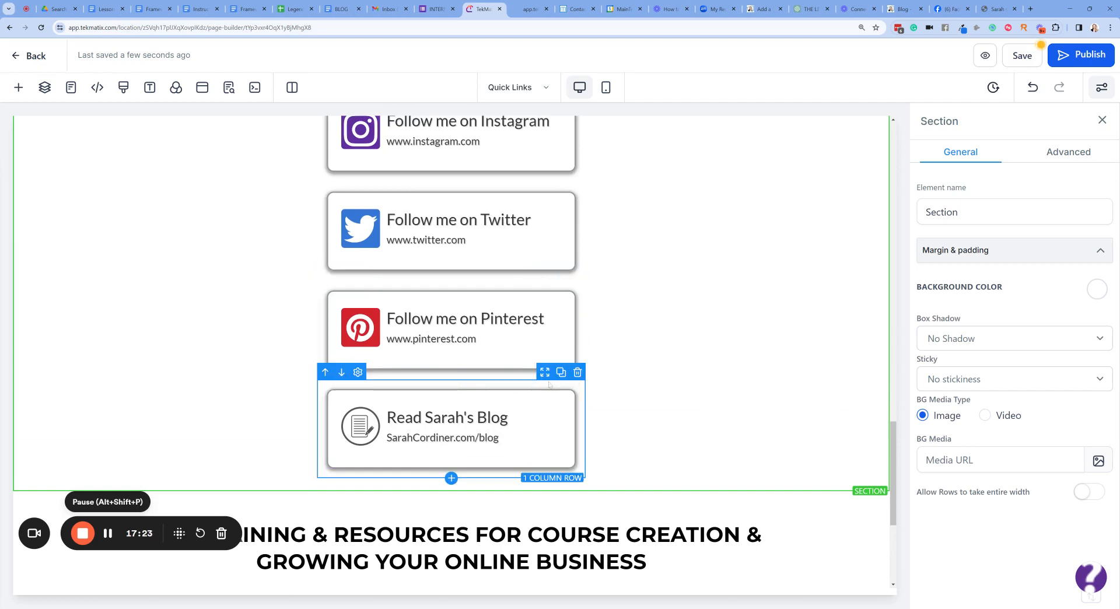
{"action": "left_click_drag", "start_coordinate": [545, 374], "coordinate": [545, 120]}
{"action": "scroll", "coordinate": [594, 331], "scroll_direction": "up", "scroll_amount": 4}
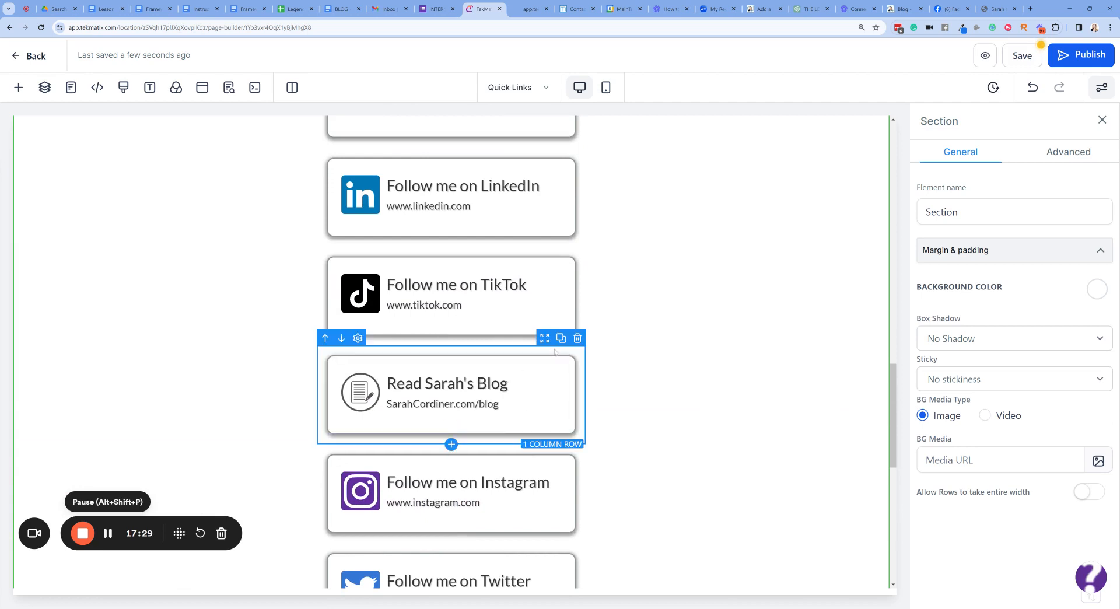
{"action": "left_click_drag", "start_coordinate": [546, 340], "coordinate": [548, 201]}
{"action": "scroll", "coordinate": [604, 333], "scroll_direction": "up", "scroll_amount": 4}
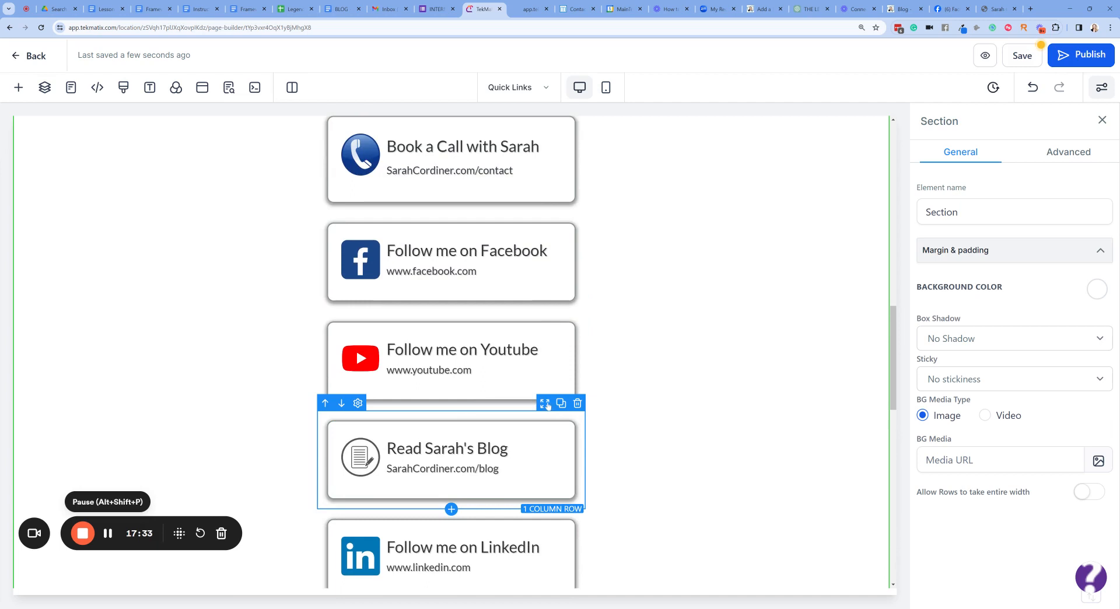
{"action": "left_click_drag", "start_coordinate": [547, 405], "coordinate": [677, 419]}
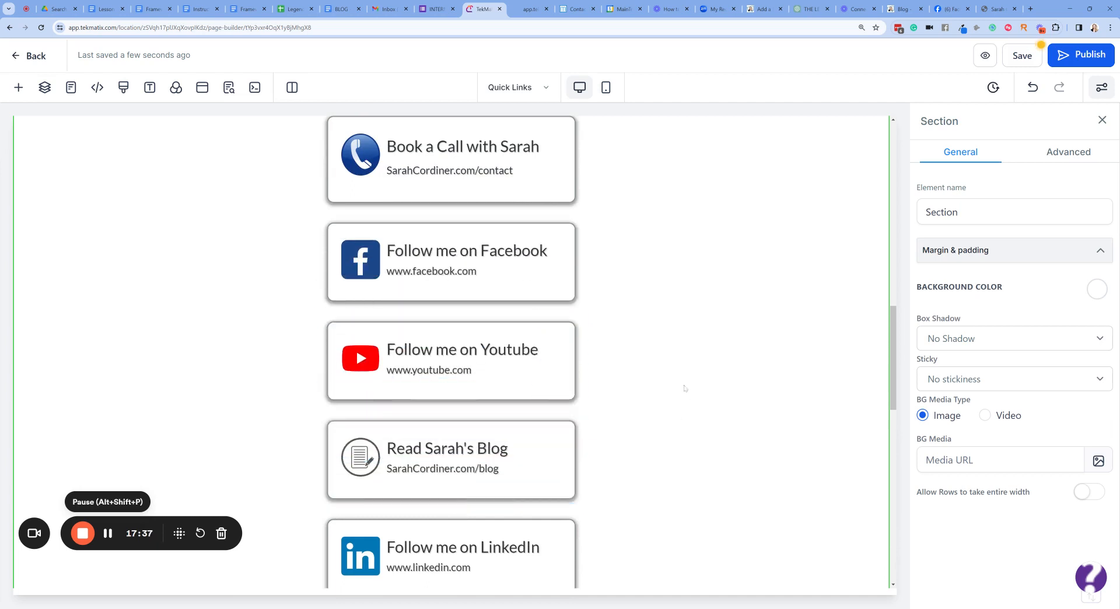
{"action": "scroll", "coordinate": [685, 388], "scroll_direction": "up", "scroll_amount": 4}
{"action": "scroll", "coordinate": [625, 325], "scroll_direction": "down", "scroll_amount": 2}
{"action": "scroll", "coordinate": [597, 292], "scroll_direction": "up", "scroll_amount": 4}
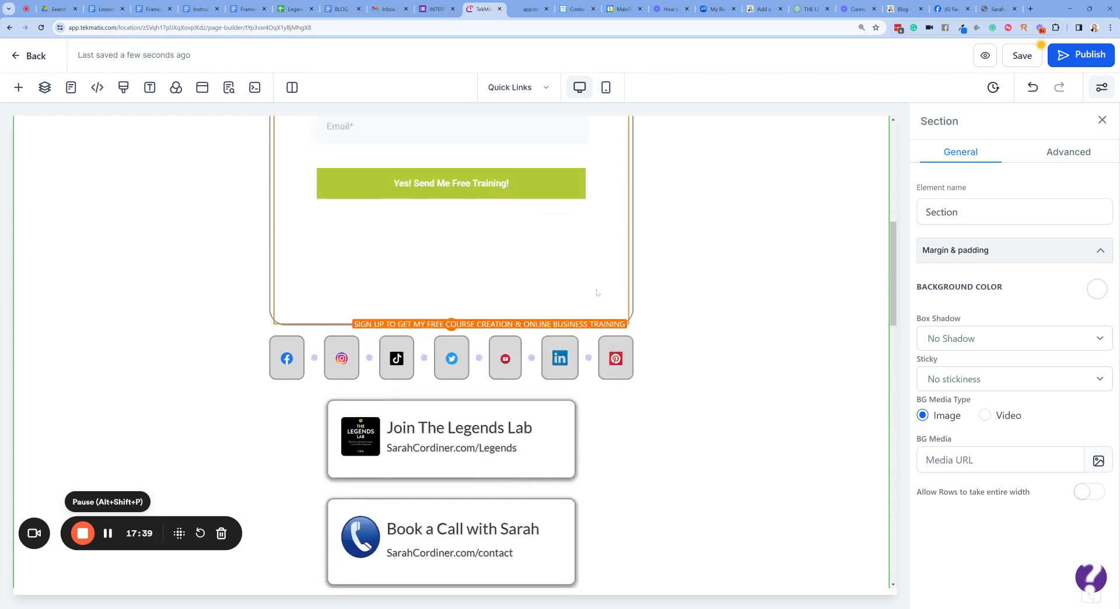
- Save the page and open canva.com in a new browser tab
{"action": "scroll", "coordinate": [598, 292], "scroll_direction": "up", "scroll_amount": 8}
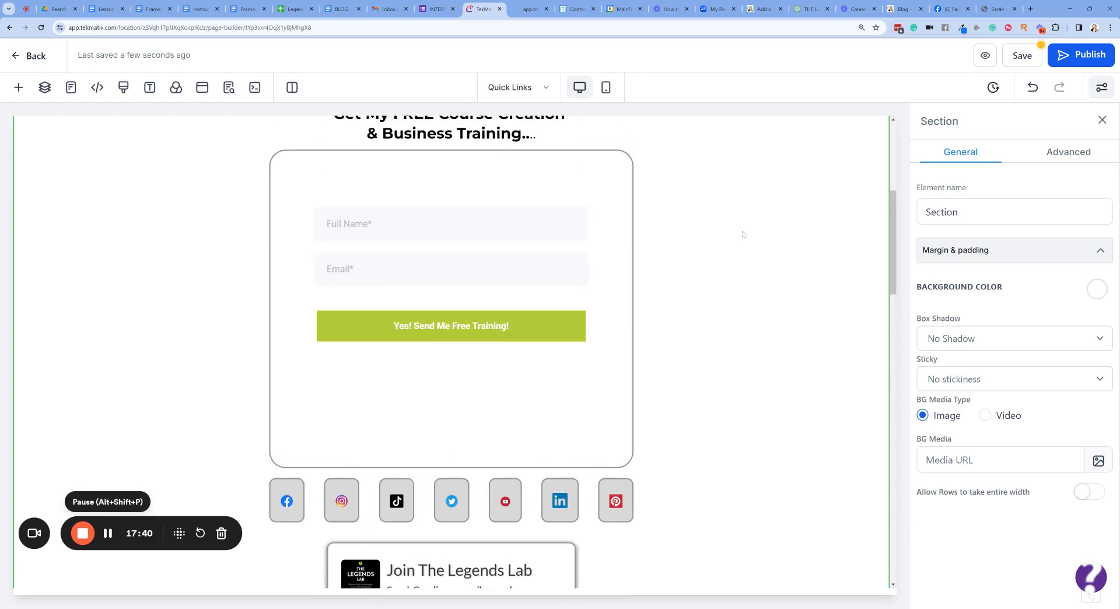
{"action": "left_click", "coordinate": [1019, 55]}
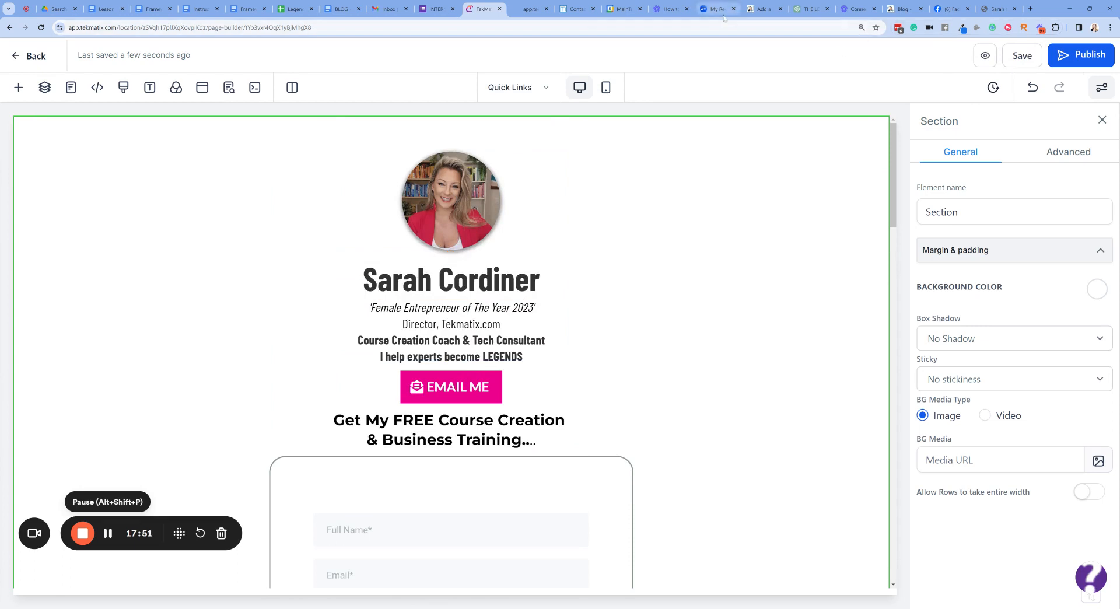
{"action": "left_click", "coordinate": [1030, 9]}
{"action": "type", "text": "canva.com"}
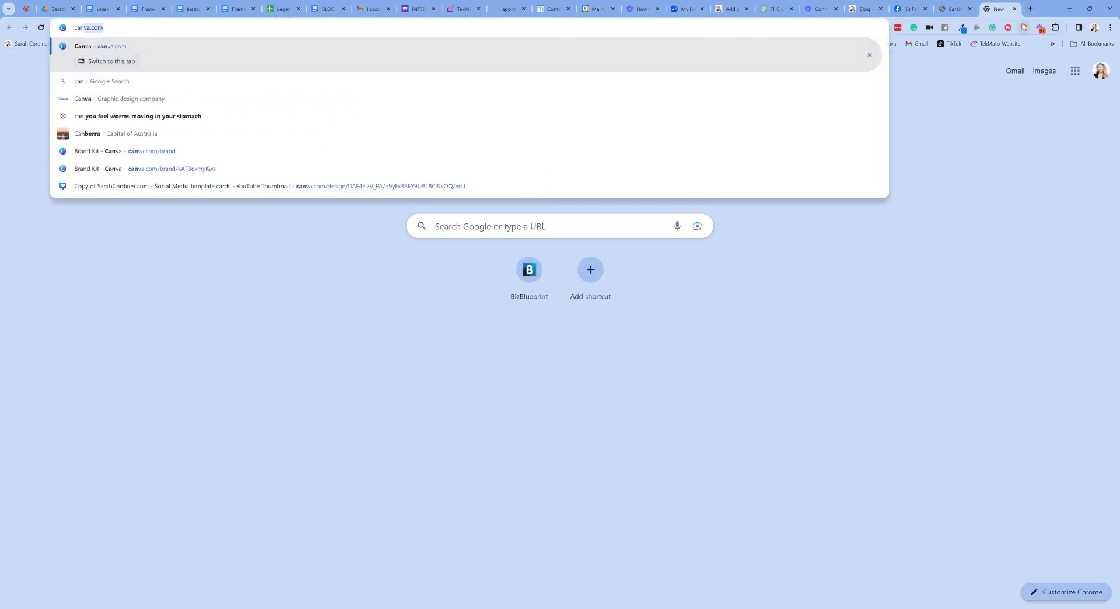
{"action": "key", "text": "Return"}
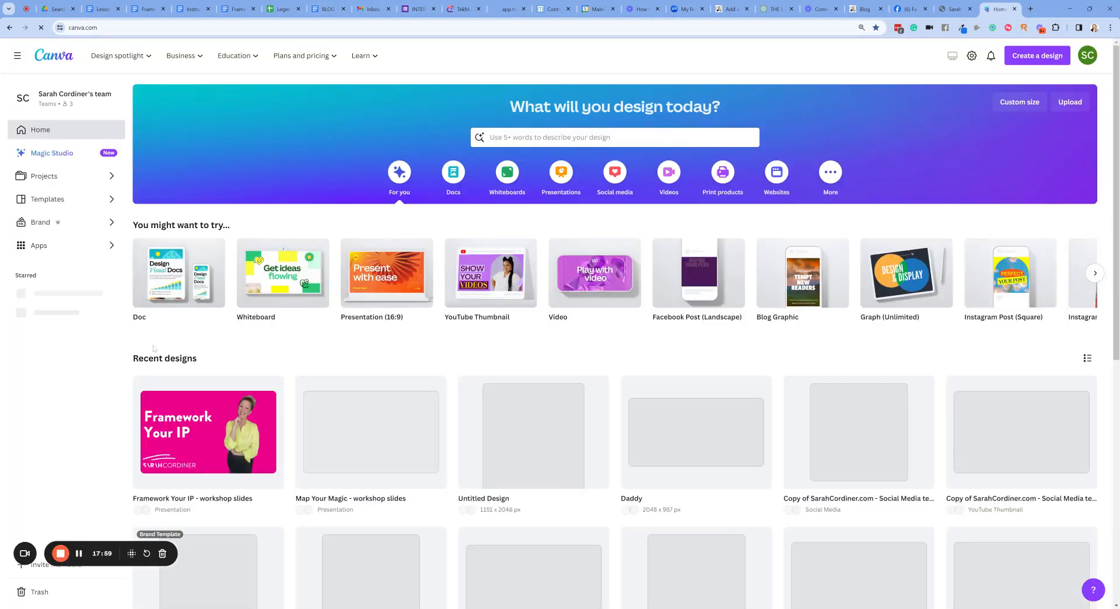
- Create a blank Social Media design in Canva by searching the design types for "social"
{"action": "left_click", "coordinate": [1037, 55]}
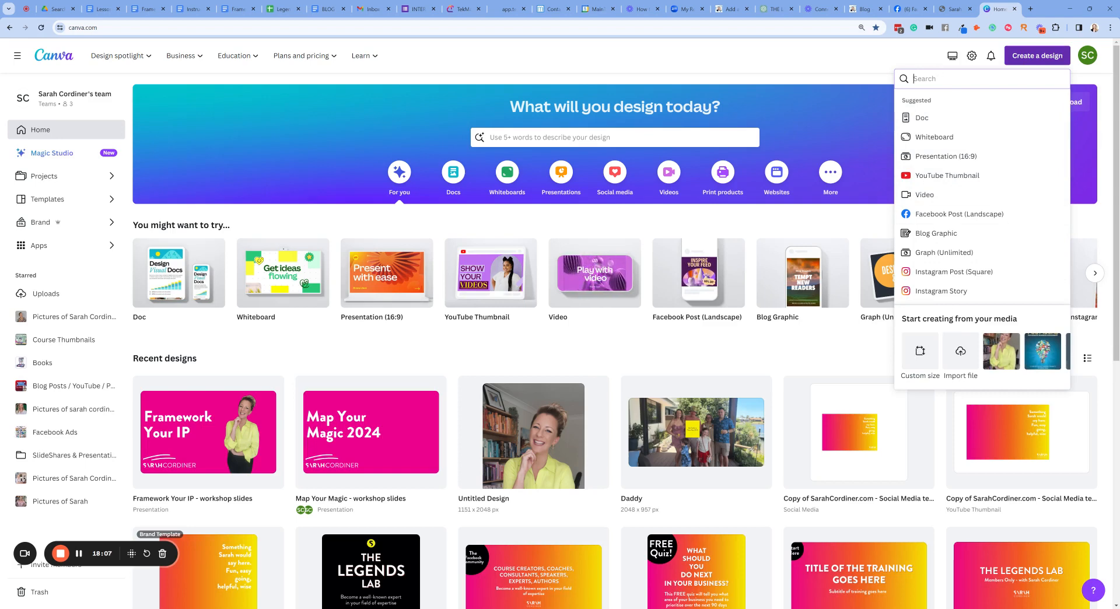
{"action": "type", "text": "social"}
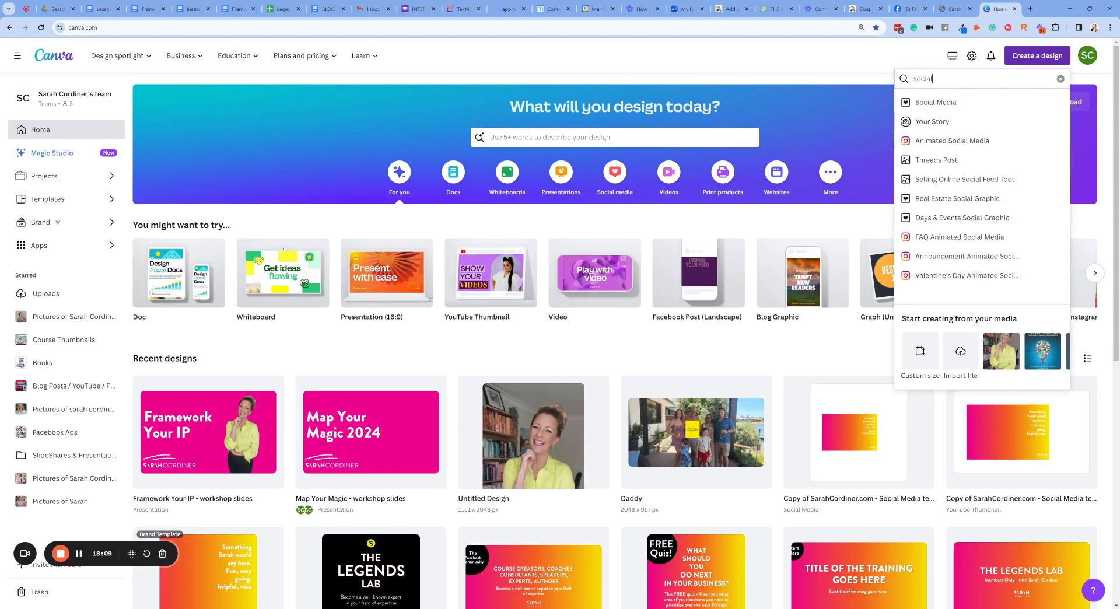
{"action": "key", "text": "Down"}
{"action": "key", "text": "Return"}
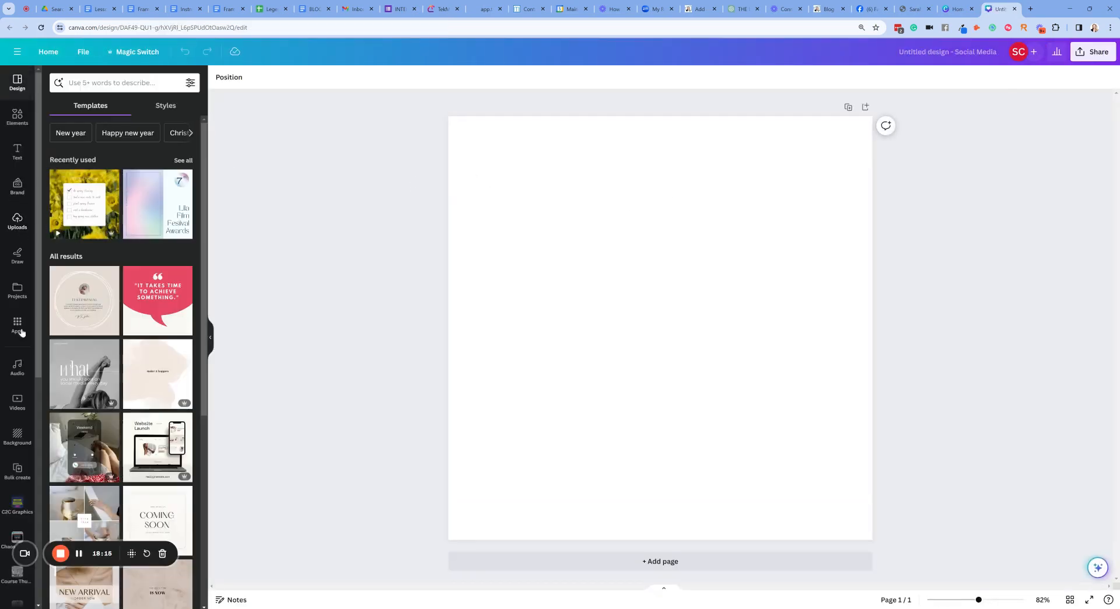
- Open the folder of portrait photos that contains the pink-shirt and yellow-shirt shots
{"action": "scroll", "coordinate": [18, 443], "scroll_direction": "down", "scroll_amount": 5}
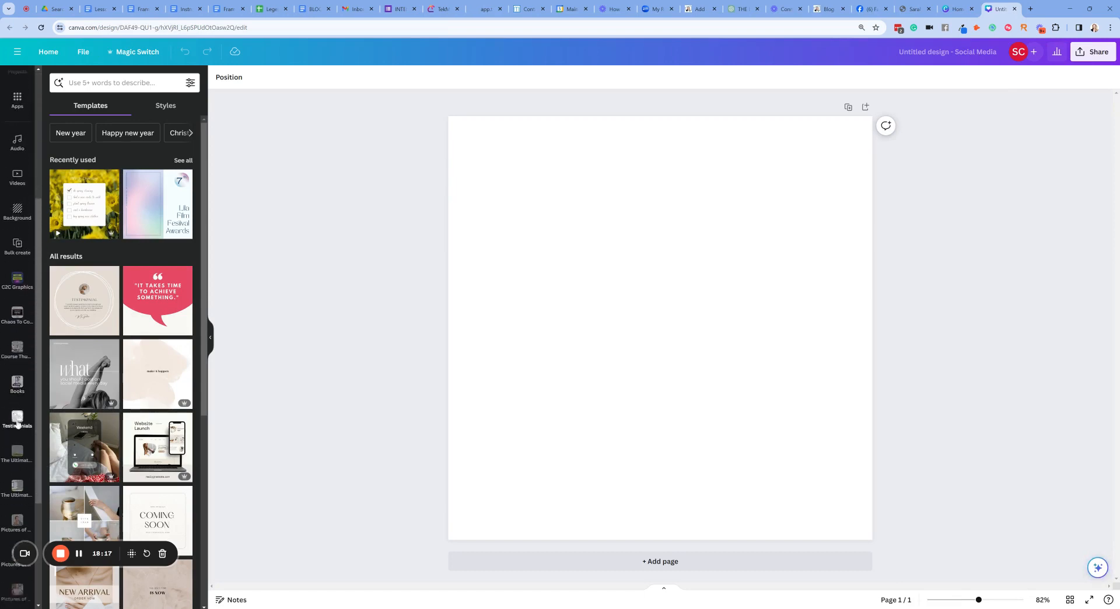
{"action": "scroll", "coordinate": [18, 424], "scroll_direction": "down", "scroll_amount": 1}
{"action": "scroll", "coordinate": [17, 418], "scroll_direction": "down", "scroll_amount": 1}
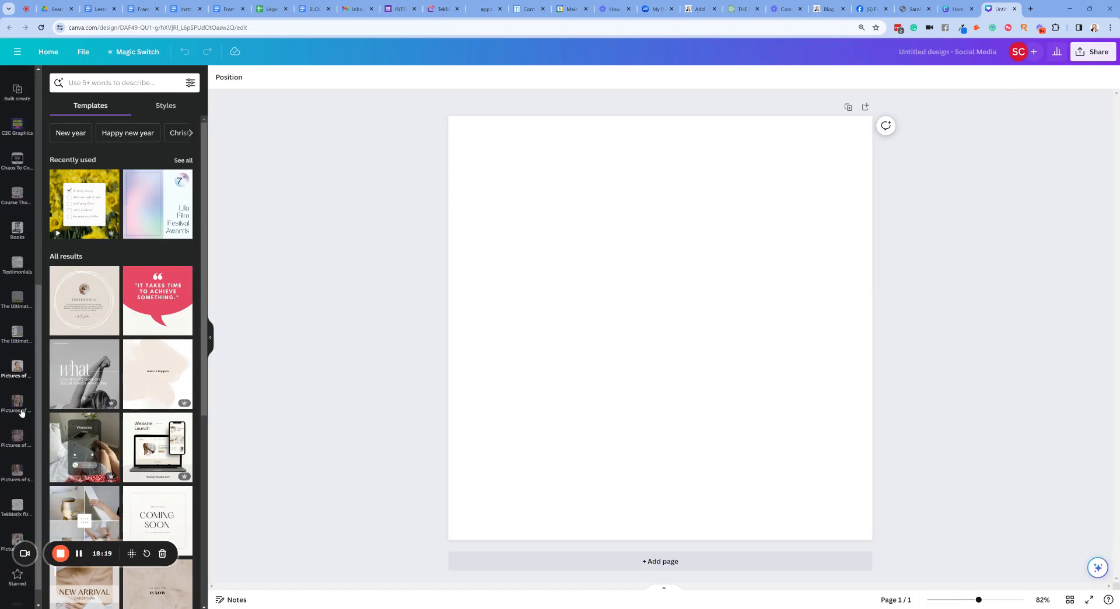
{"action": "scroll", "coordinate": [17, 484], "scroll_direction": "up", "scroll_amount": 2}
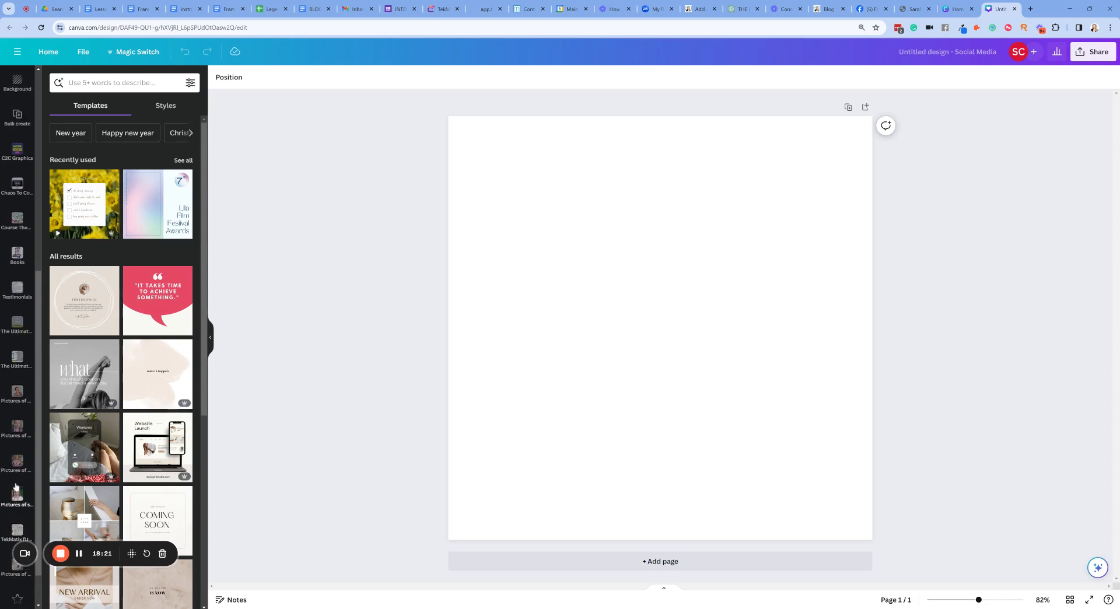
{"action": "left_click", "coordinate": [16, 503]}
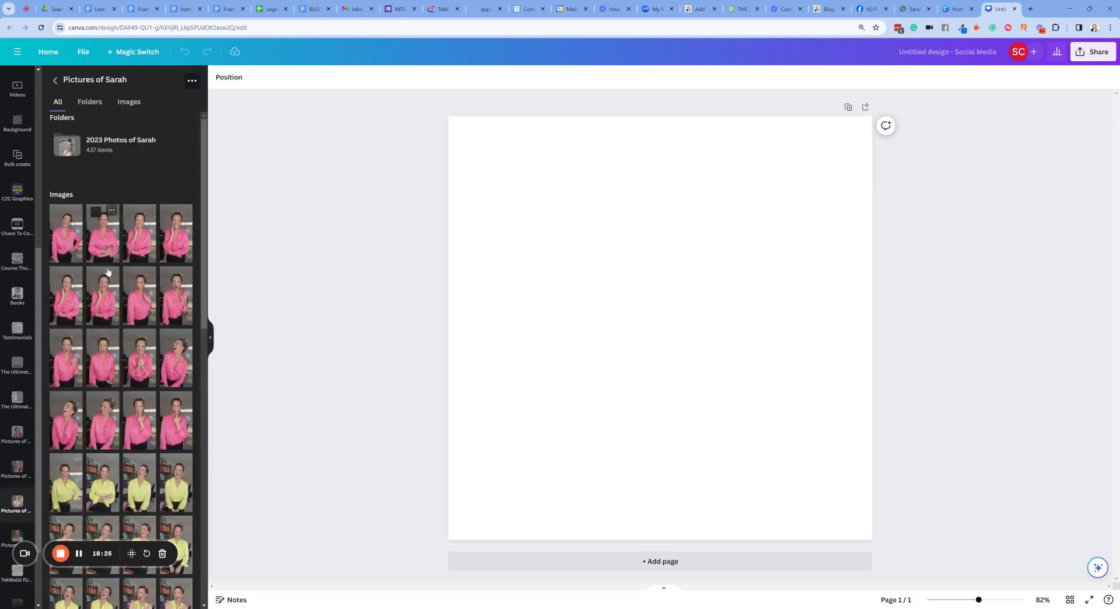
- Add the portrait in the yellow shirt with both hands raised and mouth open to the blank page
{"action": "scroll", "coordinate": [111, 274], "scroll_direction": "down", "scroll_amount": 3}
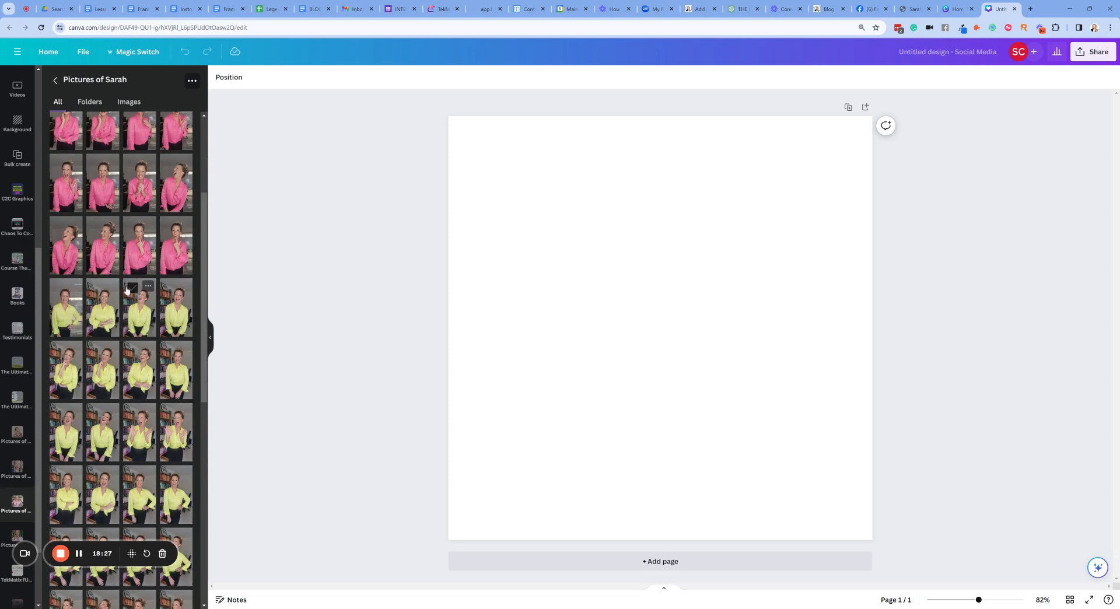
{"action": "scroll", "coordinate": [131, 303], "scroll_direction": "down", "scroll_amount": 1}
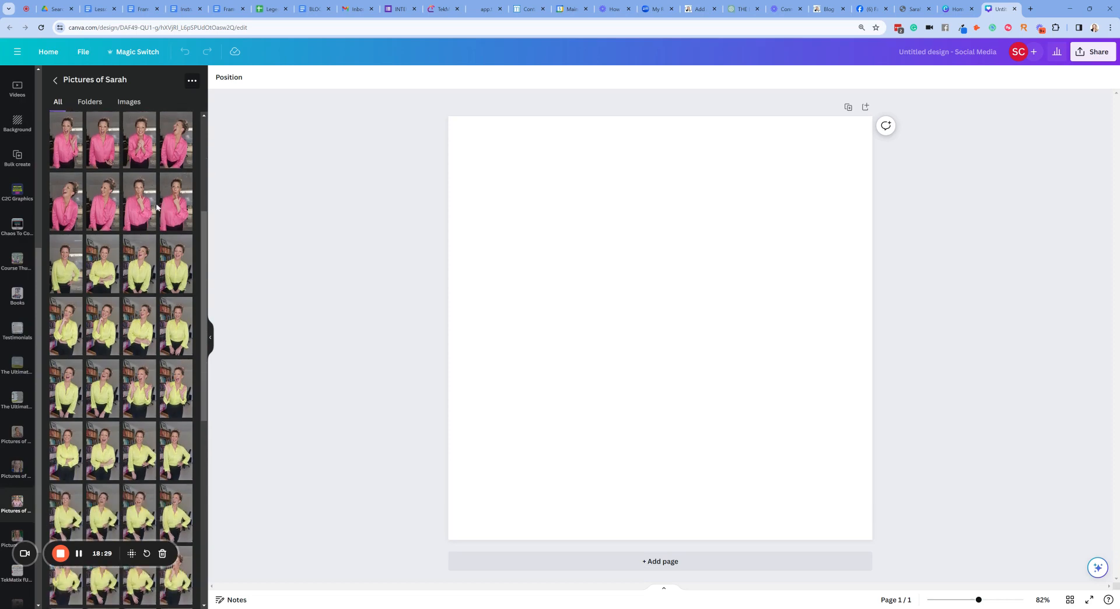
{"action": "scroll", "coordinate": [158, 218], "scroll_direction": "down", "scroll_amount": 1}
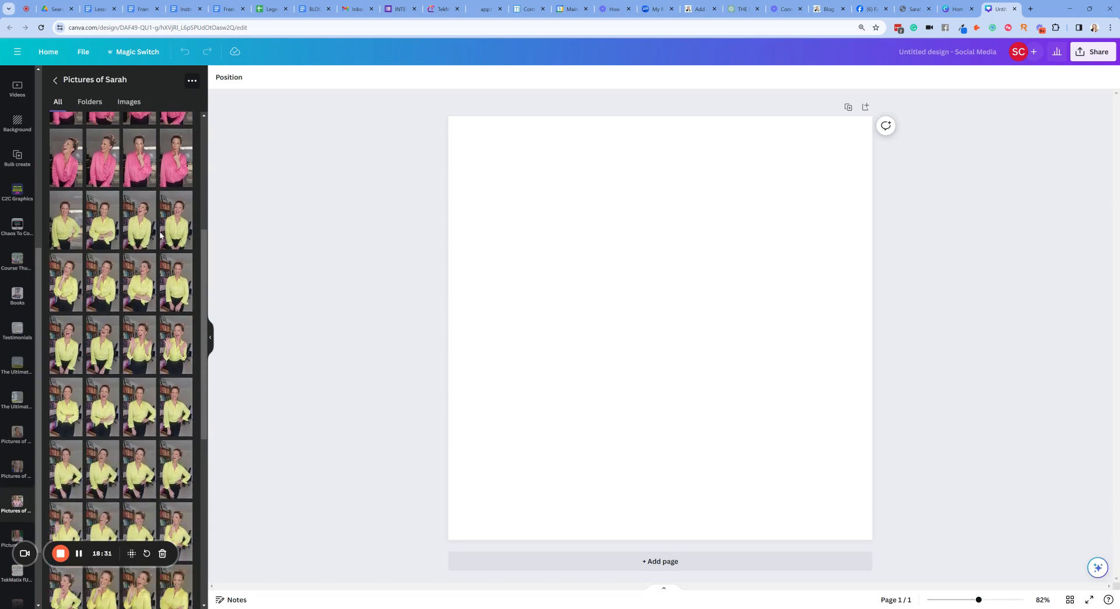
{"action": "scroll", "coordinate": [140, 371], "scroll_direction": "down", "scroll_amount": 3}
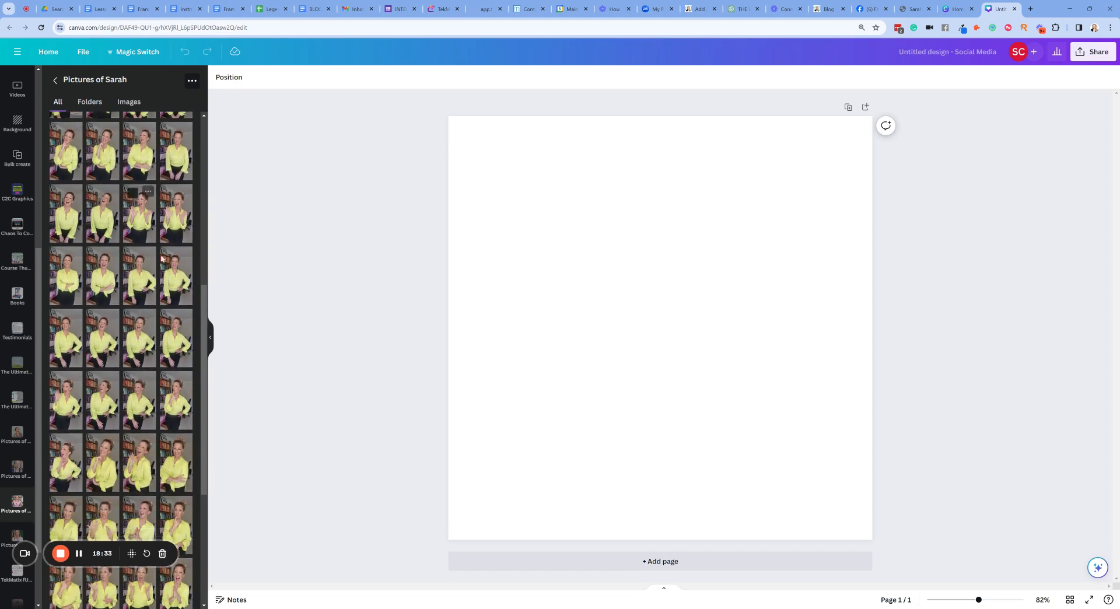
{"action": "scroll", "coordinate": [163, 265], "scroll_direction": "down", "scroll_amount": 2}
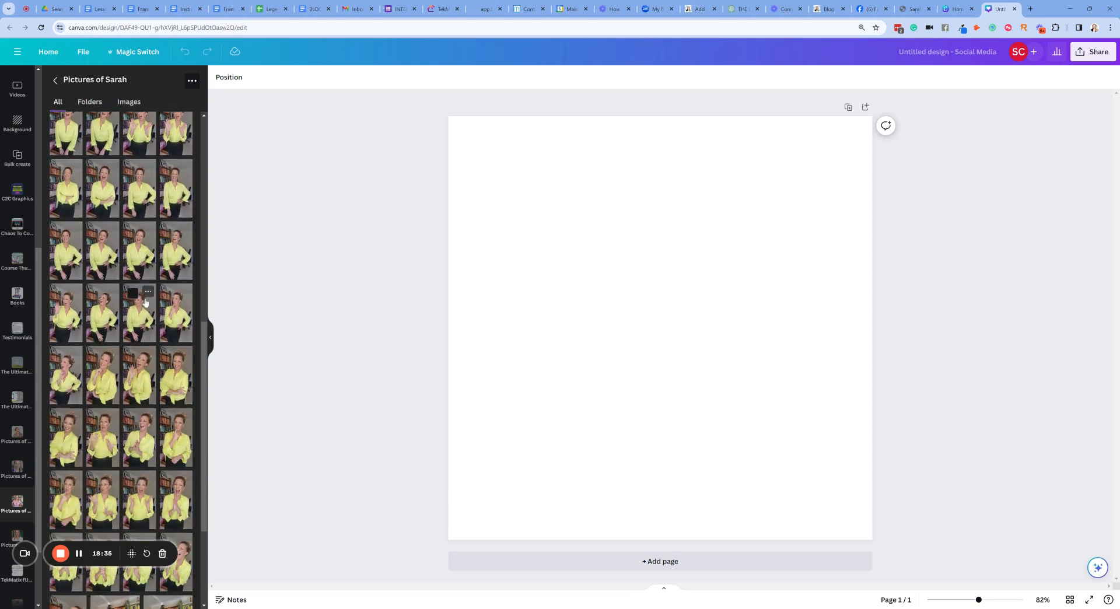
{"action": "scroll", "coordinate": [145, 303], "scroll_direction": "down", "scroll_amount": 3}
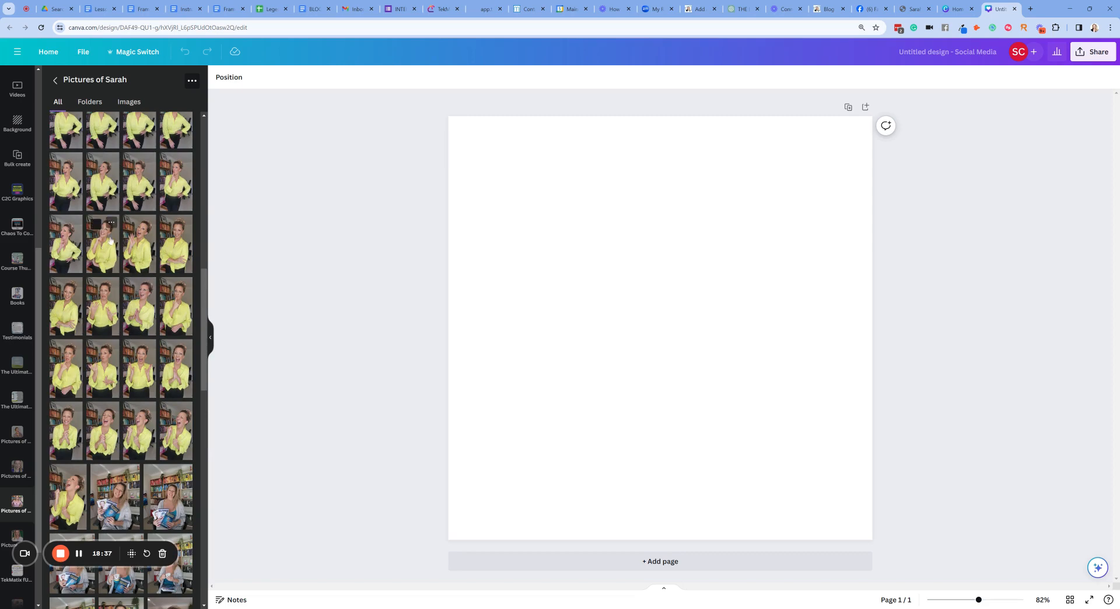
{"action": "scroll", "coordinate": [137, 321], "scroll_direction": "down", "scroll_amount": 2}
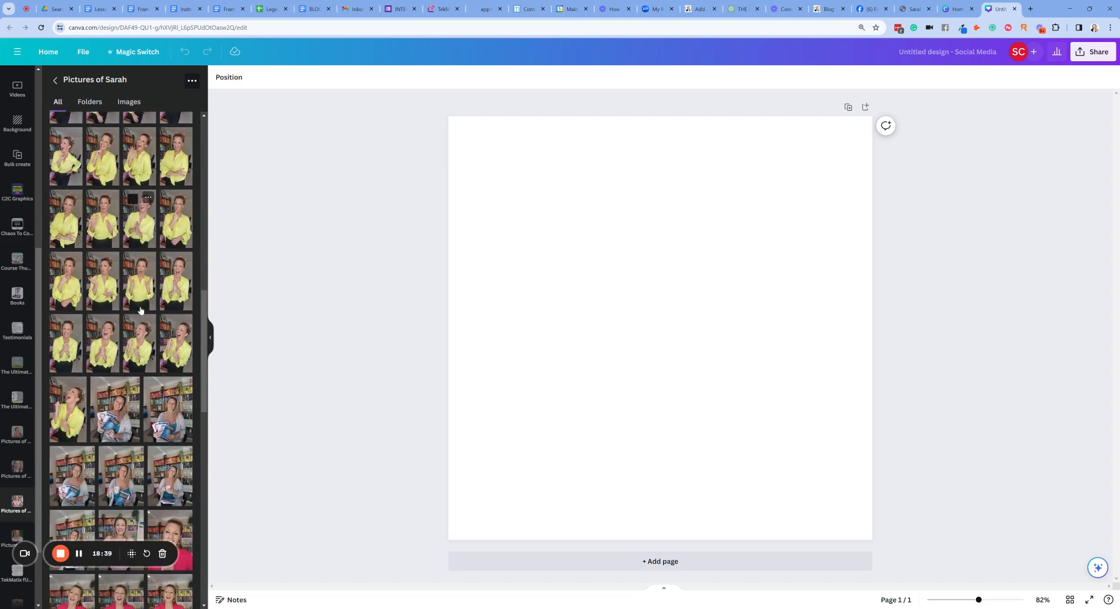
{"action": "scroll", "coordinate": [142, 312], "scroll_direction": "up", "scroll_amount": 3}
{"action": "scroll", "coordinate": [141, 310], "scroll_direction": "up", "scroll_amount": 2}
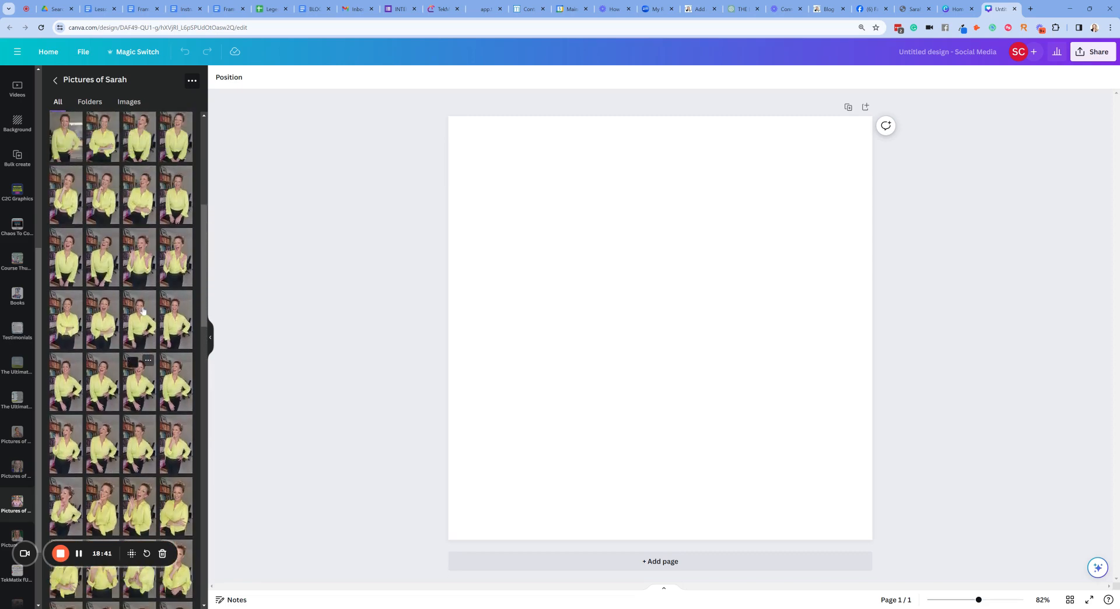
{"action": "scroll", "coordinate": [143, 311], "scroll_direction": "up", "scroll_amount": 1}
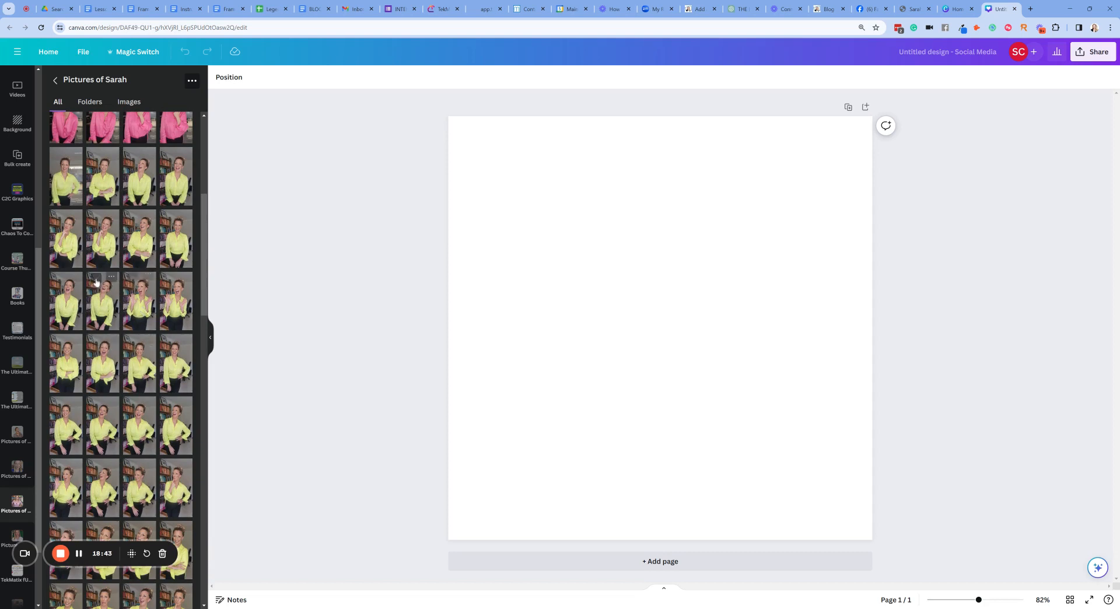
{"action": "left_click", "coordinate": [174, 315]}
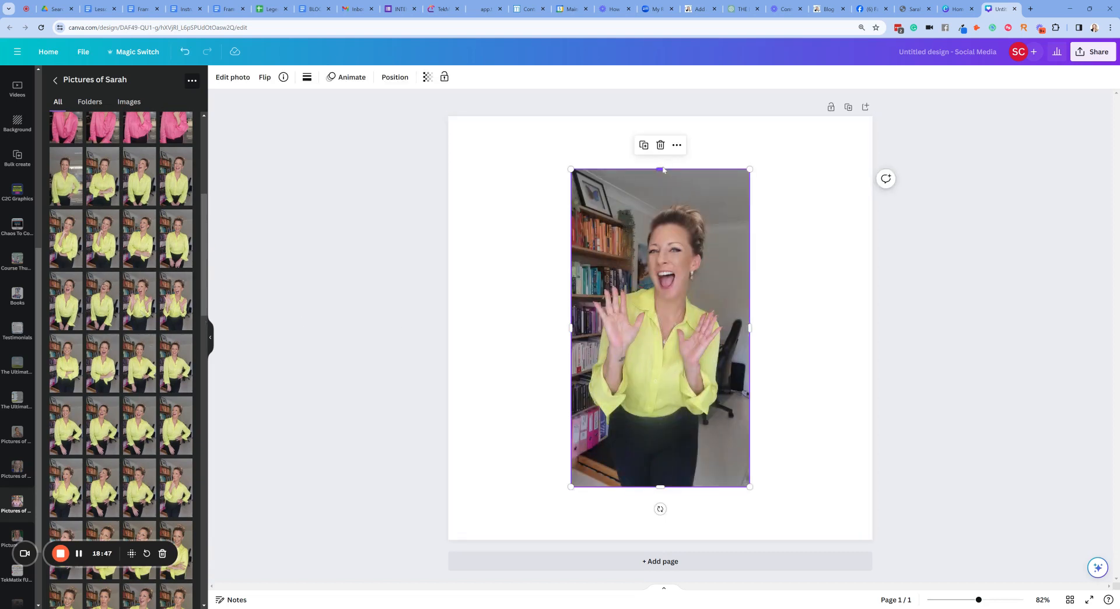
- Crop a strip off the top of the portrait and remove its background with BG Remover
{"action": "left_click_drag", "start_coordinate": [663, 170], "coordinate": [660, 193]}
{"action": "left_click_drag", "start_coordinate": [653, 313], "coordinate": [610, 290]}
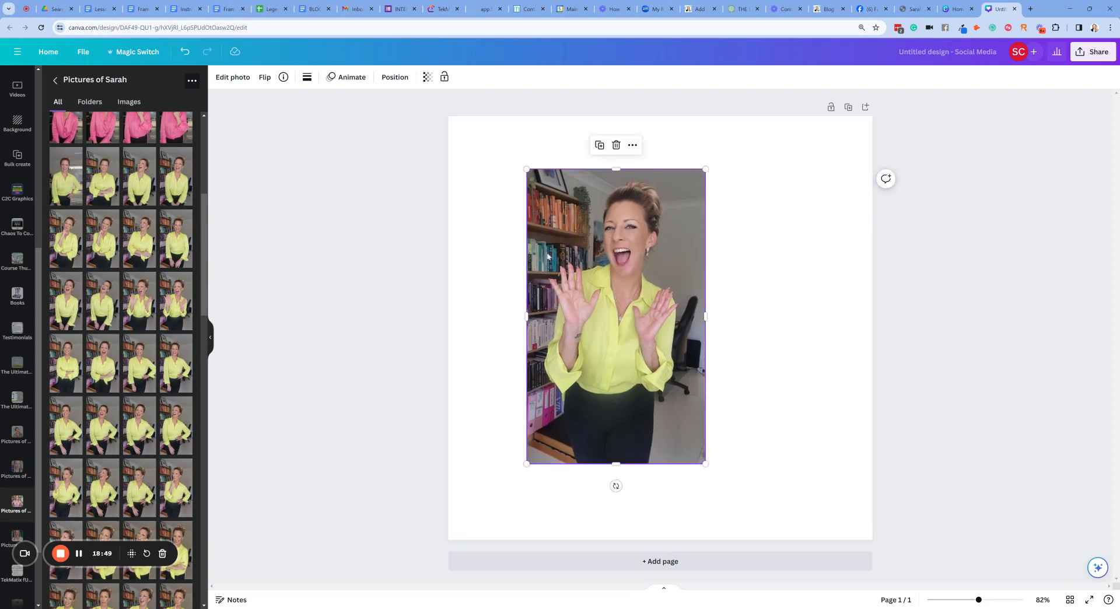
{"action": "left_click", "coordinate": [234, 78]}
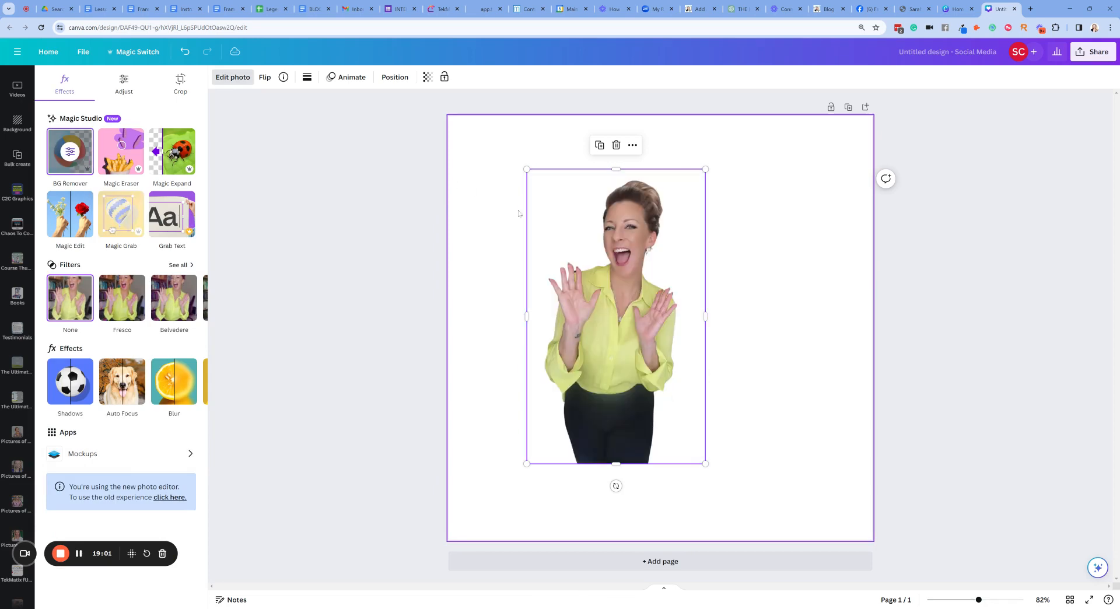
- Move the cut-out portrait to the lower middle of the page and set the page background to the brand palette's pink
{"action": "left_click", "coordinate": [786, 286]}
{"action": "left_click_drag", "start_coordinate": [646, 301], "coordinate": [690, 369]}
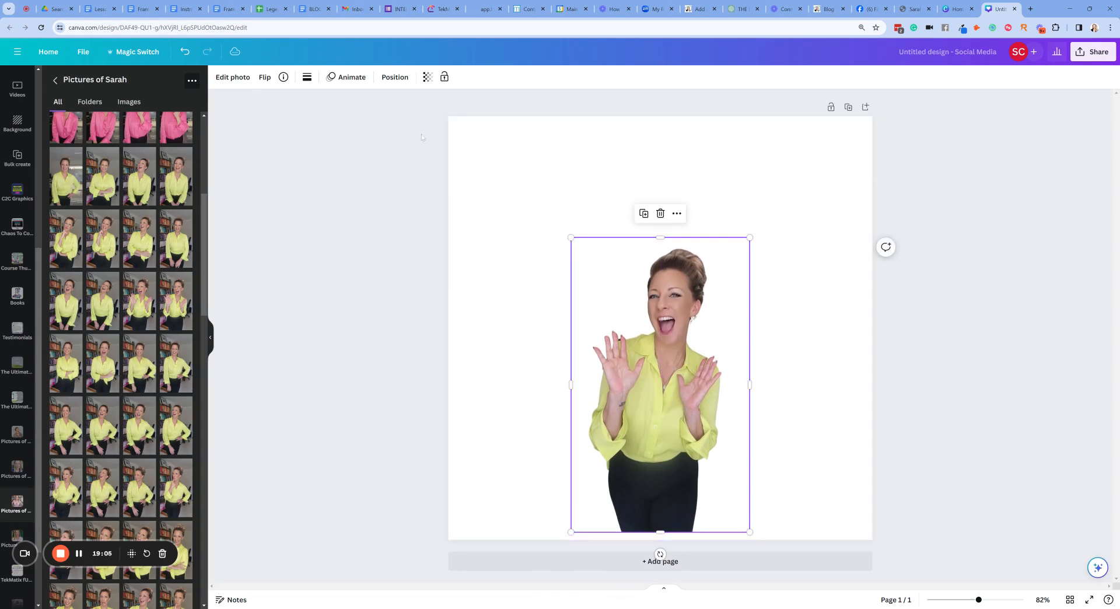
{"action": "left_click", "coordinate": [528, 161]}
{"action": "left_click", "coordinate": [219, 77]}
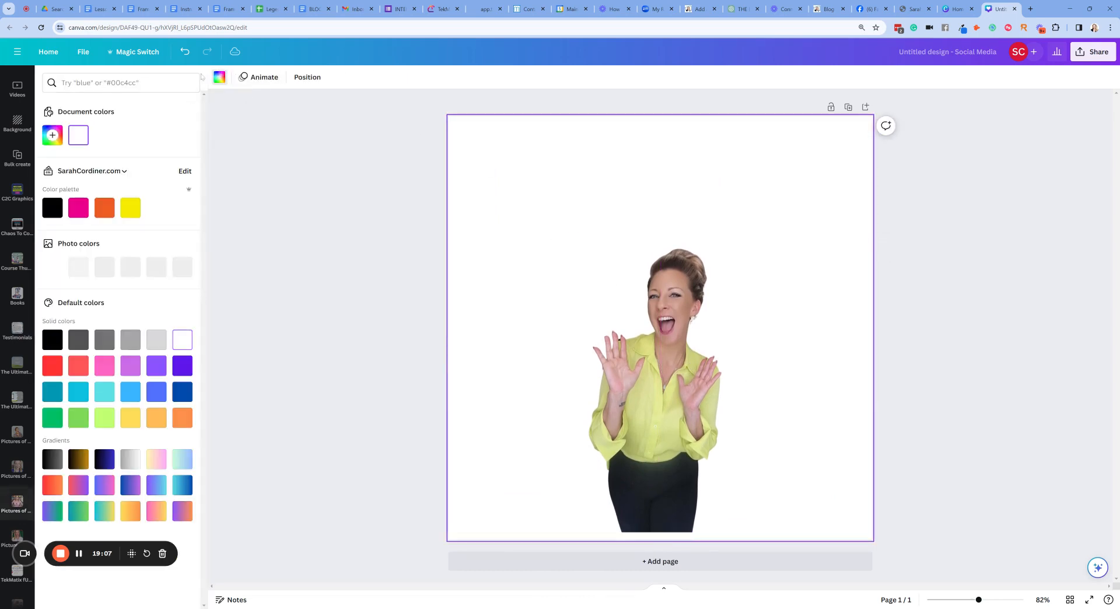
{"action": "left_click", "coordinate": [79, 208]}
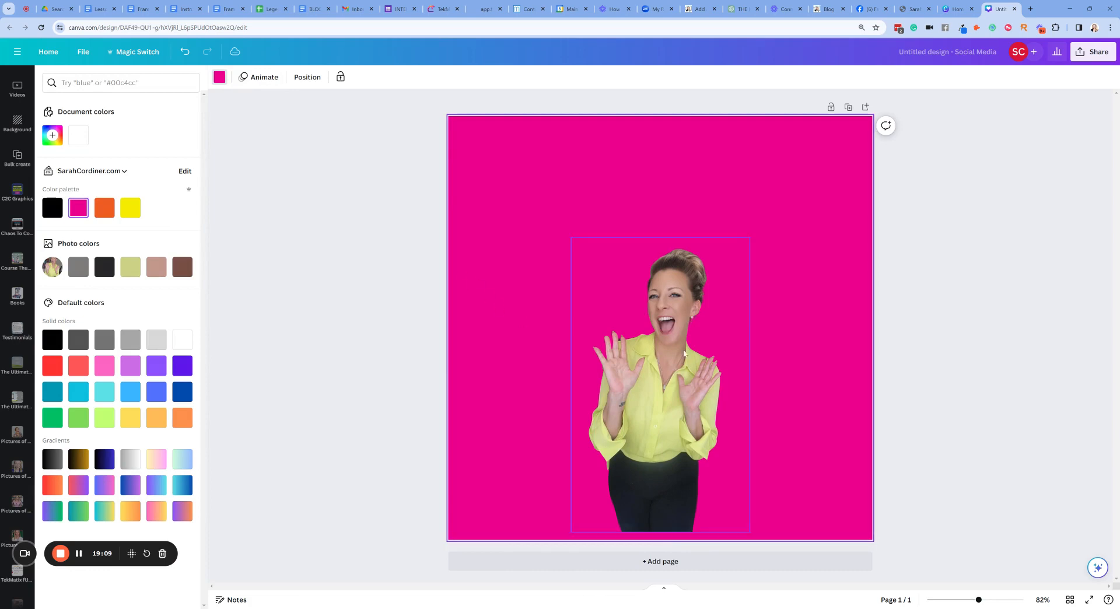
- Enlarge the cut-out portrait until its upper body fills the page, with the shirt reaching the lower edge, and centre it
{"action": "left_click", "coordinate": [575, 242]}
{"action": "left_click_drag", "start_coordinate": [572, 238], "coordinate": [431, 142]}
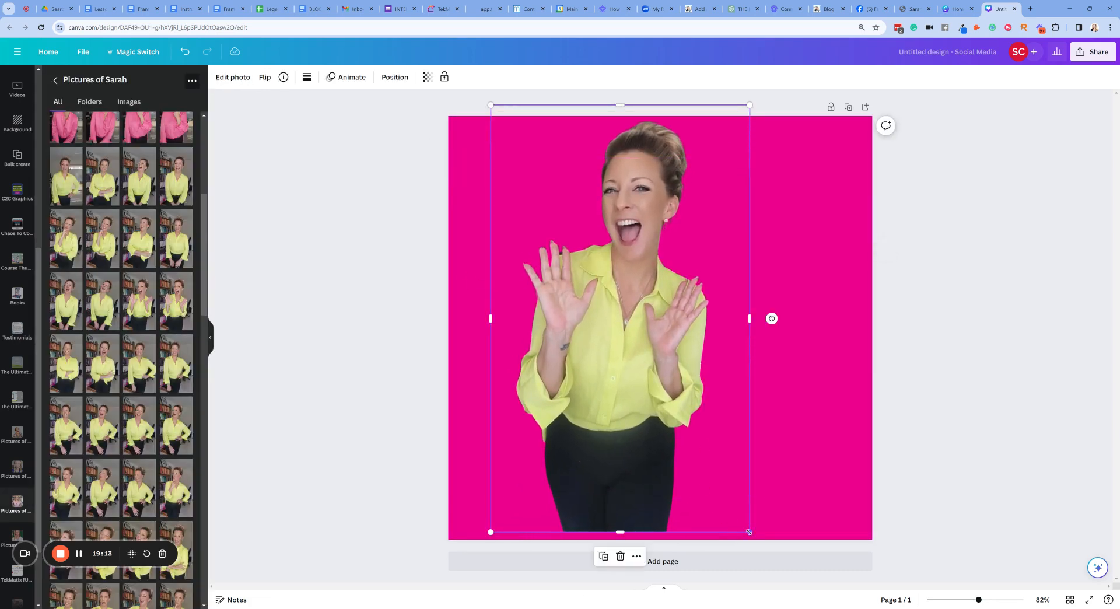
{"action": "left_click_drag", "start_coordinate": [749, 532], "coordinate": [951, 578]}
{"action": "left_click", "coordinate": [925, 318]}
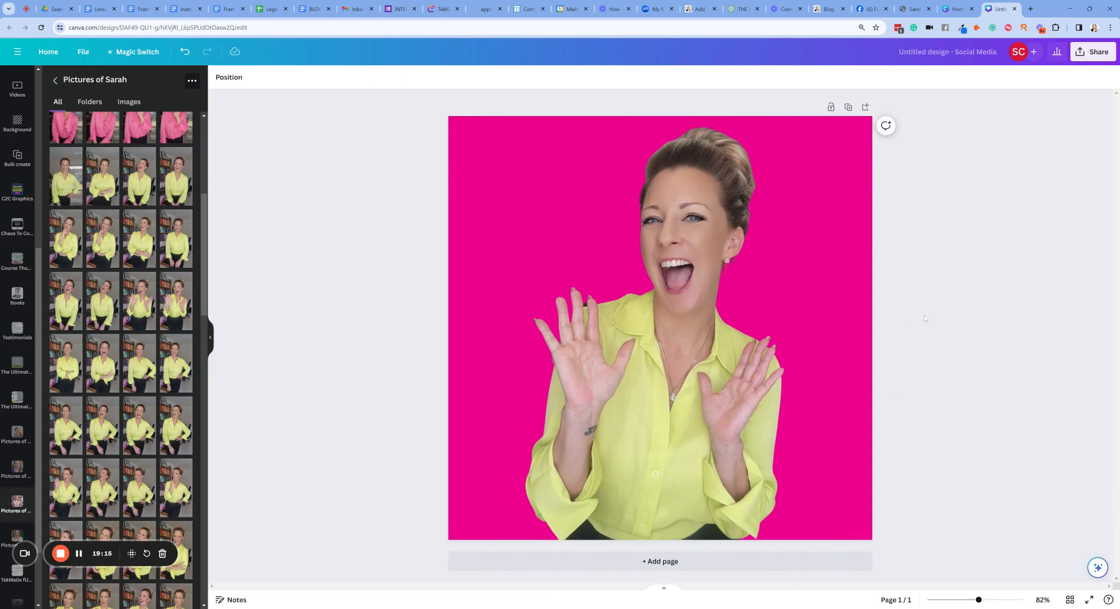
{"action": "mouse_move", "coordinate": [689, 317]}
{"action": "left_mouse_down"}
{"action": "mouse_move", "coordinate": [674, 311]}
{"action": "mouse_move", "coordinate": [678, 321]}
{"action": "left_mouse_up"}
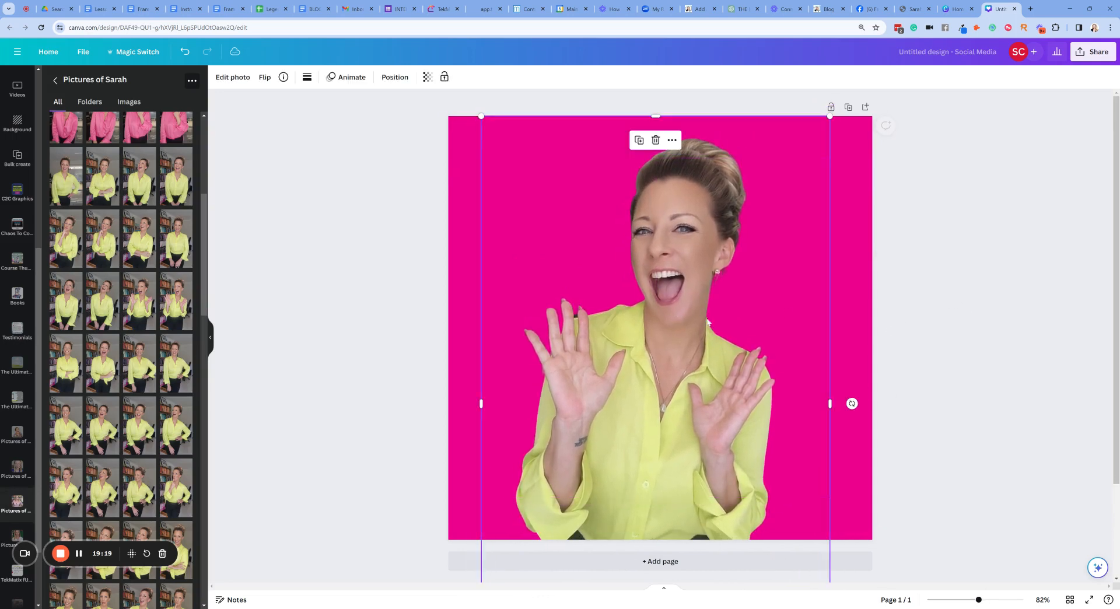
- Download the finished design as a PNG
{"action": "left_click", "coordinate": [1018, 261]}
{"action": "left_click", "coordinate": [1094, 50]}
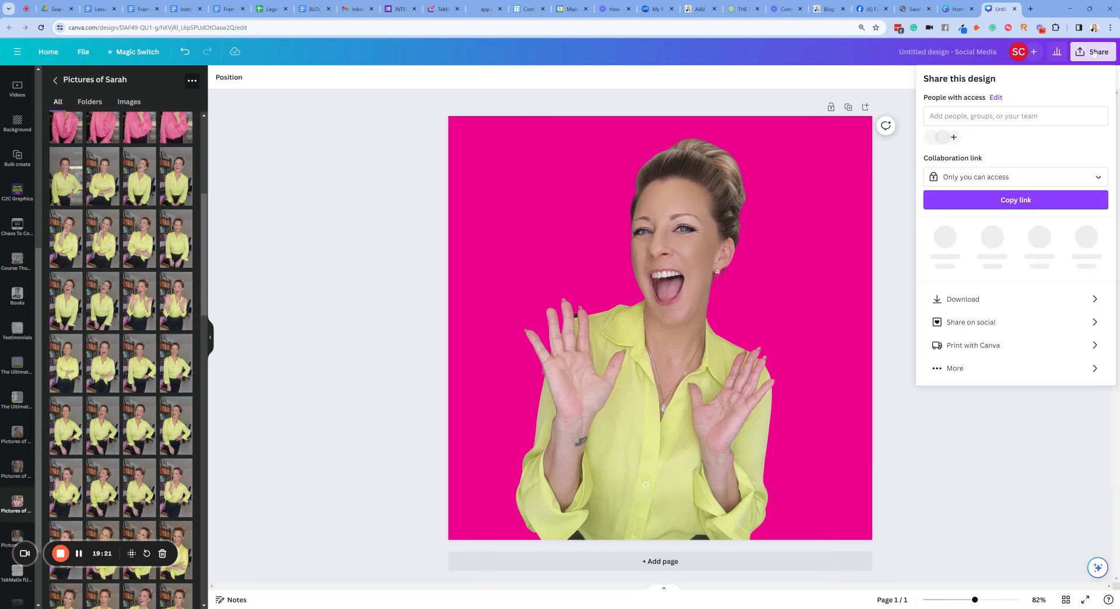
{"action": "left_click", "coordinate": [962, 292]}
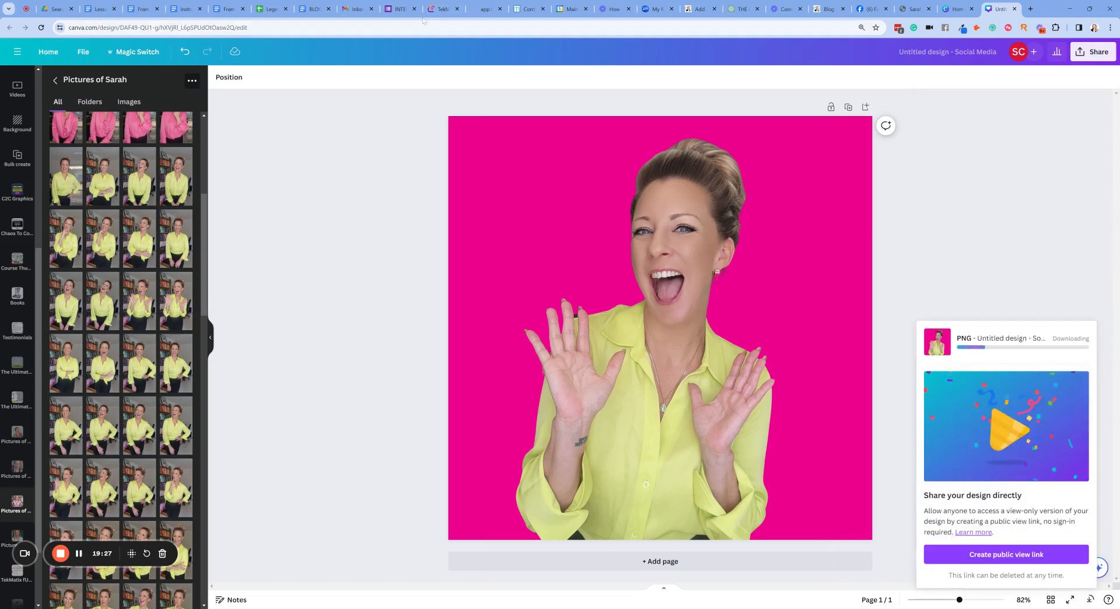
- Switch back to TekMatix and upload Untitled design (6).png to the media library from the round profile picture's image options
{"action": "left_click", "coordinate": [441, 9]}
{"action": "left_click", "coordinate": [453, 186]}
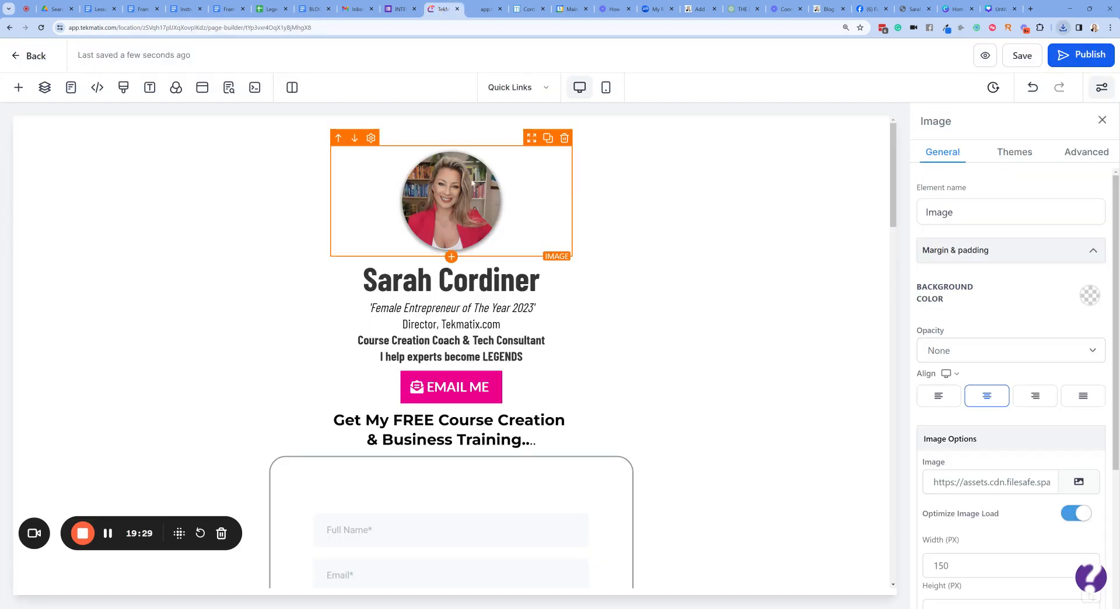
{"action": "left_click", "coordinate": [1078, 482]}
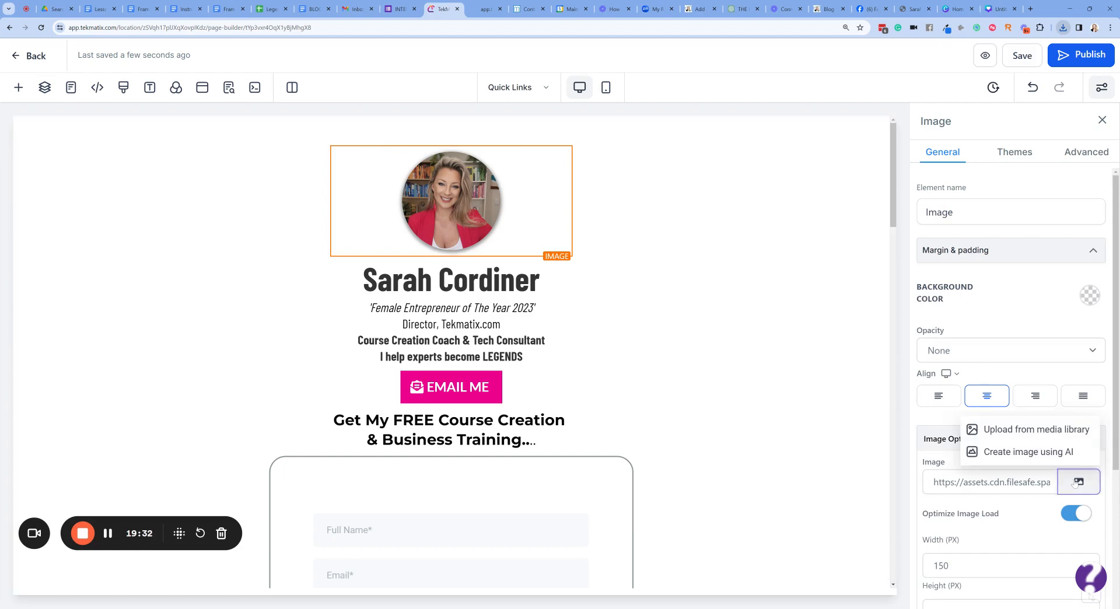
{"action": "left_click", "coordinate": [1040, 435]}
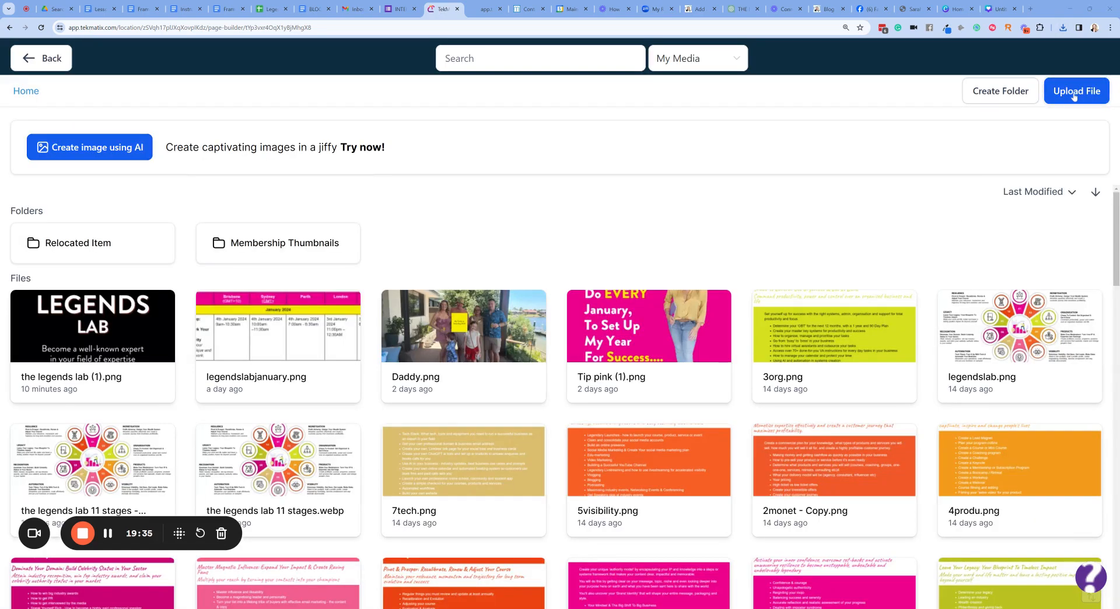
{"action": "left_click", "coordinate": [1075, 97]}
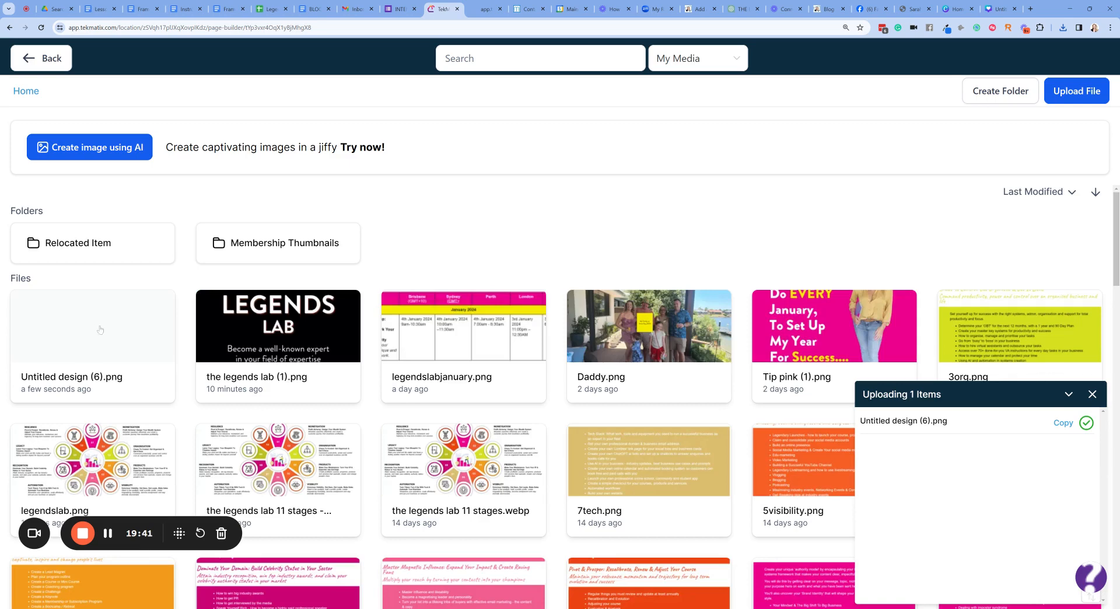
- Use Untitled design (6).png as the round profile picture, save and publish the page, and leave the page builder
{"action": "left_click", "coordinate": [100, 329]}
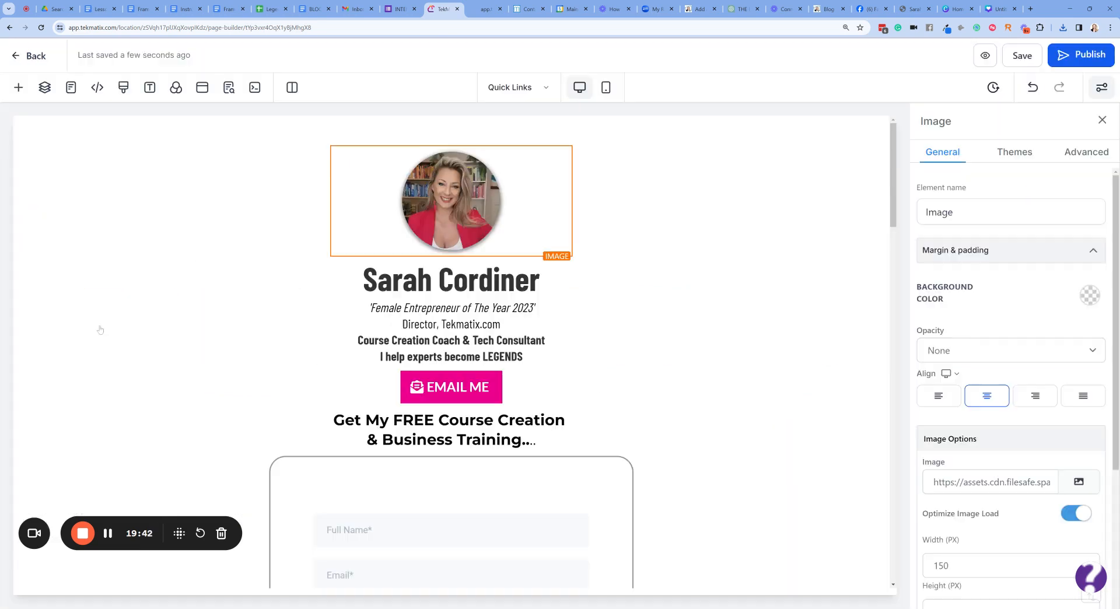
{"action": "left_click", "coordinate": [805, 281]}
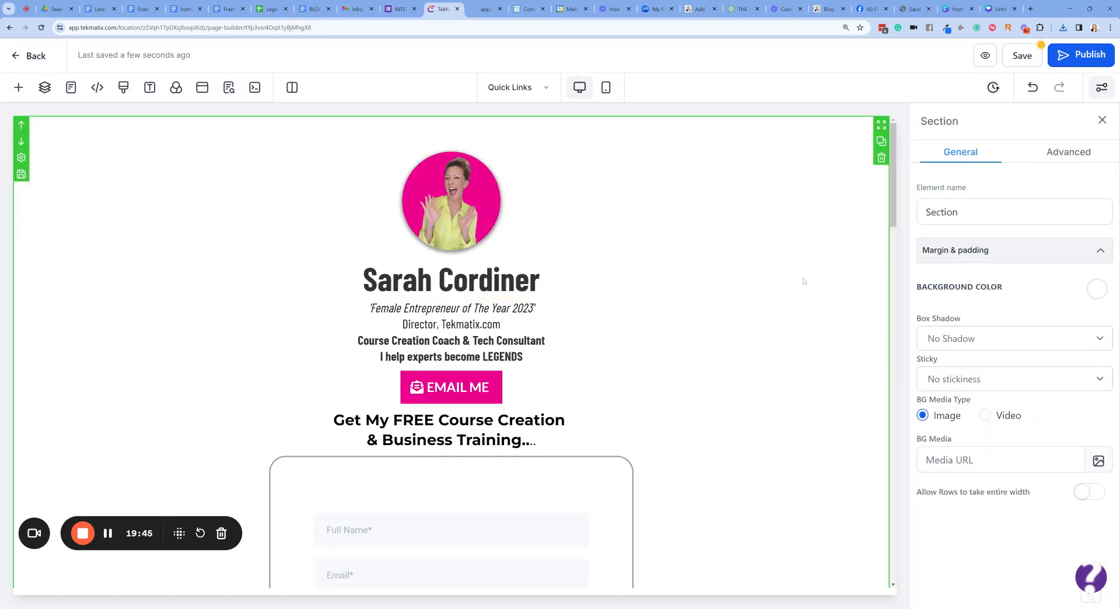
{"action": "left_click", "coordinate": [1022, 55]}
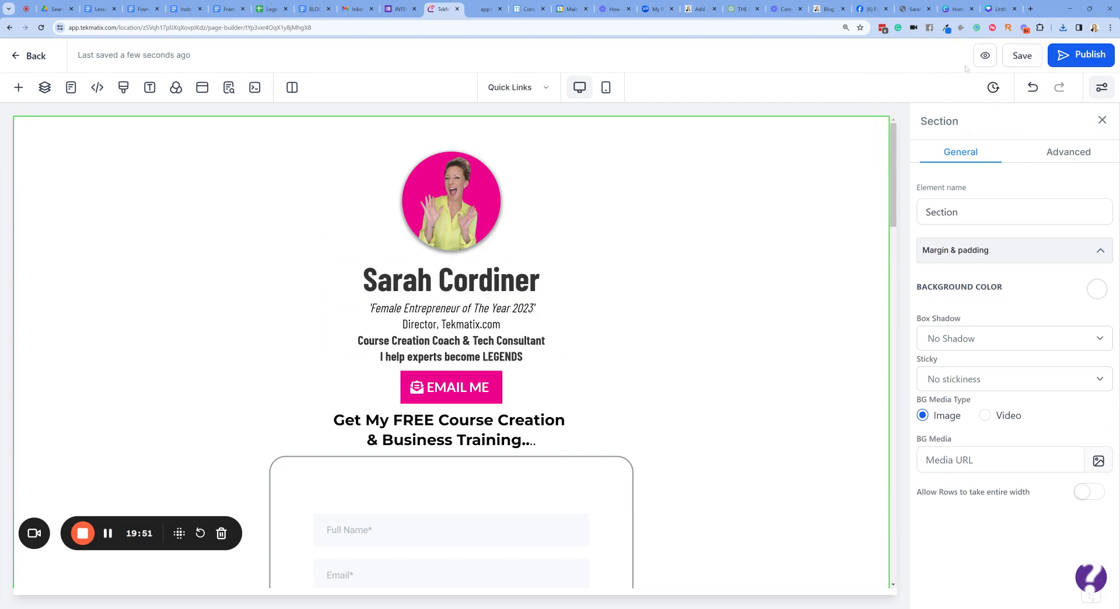
{"action": "left_click", "coordinate": [1077, 56]}
{"action": "left_click", "coordinate": [15, 57]}
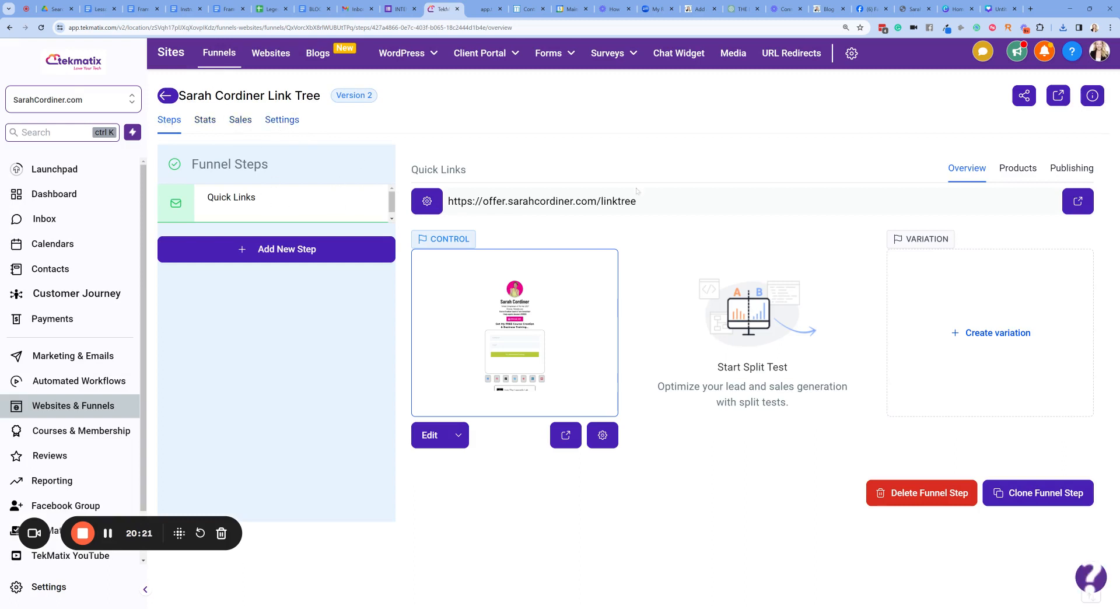
- Inspect the Quick Links step's name and URL path in its publishing settings
{"action": "left_click", "coordinate": [1073, 170]}
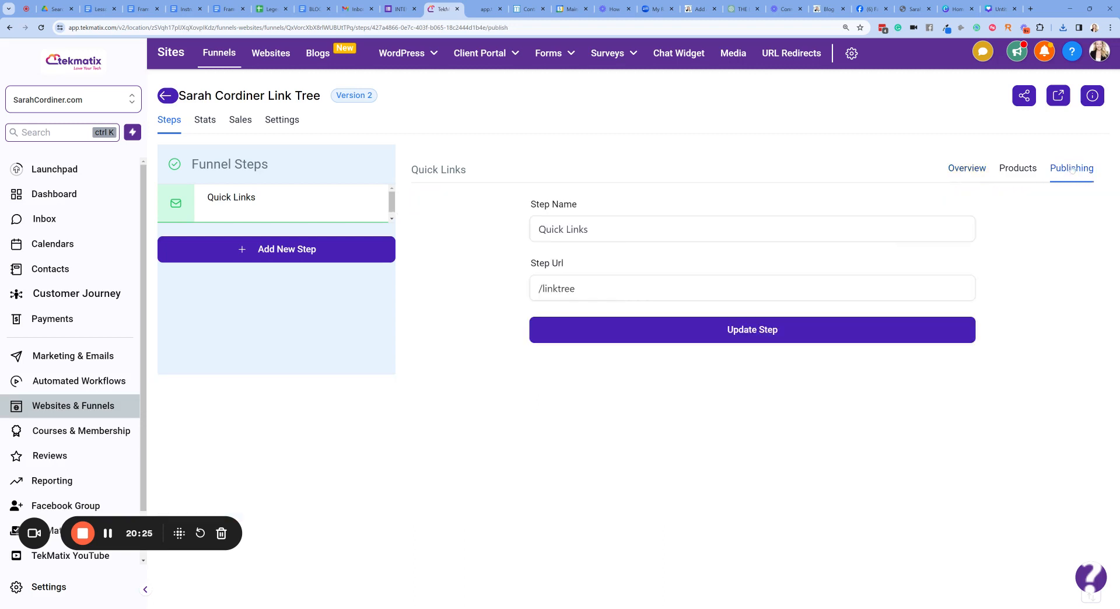
{"action": "left_click", "coordinate": [575, 288]}
{"action": "left_click_drag", "start_coordinate": [576, 288], "coordinate": [482, 268]}
- Review the domains available in the funnel settings, keep the offer subdomain selected, and save the settings
{"action": "left_click", "coordinate": [270, 129]}
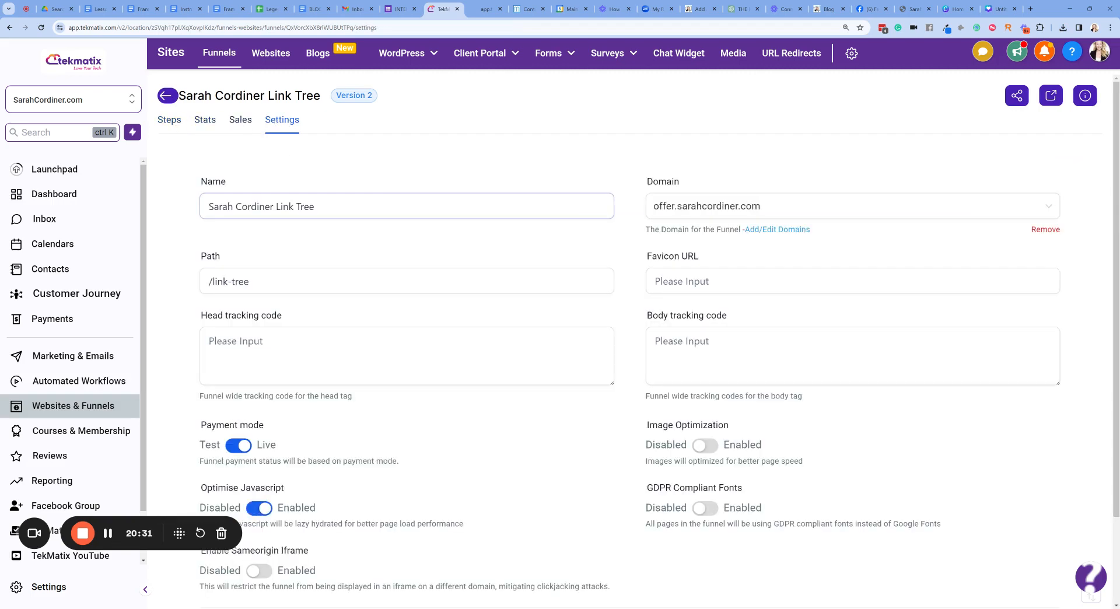
{"action": "left_click", "coordinate": [1038, 214]}
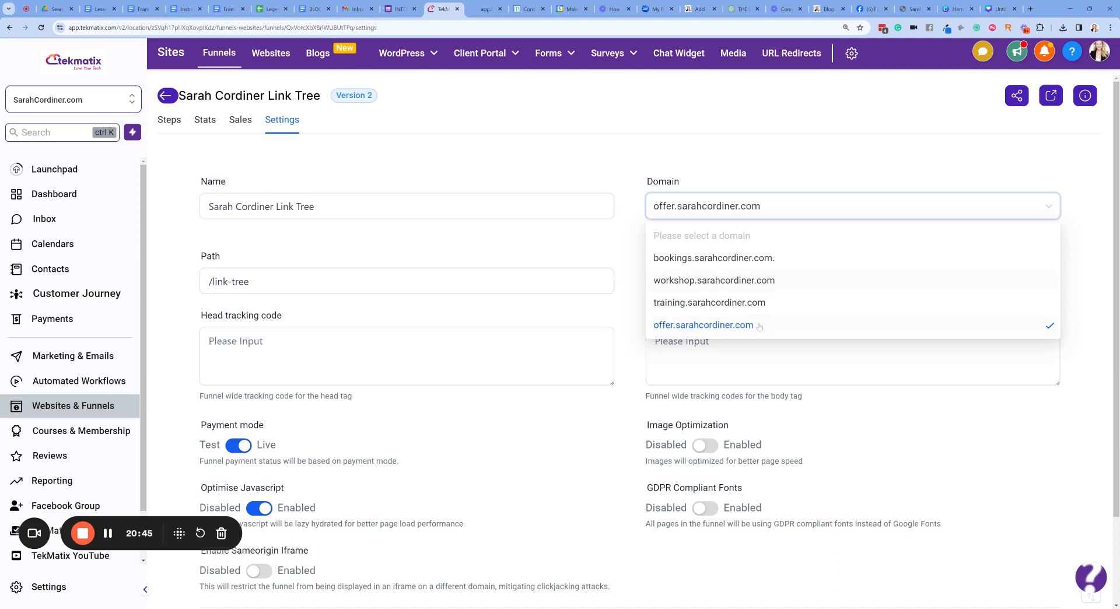
{"action": "left_click", "coordinate": [797, 209]}
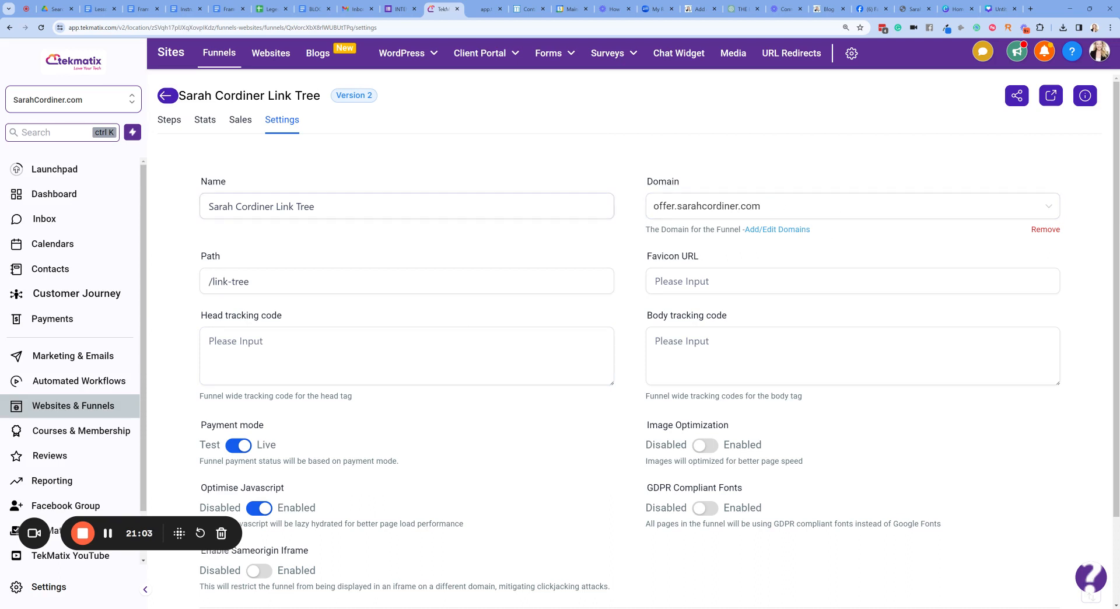
{"action": "scroll", "coordinate": [344, 213], "scroll_direction": "down", "scroll_amount": 2}
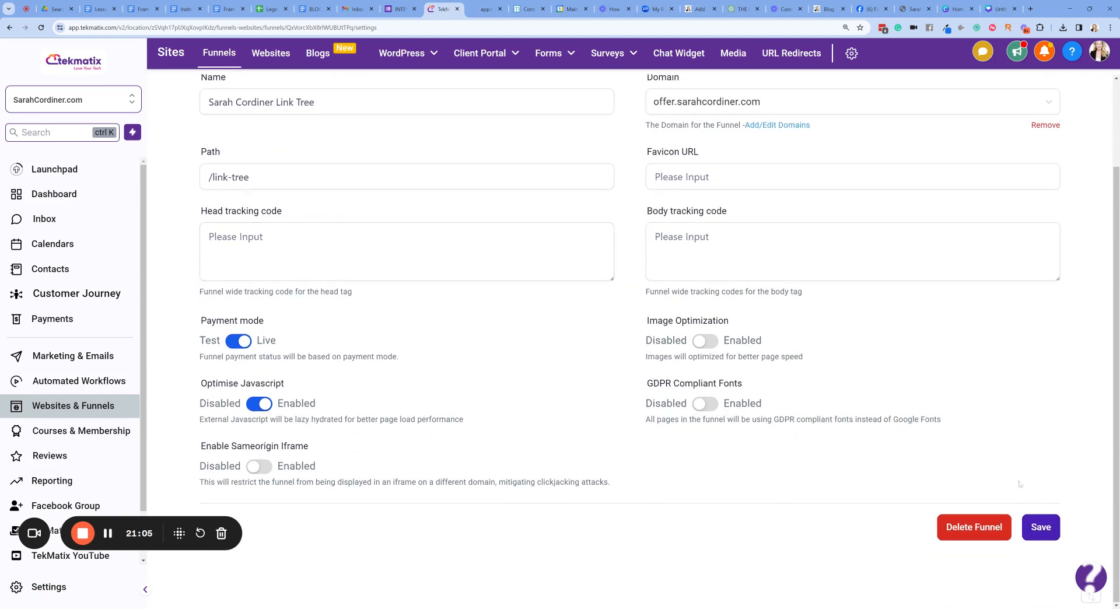
{"action": "left_click", "coordinate": [1039, 527]}
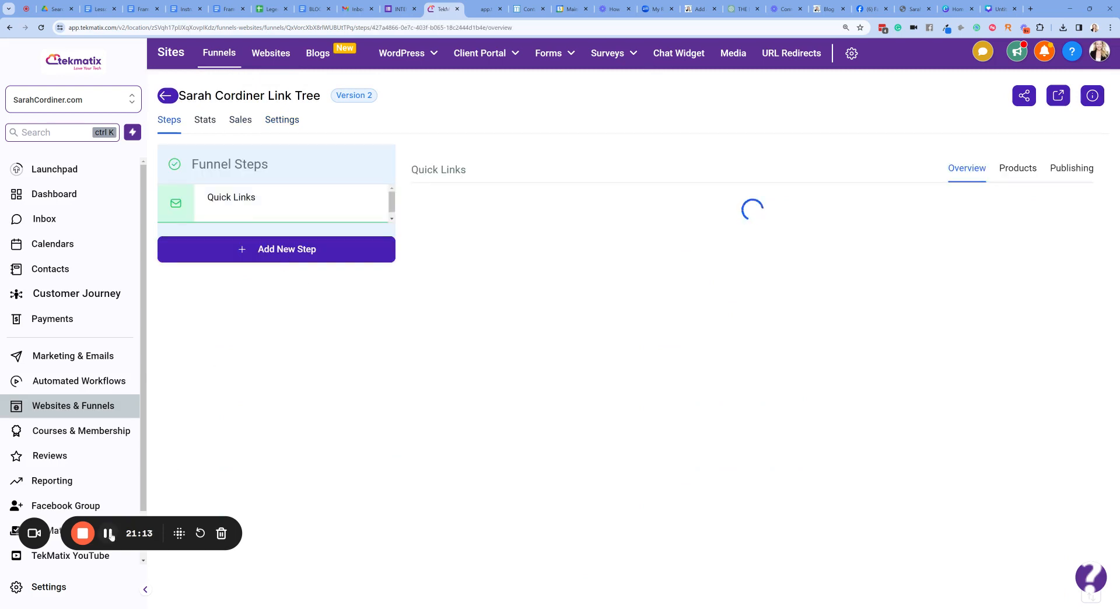
- Select the full web address of the Quick Links page in the funnel step overview
{"action": "left_click_drag", "start_coordinate": [654, 206], "coordinate": [468, 213]}
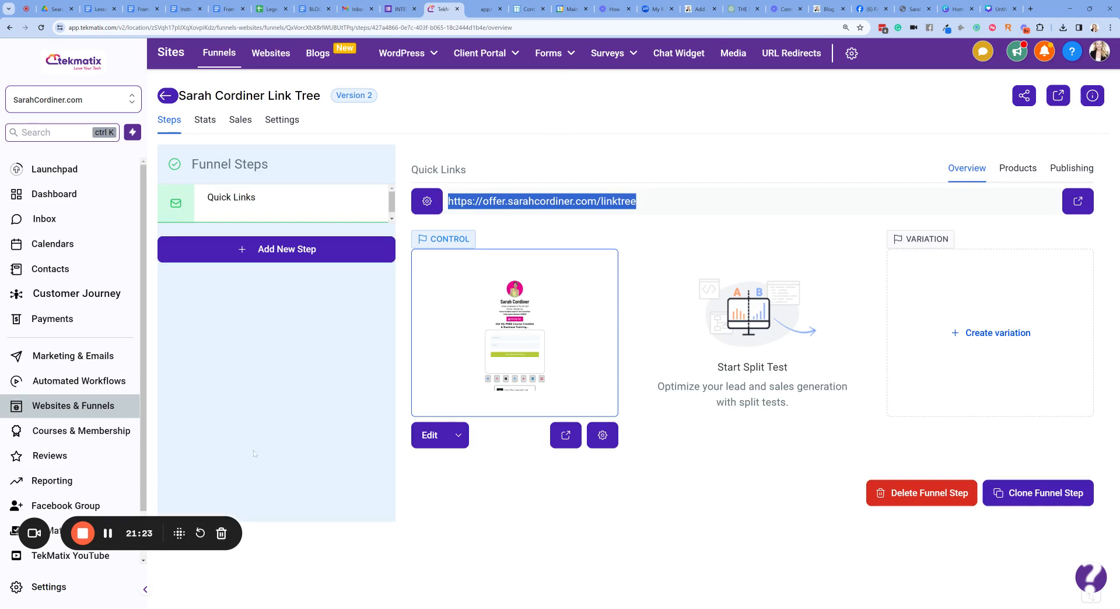
{"action": "left_click", "coordinate": [107, 533]}
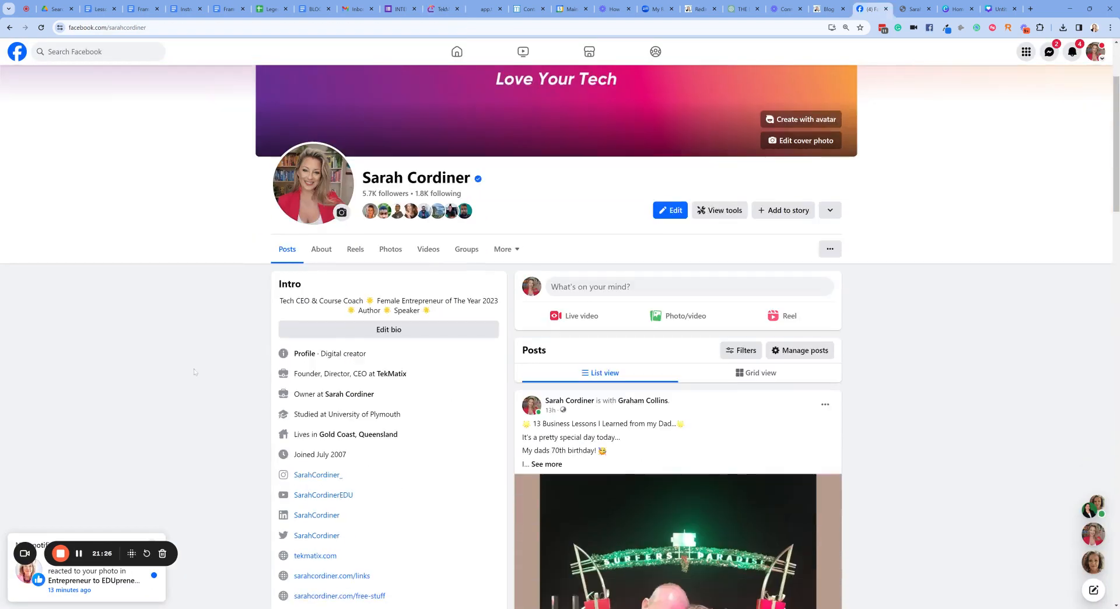
- Switch to the Facebook profile and open its intro bio for editing, leaving the text as it is
{"action": "scroll", "coordinate": [195, 372], "scroll_direction": "down", "scroll_amount": 1}
{"action": "scroll", "coordinate": [362, 344], "scroll_direction": "up", "scroll_amount": 1}
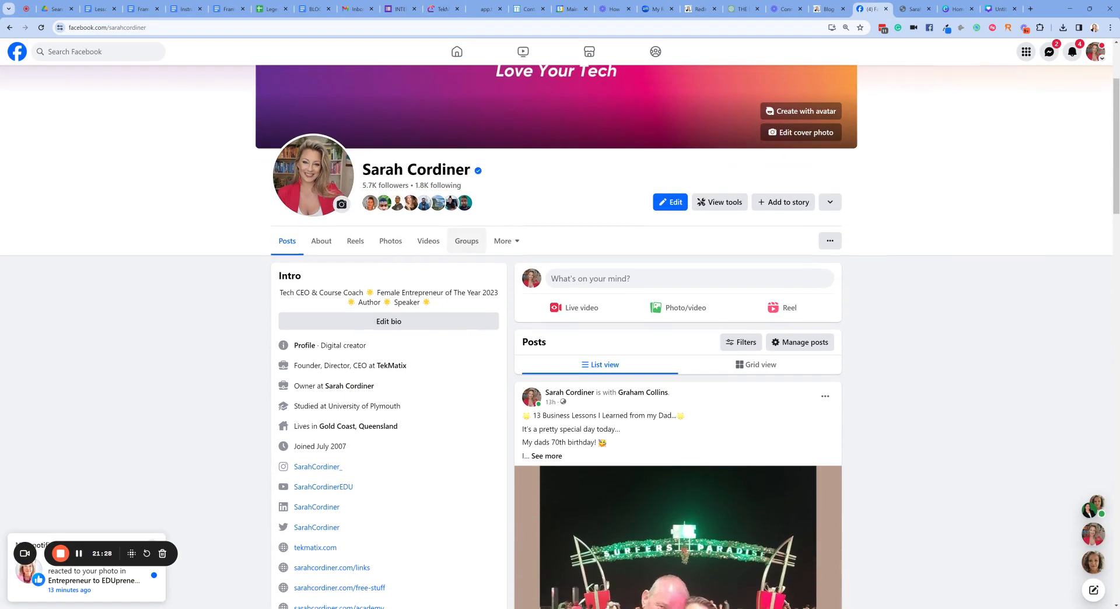
{"action": "left_click", "coordinate": [388, 331]}
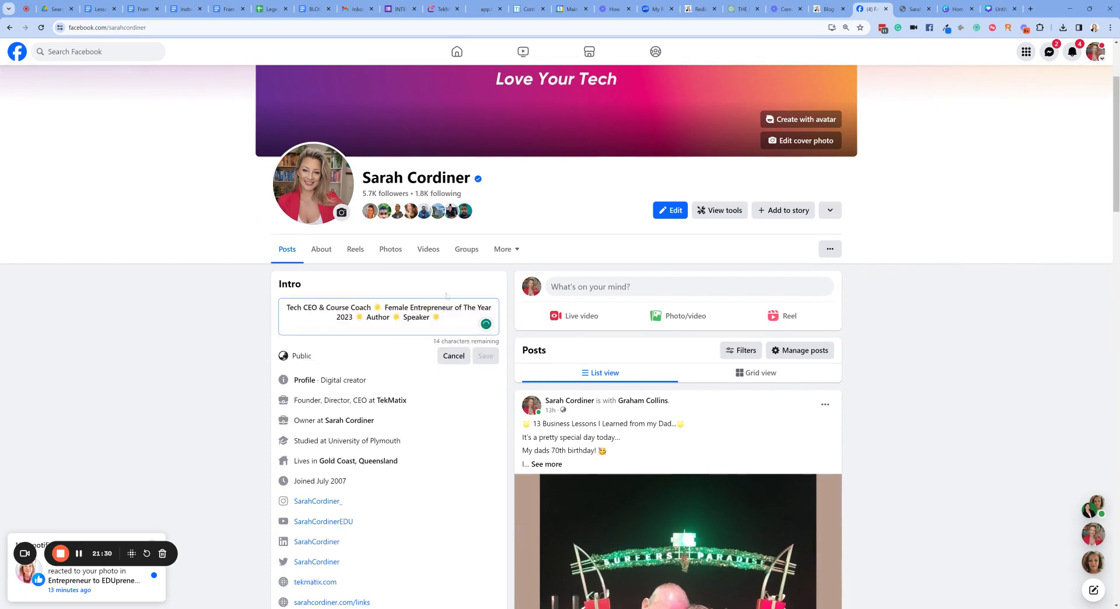
{"action": "left_click", "coordinate": [454, 356]}
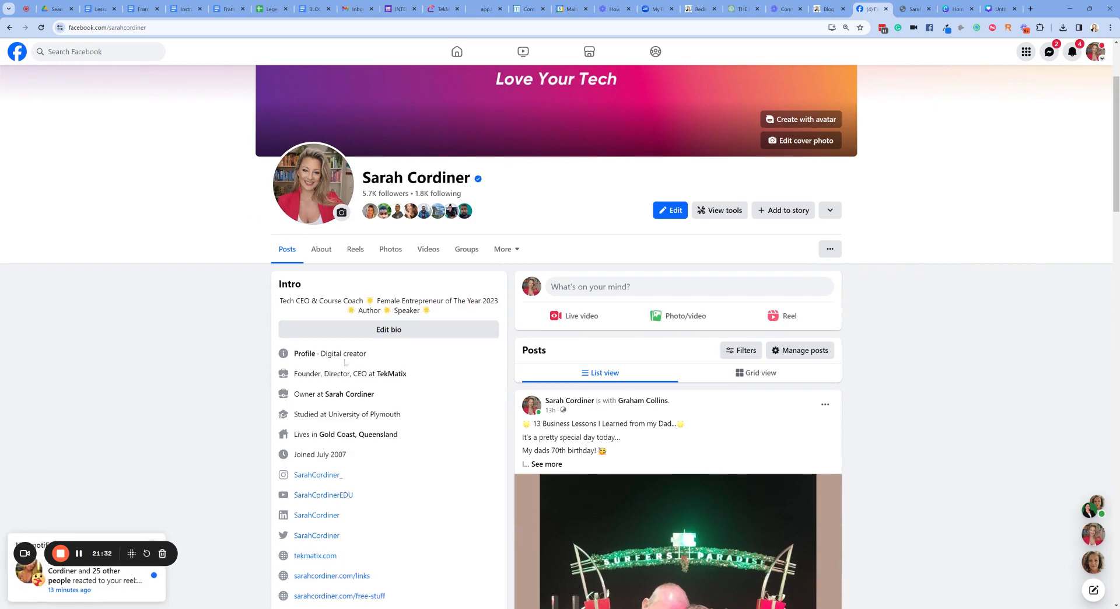
- Examine the profile's intro details, including the websites and social links sections, and close them without saving
{"action": "scroll", "coordinate": [318, 379], "scroll_direction": "down", "scroll_amount": 2}
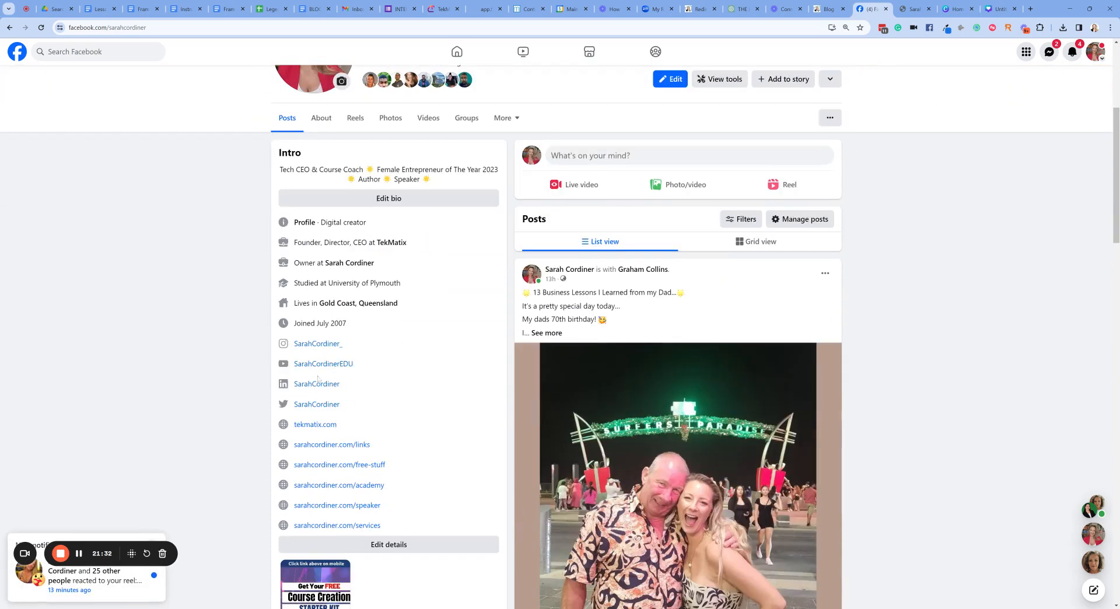
{"action": "left_click", "coordinate": [388, 545]}
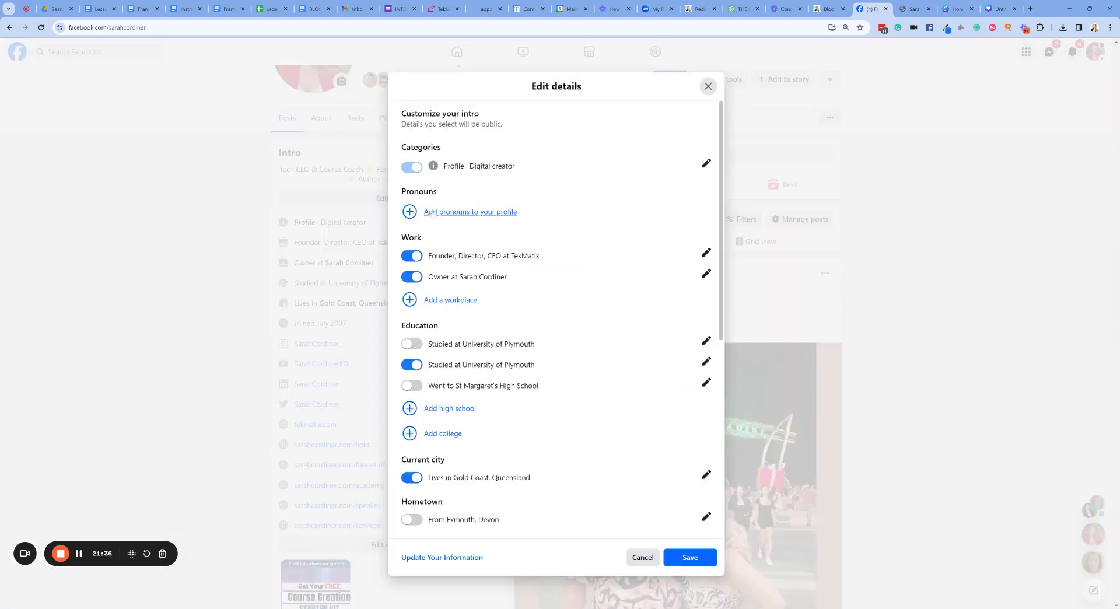
{"action": "scroll", "coordinate": [435, 266], "scroll_direction": "down", "scroll_amount": 6}
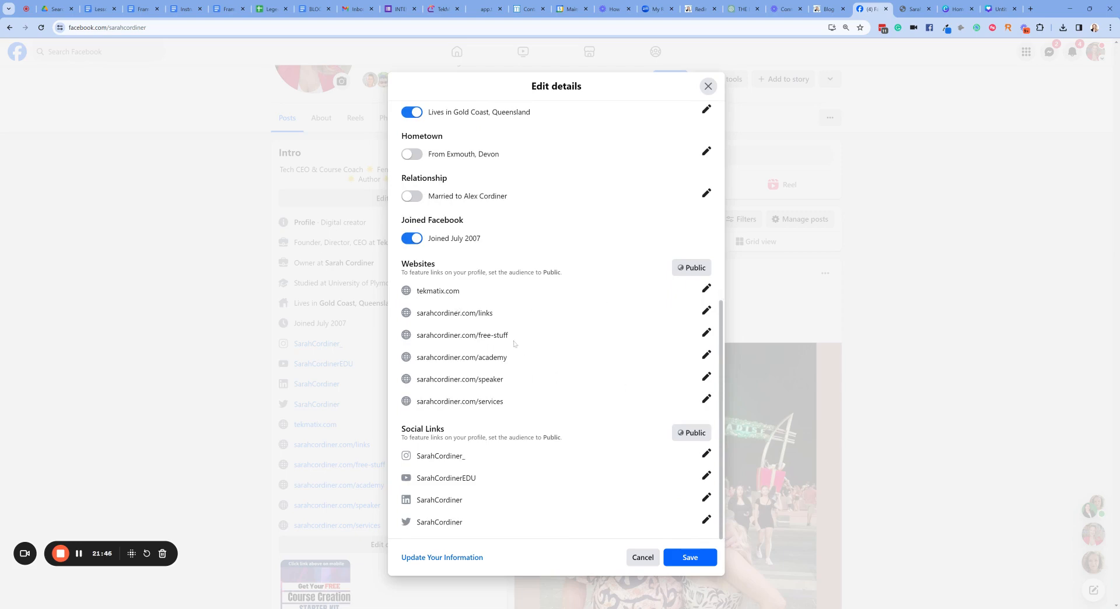
{"action": "scroll", "coordinate": [537, 400], "scroll_direction": "up", "scroll_amount": 6}
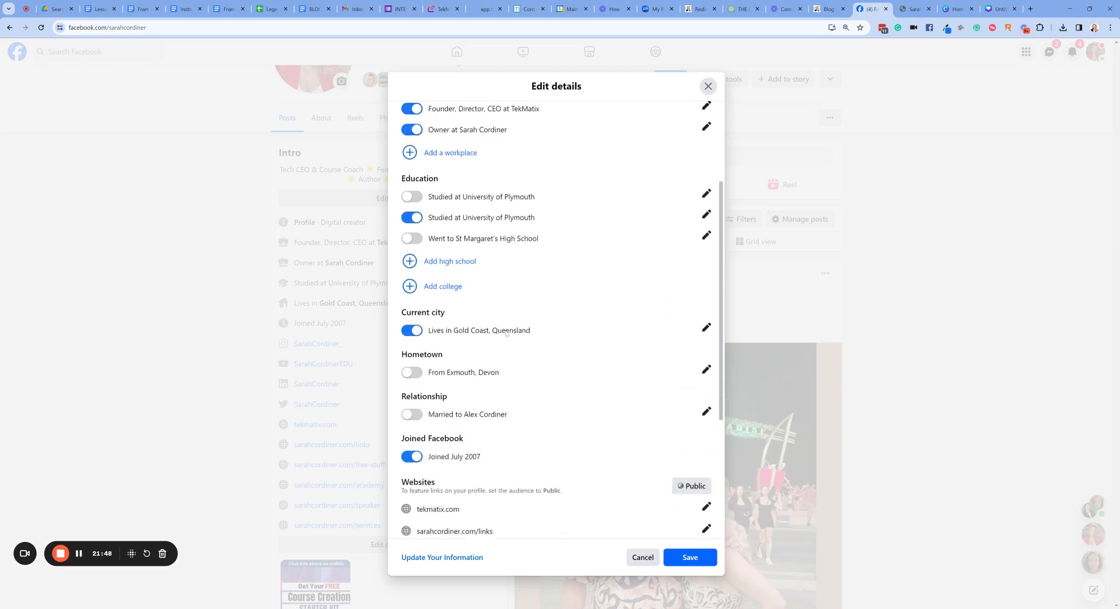
{"action": "scroll", "coordinate": [584, 291], "scroll_direction": "down", "scroll_amount": 6}
{"action": "scroll", "coordinate": [674, 144], "scroll_direction": "up", "scroll_amount": 5}
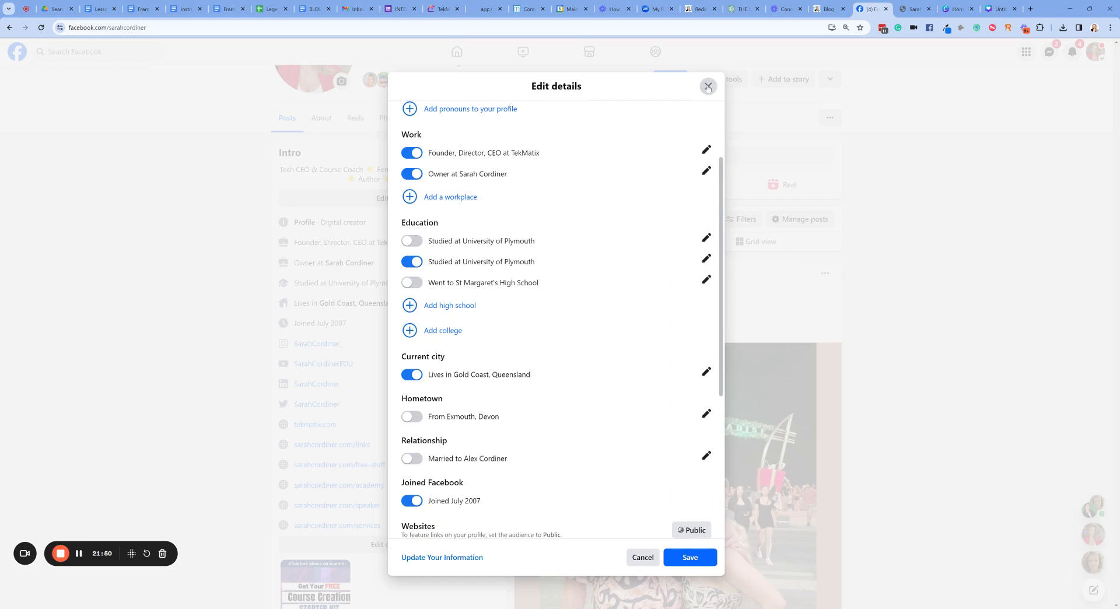
{"action": "left_click", "coordinate": [708, 85]}
{"action": "scroll", "coordinate": [302, 61], "scroll_direction": "up", "scroll_amount": 4}
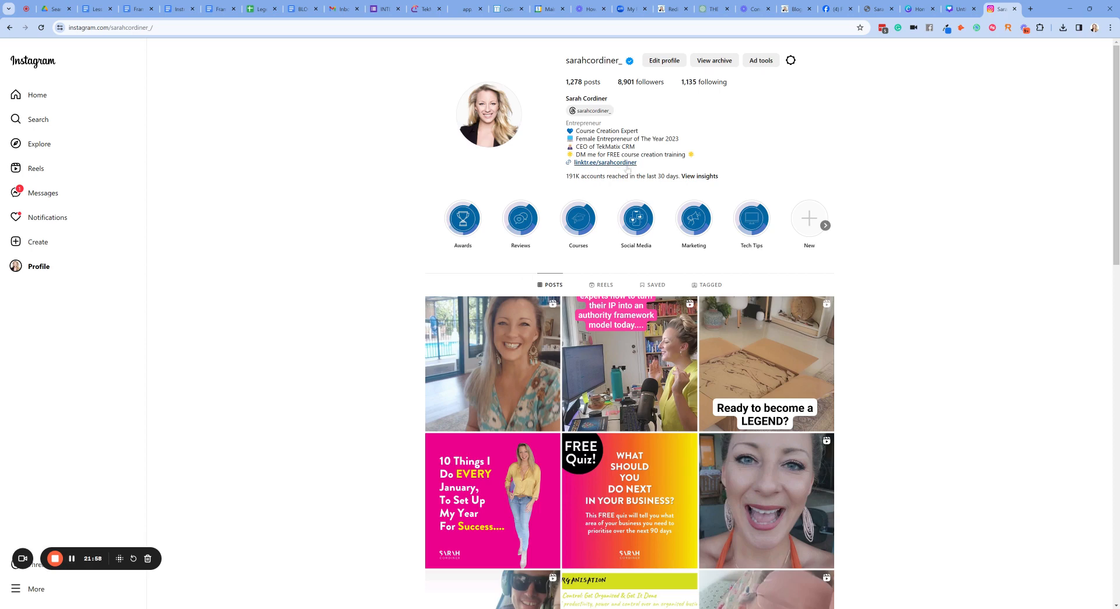
- Switch to the Instagram profile, open it for editing, and examine its bio text and website field
{"action": "left_click", "coordinate": [665, 66]}
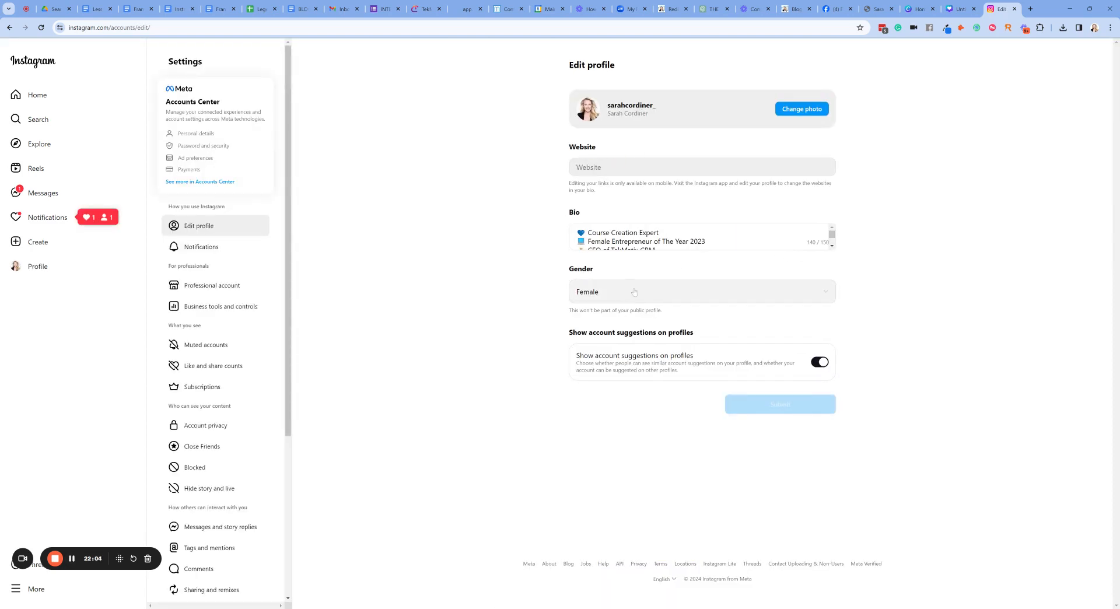
{"action": "left_click", "coordinate": [652, 241]}
{"action": "scroll", "coordinate": [653, 241], "scroll_direction": "down", "scroll_amount": 1}
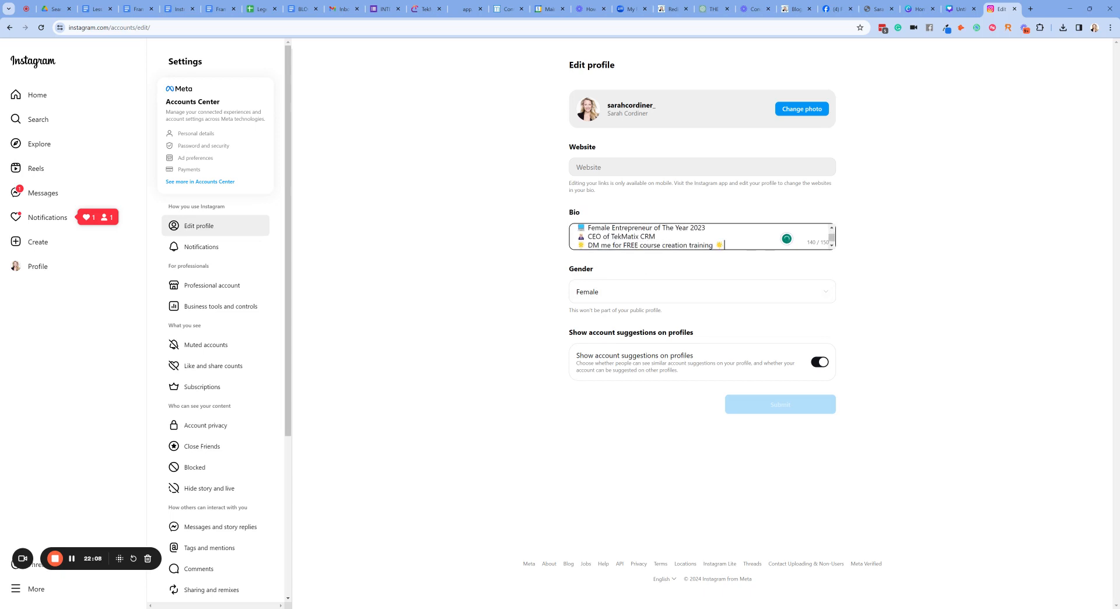
{"action": "left_click", "coordinate": [608, 155]}
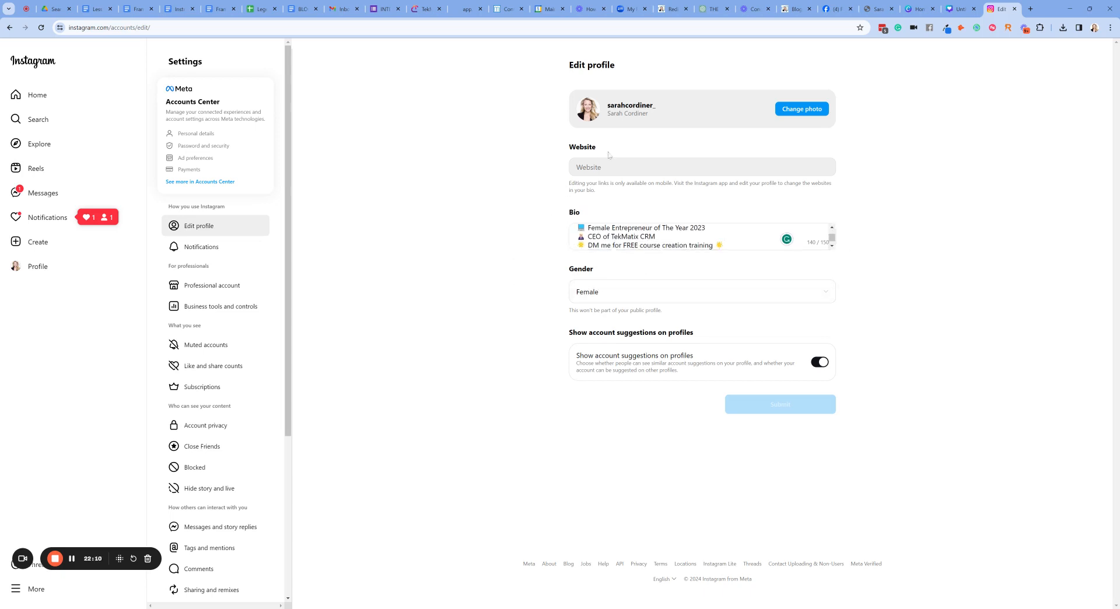